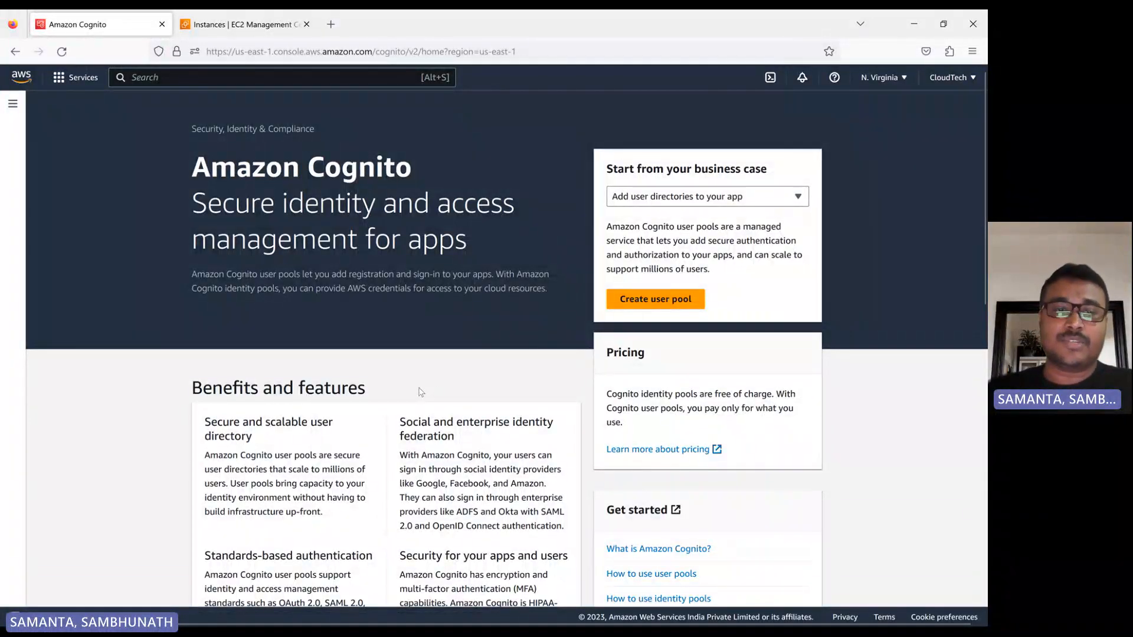
Look through the Amazon Cognito overview page, from its features and use cases down to the related services.
{"action": "scroll", "coordinate": [421, 392], "scroll_direction": "down", "scroll_amount": 3}
{"action": "scroll", "coordinate": [418, 398], "scroll_direction": "down", "scroll_amount": 2}
{"action": "scroll", "coordinate": [404, 465], "scroll_direction": "down", "scroll_amount": 5}
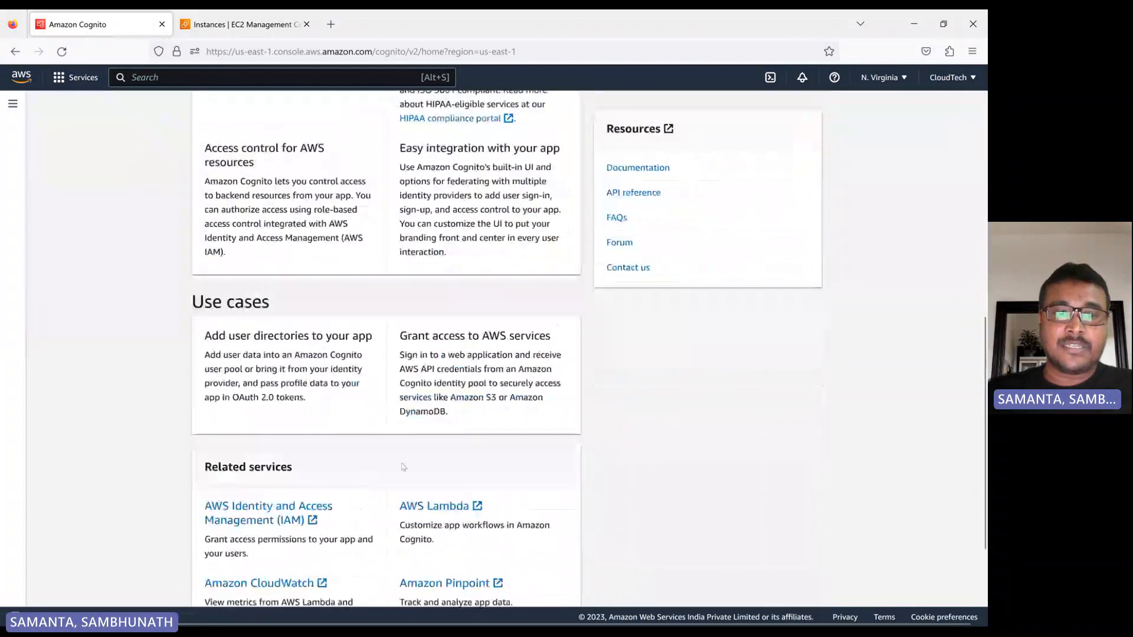
{"action": "scroll", "coordinate": [403, 466], "scroll_direction": "up", "scroll_amount": 6}
{"action": "scroll", "coordinate": [424, 399], "scroll_direction": "down", "scroll_amount": 8}
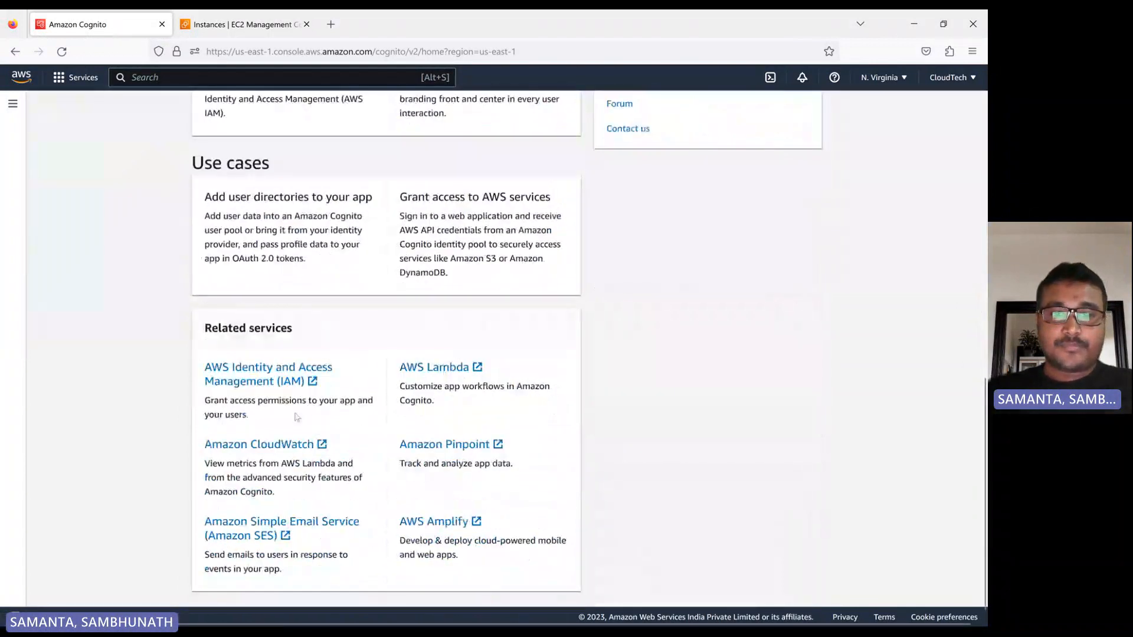
{"action": "scroll", "coordinate": [424, 399], "scroll_direction": "up", "scroll_amount": 15}
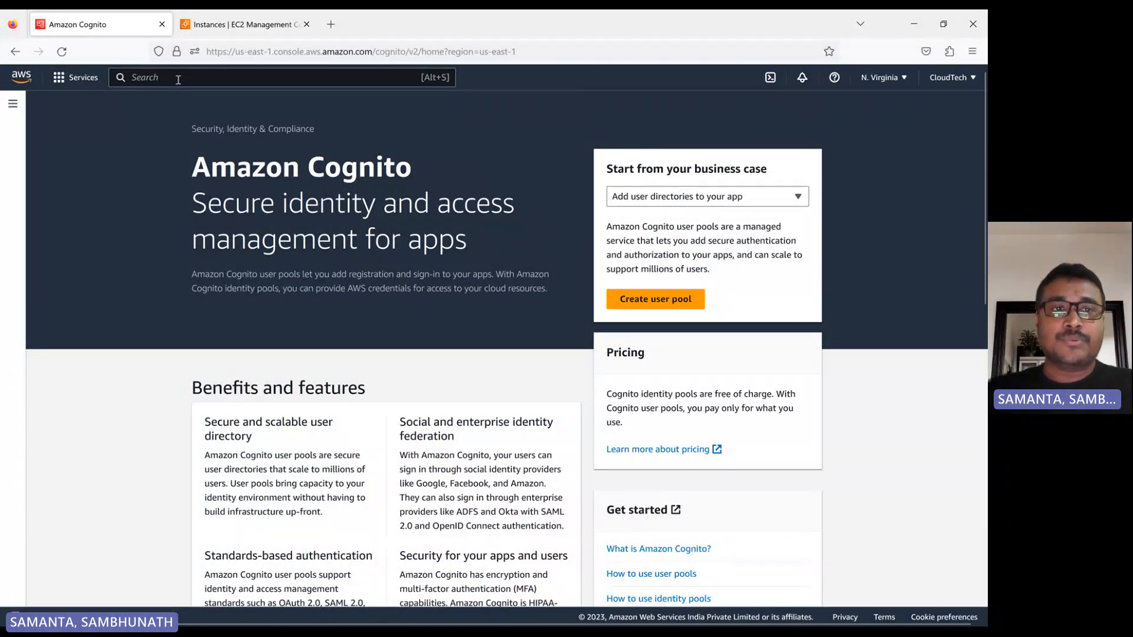
Search the AWS console for "cognito" and open the Cognito service.
{"action": "type", "text": "c"}
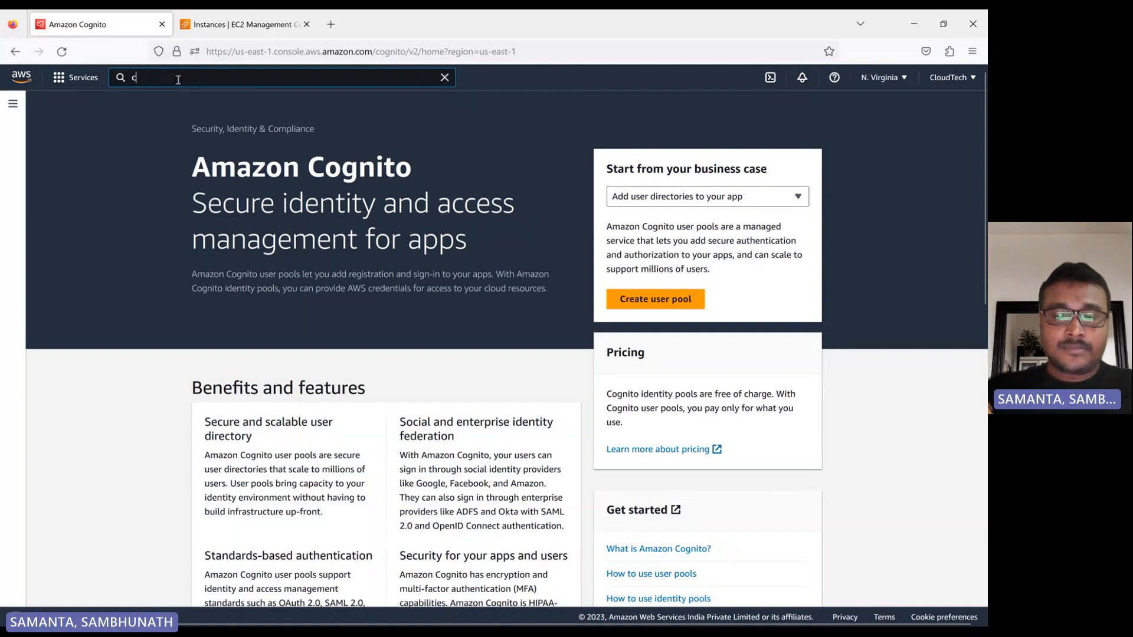
{"action": "type", "text": "ognito"}
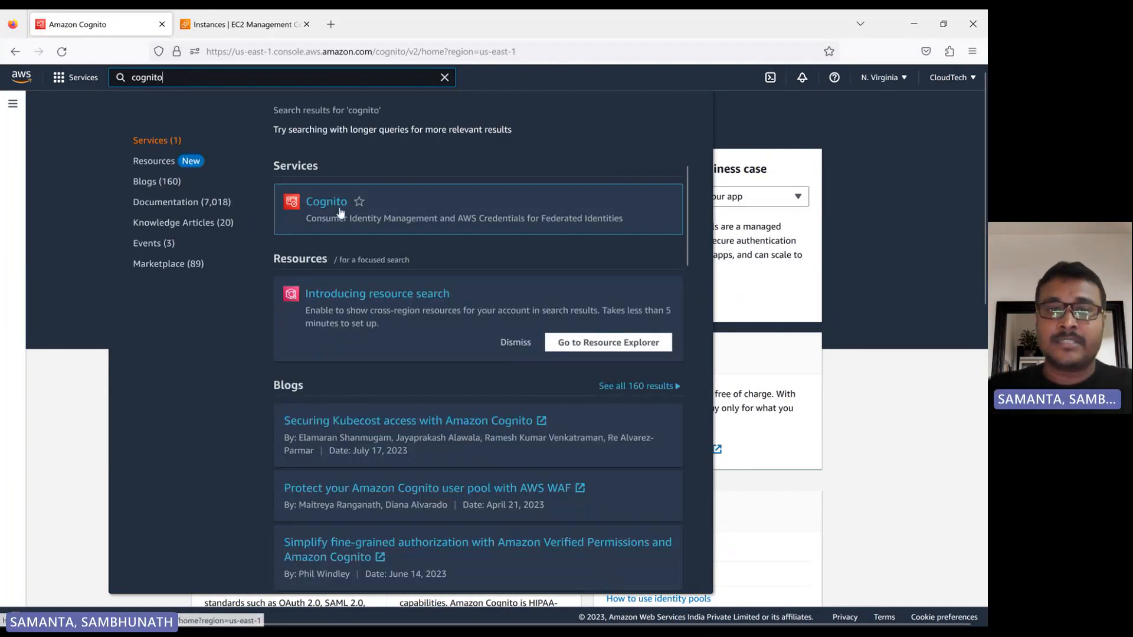
{"action": "left_click", "coordinate": [330, 211]}
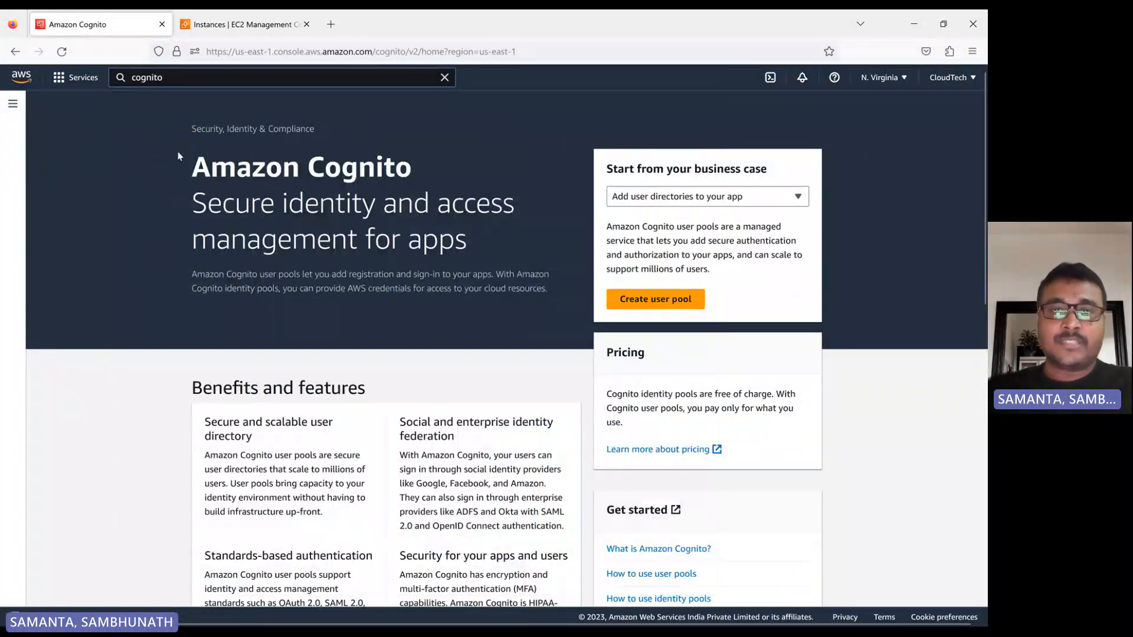
Start creating a user pool with Email as the only sign-in option and proceed to the security requirements.
{"action": "left_click", "coordinate": [678, 303]}
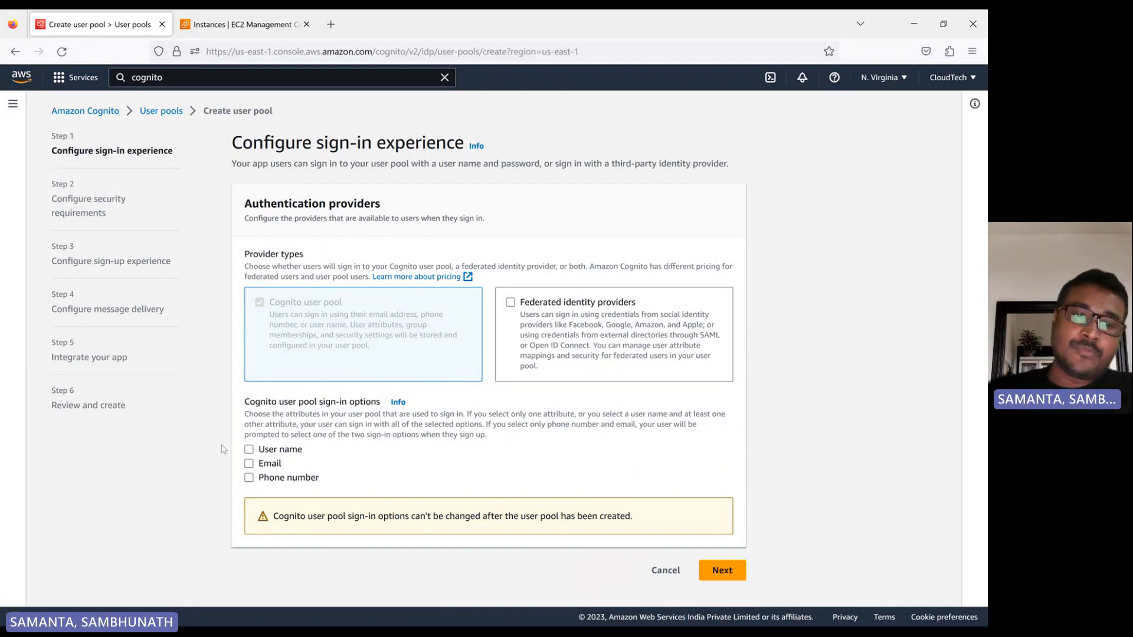
{"action": "left_click", "coordinate": [250, 465]}
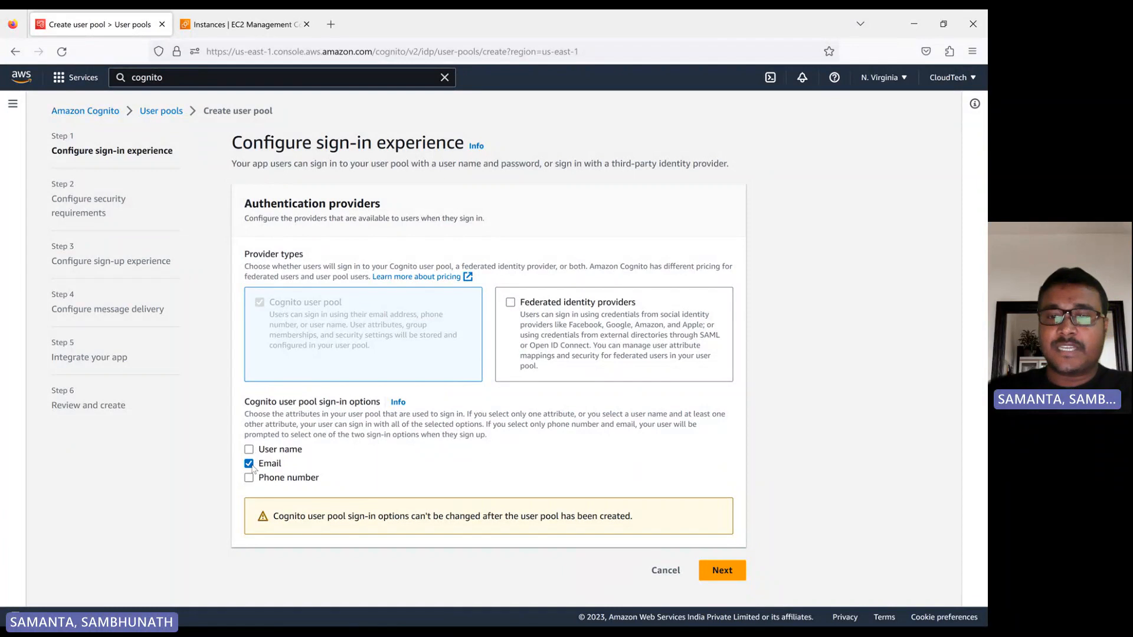
{"action": "left_click", "coordinate": [724, 571]}
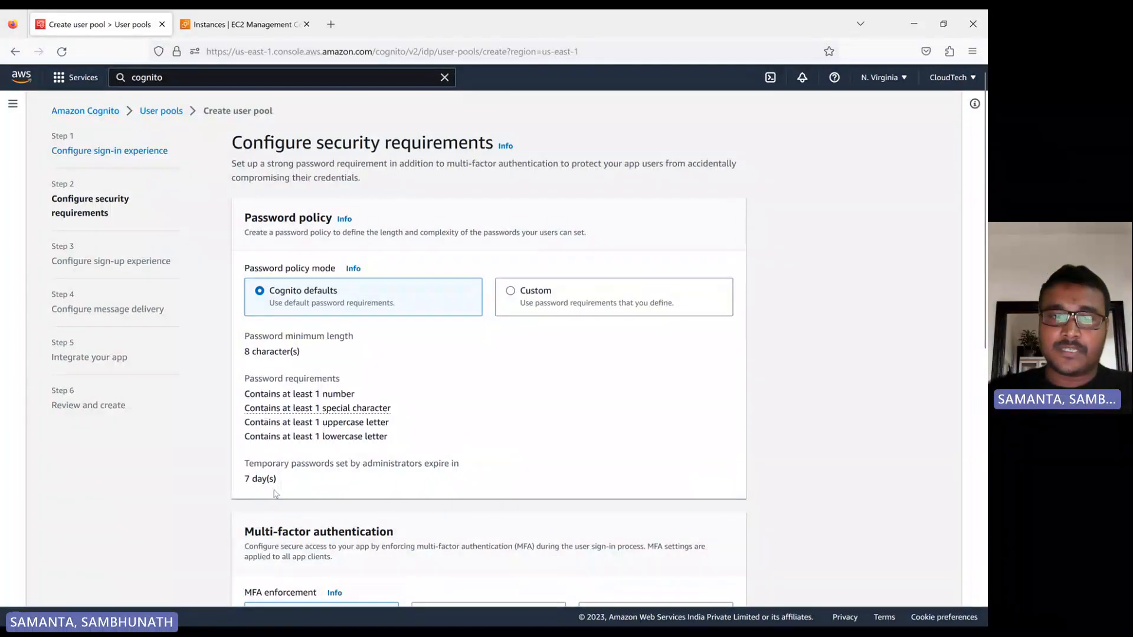
Examine the Custom password policy options, toggling the special character requirement, and return the policy mode to Cognito defaults.
{"action": "left_click_drag", "start_coordinate": [287, 482], "coordinate": [245, 308]}
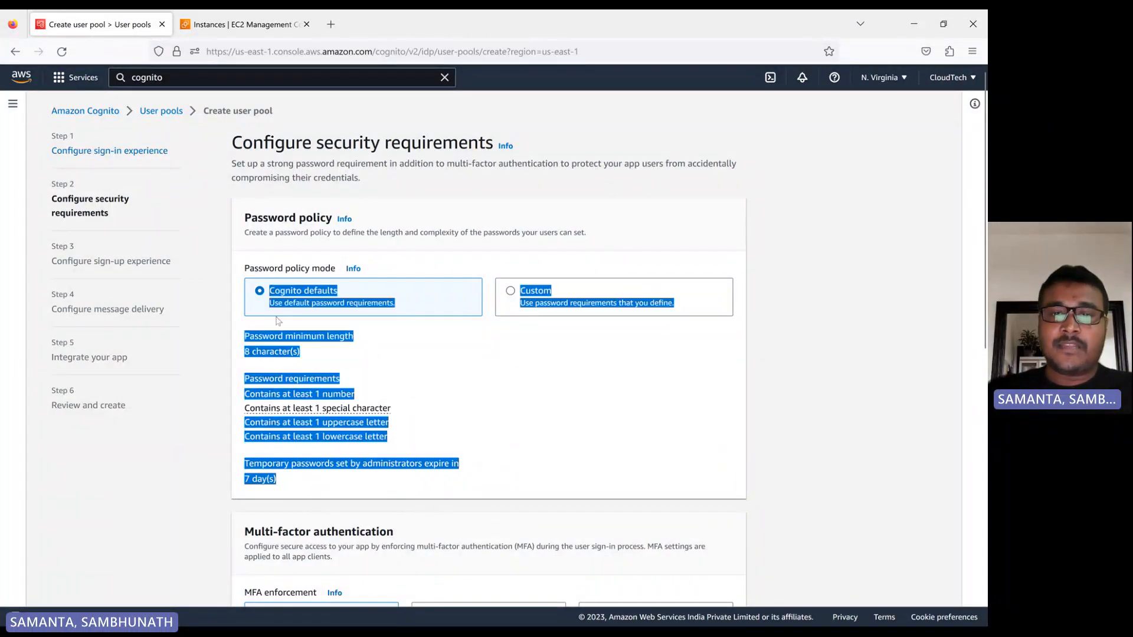
{"action": "left_click", "coordinate": [442, 373]}
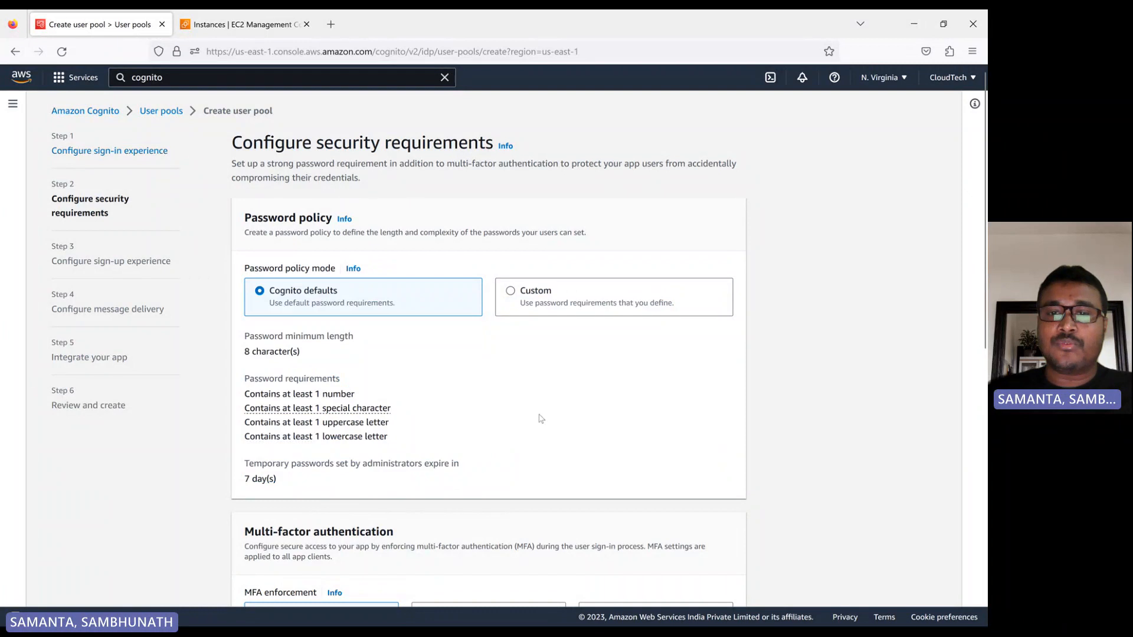
{"action": "left_click", "coordinate": [511, 293]}
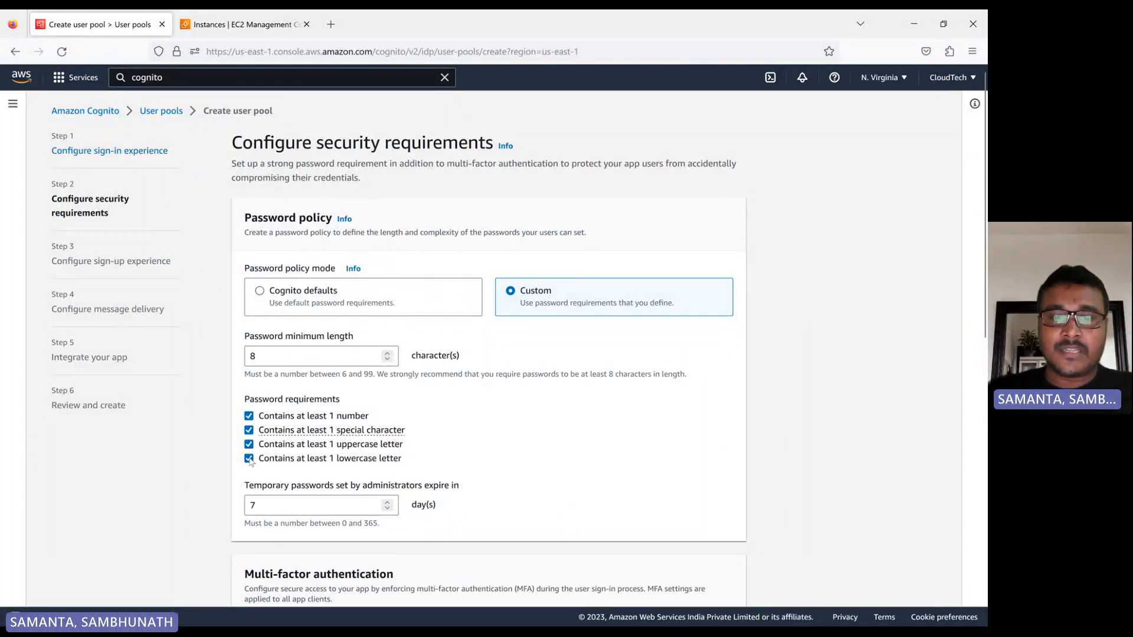
{"action": "left_click", "coordinate": [249, 431]}
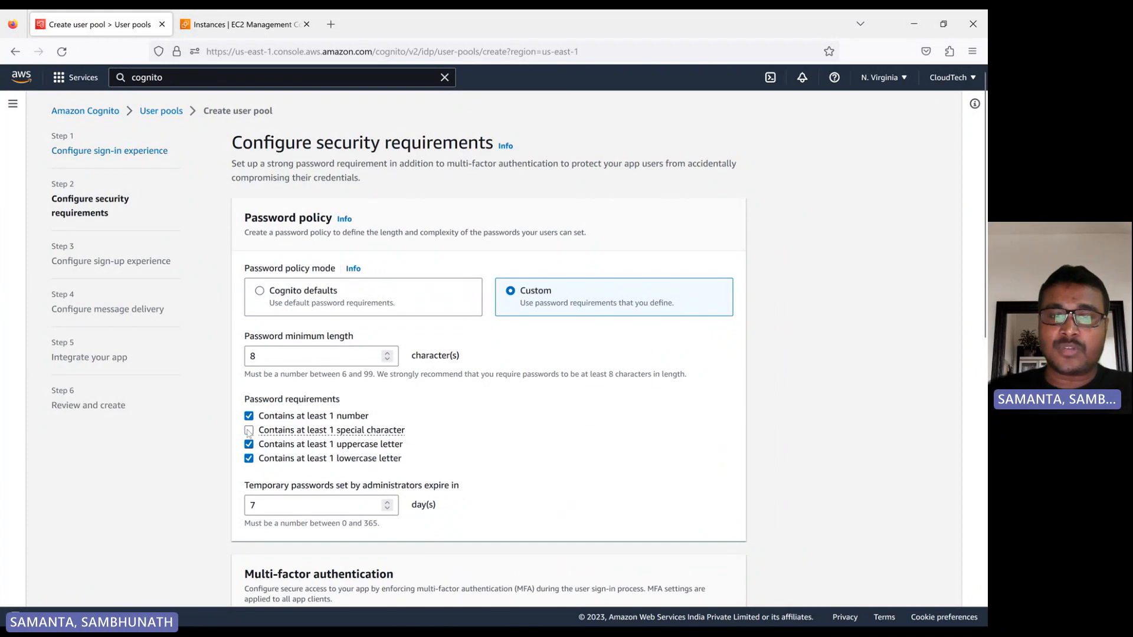
{"action": "left_click", "coordinate": [249, 430]}
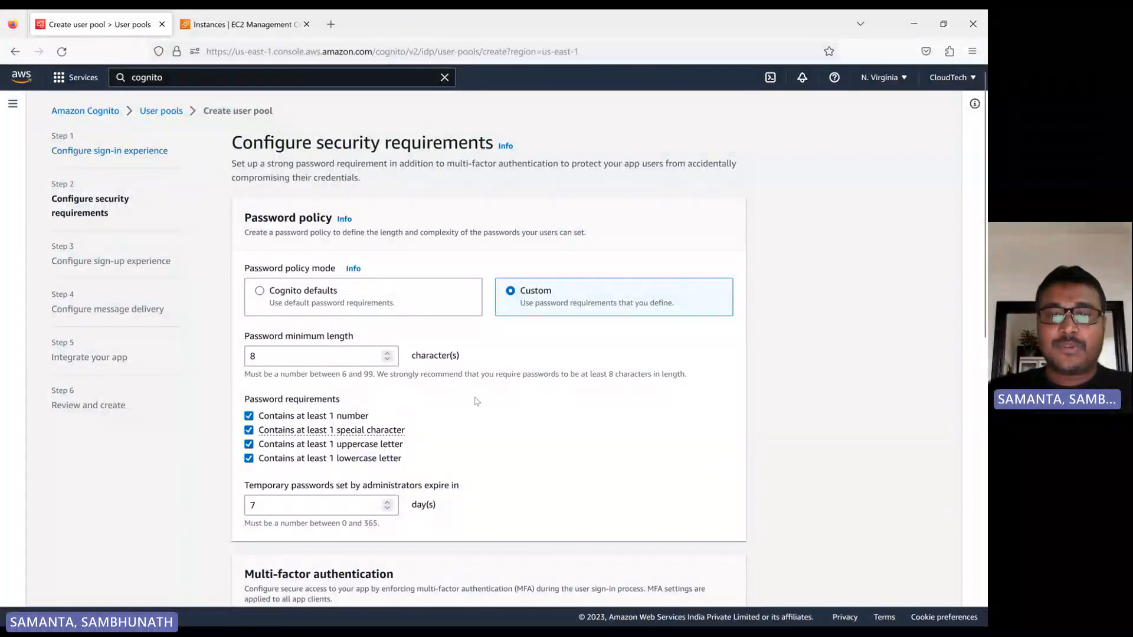
{"action": "scroll", "coordinate": [448, 413], "scroll_direction": "down", "scroll_amount": 2}
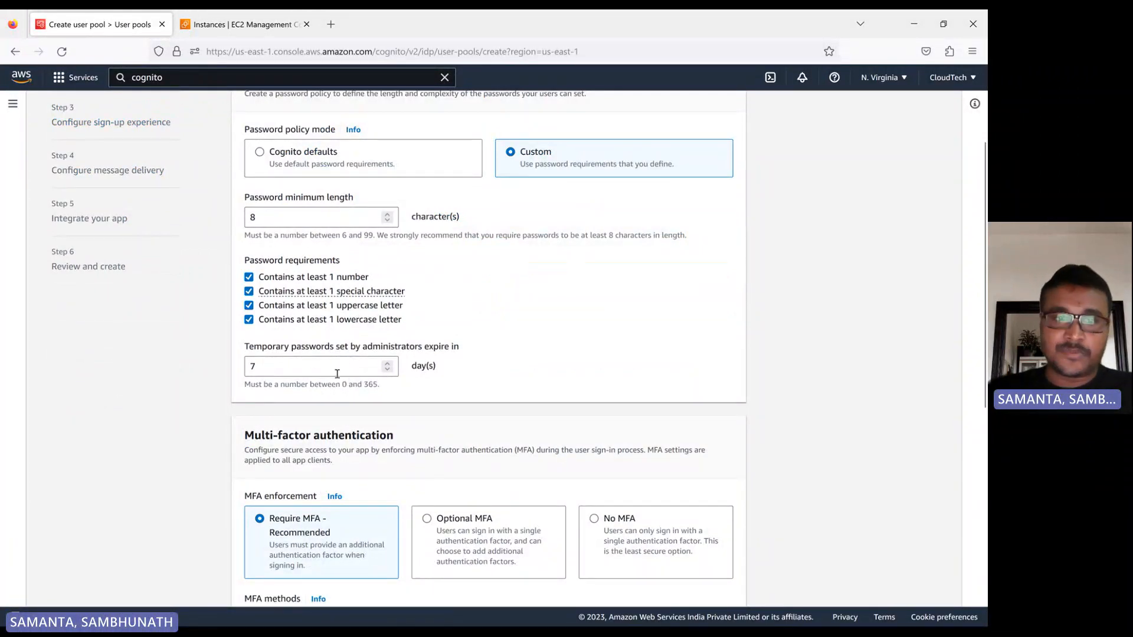
{"action": "scroll", "coordinate": [402, 382], "scroll_direction": "up", "scroll_amount": 1}
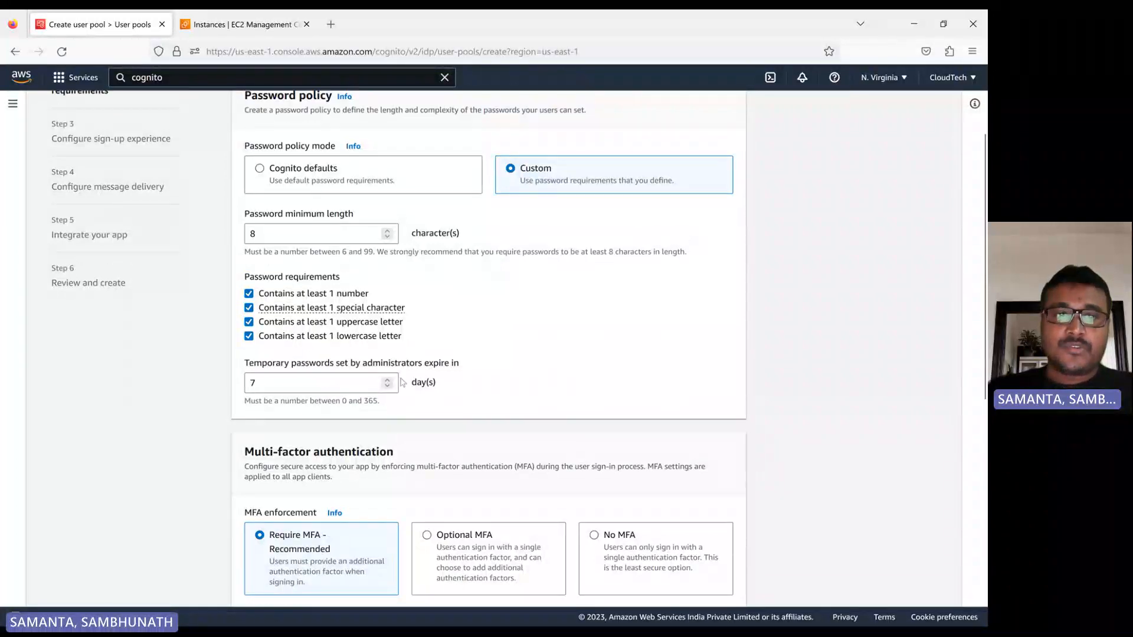
{"action": "scroll", "coordinate": [401, 382], "scroll_direction": "up", "scroll_amount": 3}
{"action": "left_click", "coordinate": [261, 228]}
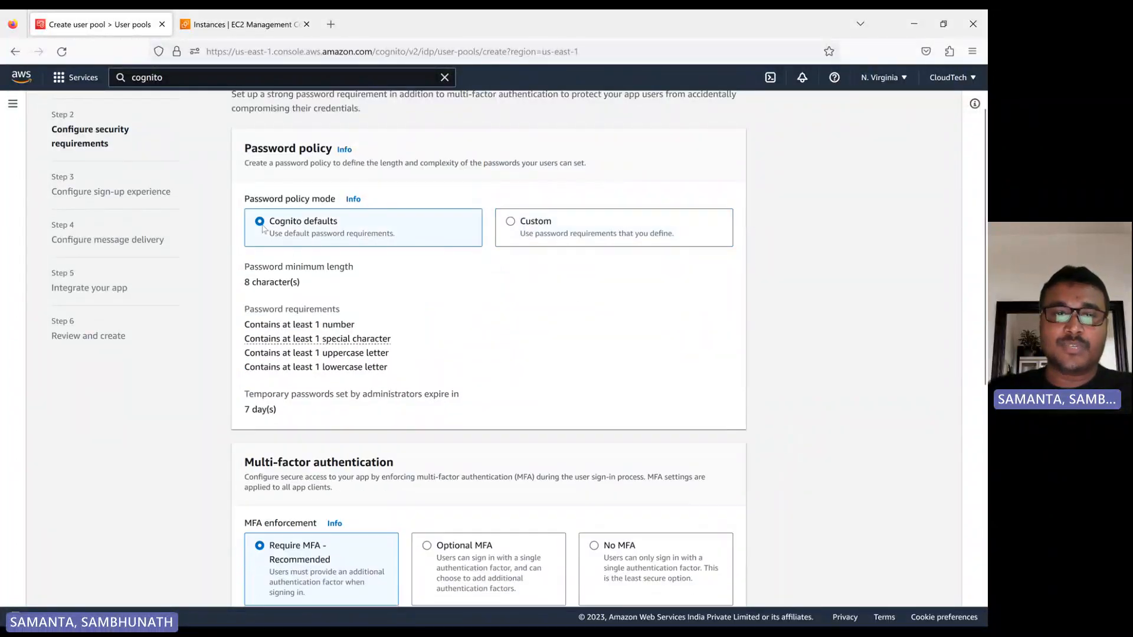
Set MFA enforcement to No MFA and proceed to the sign-up experience, keeping email-only account recovery.
{"action": "scroll", "coordinate": [262, 229], "scroll_direction": "down", "scroll_amount": 4}
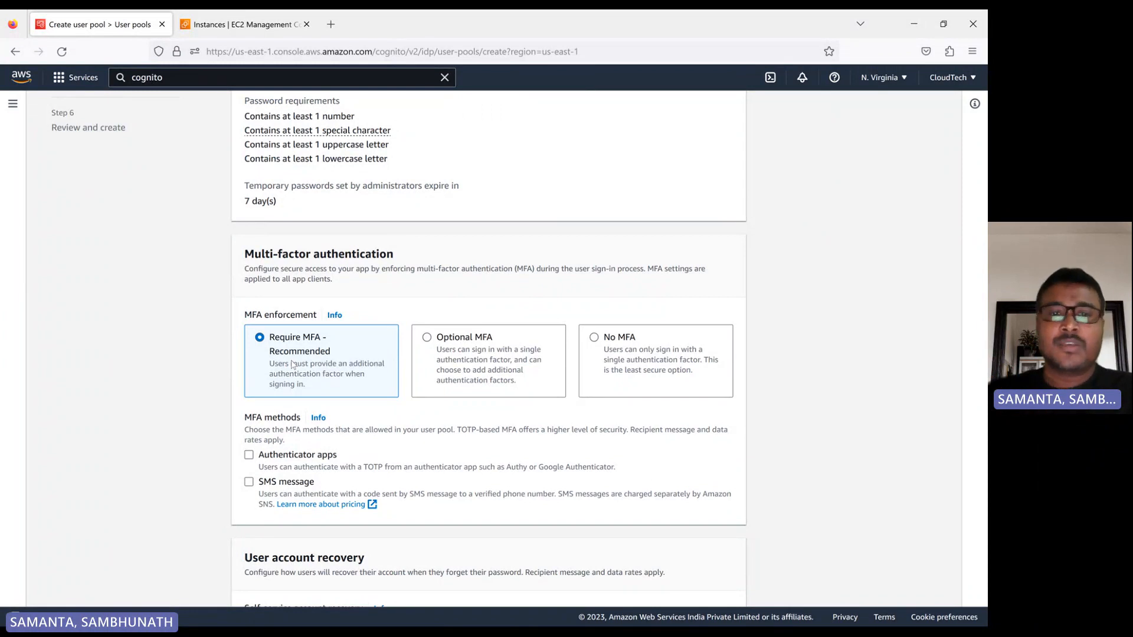
{"action": "left_click", "coordinate": [594, 340]}
{"action": "scroll", "coordinate": [317, 372], "scroll_direction": "down", "scroll_amount": 3}
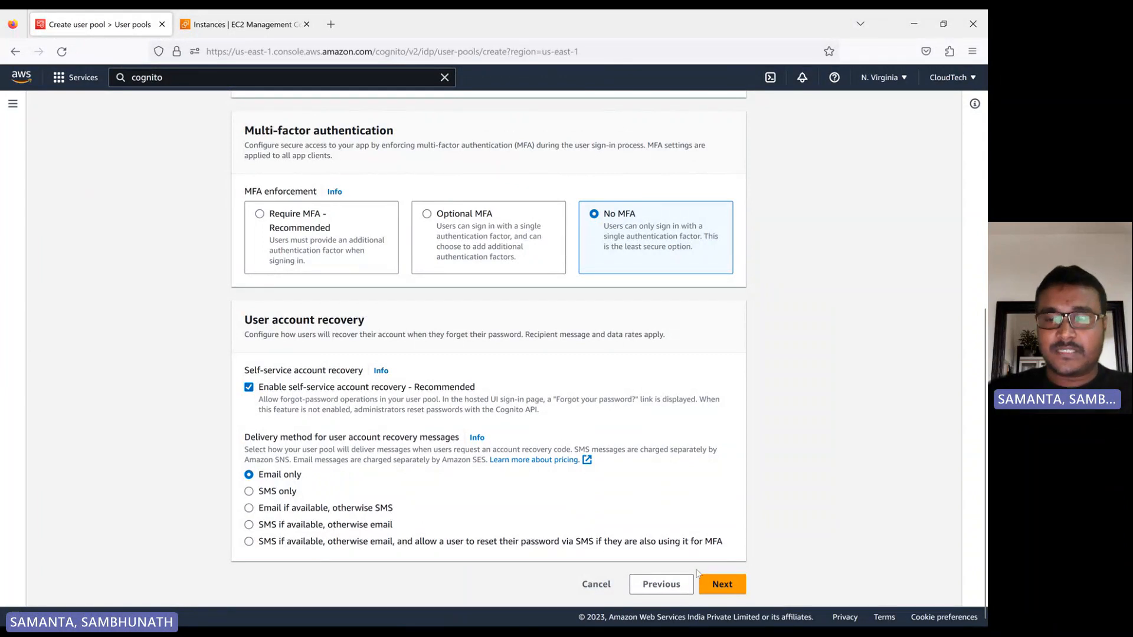
{"action": "left_click", "coordinate": [722, 585]}
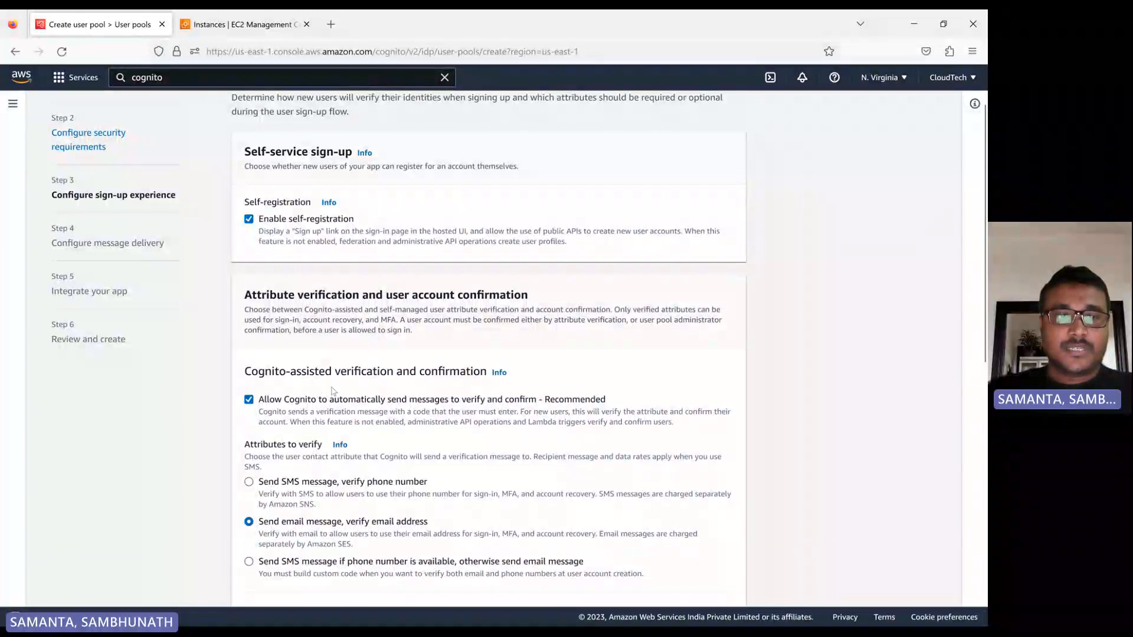
Add name and gender as additional required attributes for new users of the pool.
{"action": "scroll", "coordinate": [334, 397], "scroll_direction": "down", "scroll_amount": 1}
{"action": "scroll", "coordinate": [335, 397], "scroll_direction": "down", "scroll_amount": 2}
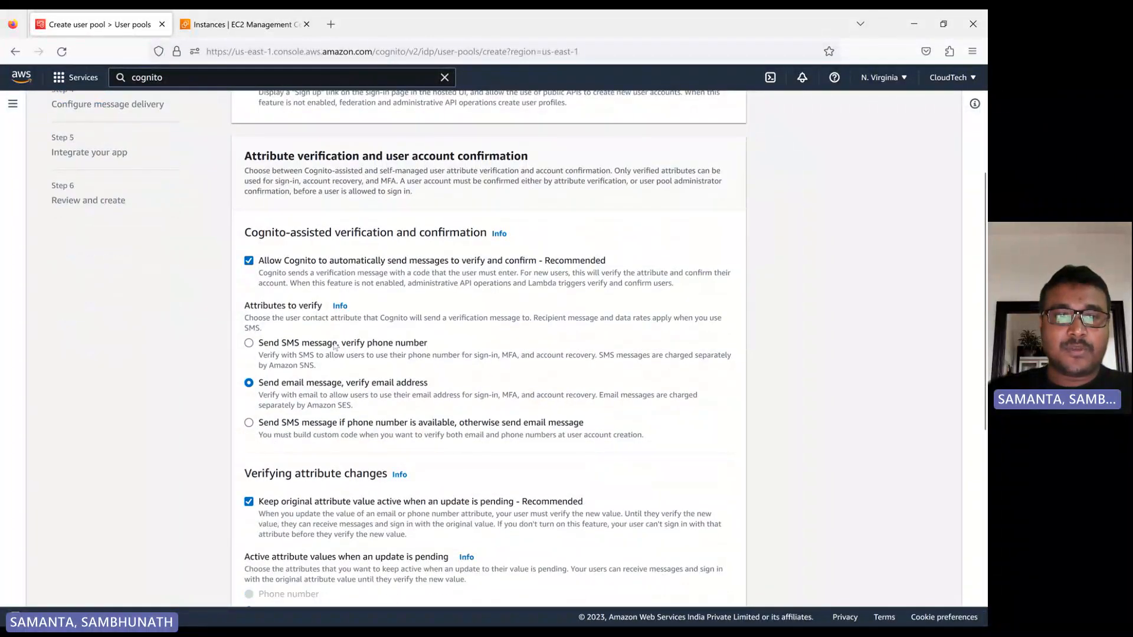
{"action": "scroll", "coordinate": [286, 389], "scroll_direction": "down", "scroll_amount": 1}
{"action": "scroll", "coordinate": [286, 399], "scroll_direction": "down", "scroll_amount": 3}
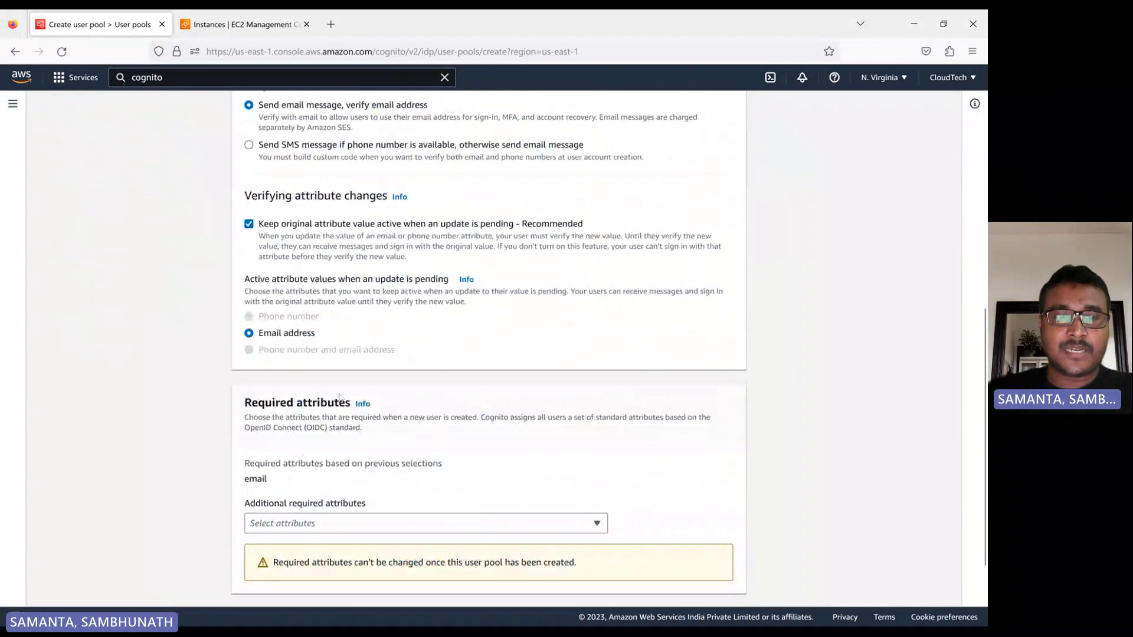
{"action": "scroll", "coordinate": [347, 411], "scroll_direction": "down", "scroll_amount": 2}
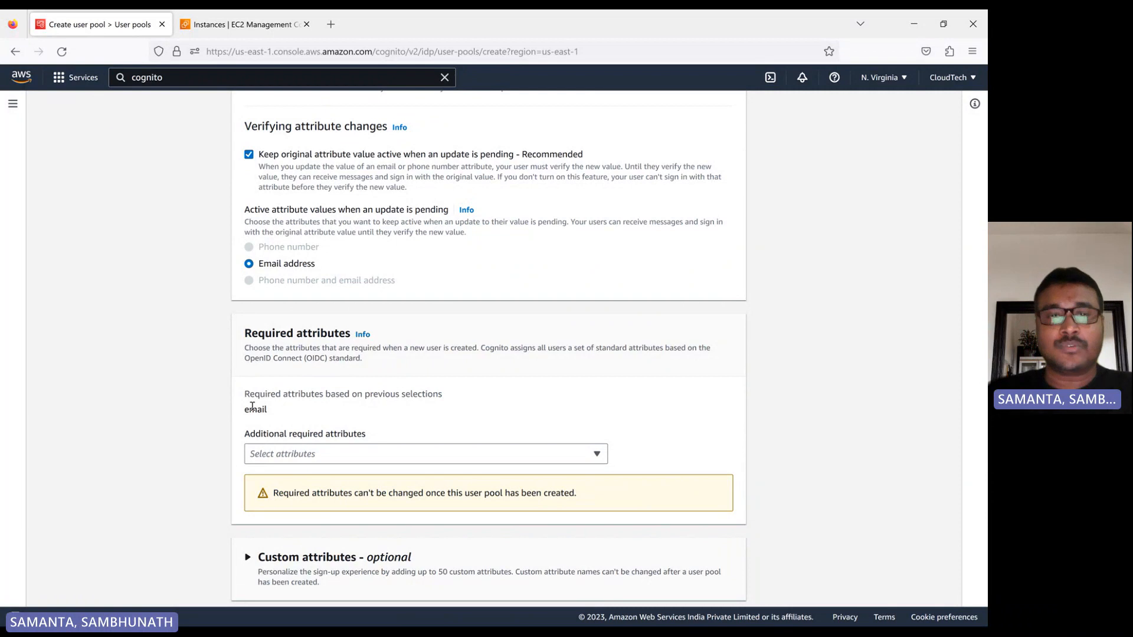
{"action": "left_click", "coordinate": [383, 454]}
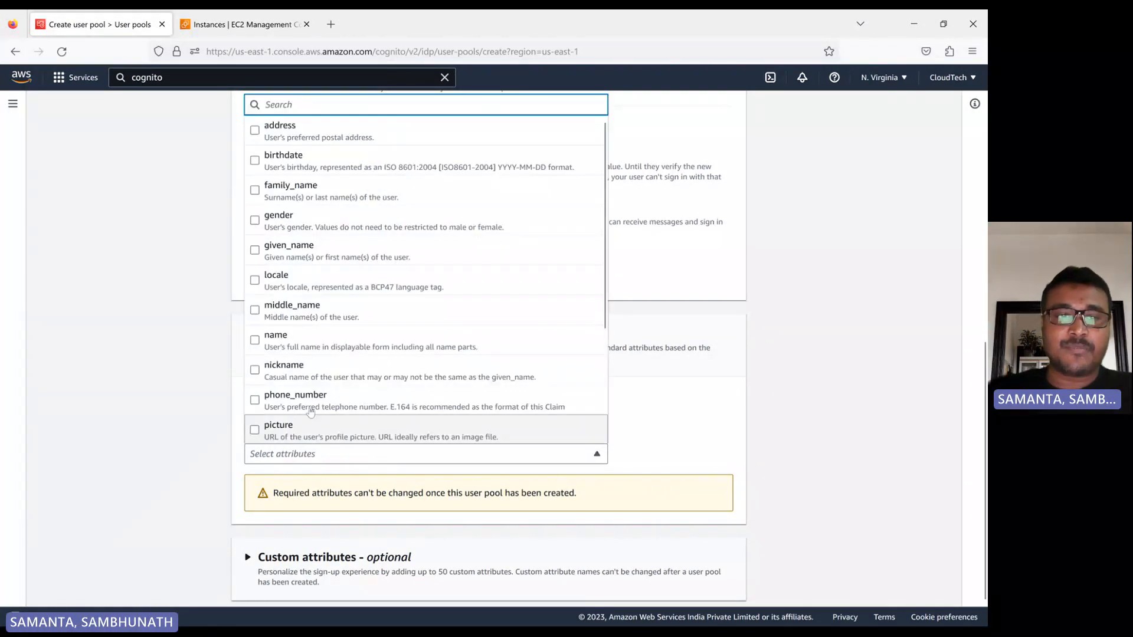
{"action": "left_click", "coordinate": [258, 342]}
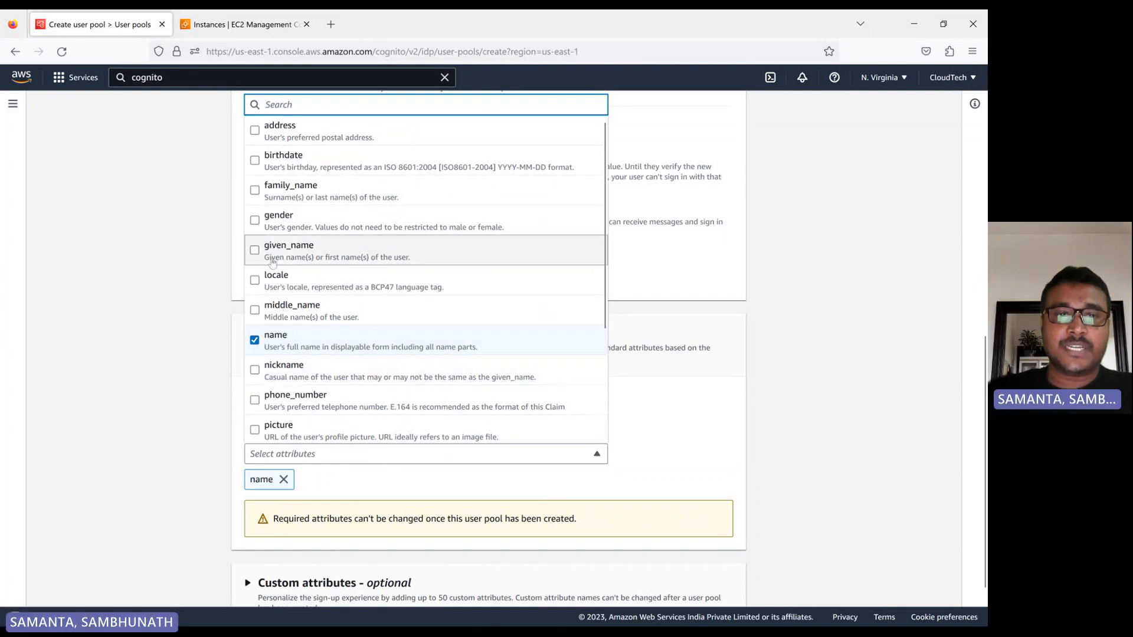
{"action": "left_click", "coordinate": [260, 227]}
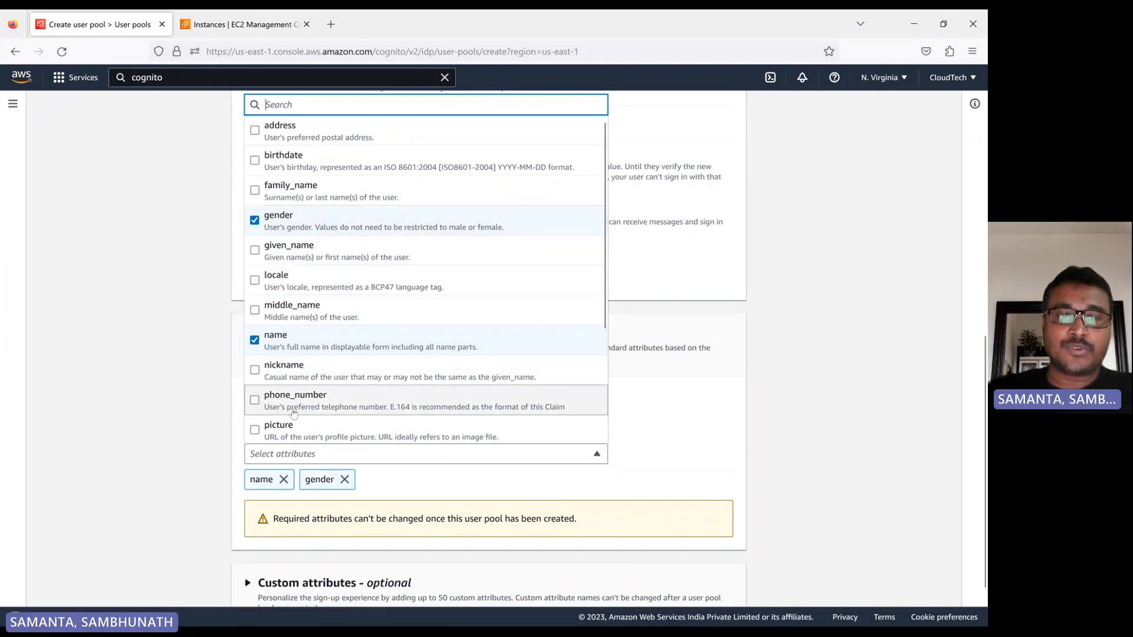
{"action": "left_click", "coordinate": [673, 428]}
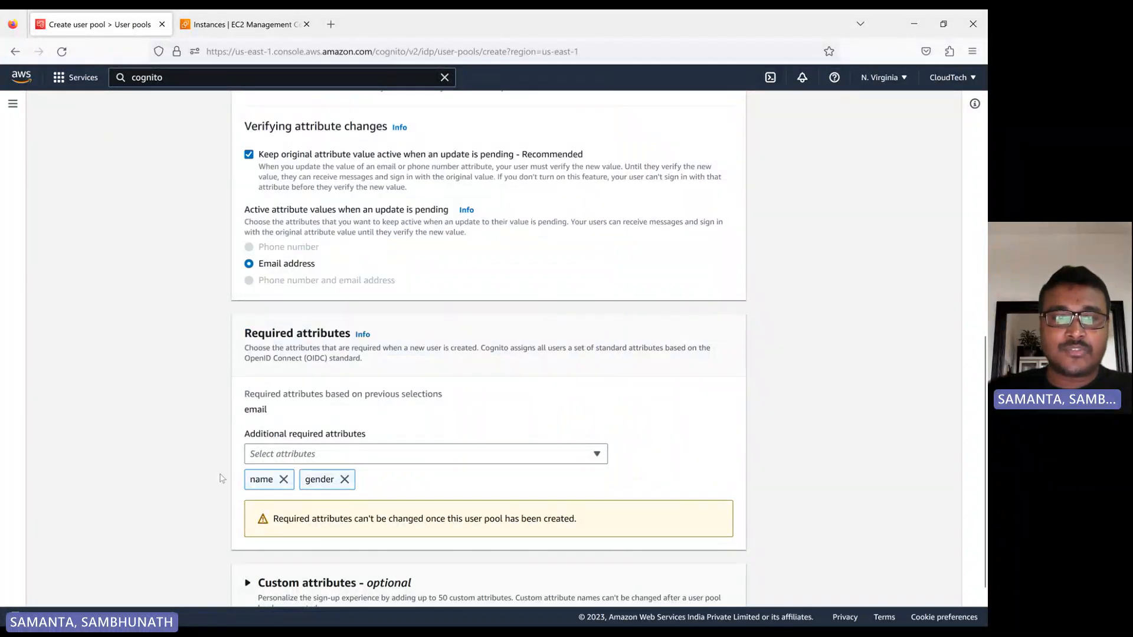
Review the sign-up settings and the optional custom attributes section without adding any, and proceed to message delivery.
{"action": "scroll", "coordinate": [449, 437], "scroll_direction": "down", "scroll_amount": 2}
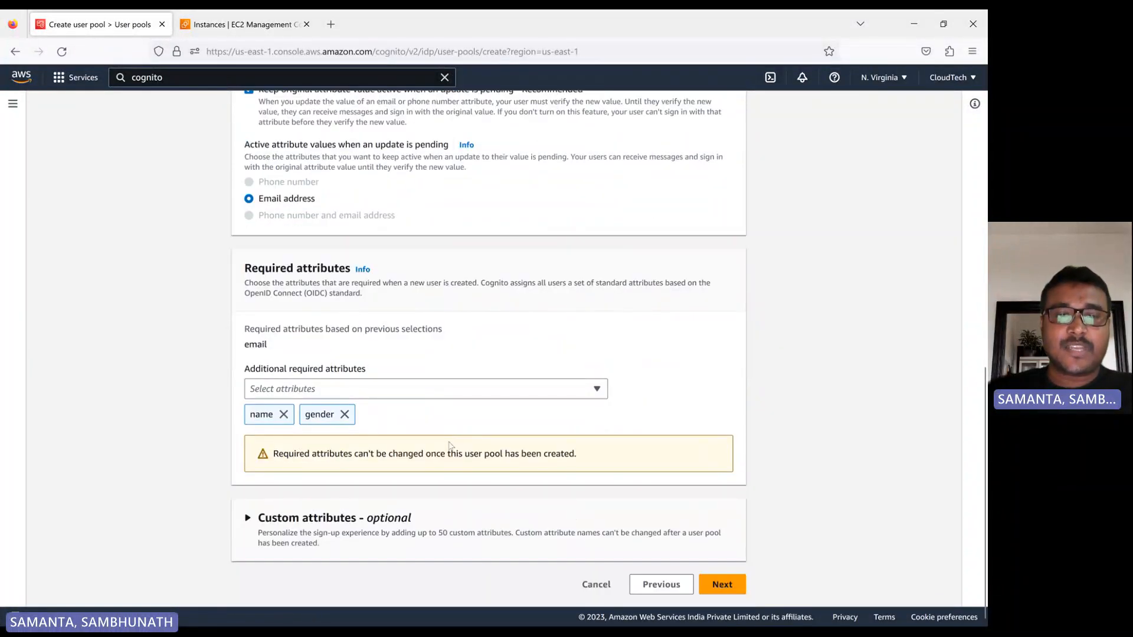
{"action": "scroll", "coordinate": [449, 447], "scroll_direction": "up", "scroll_amount": 6}
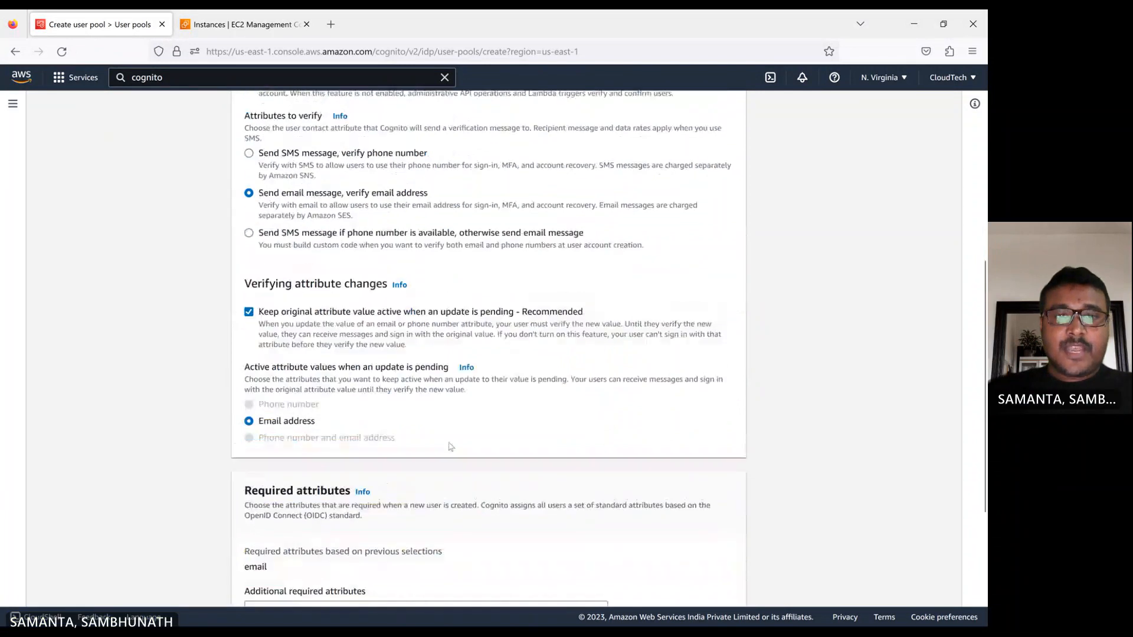
{"action": "scroll", "coordinate": [331, 390], "scroll_direction": "up", "scroll_amount": 4}
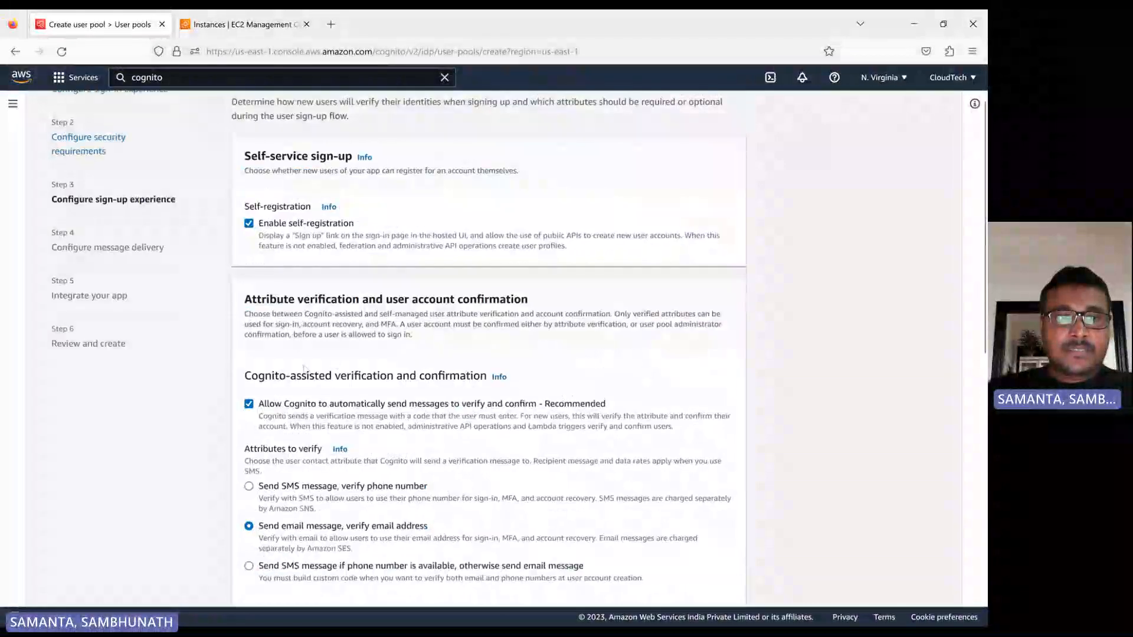
{"action": "scroll", "coordinate": [304, 397], "scroll_direction": "down", "scroll_amount": 5}
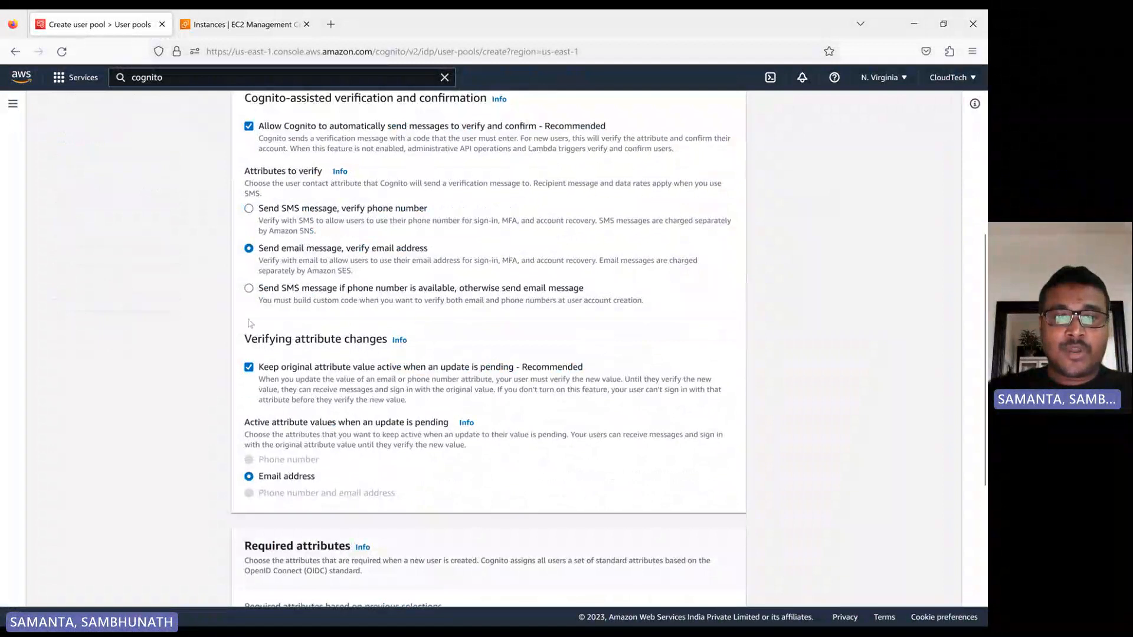
{"action": "scroll", "coordinate": [358, 430], "scroll_direction": "down", "scroll_amount": 2}
{"action": "scroll", "coordinate": [358, 430], "scroll_direction": "down", "scroll_amount": 2}
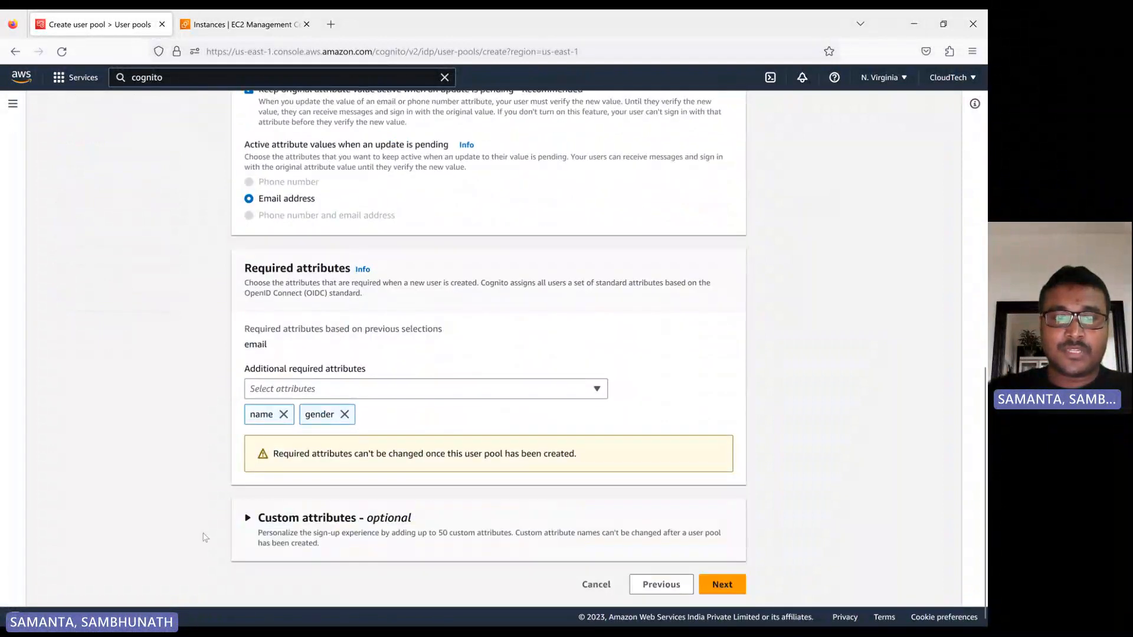
{"action": "left_click", "coordinate": [248, 519]}
{"action": "scroll", "coordinate": [251, 520], "scroll_direction": "down", "scroll_amount": 2}
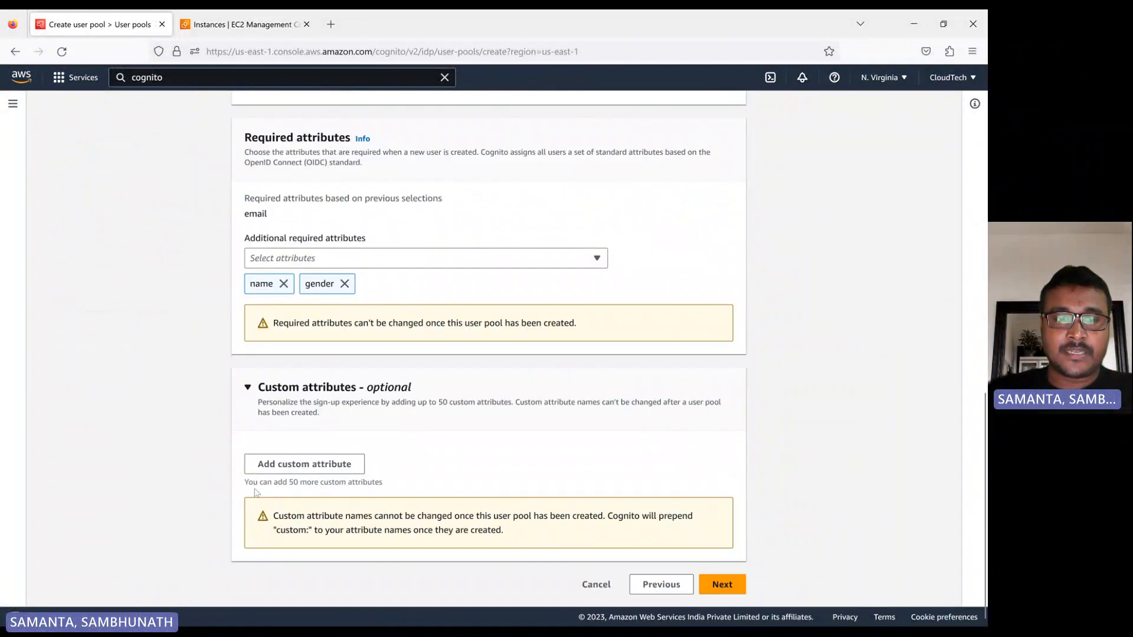
{"action": "left_click", "coordinate": [247, 387]}
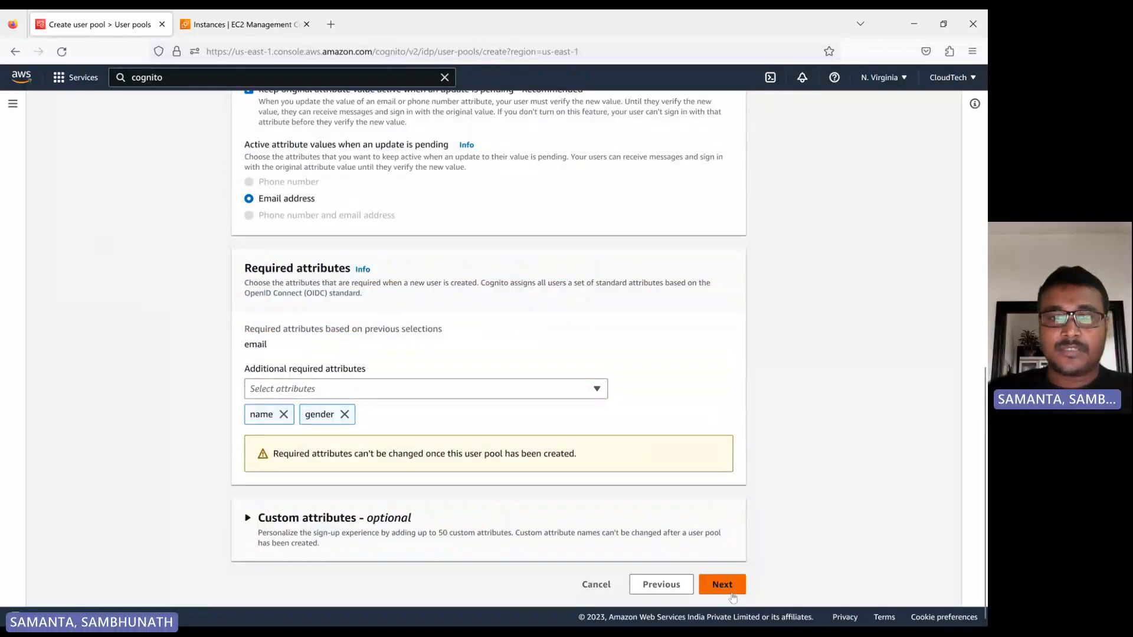
{"action": "left_click", "coordinate": [732, 592]}
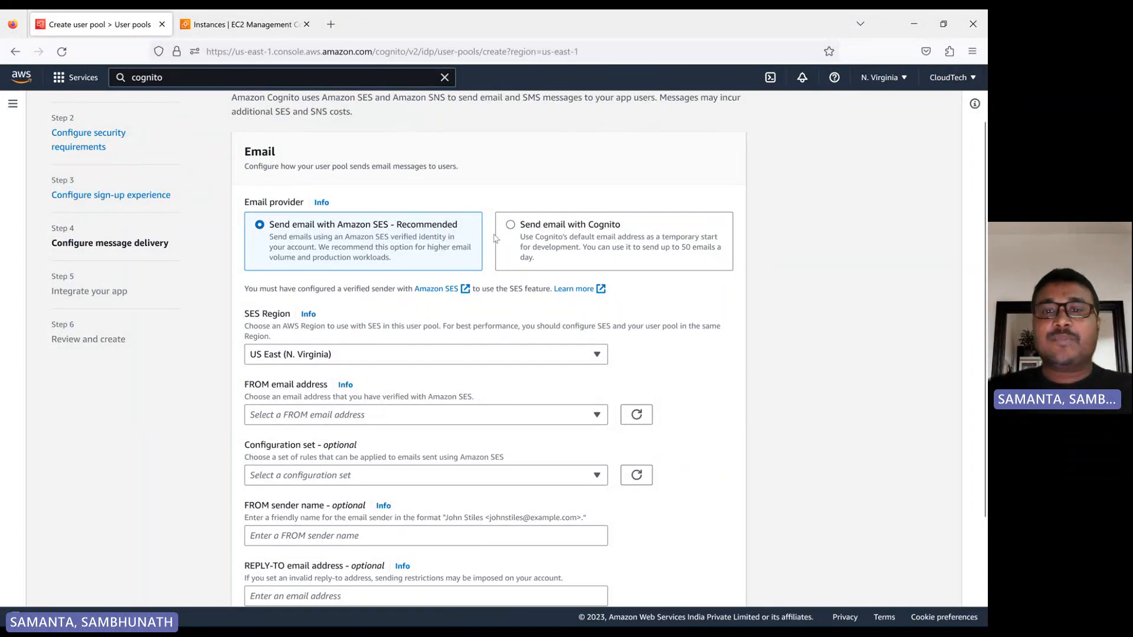
Compare the two email providers, choose Send email with Cognito with the reply-to address left blank, and proceed to app integration.
{"action": "left_click", "coordinate": [515, 232]}
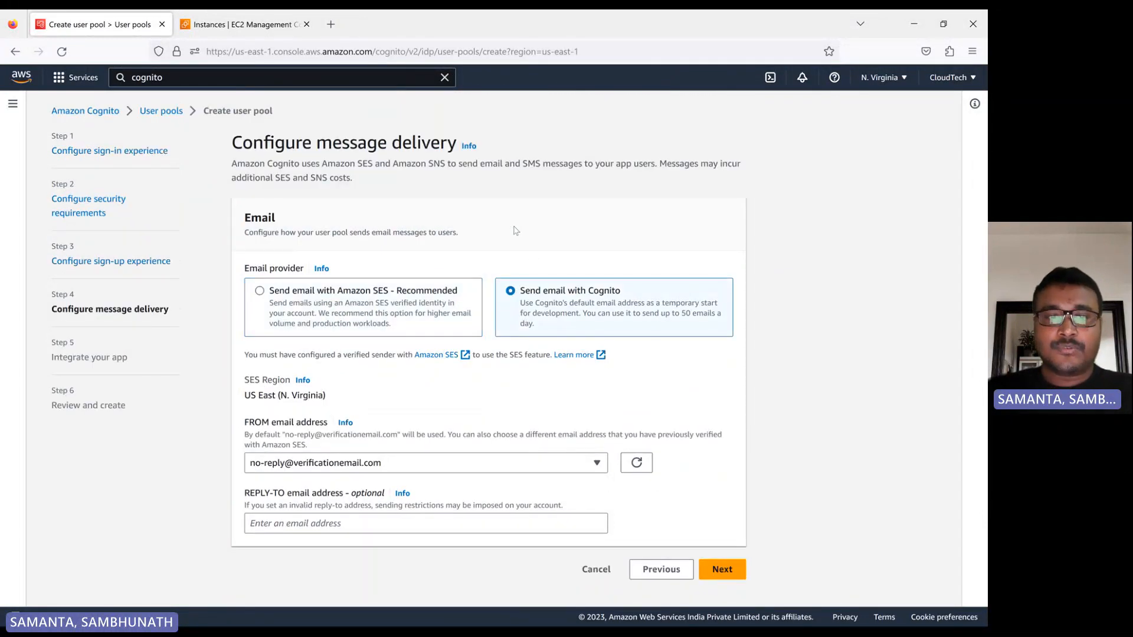
{"action": "left_click", "coordinate": [264, 294]}
{"action": "scroll", "coordinate": [331, 286], "scroll_direction": "down", "scroll_amount": 4}
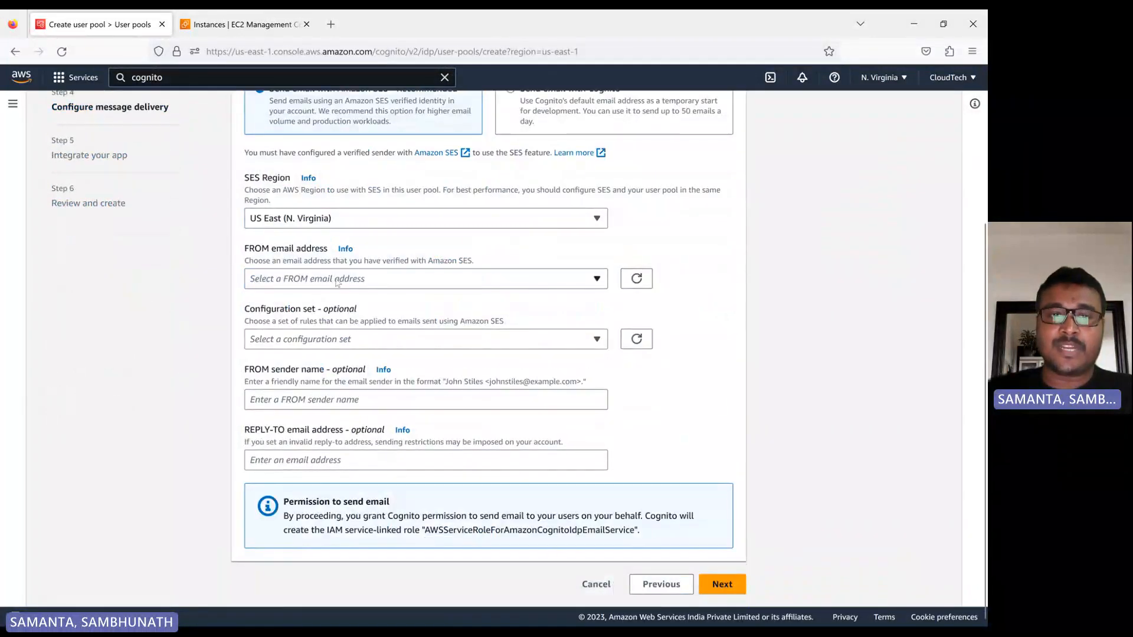
{"action": "scroll", "coordinate": [416, 339], "scroll_direction": "up", "scroll_amount": 3}
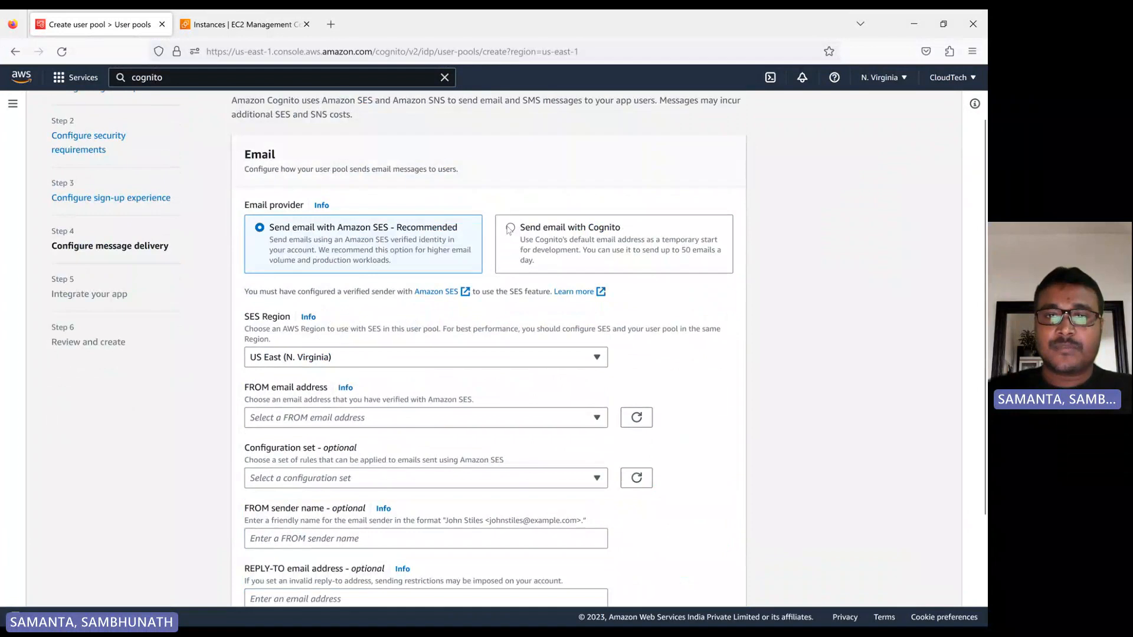
{"action": "left_click", "coordinate": [509, 229]}
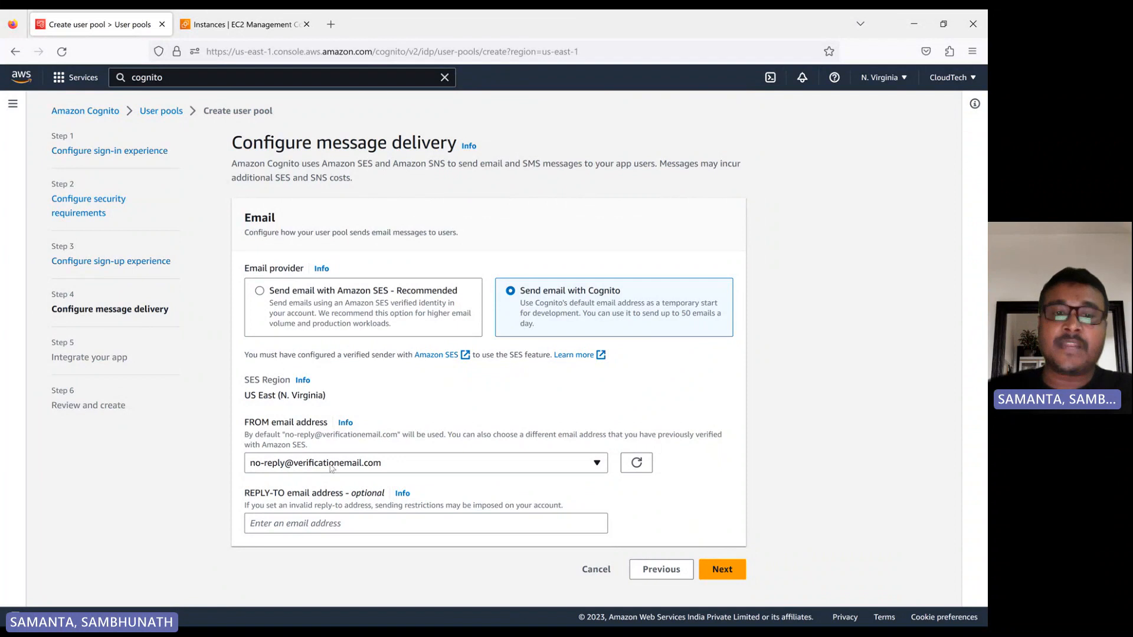
{"action": "left_click", "coordinate": [306, 525]}
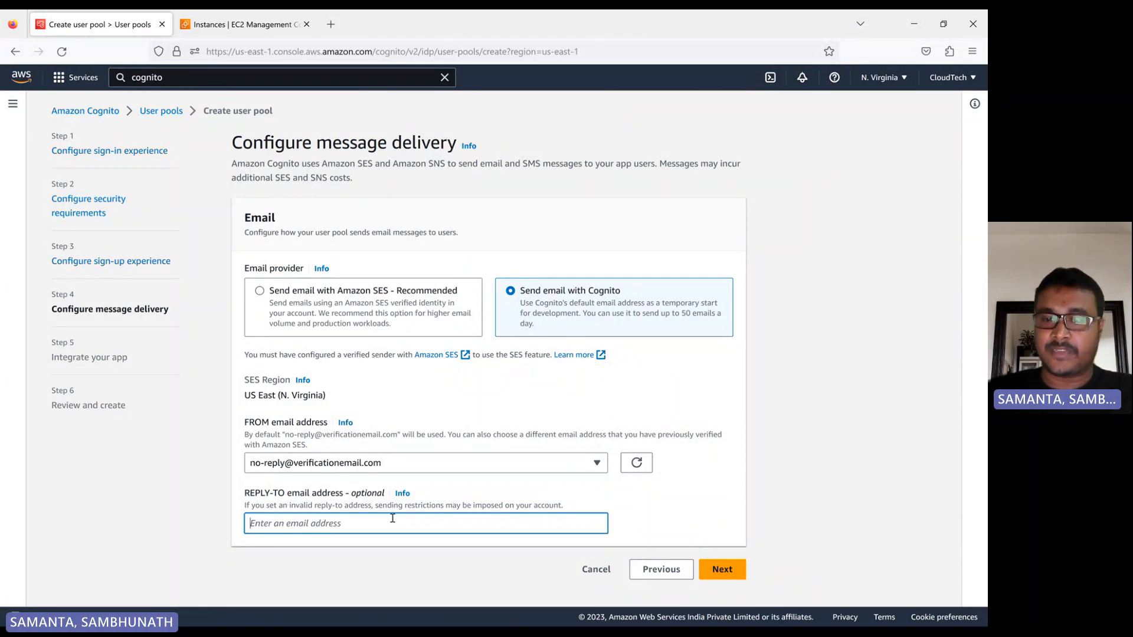
{"action": "left_click", "coordinate": [640, 505]}
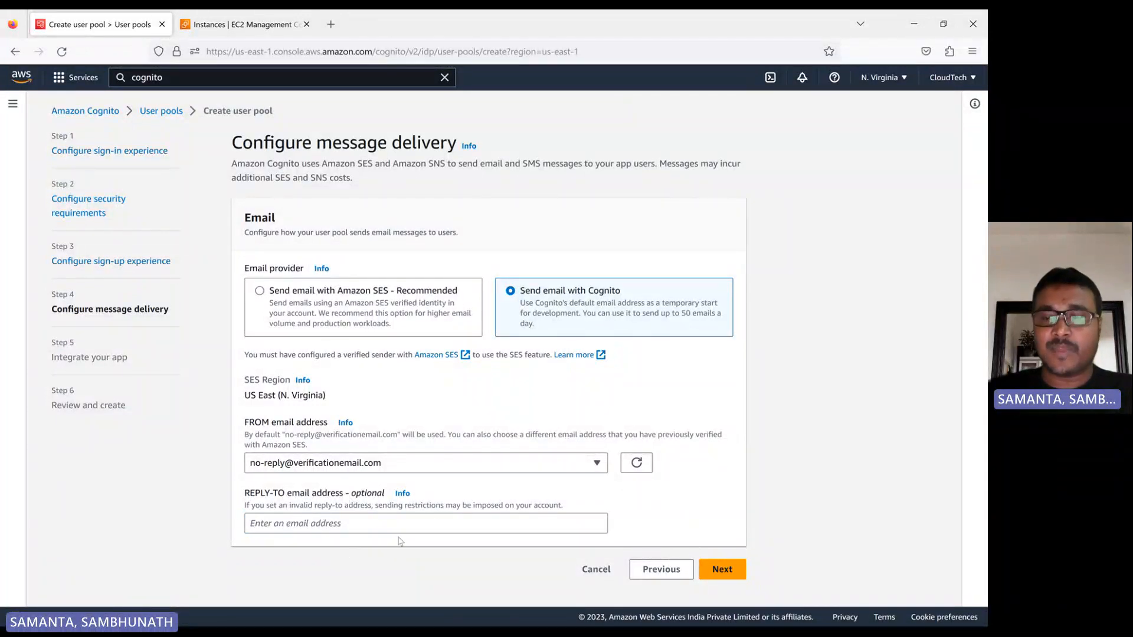
{"action": "left_click", "coordinate": [721, 569]}
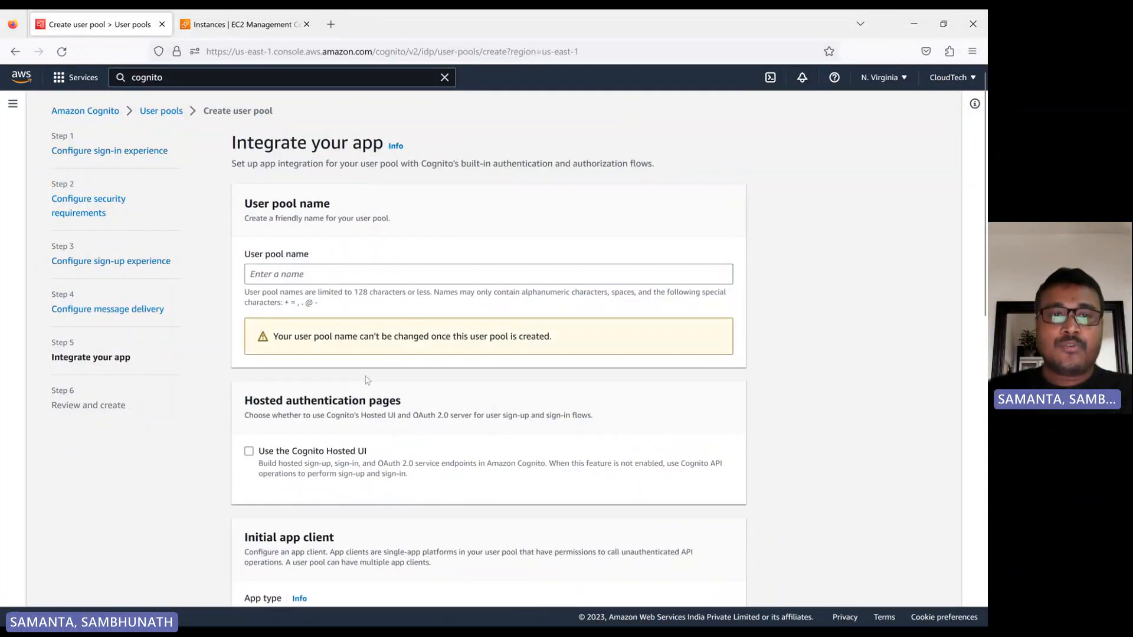
Name the user pool cloudtech-app-user-pool and check the naming rules below the name.
{"action": "left_click", "coordinate": [275, 279]}
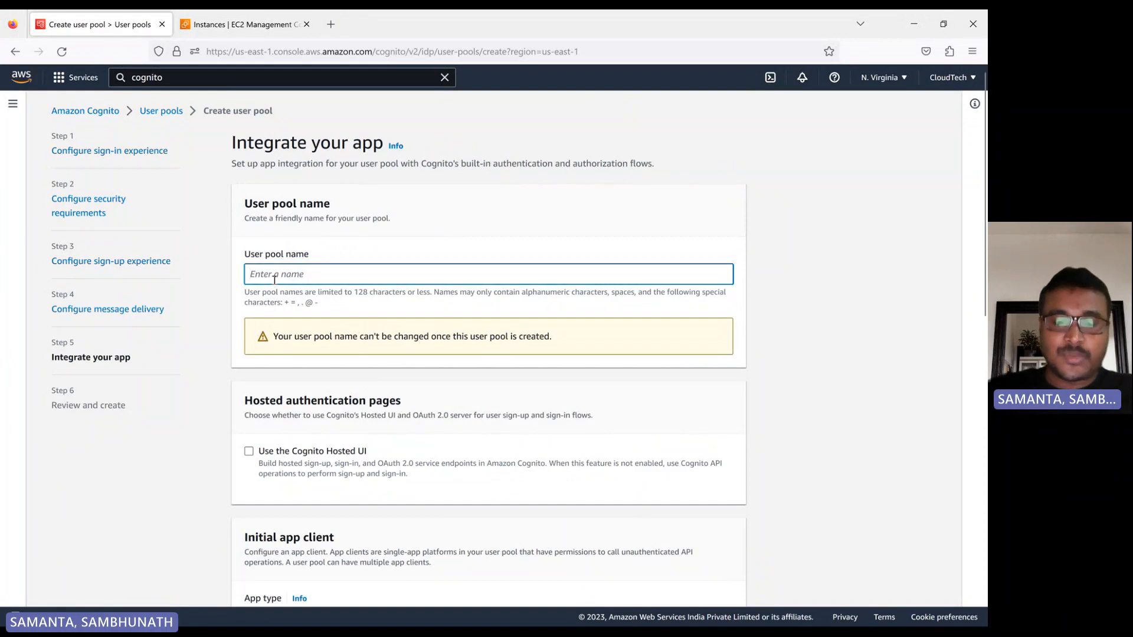
{"action": "type", "text": "cloud"}
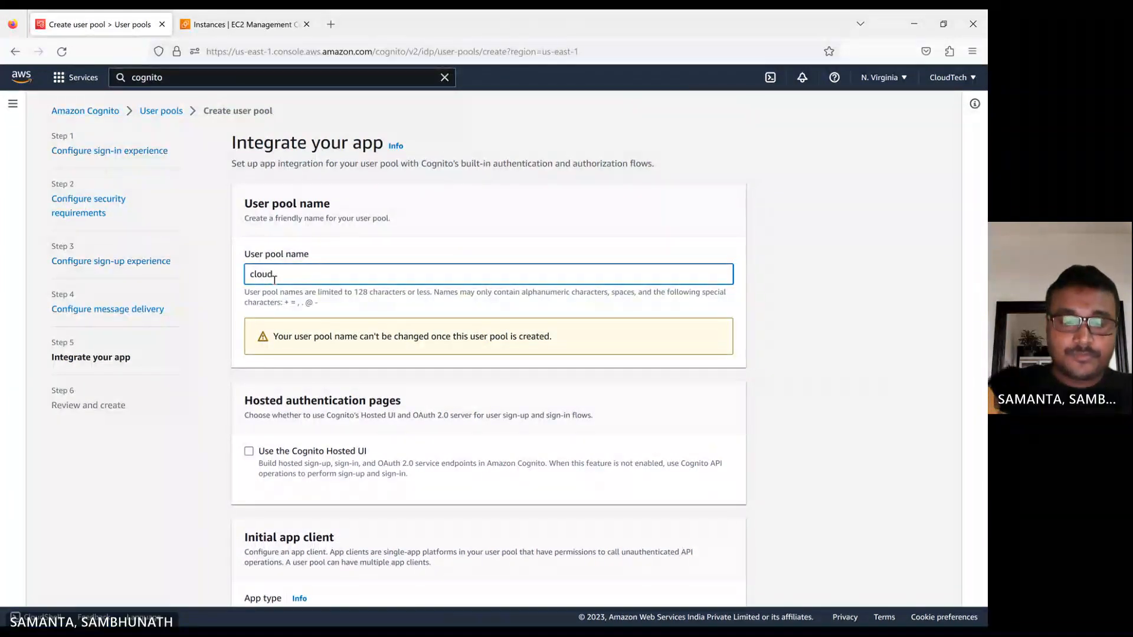
{"action": "type", "text": "tec"}
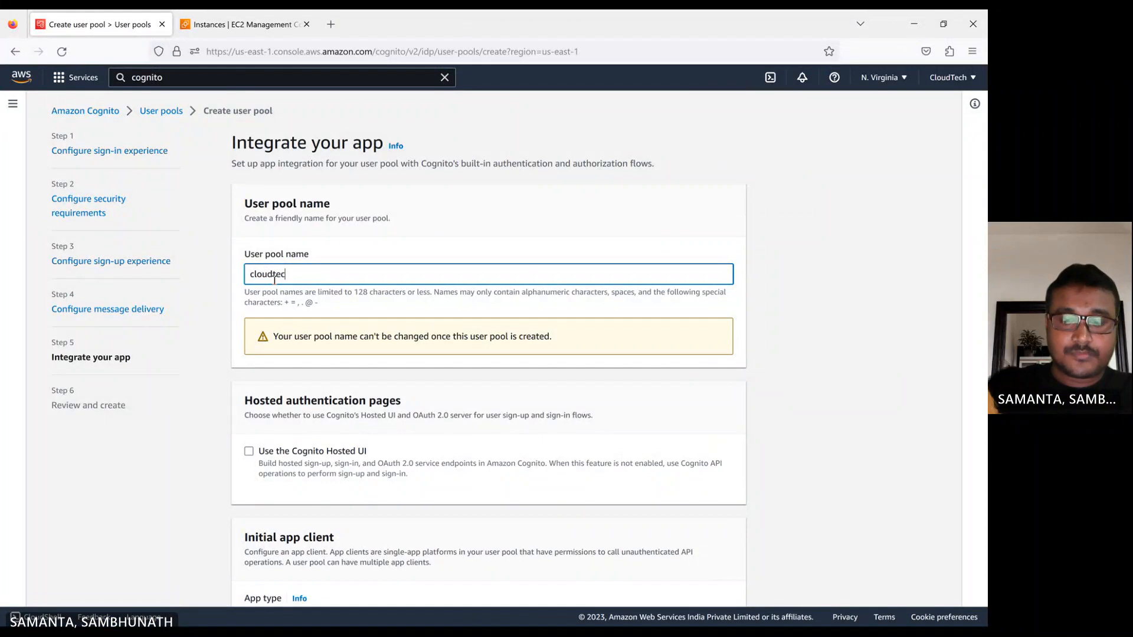
{"action": "type", "text": "h-app-"}
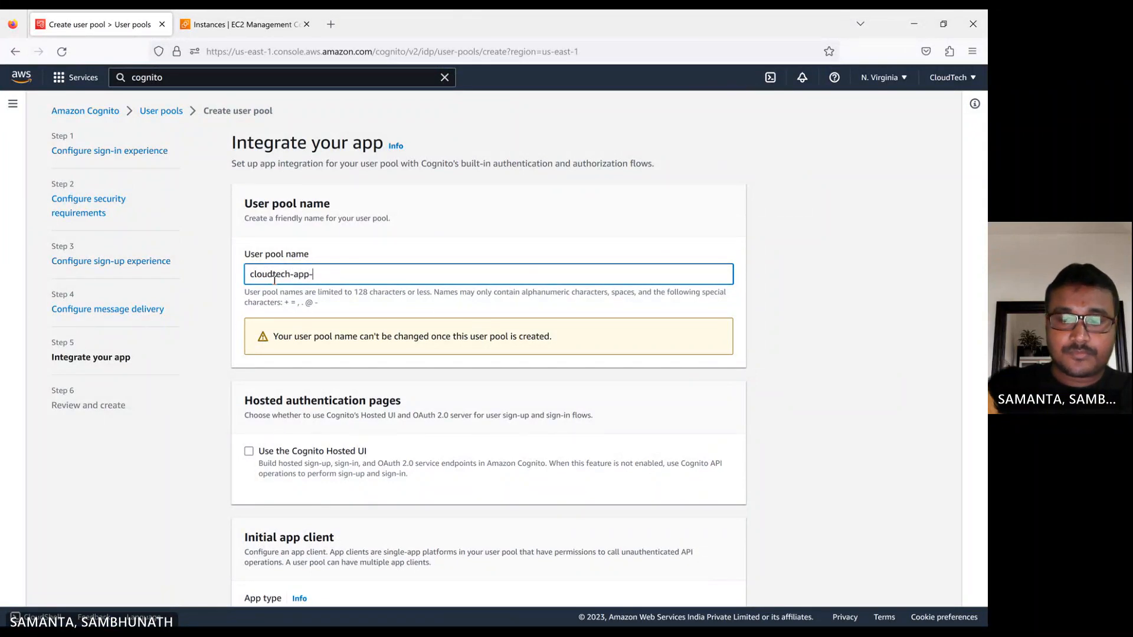
{"action": "type", "text": "user"}
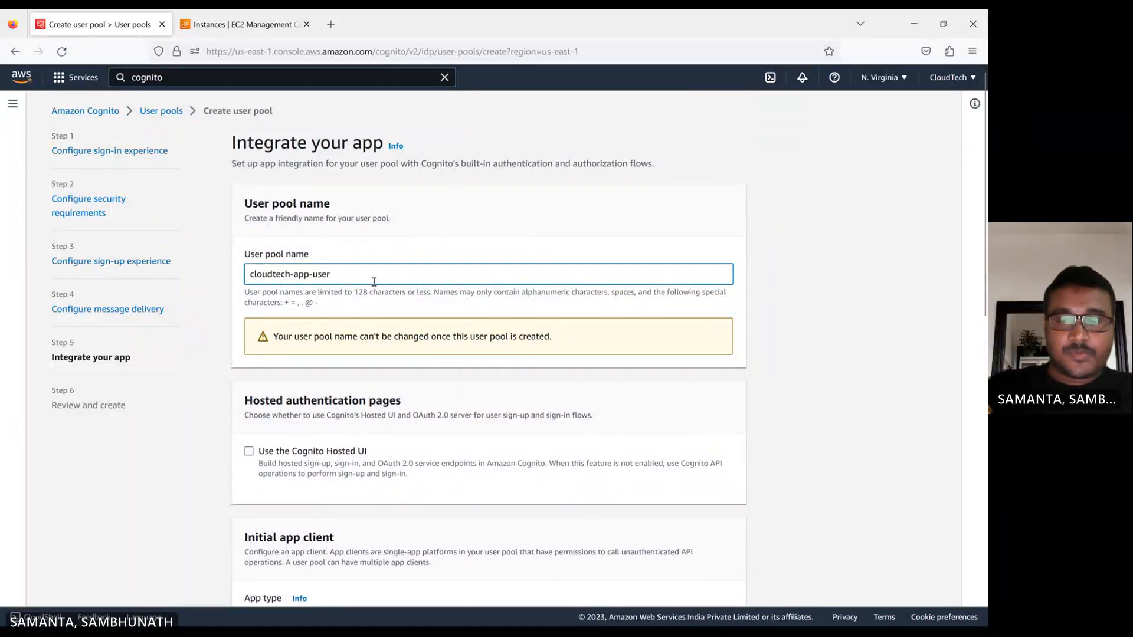
{"action": "type", "text": "-pool"}
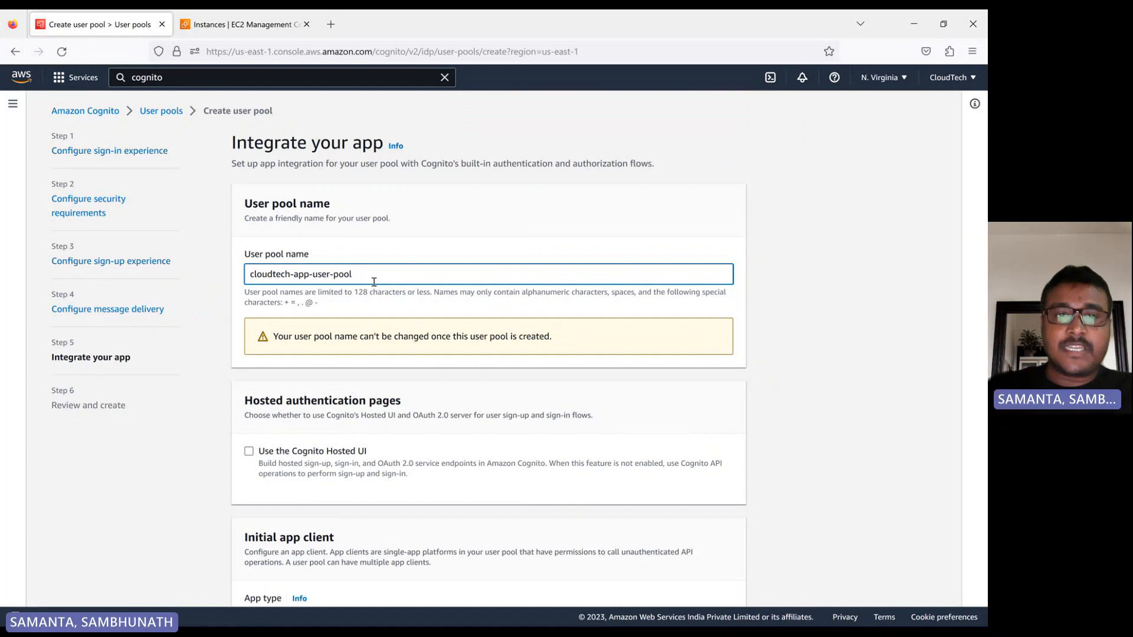
{"action": "left_click", "coordinate": [443, 258]}
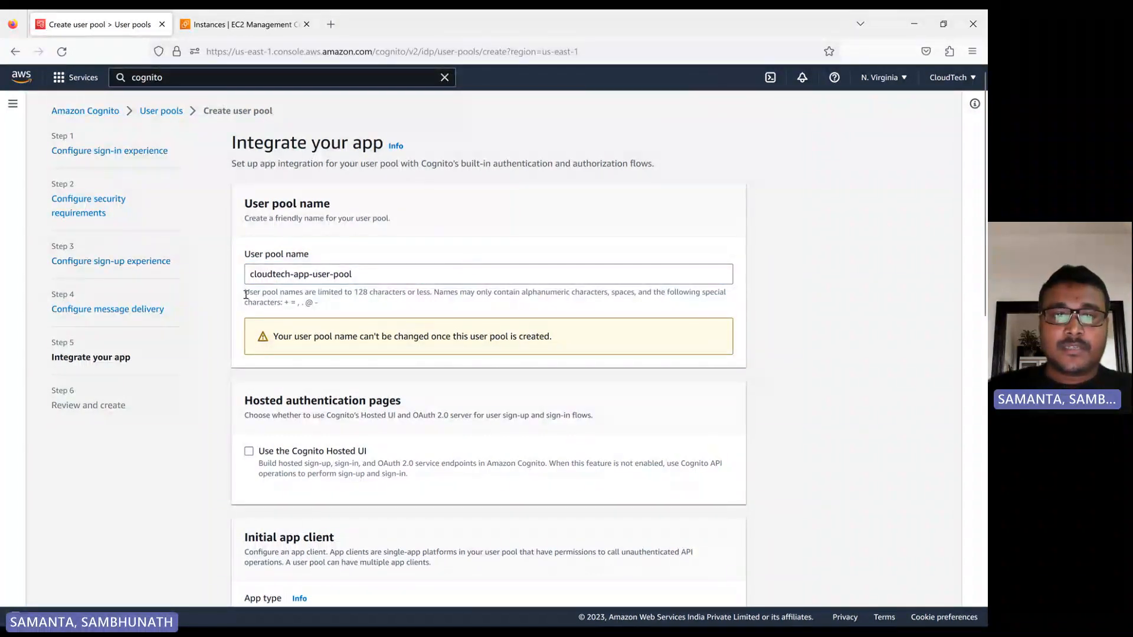
{"action": "left_click_drag", "start_coordinate": [246, 294], "coordinate": [338, 305]}
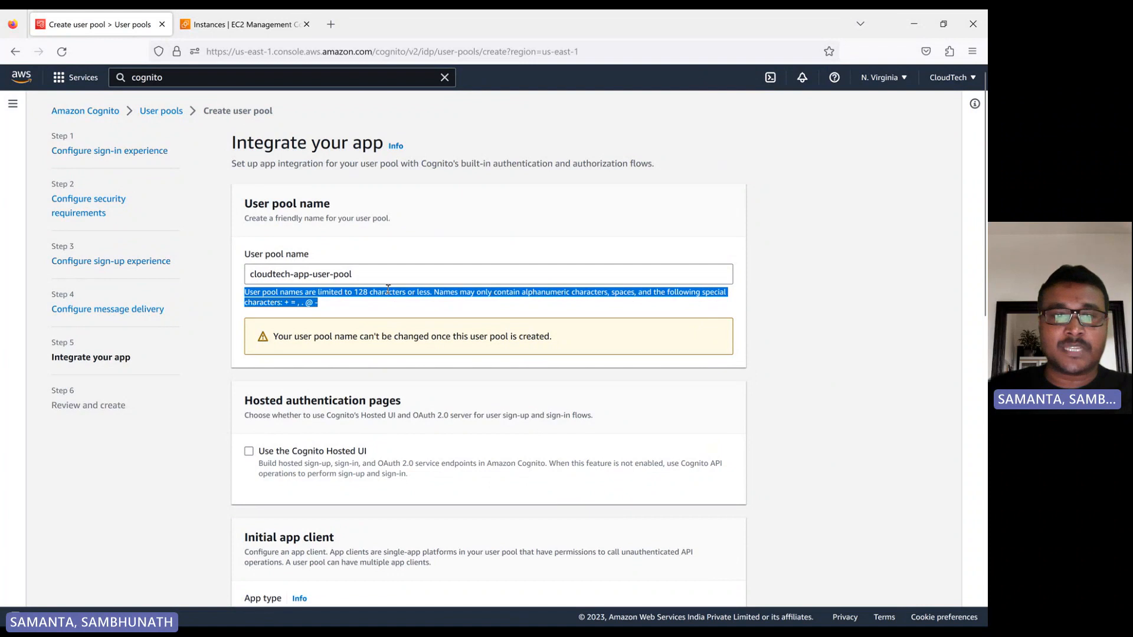
{"action": "left_click", "coordinate": [359, 306]}
Enable the Cognito Hosted UI for the user pool's sign-up and sign-in pages.
{"action": "scroll", "coordinate": [357, 307], "scroll_direction": "down", "scroll_amount": 2}
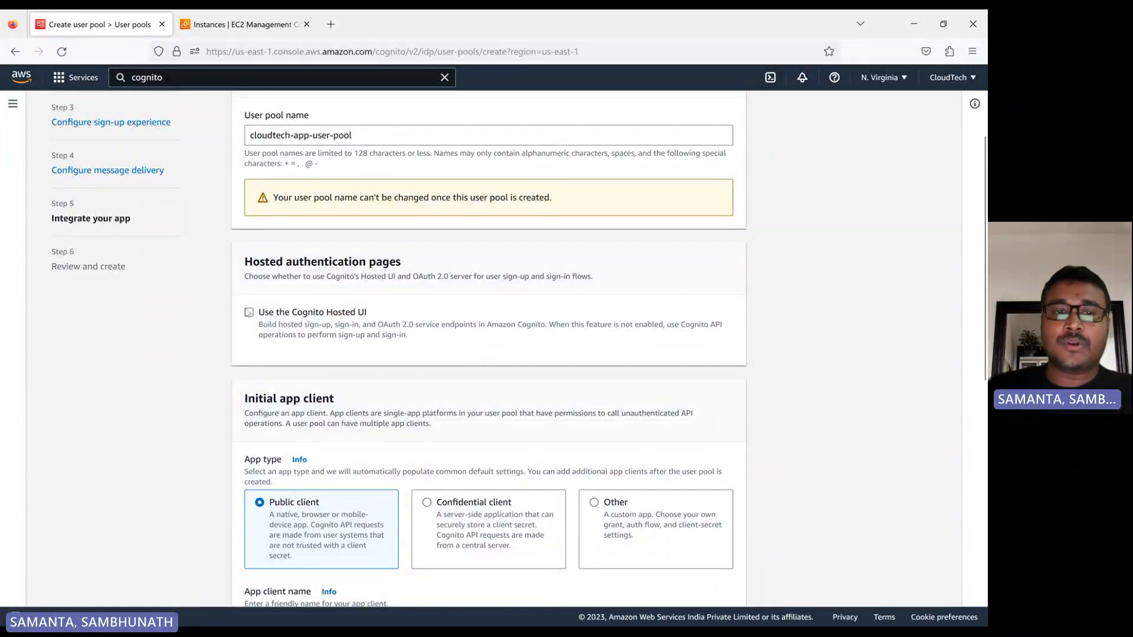
{"action": "left_click", "coordinate": [249, 313]}
{"action": "scroll", "coordinate": [297, 189], "scroll_direction": "down", "scroll_amount": 3}
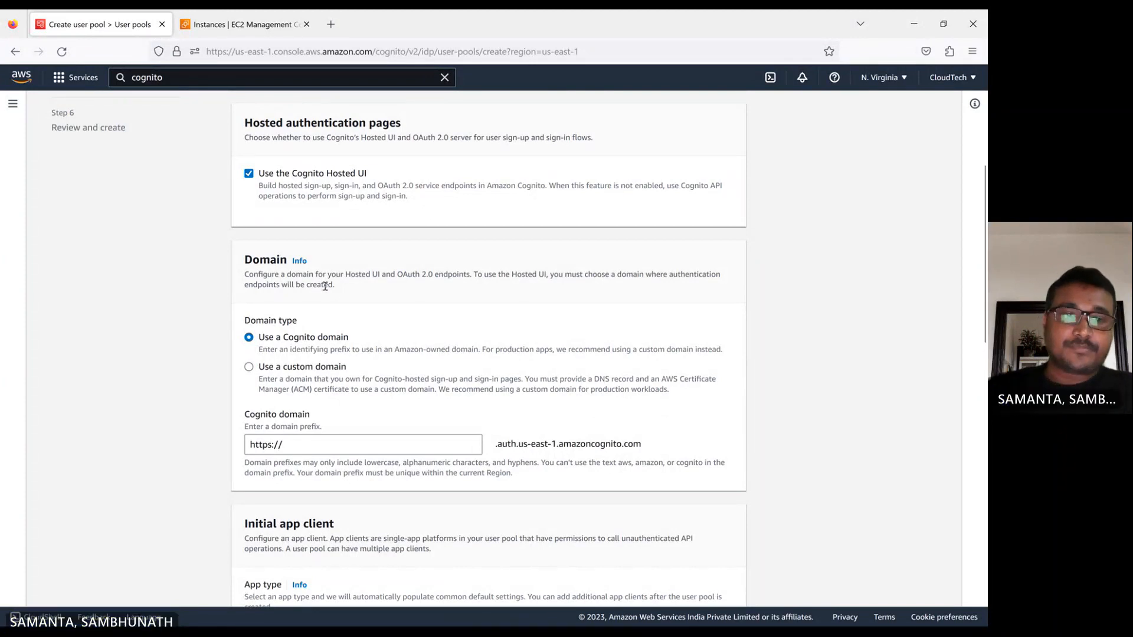
Keep the Cognito domain type and set its domain prefix to cloudtech-cognito-demo.
{"action": "scroll", "coordinate": [311, 342], "scroll_direction": "down", "scroll_amount": 2}
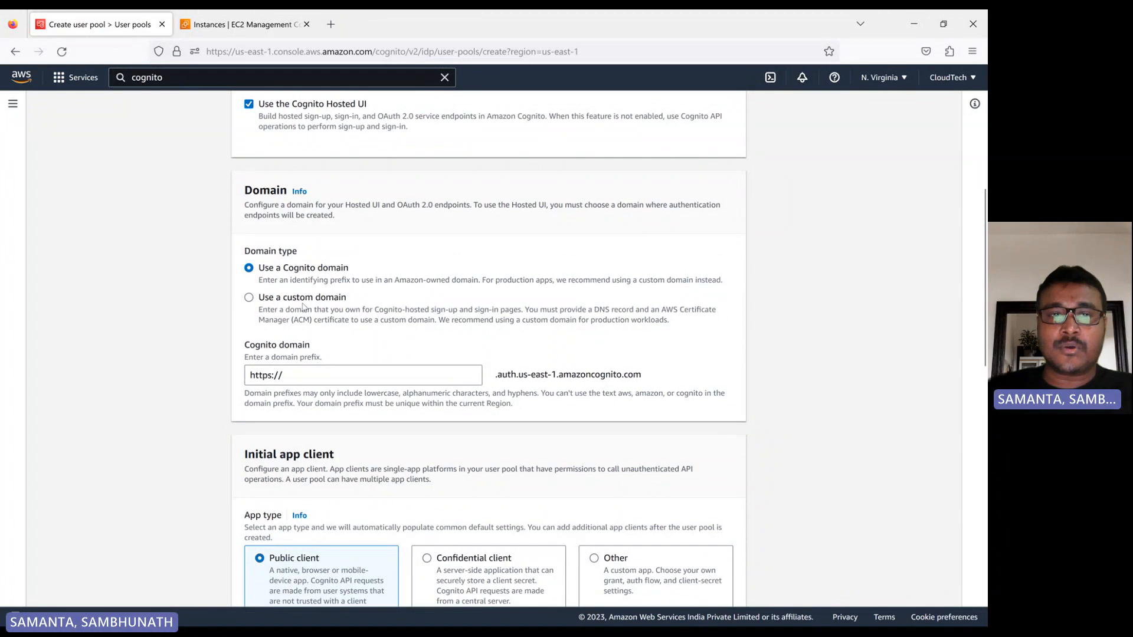
{"action": "left_click", "coordinate": [304, 376]}
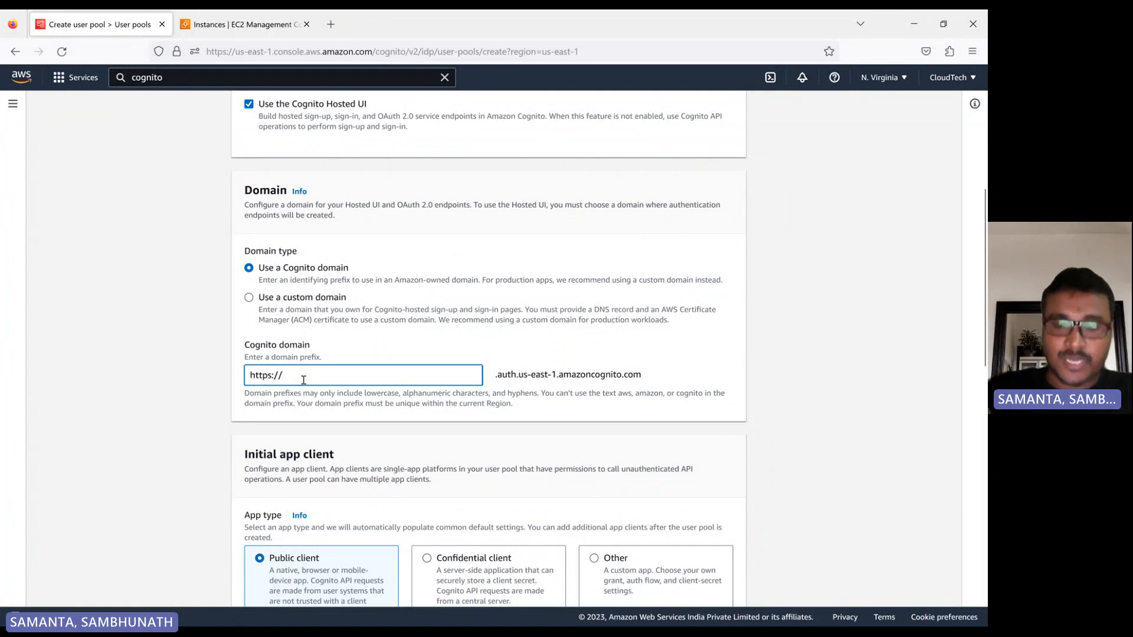
{"action": "type", "text": "cloudte"}
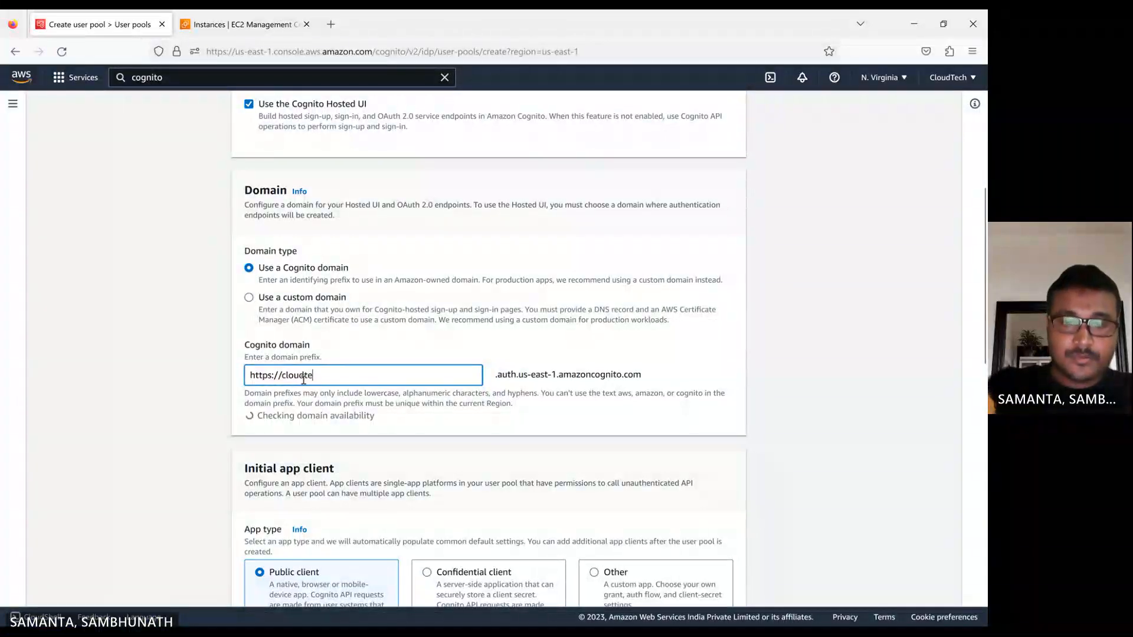
{"action": "type", "text": "ch-"}
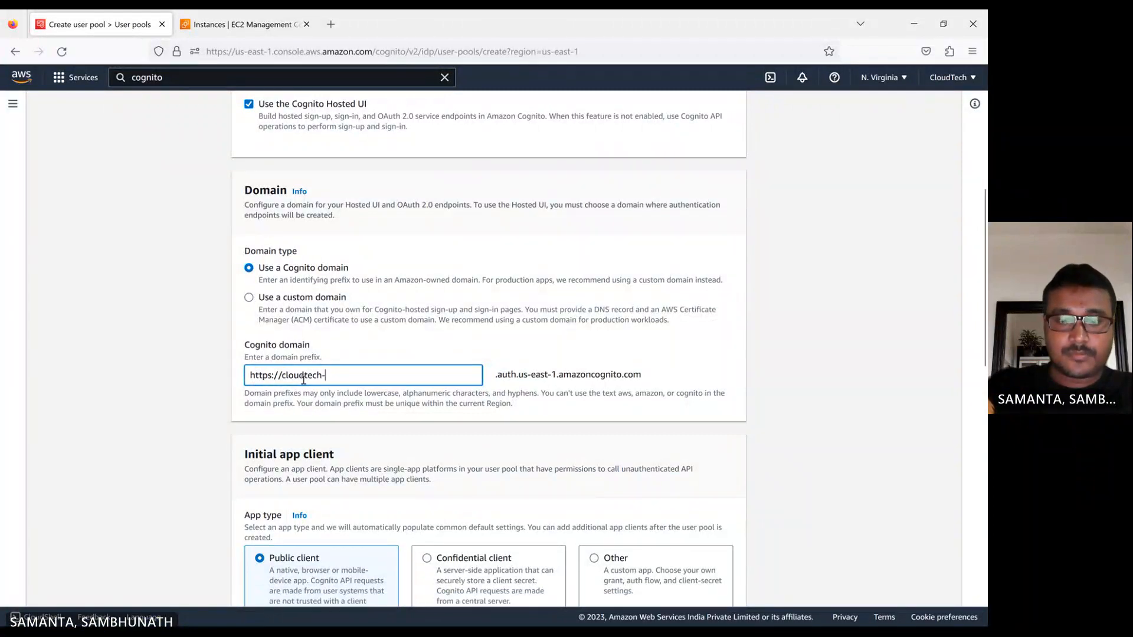
{"action": "type", "text": "cog"}
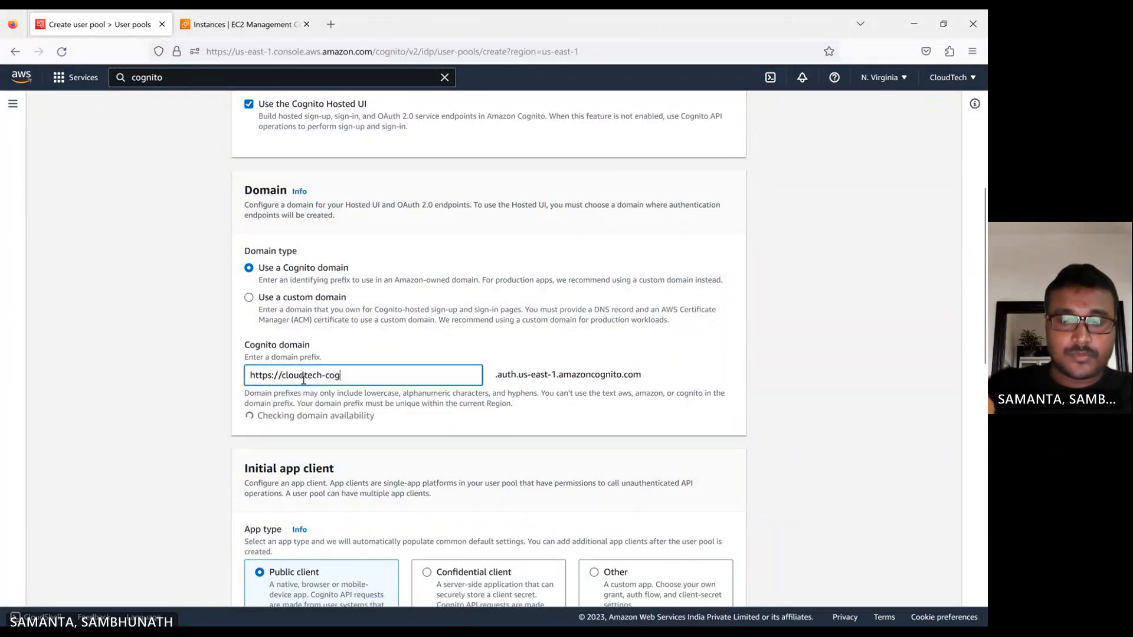
{"action": "type", "text": "nito-"}
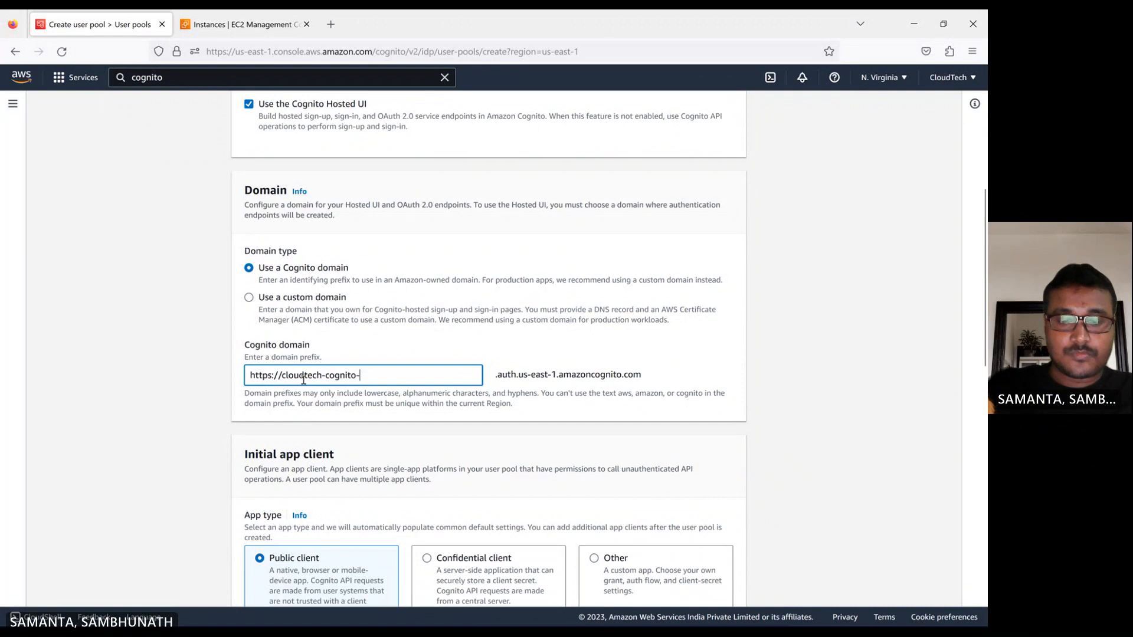
{"action": "type", "text": "demo"}
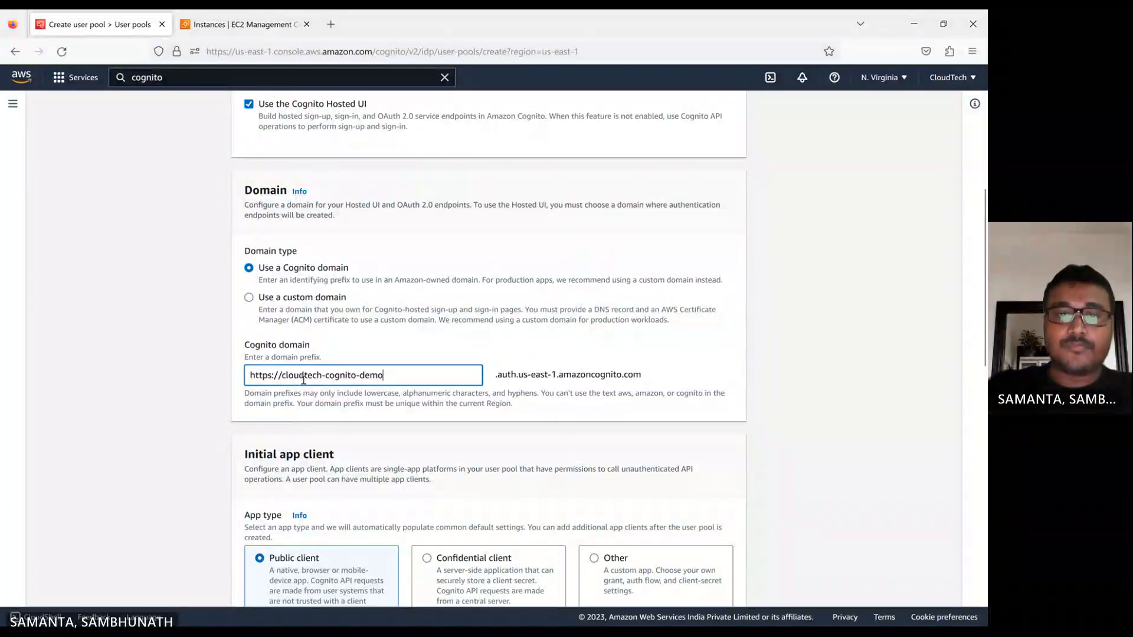
{"action": "left_click", "coordinate": [184, 387]}
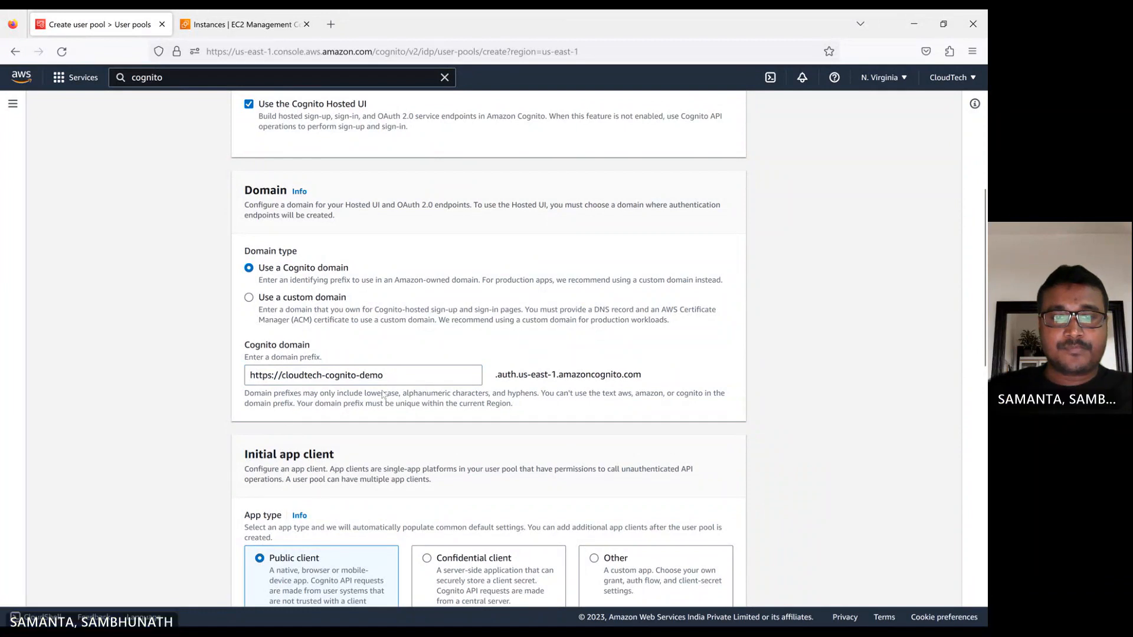
Keep Public client as the initial app type and name the app client cloudtech-app.
{"action": "scroll", "coordinate": [385, 390], "scroll_direction": "down", "scroll_amount": 1}
{"action": "scroll", "coordinate": [448, 331], "scroll_direction": "down", "scroll_amount": 2}
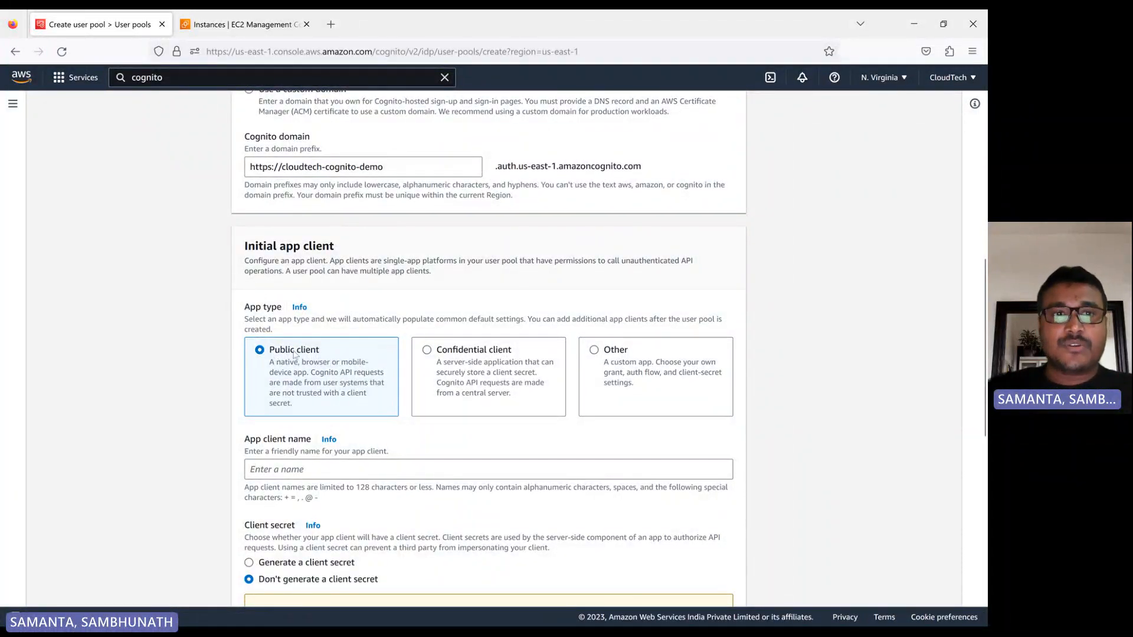
{"action": "scroll", "coordinate": [304, 372], "scroll_direction": "down", "scroll_amount": 1}
{"action": "left_click", "coordinate": [326, 406]}
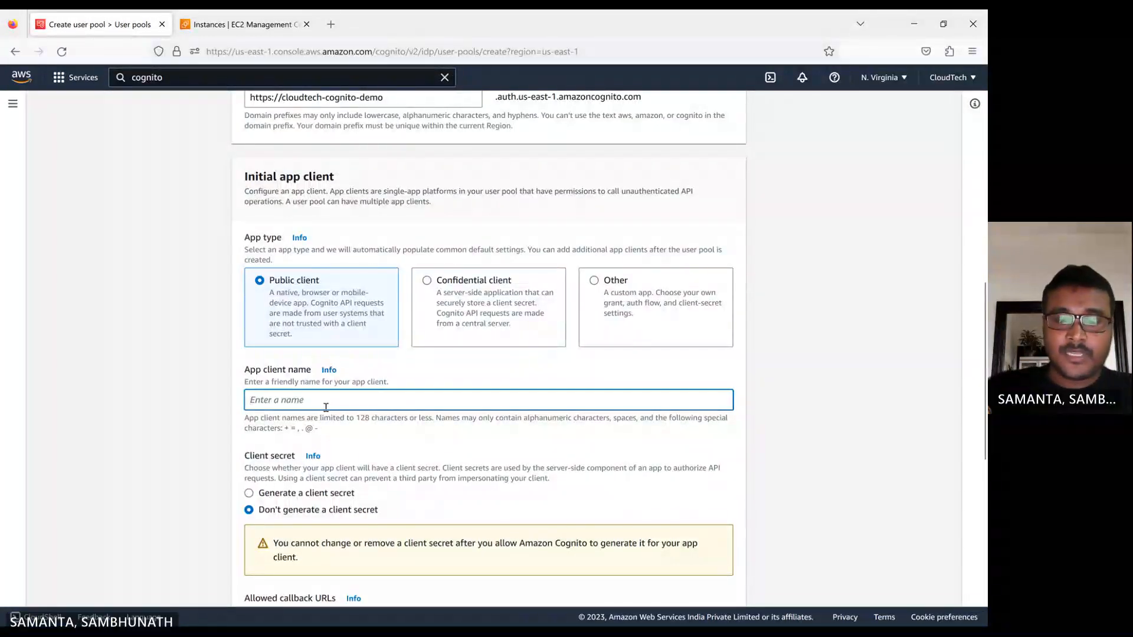
{"action": "type", "text": "cloudt"}
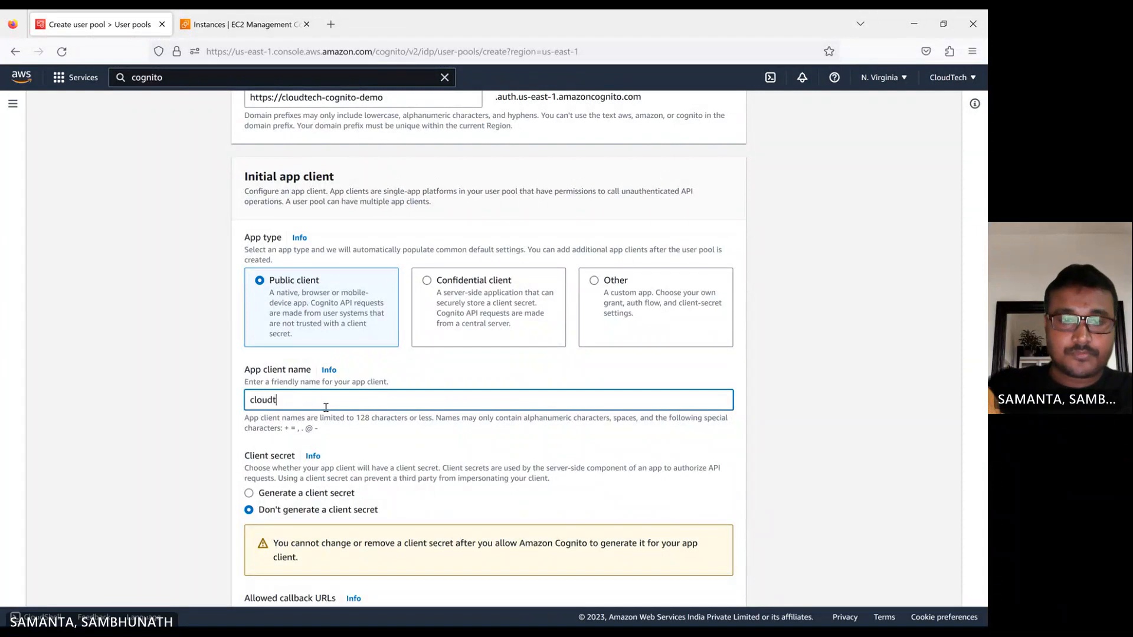
{"action": "type", "text": "ech"}
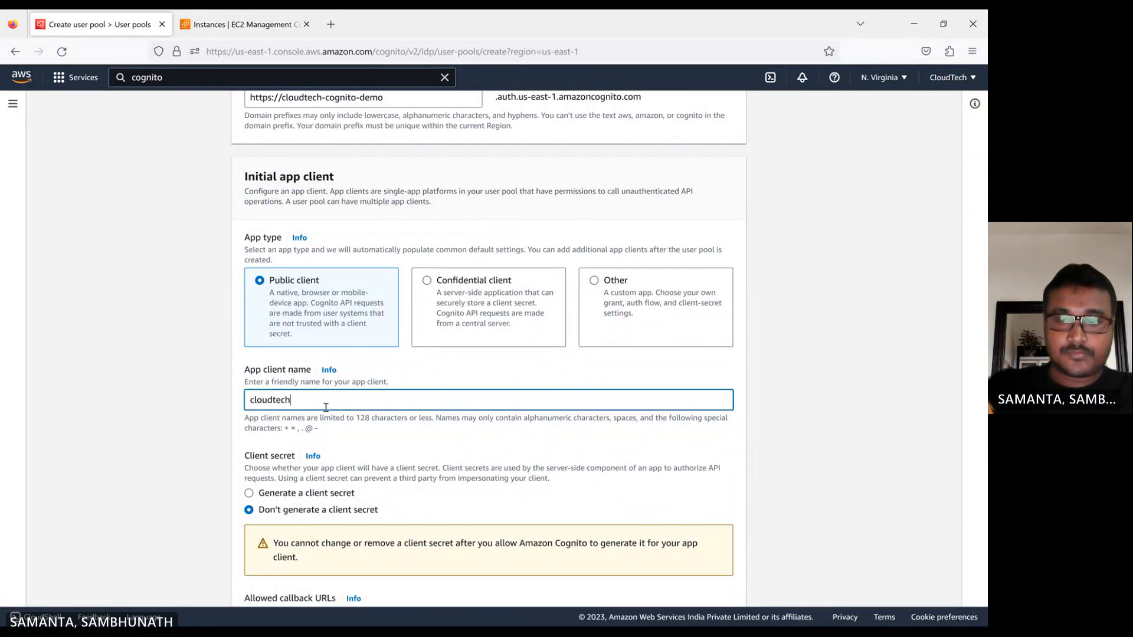
{"action": "type", "text": "-app"}
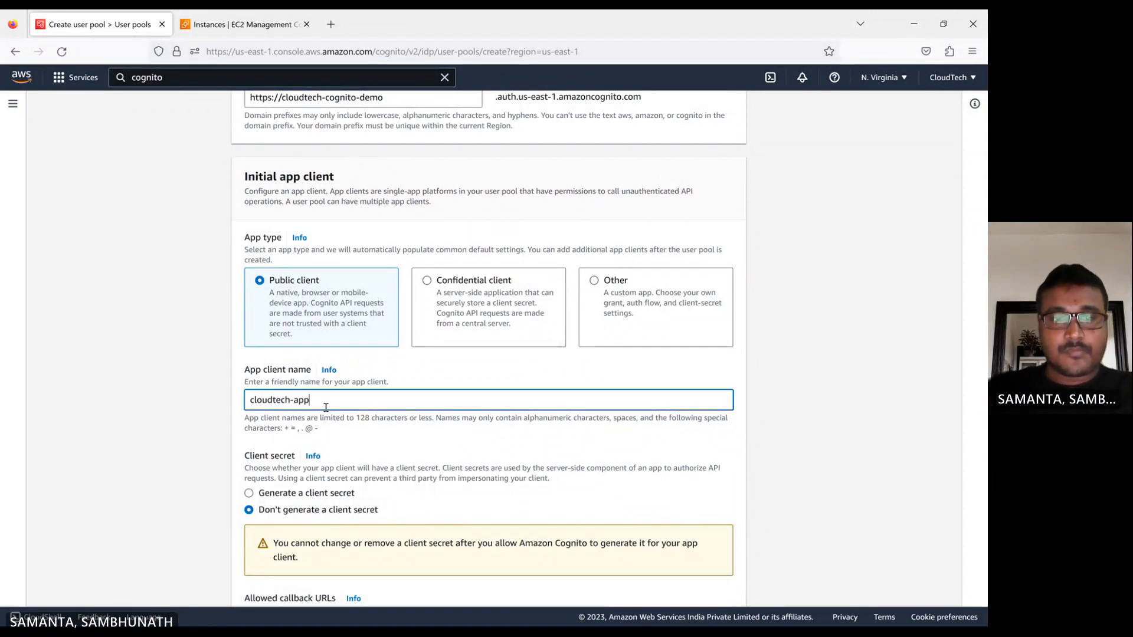
{"action": "left_click", "coordinate": [179, 450]}
Expand the advanced app client settings and review the client secret, callback URL, authentication flow, token expiration and identity provider options.
{"action": "scroll", "coordinate": [180, 449], "scroll_direction": "down", "scroll_amount": 2}
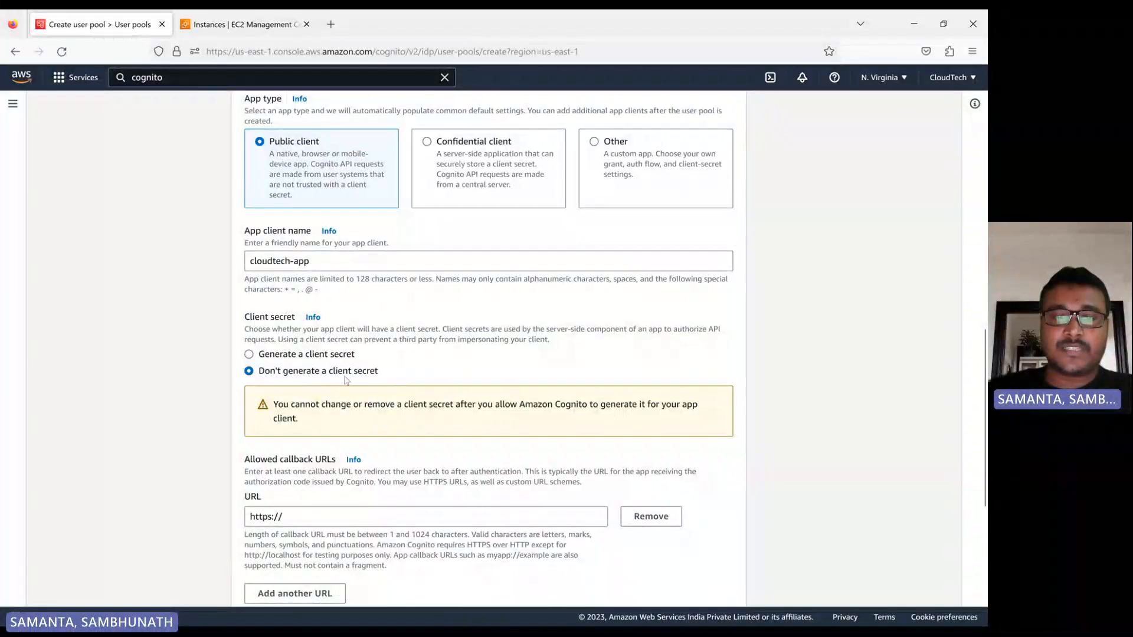
{"action": "scroll", "coordinate": [346, 380], "scroll_direction": "down", "scroll_amount": 3}
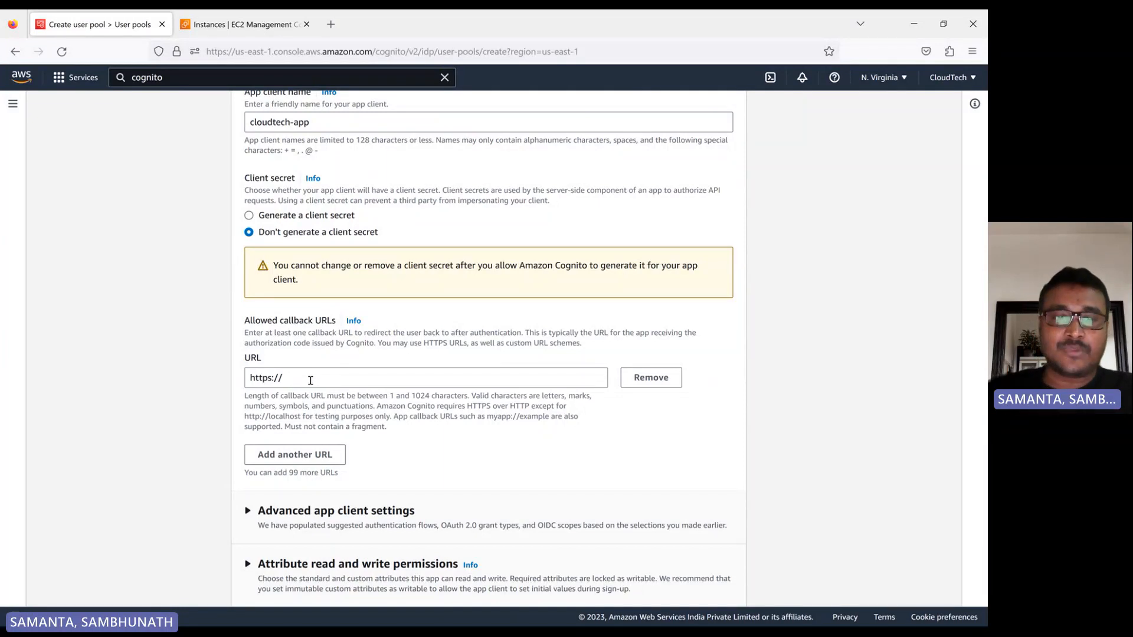
{"action": "left_click", "coordinate": [311, 380]}
{"action": "scroll", "coordinate": [171, 455], "scroll_direction": "down", "scroll_amount": 3}
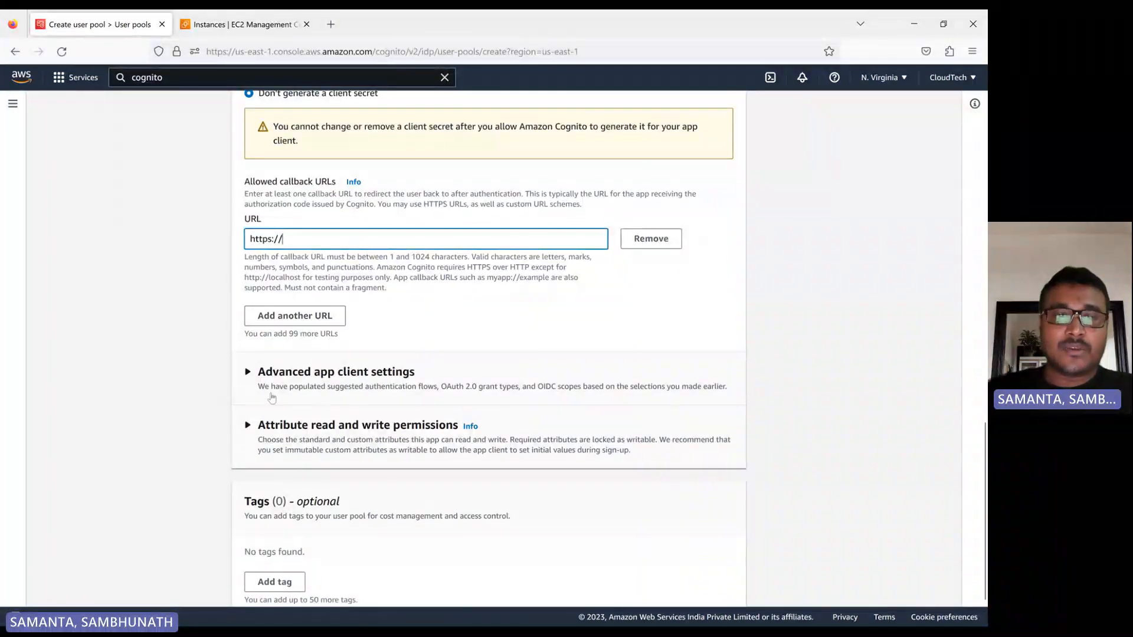
{"action": "left_click", "coordinate": [247, 371]}
{"action": "scroll", "coordinate": [214, 401], "scroll_direction": "down", "scroll_amount": 1}
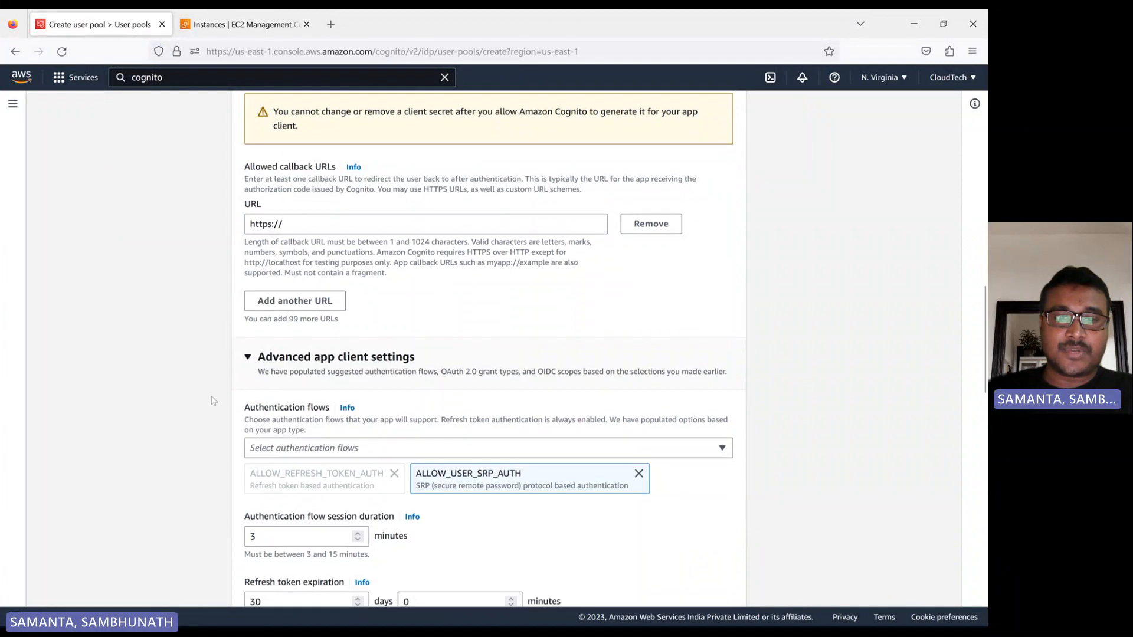
{"action": "scroll", "coordinate": [214, 400], "scroll_direction": "down", "scroll_amount": 2}
{"action": "scroll", "coordinate": [400, 399], "scroll_direction": "down", "scroll_amount": 3}
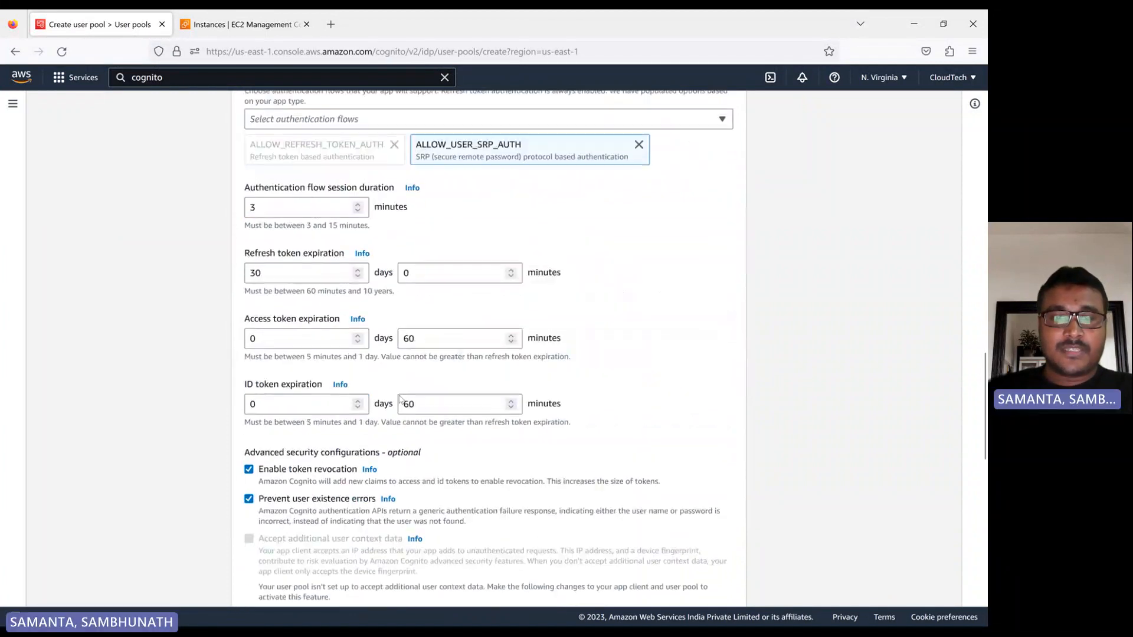
{"action": "scroll", "coordinate": [400, 402], "scroll_direction": "down", "scroll_amount": 4}
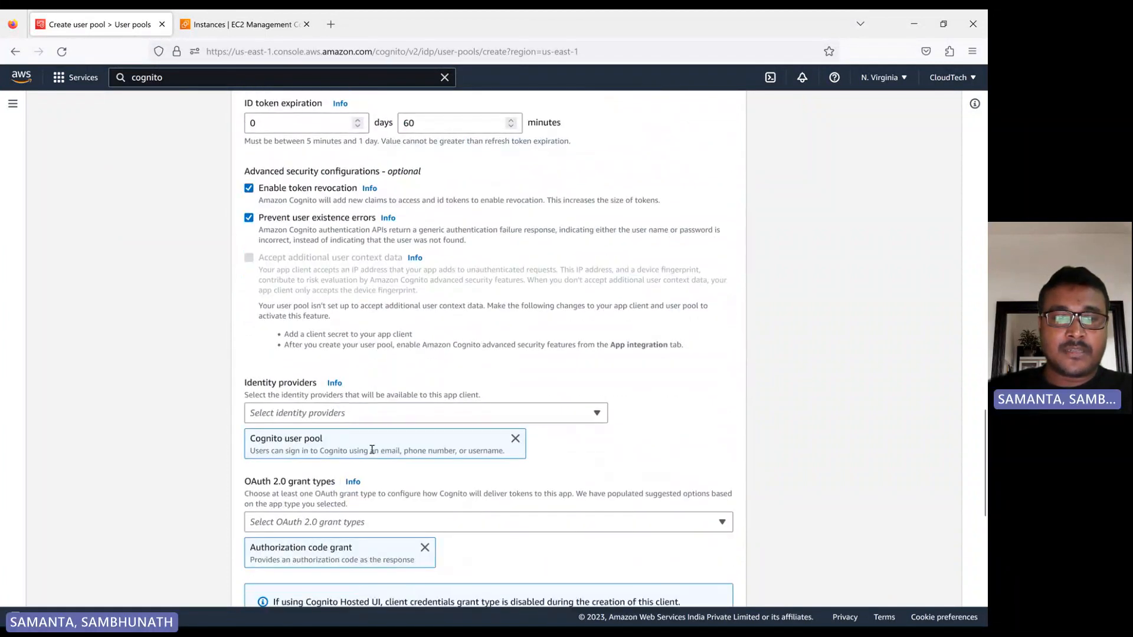
{"action": "scroll", "coordinate": [372, 450], "scroll_direction": "down", "scroll_amount": 2}
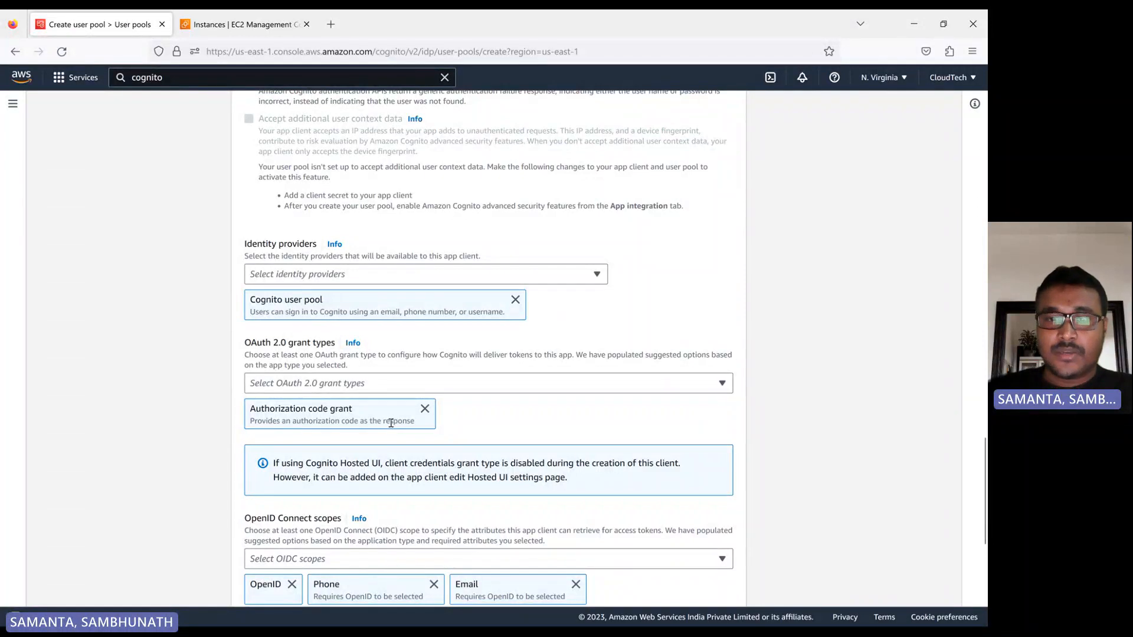
Add Implicit grant to the app client's OAuth 2.0 grant types, keeping Authorization code grant selected.
{"action": "left_click", "coordinate": [370, 386]}
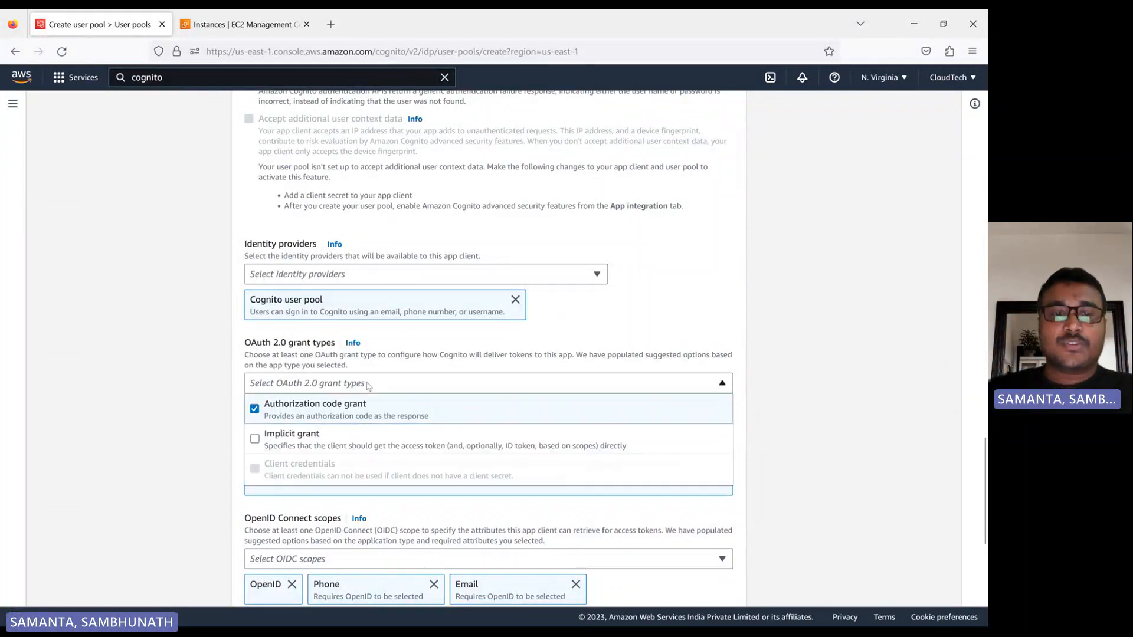
{"action": "left_click", "coordinate": [255, 439]}
{"action": "left_click", "coordinate": [197, 447]}
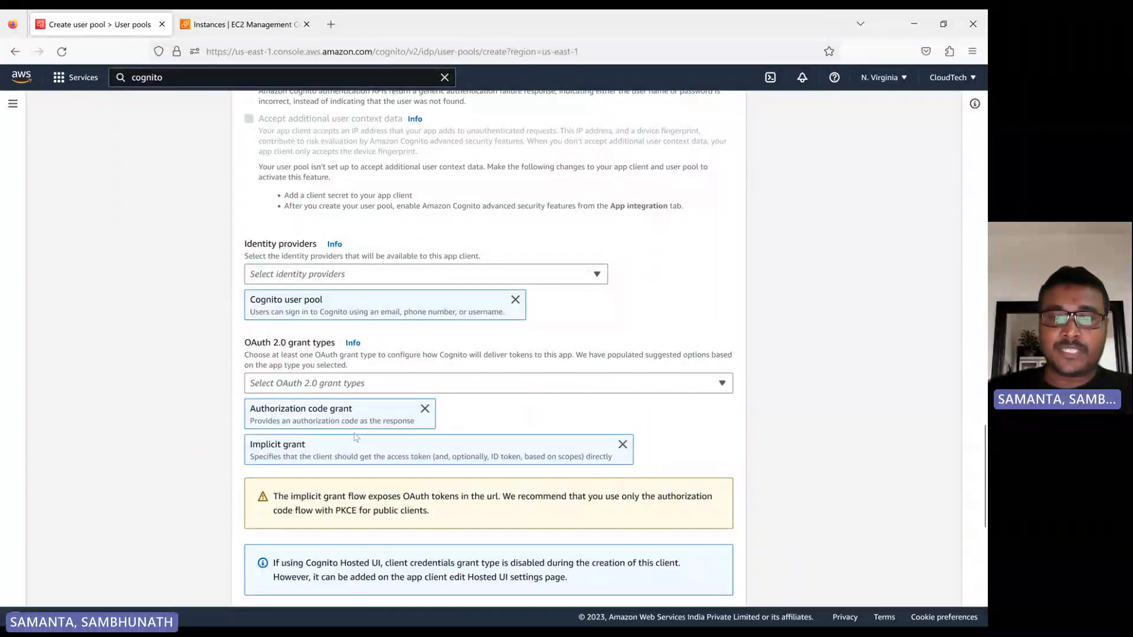
Add an allowed sign-out URL entry to the app client and return to the allowed callback URLs section.
{"action": "scroll", "coordinate": [356, 438], "scroll_direction": "down", "scroll_amount": 5}
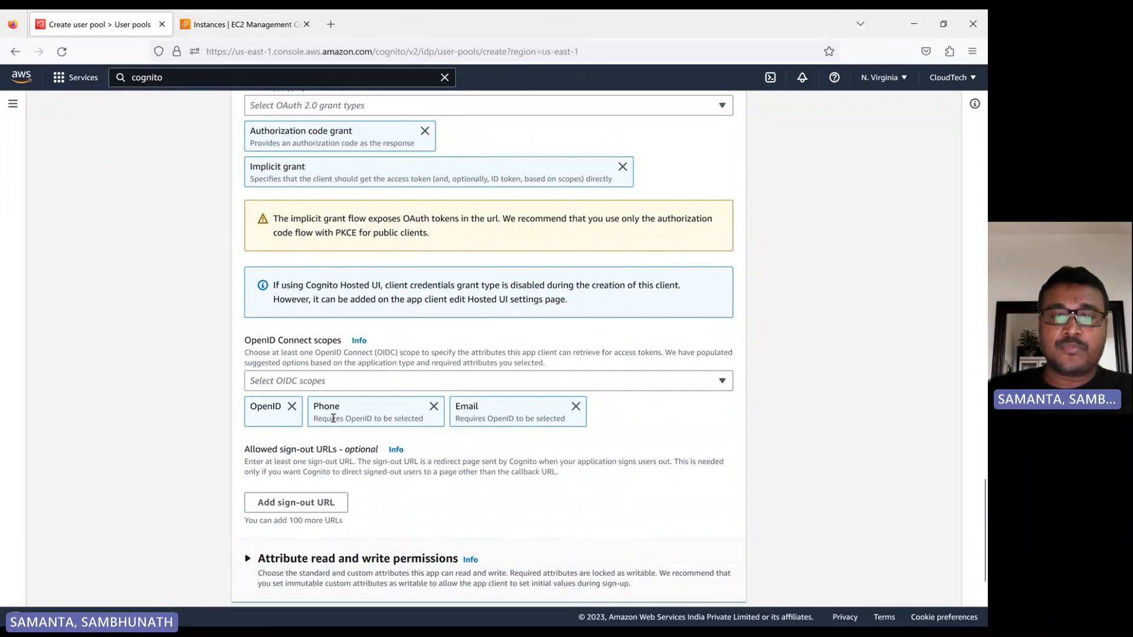
{"action": "scroll", "coordinate": [413, 439], "scroll_direction": "down", "scroll_amount": 3}
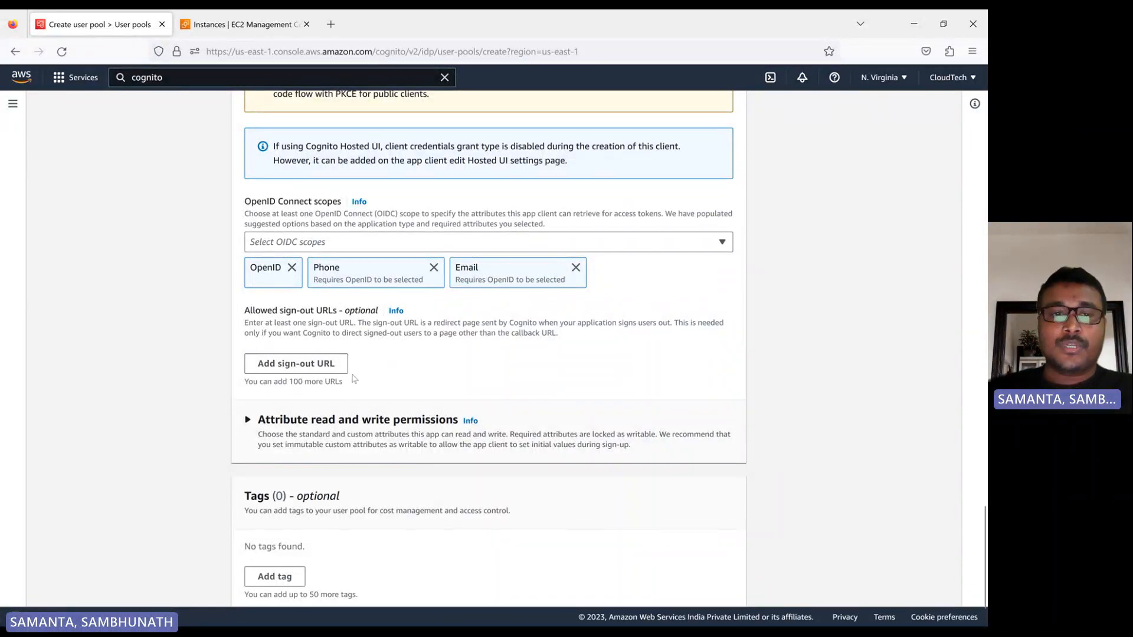
{"action": "left_click", "coordinate": [310, 368]}
{"action": "scroll", "coordinate": [354, 407], "scroll_direction": "down", "scroll_amount": 2}
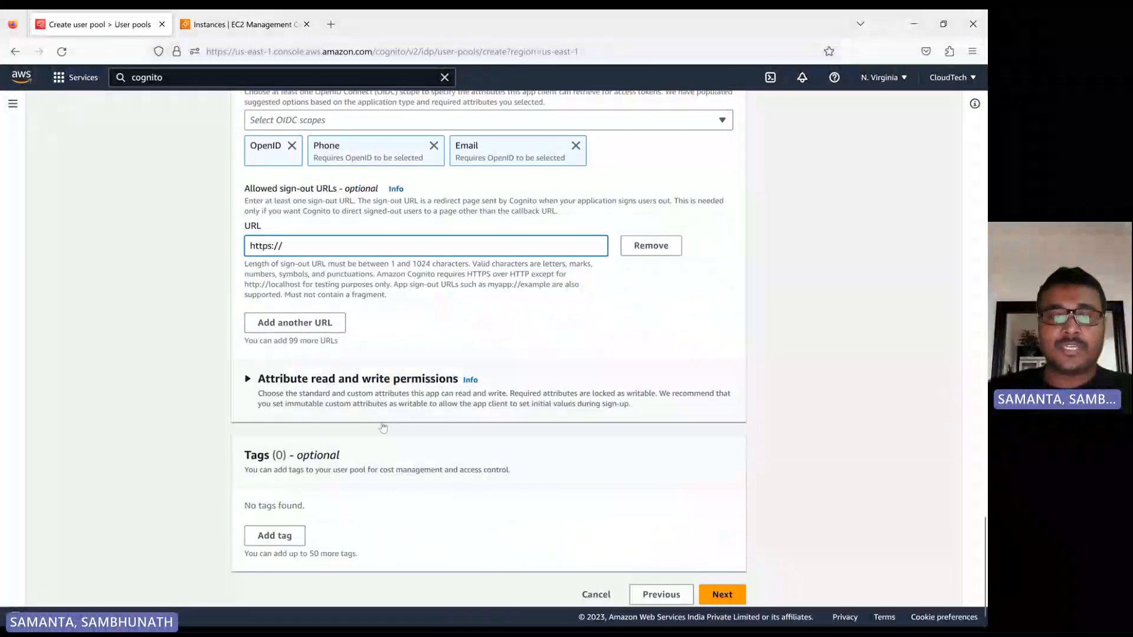
{"action": "scroll", "coordinate": [384, 428], "scroll_direction": "up", "scroll_amount": 3}
{"action": "scroll", "coordinate": [384, 426], "scroll_direction": "up", "scroll_amount": 6}
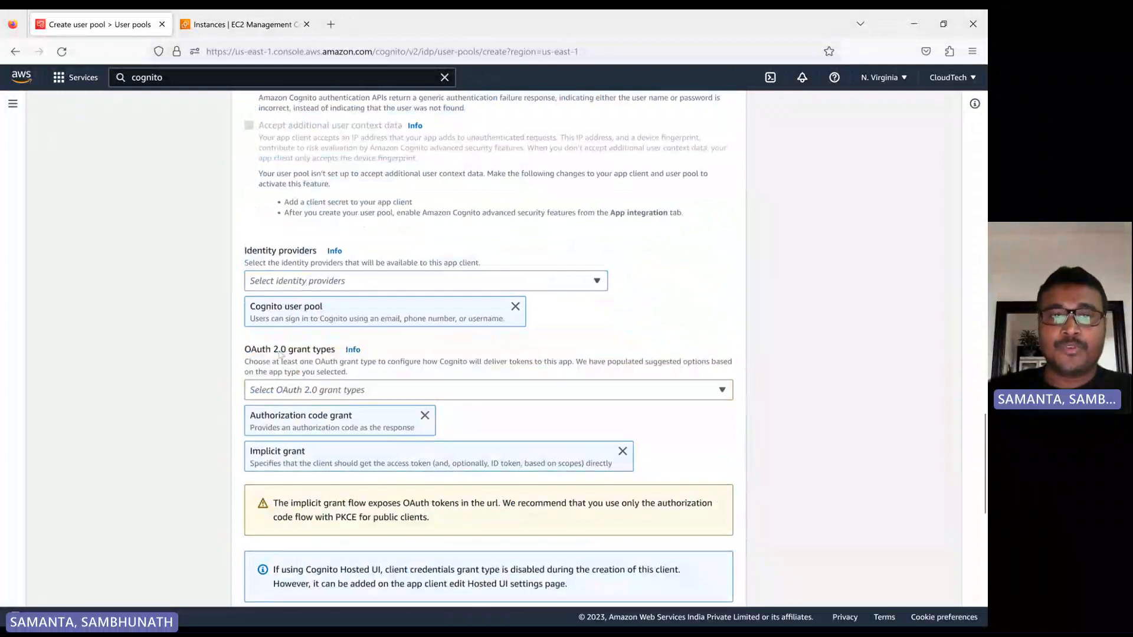
{"action": "scroll", "coordinate": [293, 380], "scroll_direction": "down", "scroll_amount": 1}
{"action": "scroll", "coordinate": [295, 384], "scroll_direction": "up", "scroll_amount": 15}
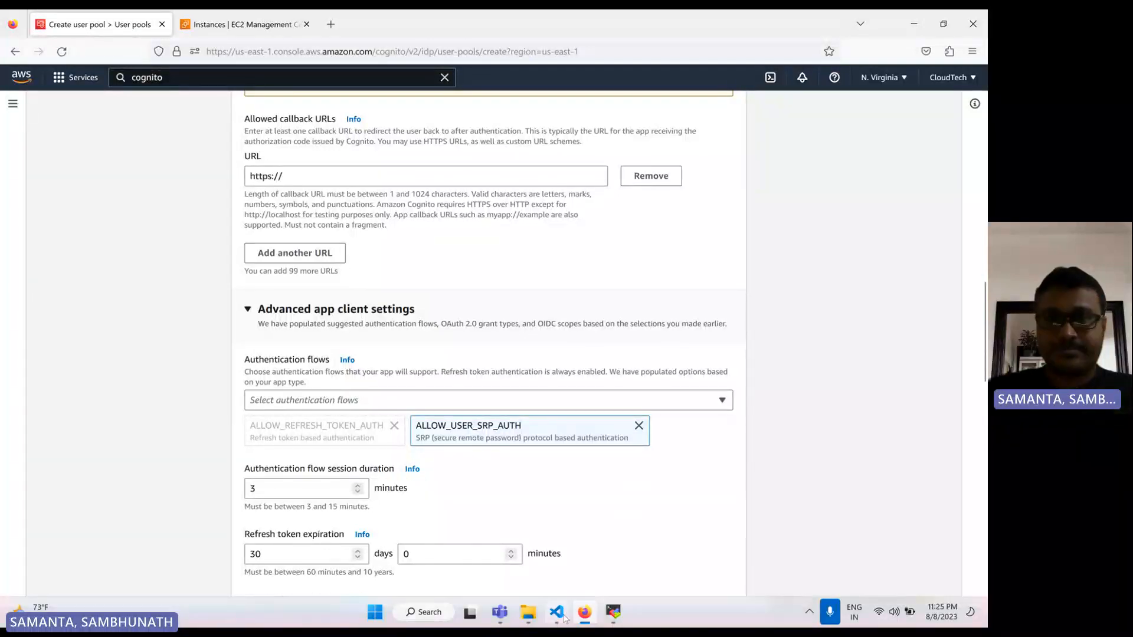
Switch to Visual Studio Code and examine index.html and the user details list in users.html in the AWS-Cognito folder.
{"action": "left_click", "coordinate": [560, 614]}
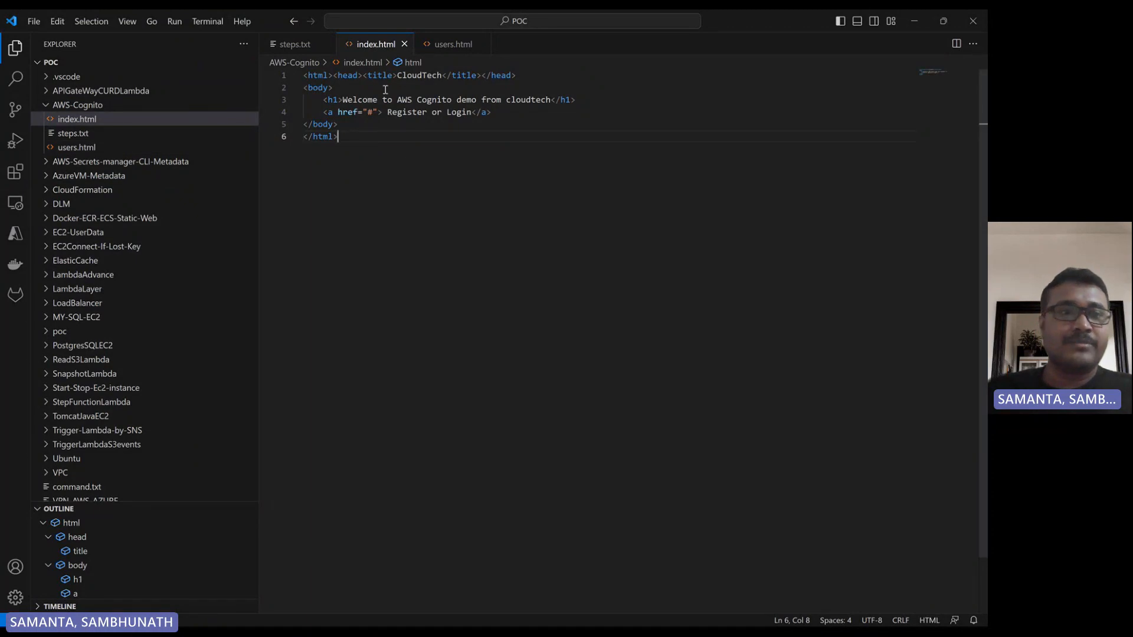
{"action": "left_click", "coordinate": [77, 147]}
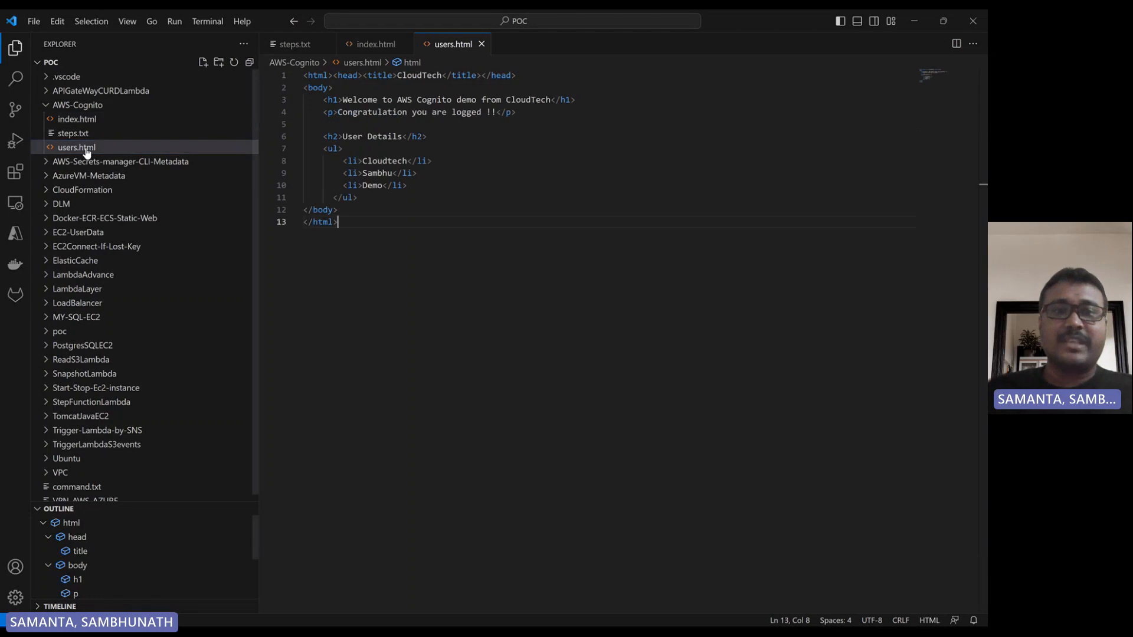
{"action": "left_click", "coordinate": [78, 120]}
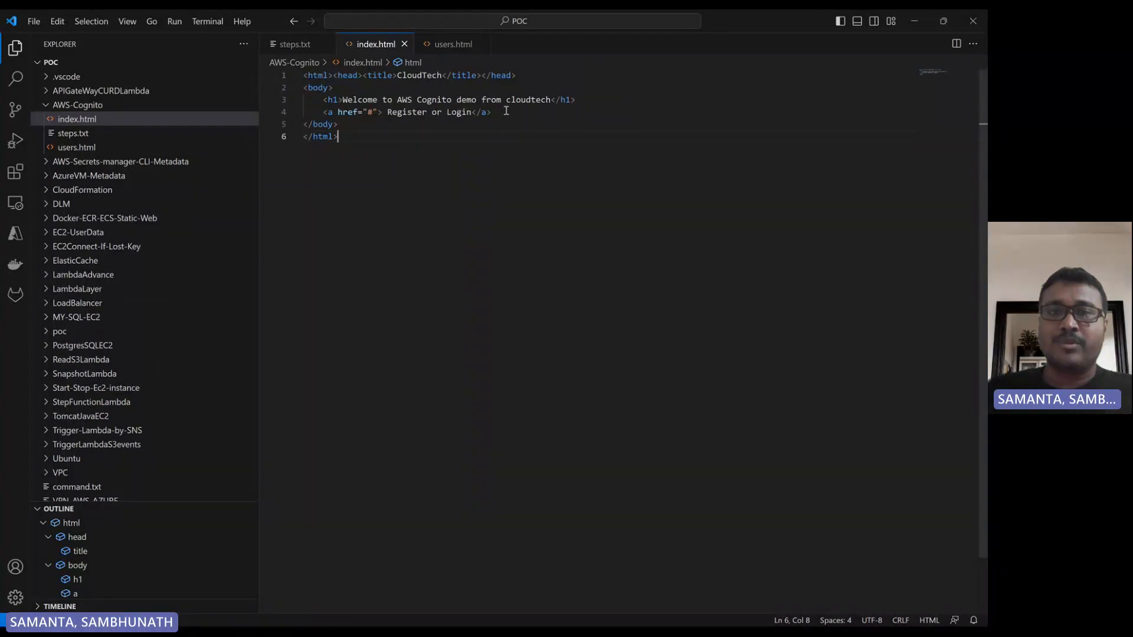
{"action": "left_click", "coordinate": [80, 148]}
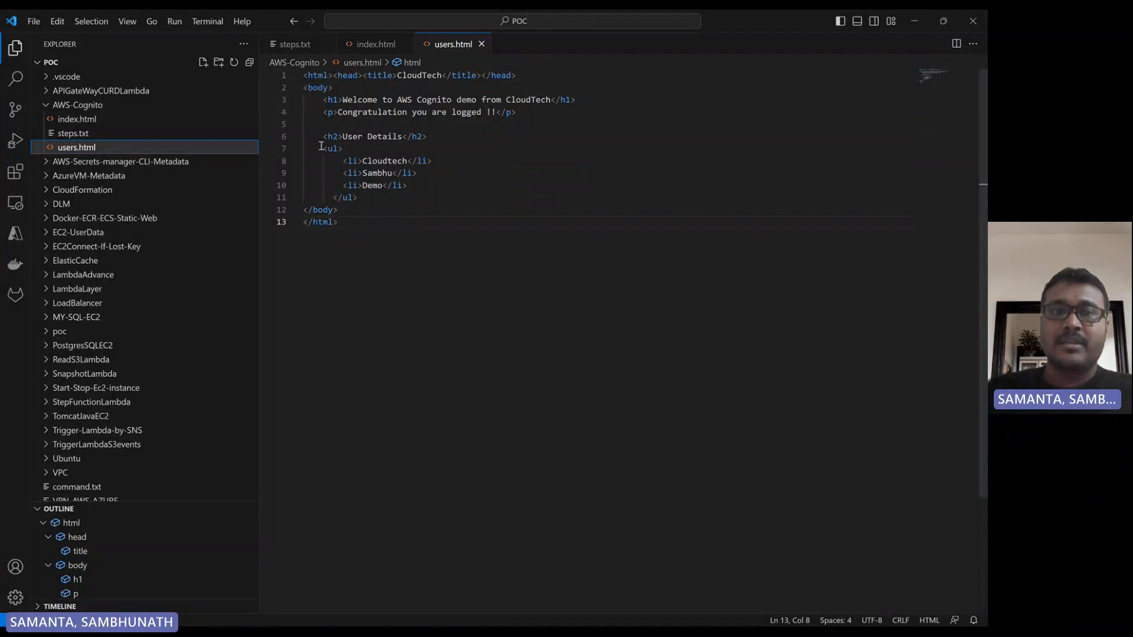
{"action": "left_click_drag", "start_coordinate": [326, 136], "coordinate": [357, 197]}
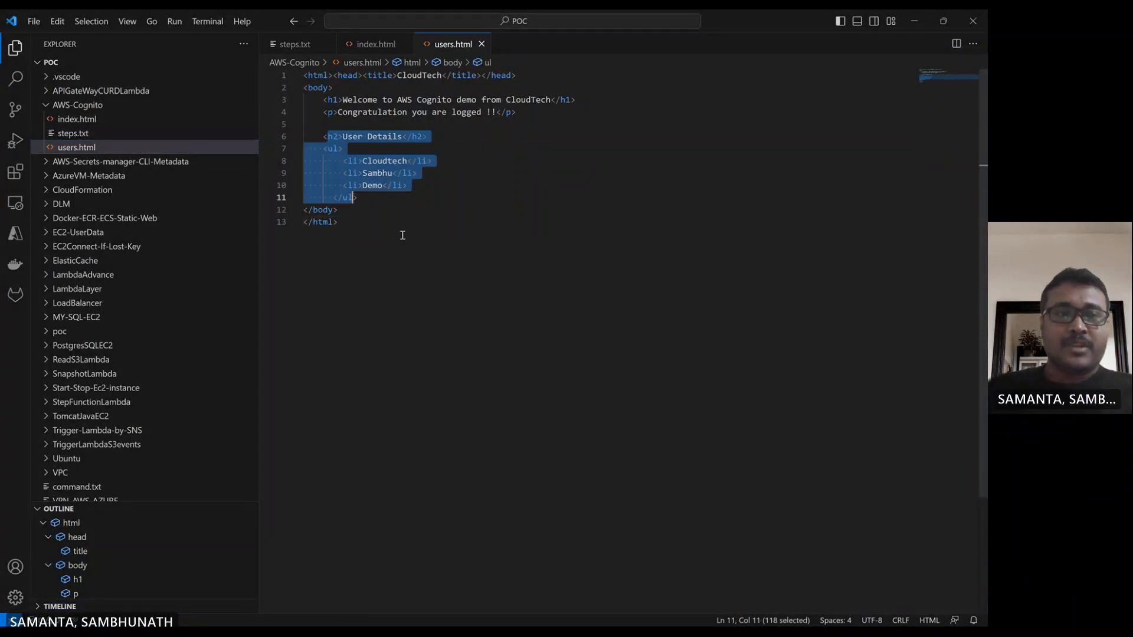
{"action": "left_click", "coordinate": [408, 218]}
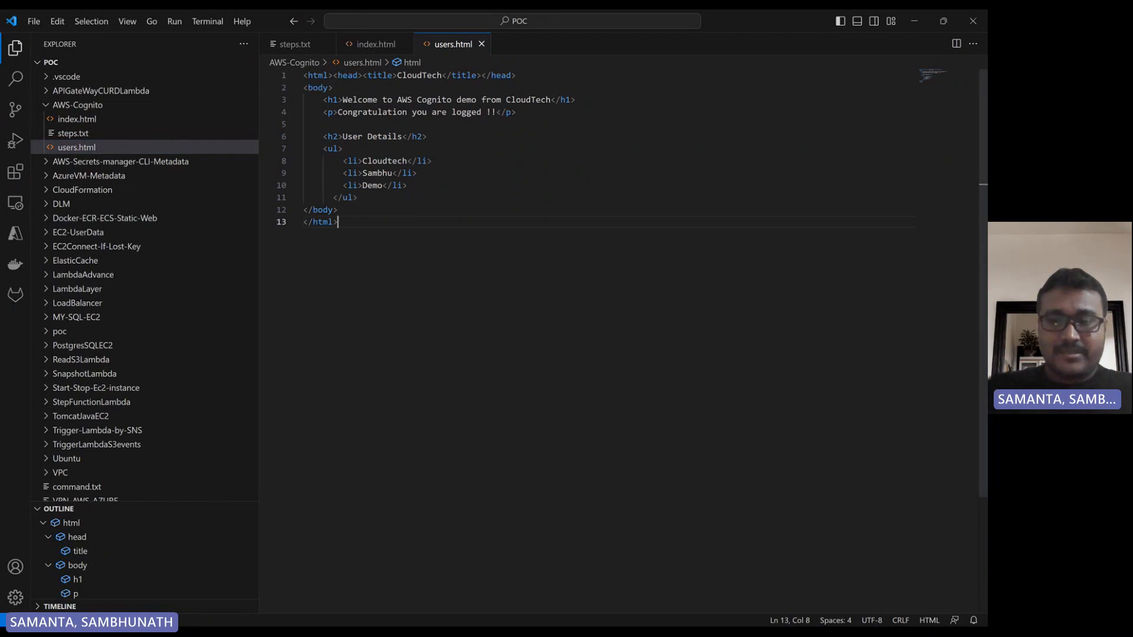
Switch to File Explorer and open a command prompt in the AWS-Cognito folder.
{"action": "mouse_move", "coordinate": [564, 622]}
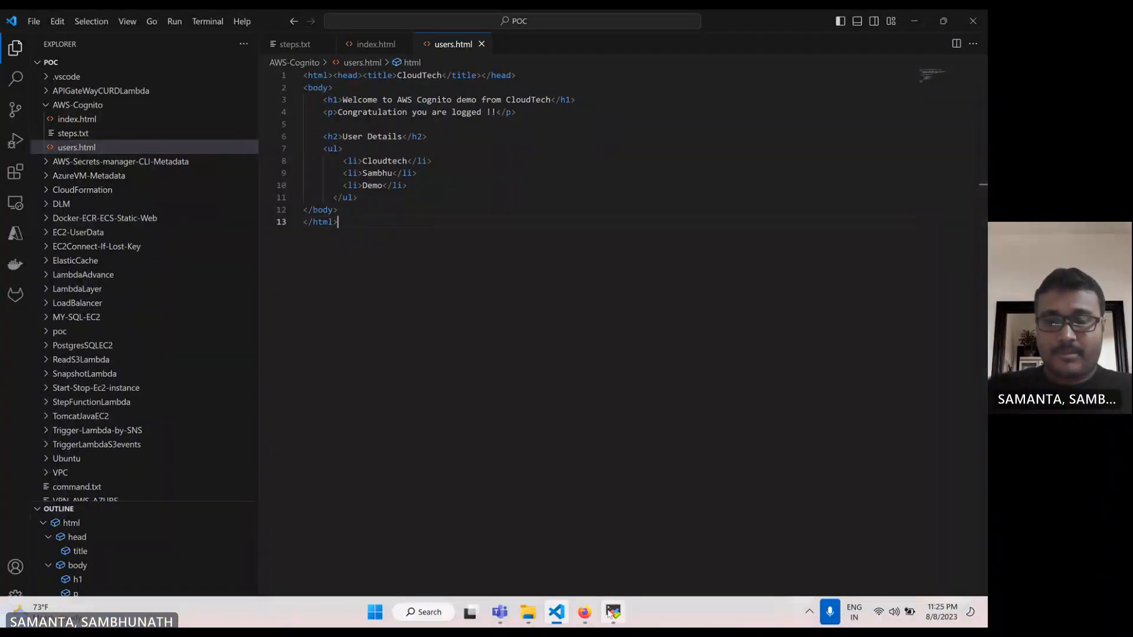
{"action": "left_click", "coordinate": [528, 614]}
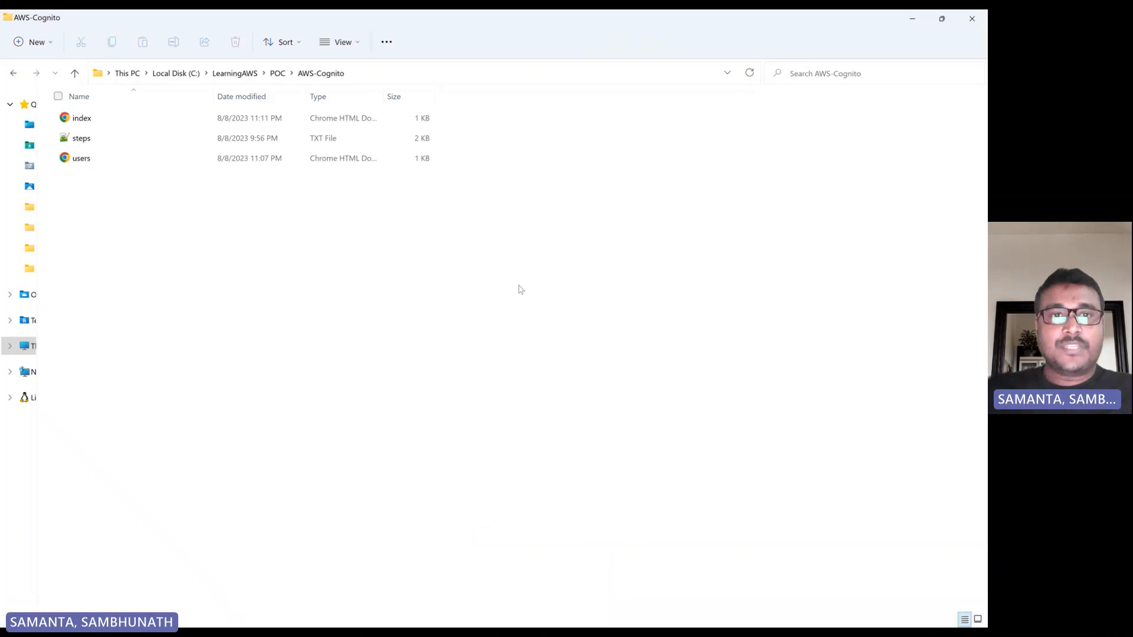
{"action": "left_click", "coordinate": [453, 72]}
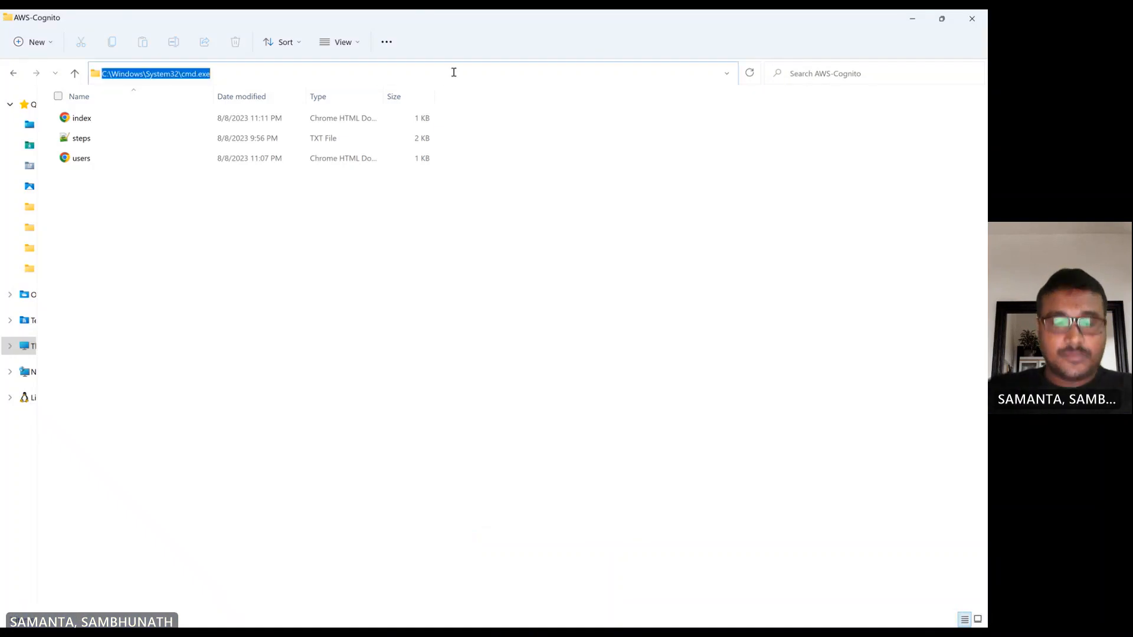
{"action": "type", "text": "cmd"}
{"action": "key", "text": "Return"}
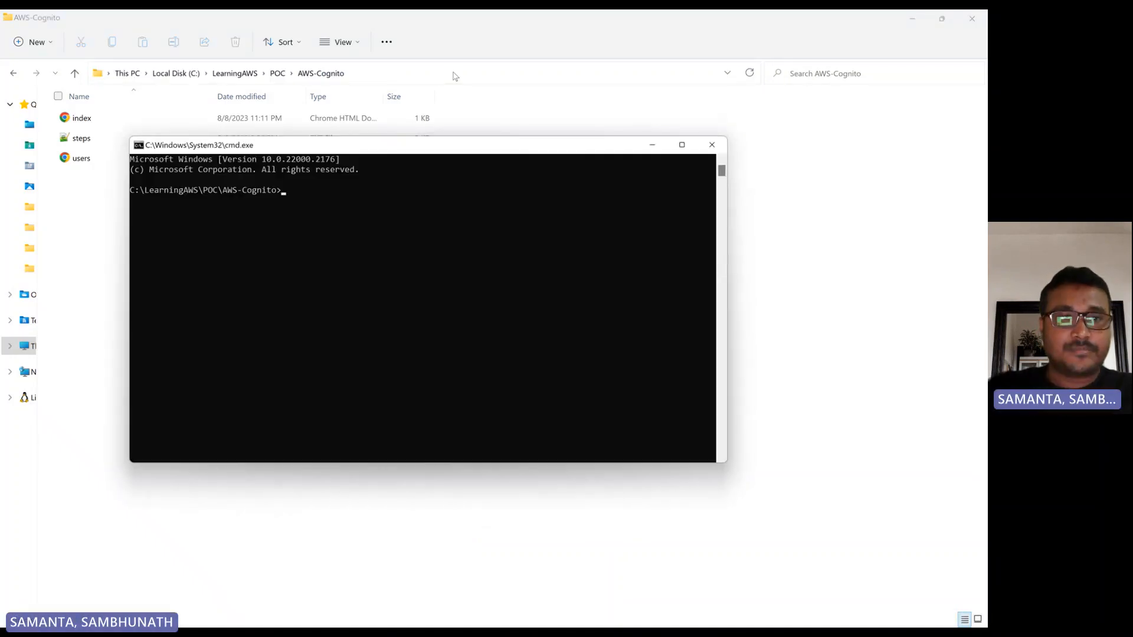
Start a local web server in the AWS-Cognito folder with python3 -m http.server.
{"action": "type", "text": "python3"}
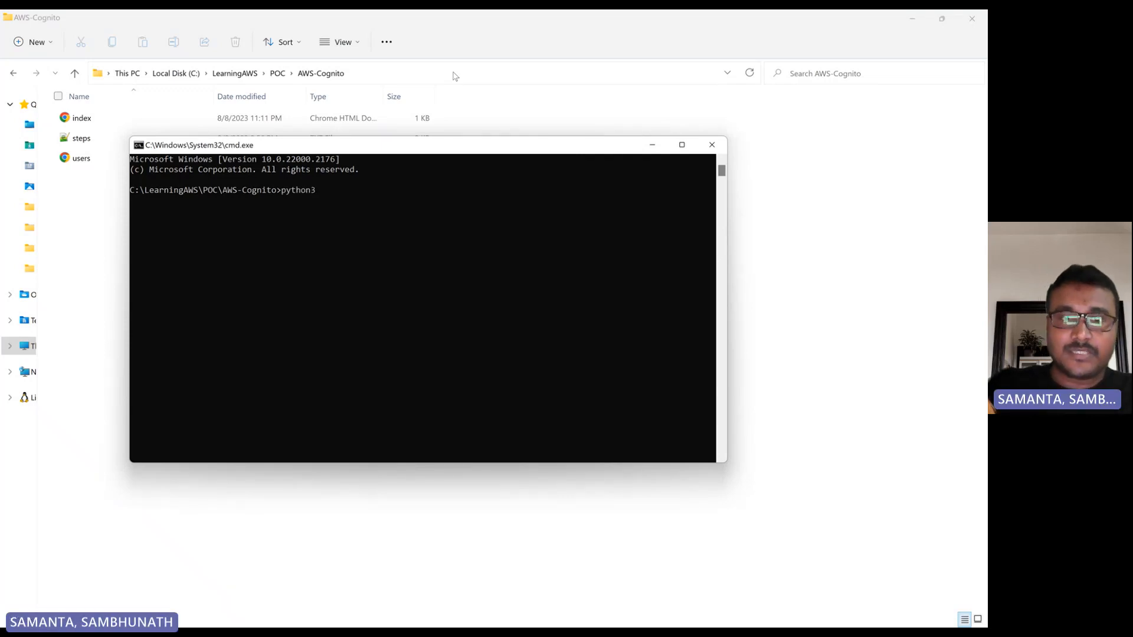
{"action": "type", "text": " -m"}
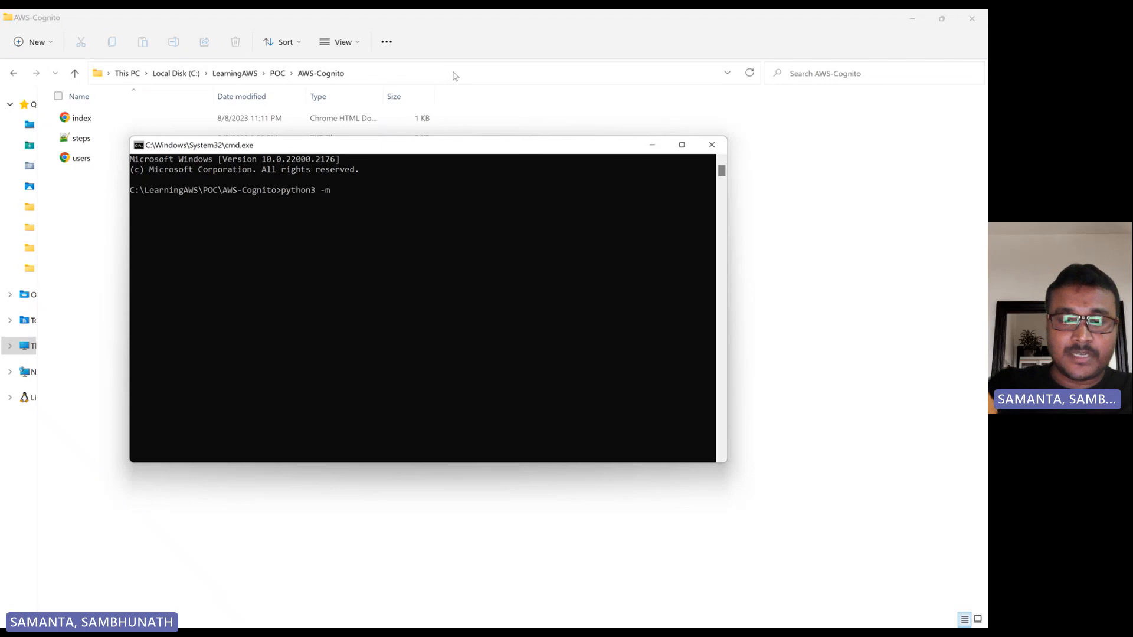
{"action": "type", "text": " http.se"}
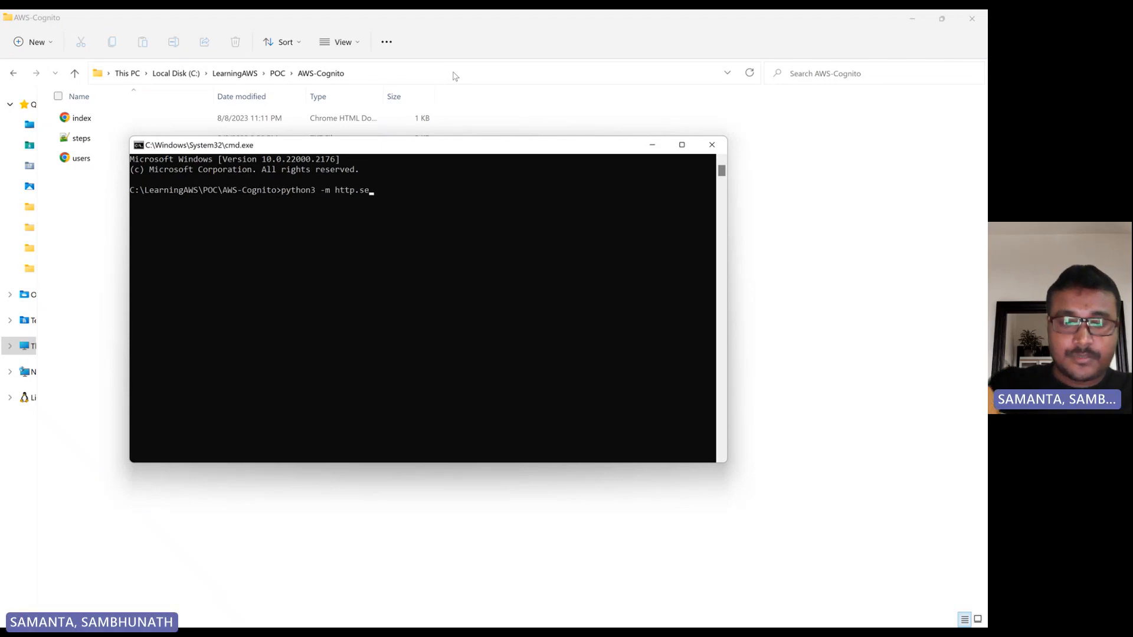
{"action": "type", "text": "rver"}
{"action": "key", "text": "Return"}
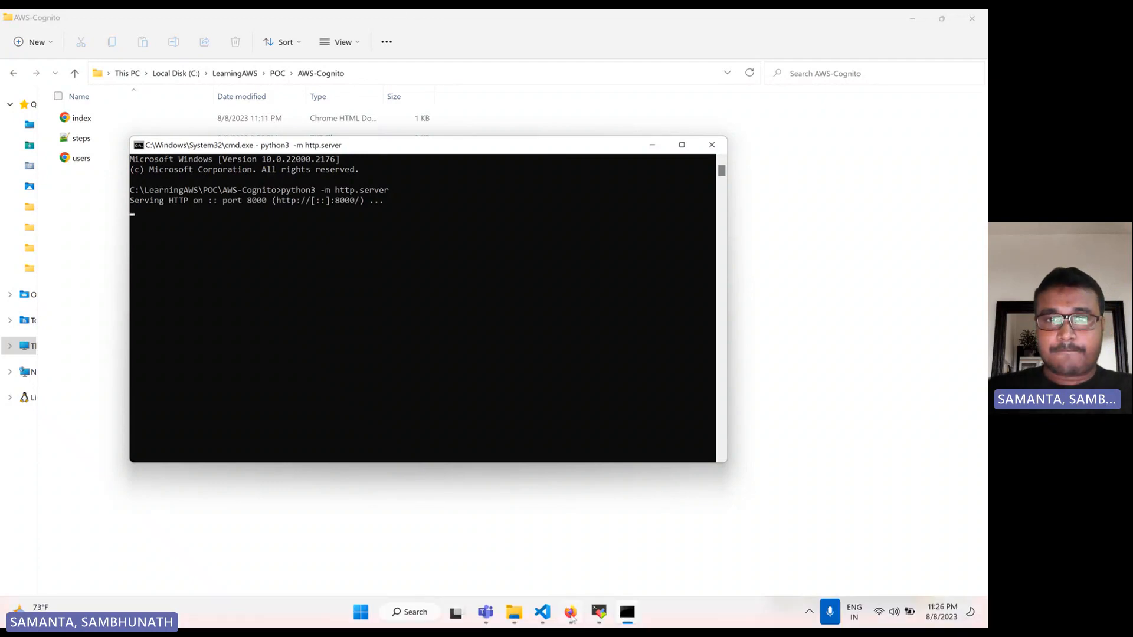
Switch to Firefox and open localhost:8000 in a new tab to check the demo's index page.
{"action": "left_click", "coordinate": [572, 616]}
{"action": "left_click", "coordinate": [331, 26]}
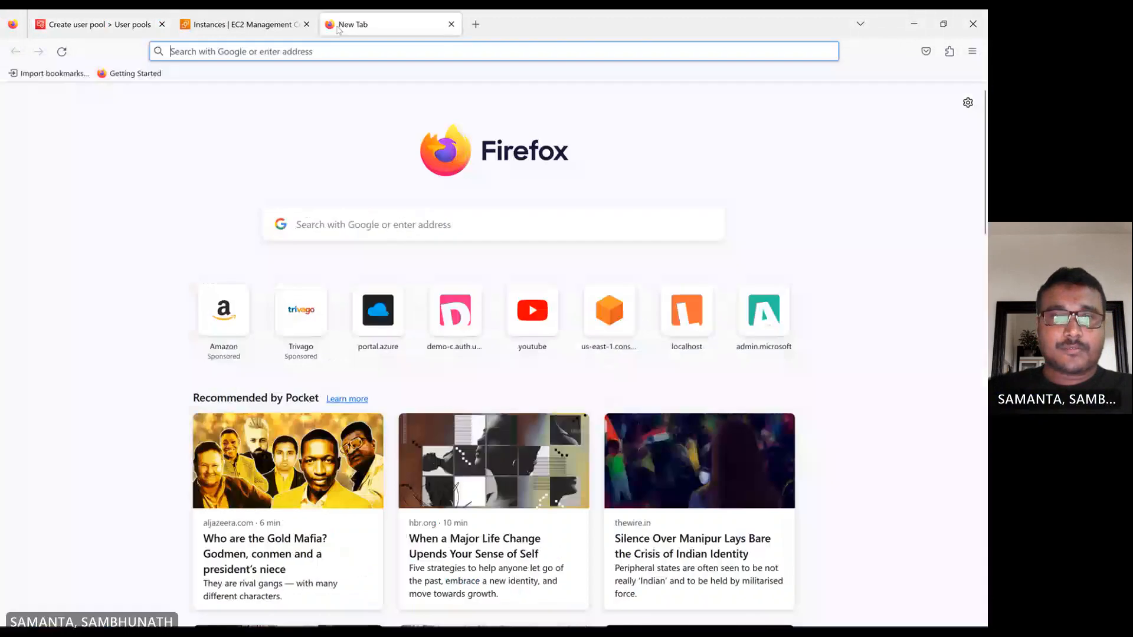
{"action": "type", "text": "localhost:8000/"}
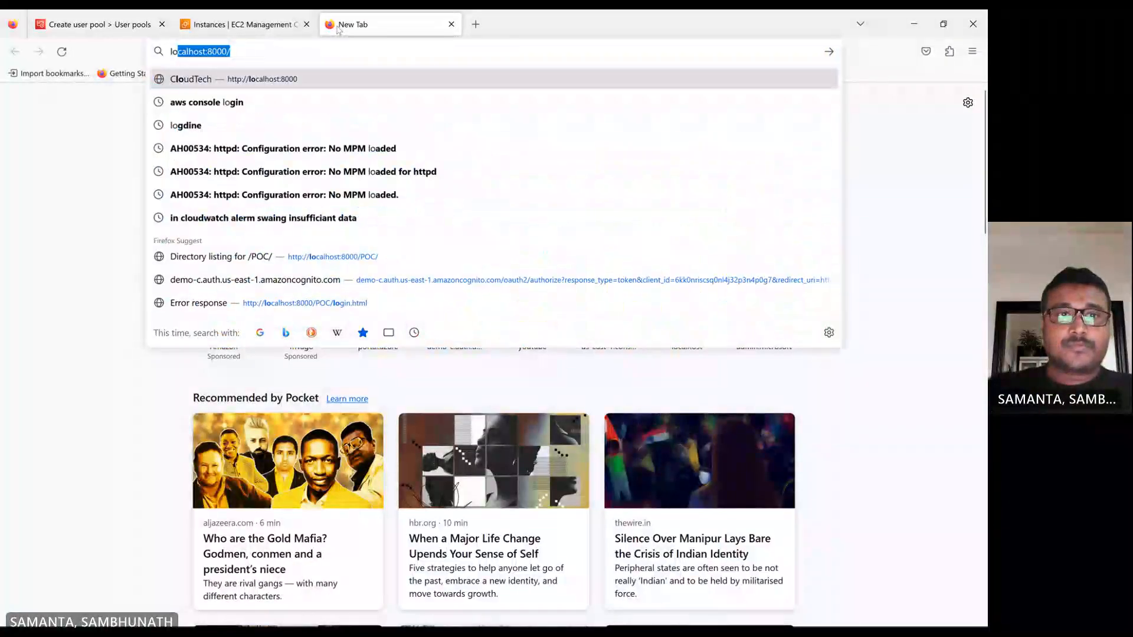
{"action": "key", "text": "Return"}
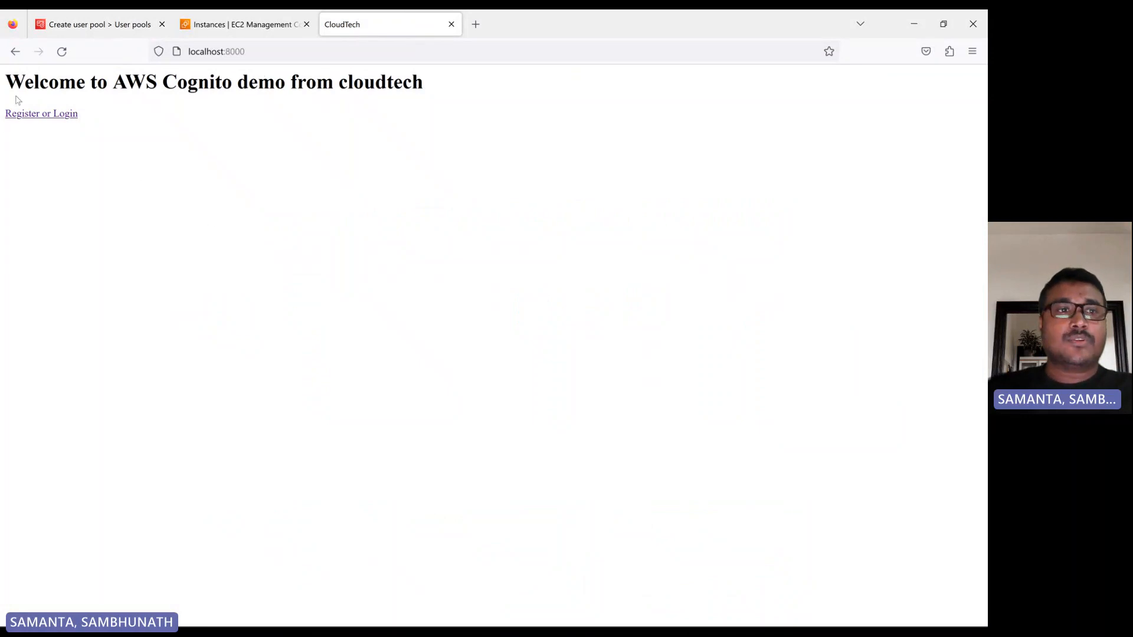
Load localhost:8000/users.html in the same tab to check the user details page.
{"action": "left_click", "coordinate": [267, 56]}
{"action": "left_click", "coordinate": [268, 57]}
{"action": "type", "text": "/"}
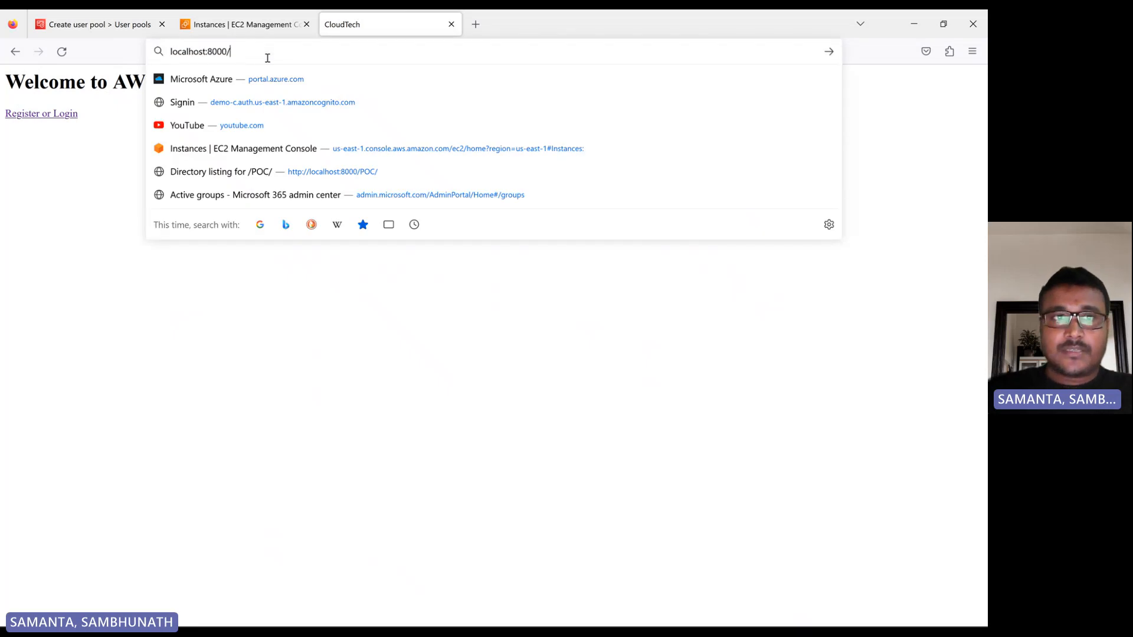
{"action": "type", "text": "users.h"}
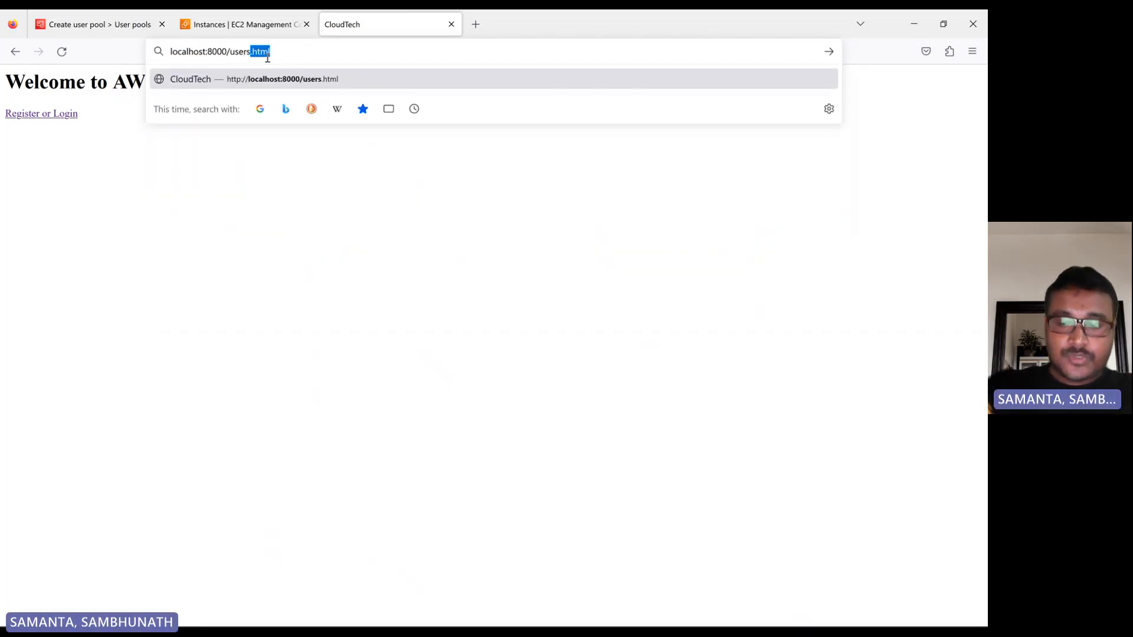
{"action": "type", "text": "tml"}
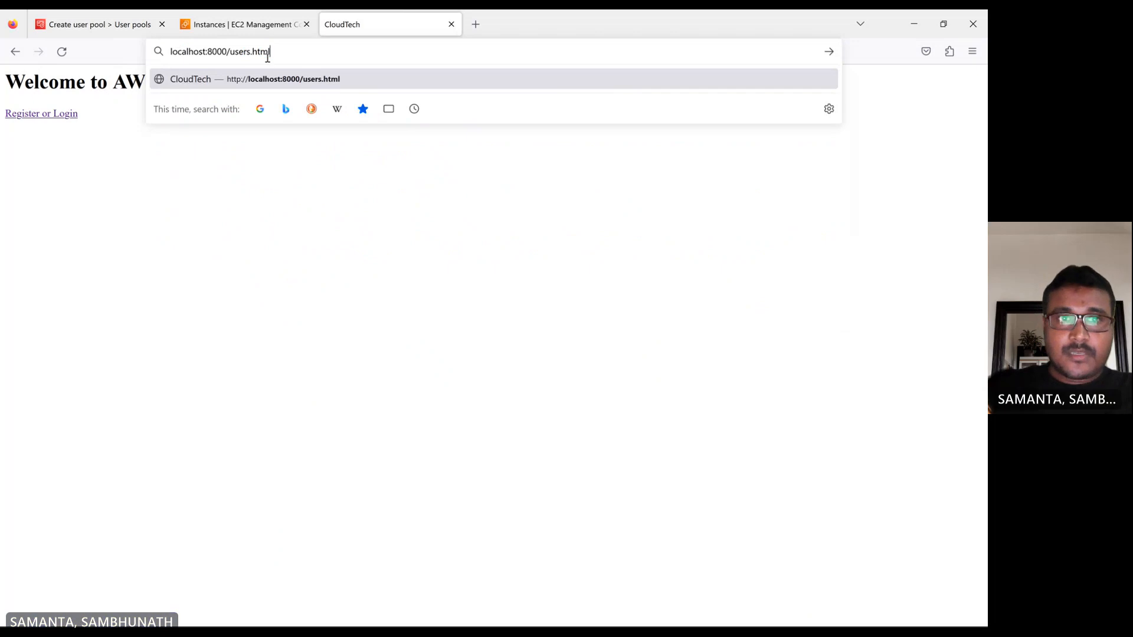
{"action": "key", "text": "Return"}
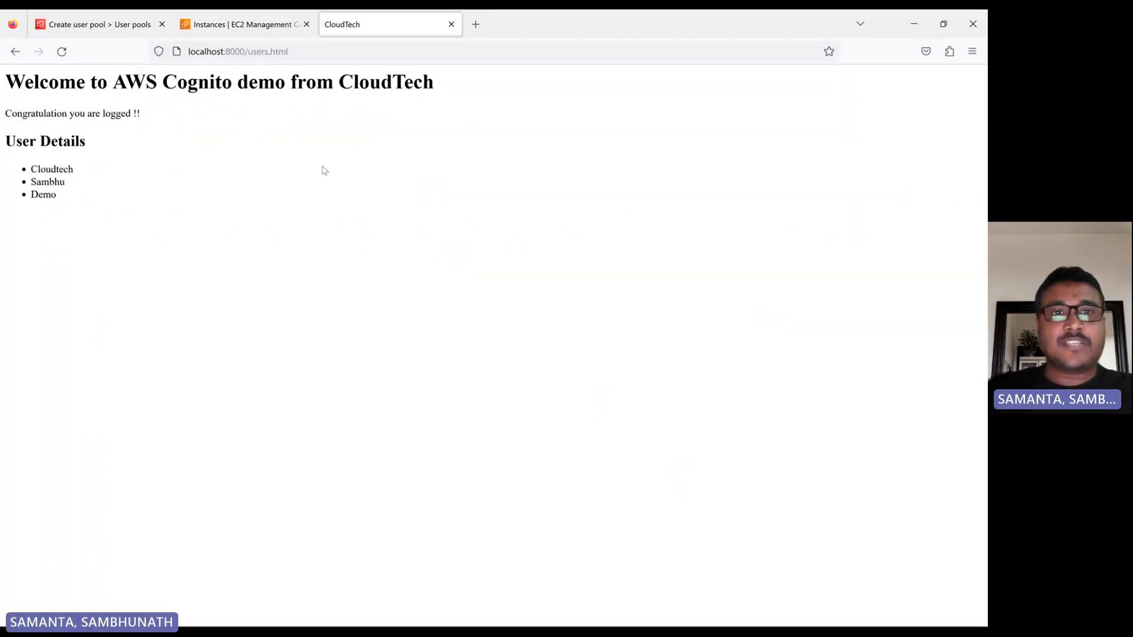
{"action": "left_click", "coordinate": [16, 52]}
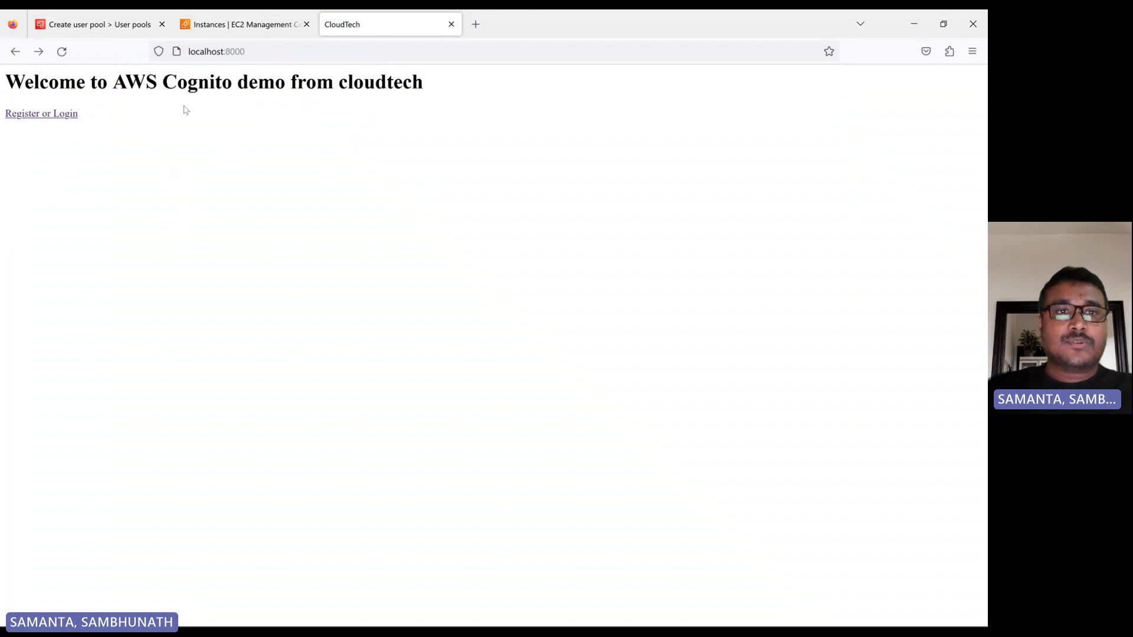
{"action": "left_click", "coordinate": [39, 52]}
{"action": "left_click", "coordinate": [317, 54]}
{"action": "key", "text": "ctrl+c"}
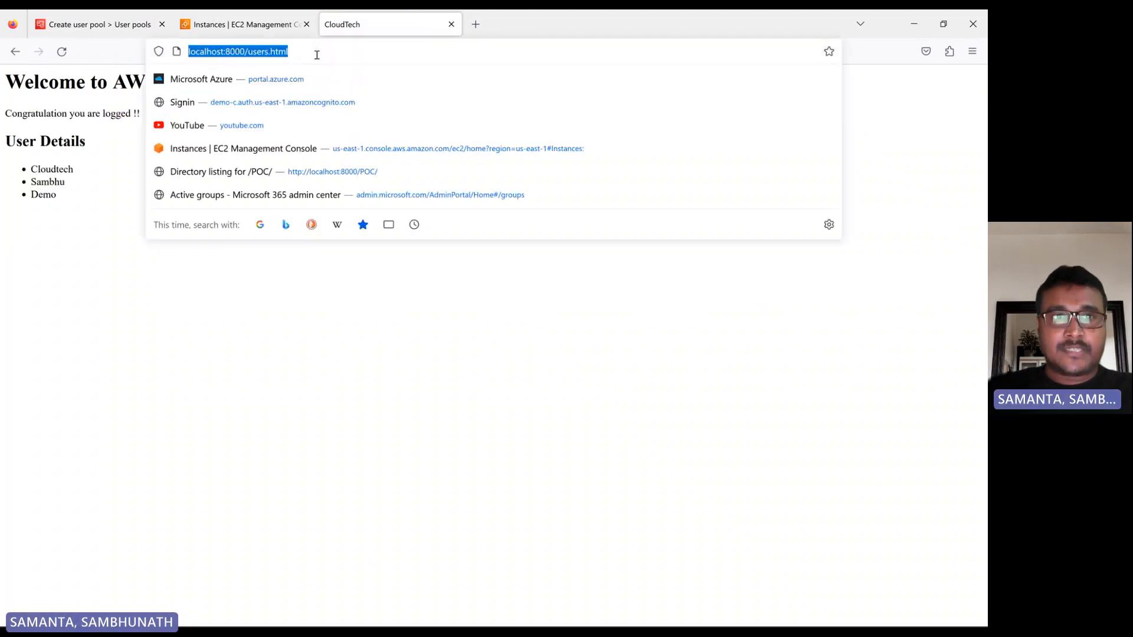
{"action": "left_click", "coordinate": [94, 24]}
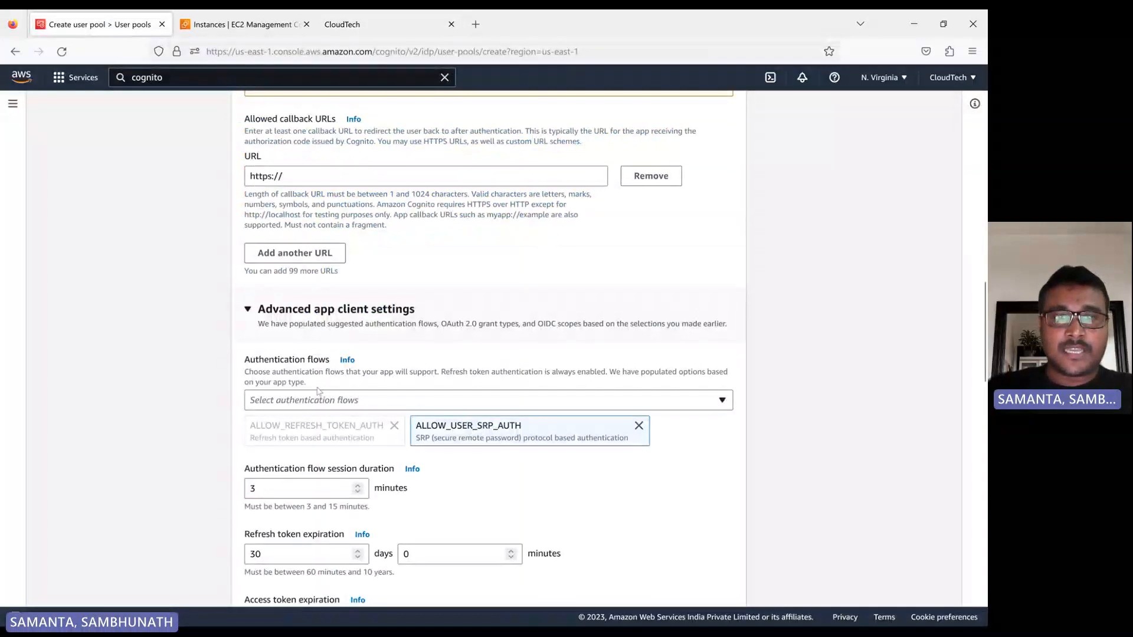
{"action": "scroll", "coordinate": [324, 191], "scroll_direction": "up", "scroll_amount": 2}
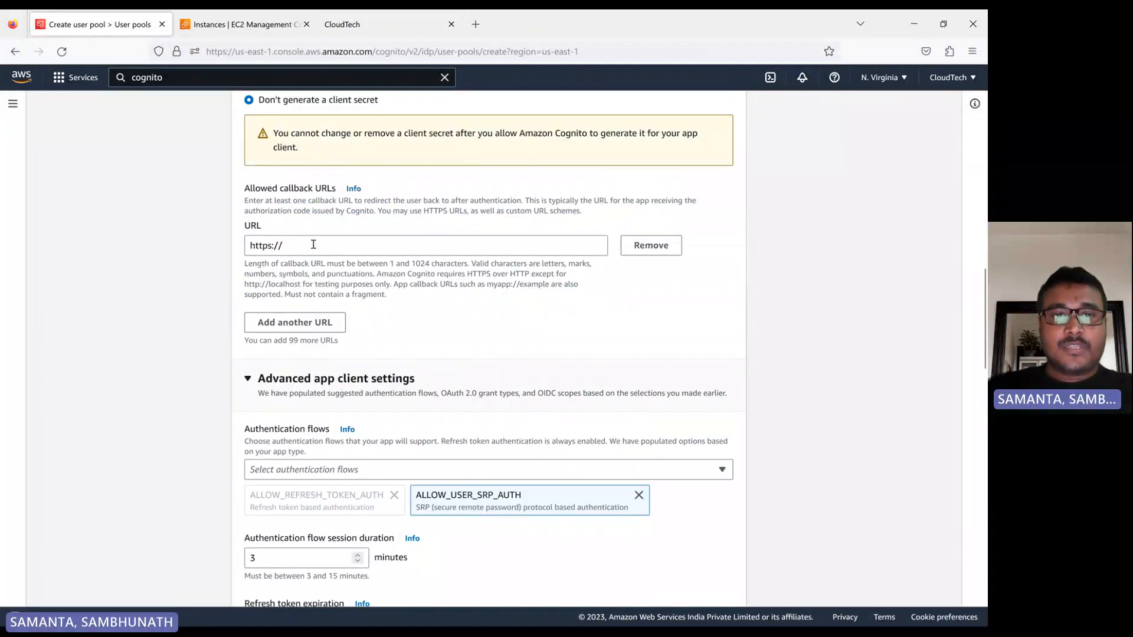
{"action": "left_click_drag", "start_coordinate": [285, 245], "coordinate": [231, 242]}
{"action": "key", "text": "ctrl+v"}
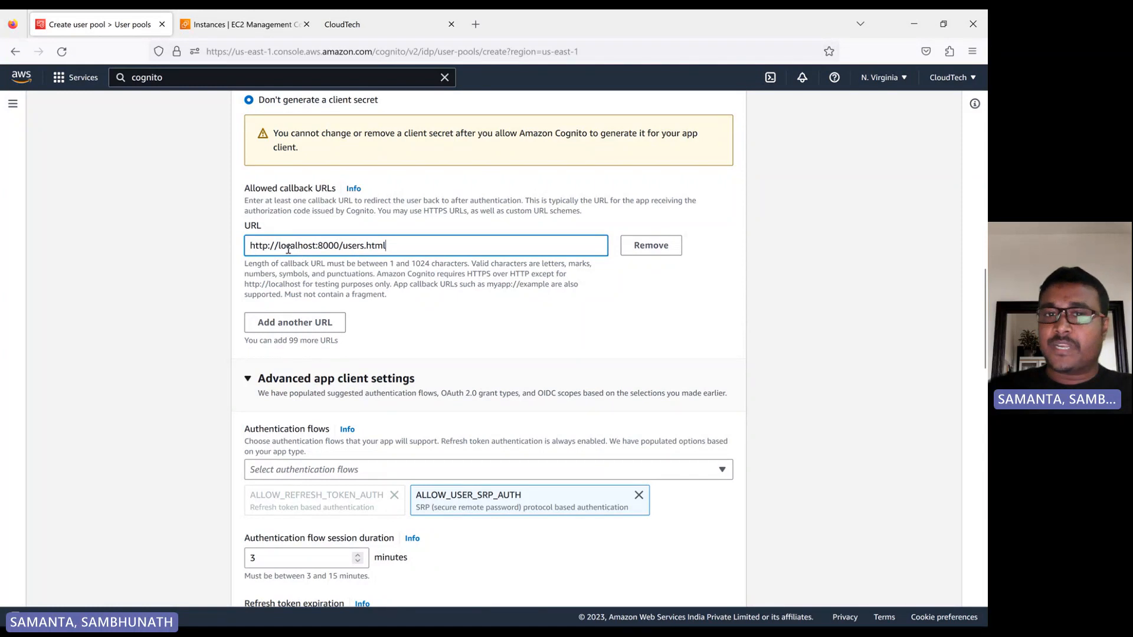
Open the public IPv4 DNS address of the running EC2 instance app over HTTP and copy the page's URL.
{"action": "left_click", "coordinate": [253, 25]}
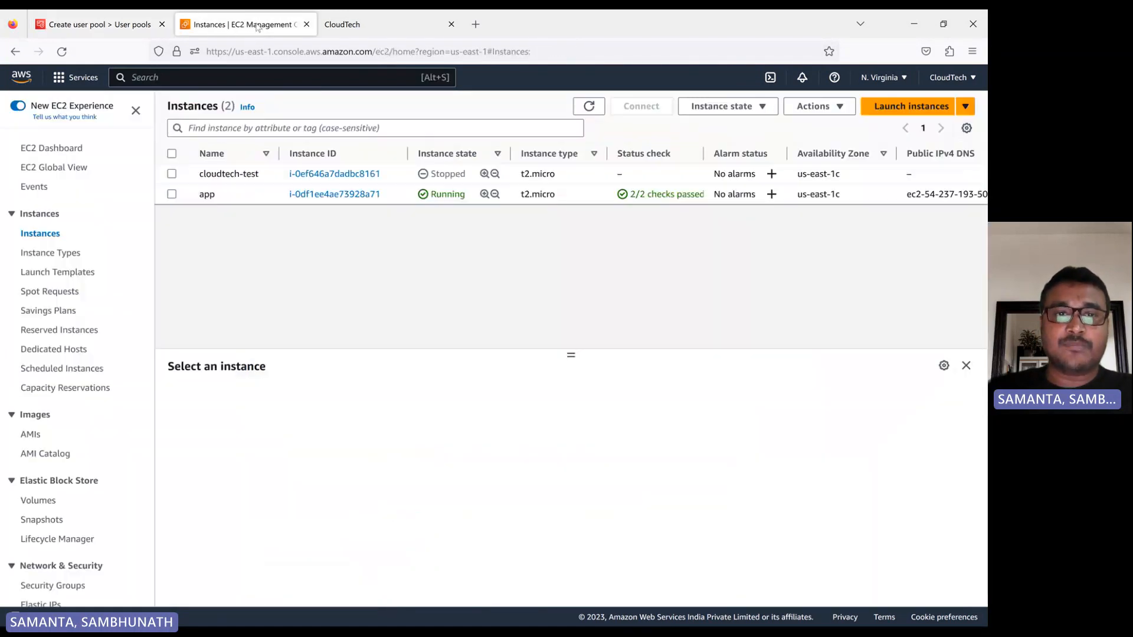
{"action": "left_click", "coordinate": [172, 195]}
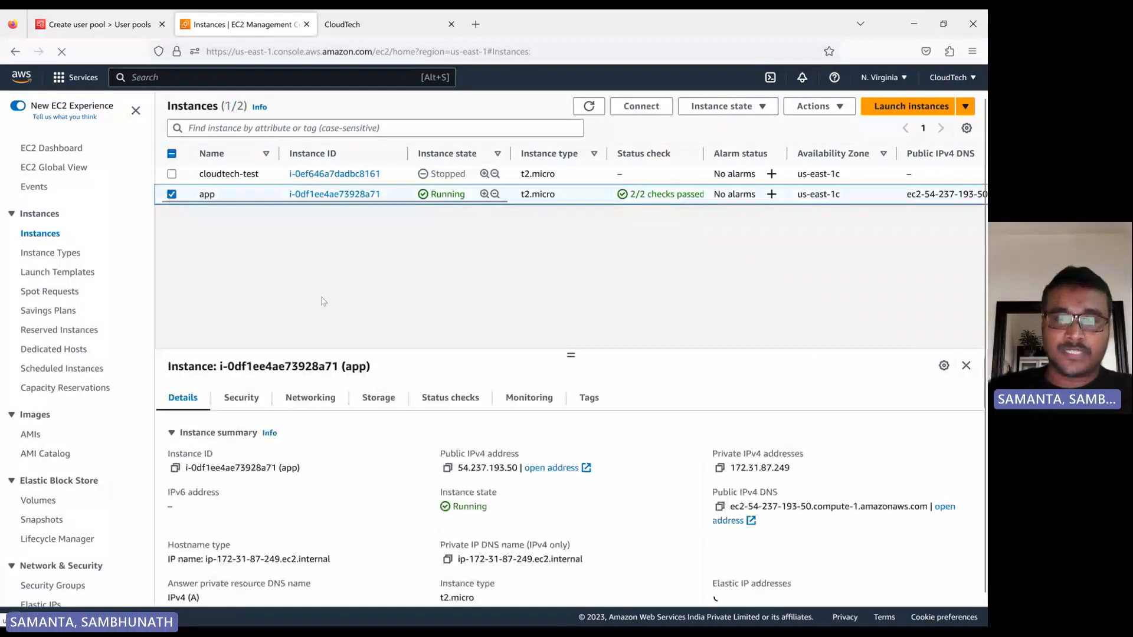
{"action": "left_click", "coordinate": [728, 521]}
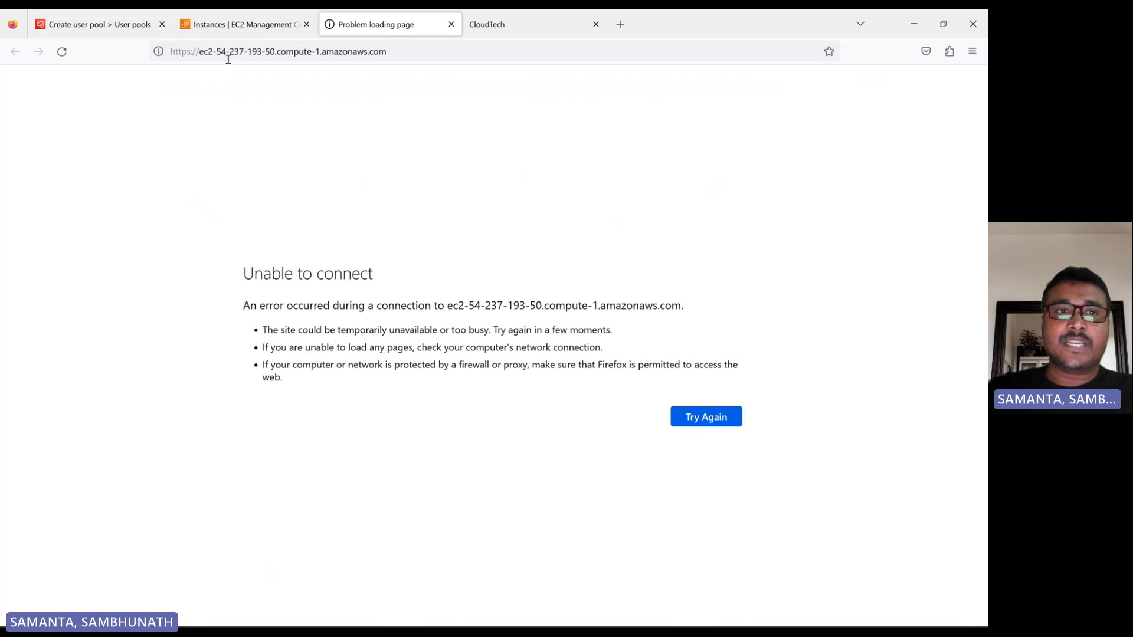
{"action": "left_click", "coordinate": [191, 52]}
{"action": "left_click", "coordinate": [190, 52]}
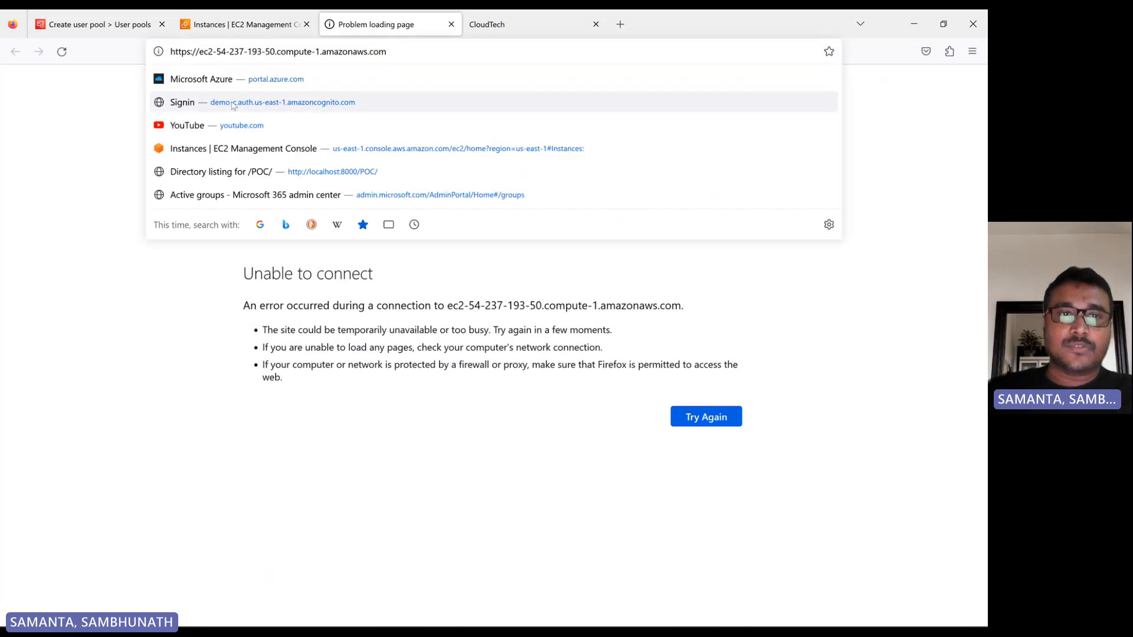
{"action": "key", "text": "BackSpace"}
{"action": "key", "text": "Return"}
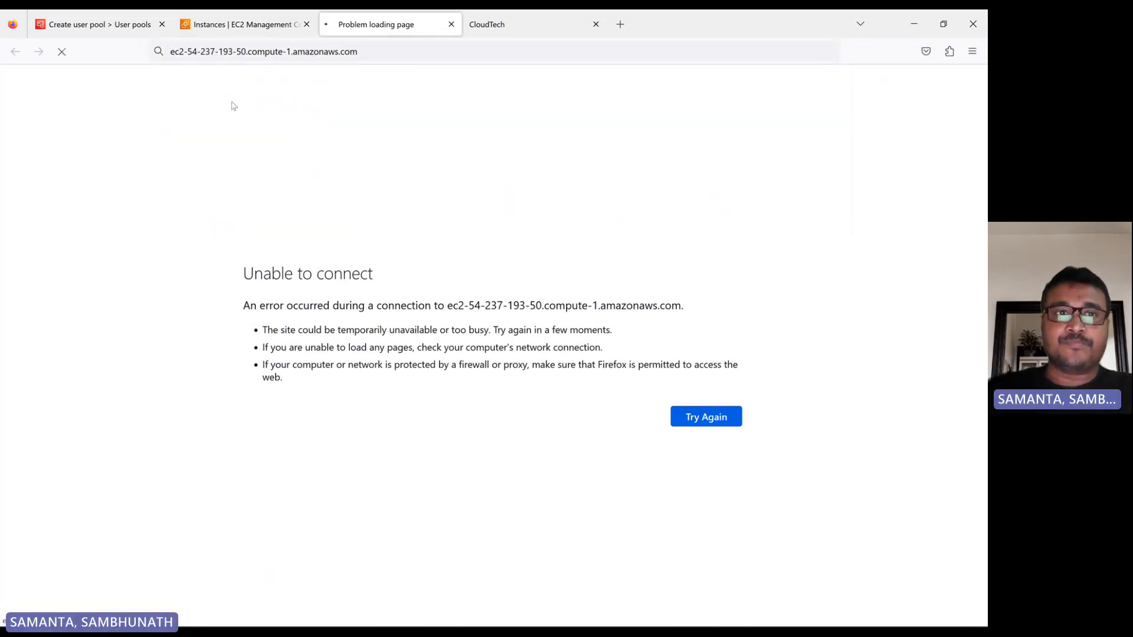
{"action": "left_click", "coordinate": [374, 57]}
{"action": "key", "text": "ctrl+c"}
{"action": "left_click", "coordinate": [50, 333]}
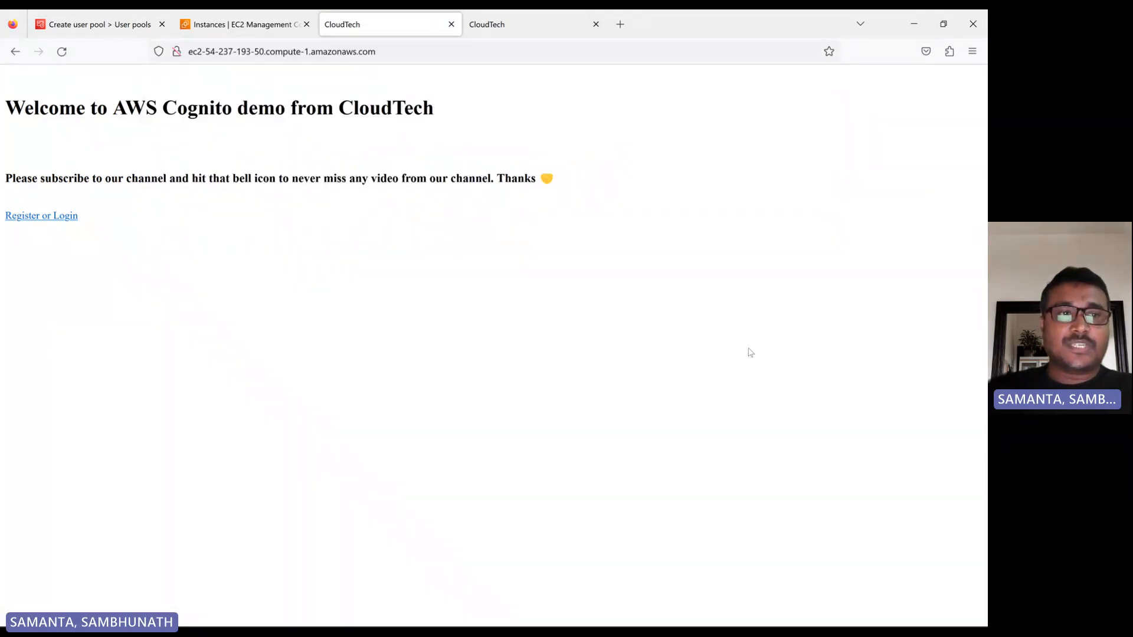
{"action": "left_click", "coordinate": [94, 25]}
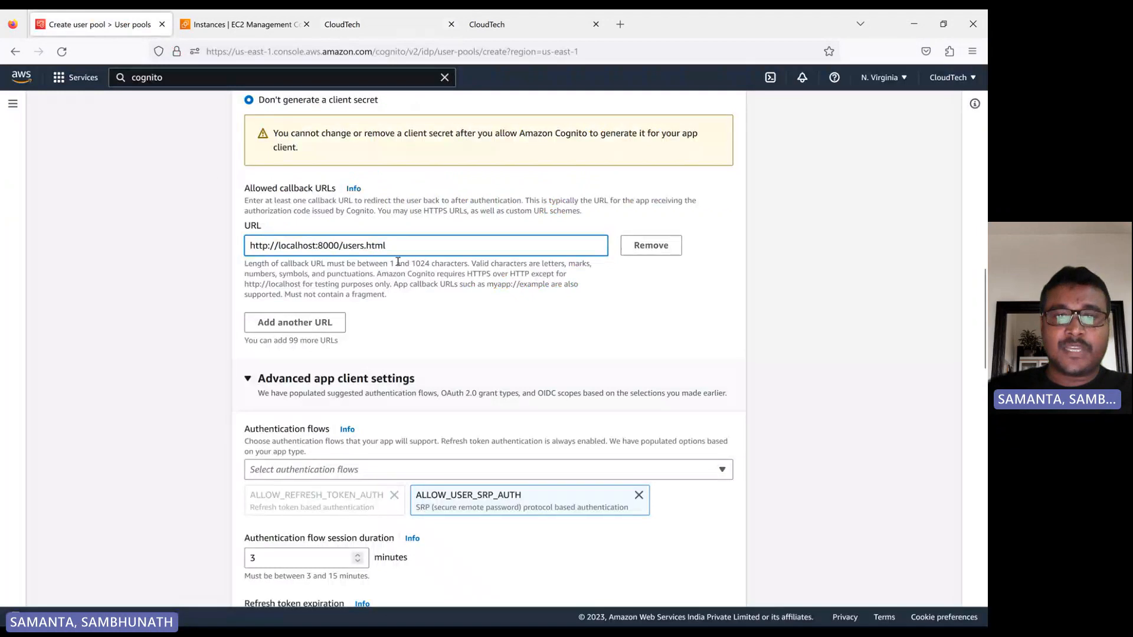
{"action": "left_click_drag", "start_coordinate": [388, 247], "coordinate": [247, 232]}
{"action": "key", "text": "ctrl+v"}
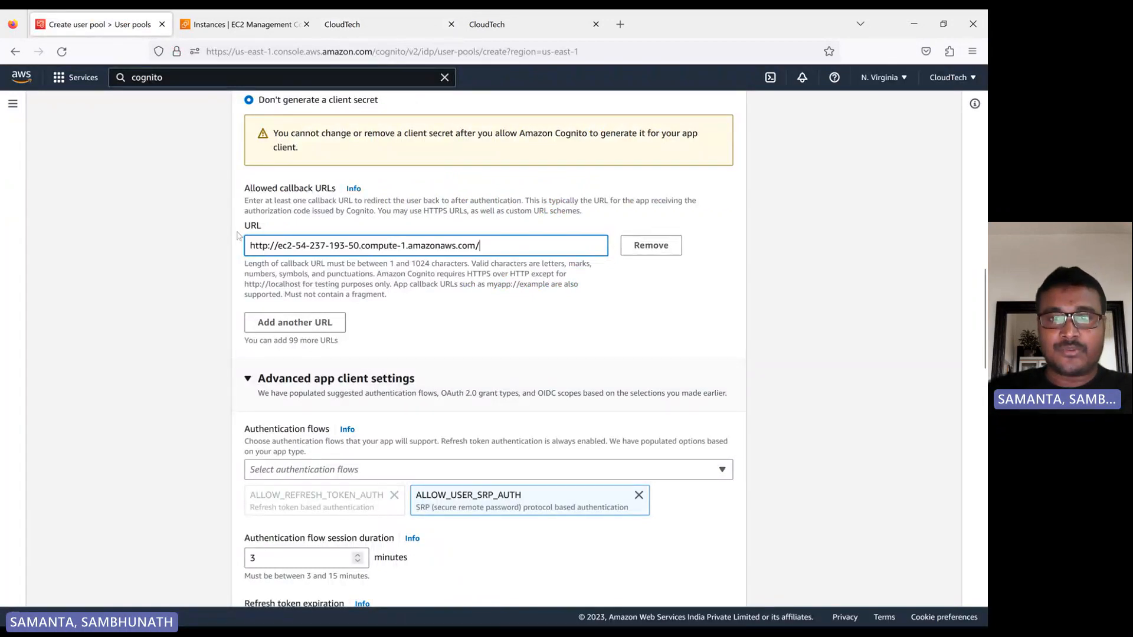
{"action": "left_click", "coordinate": [614, 329]}
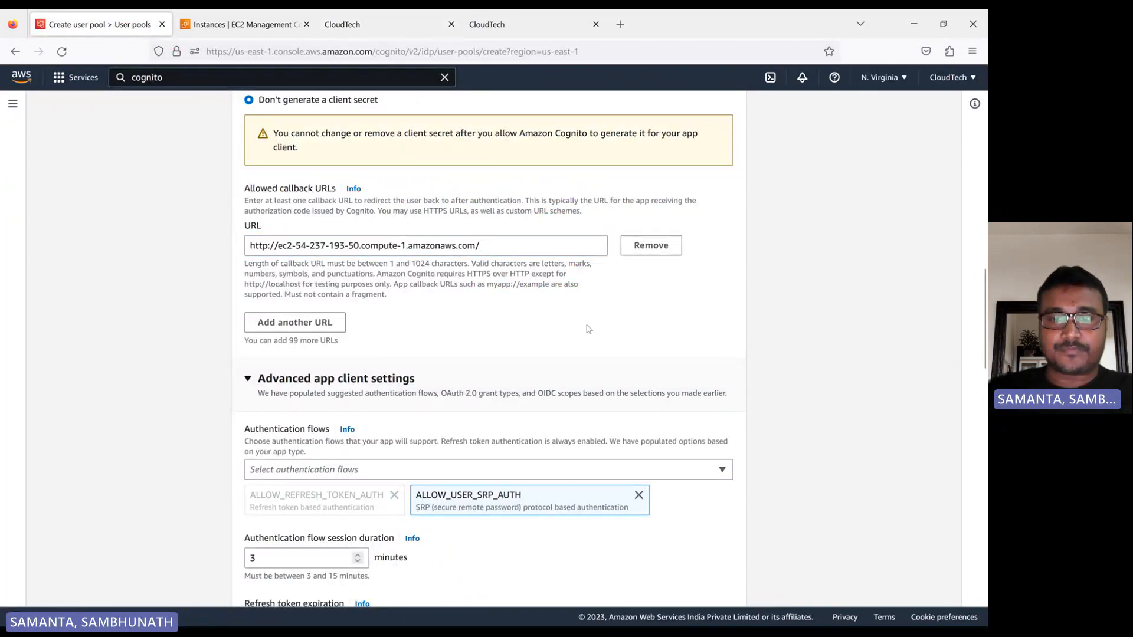
{"action": "scroll", "coordinate": [586, 328], "scroll_direction": "down", "scroll_amount": 2}
{"action": "scroll", "coordinate": [577, 343], "scroll_direction": "down", "scroll_amount": 18}
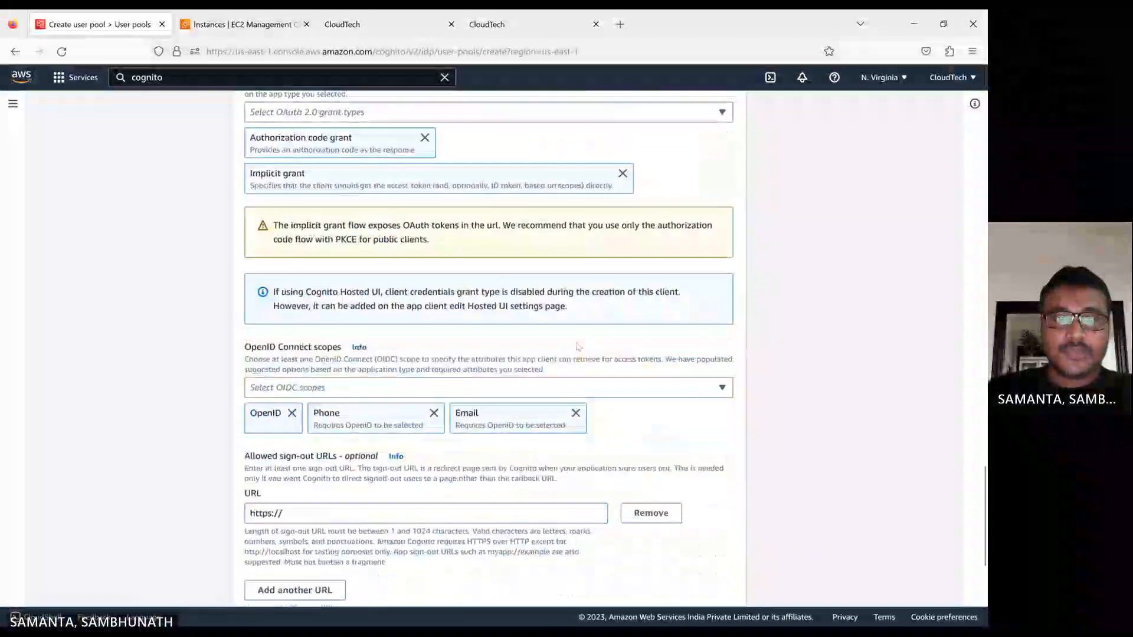
{"action": "scroll", "coordinate": [578, 342], "scroll_direction": "down", "scroll_amount": 2}
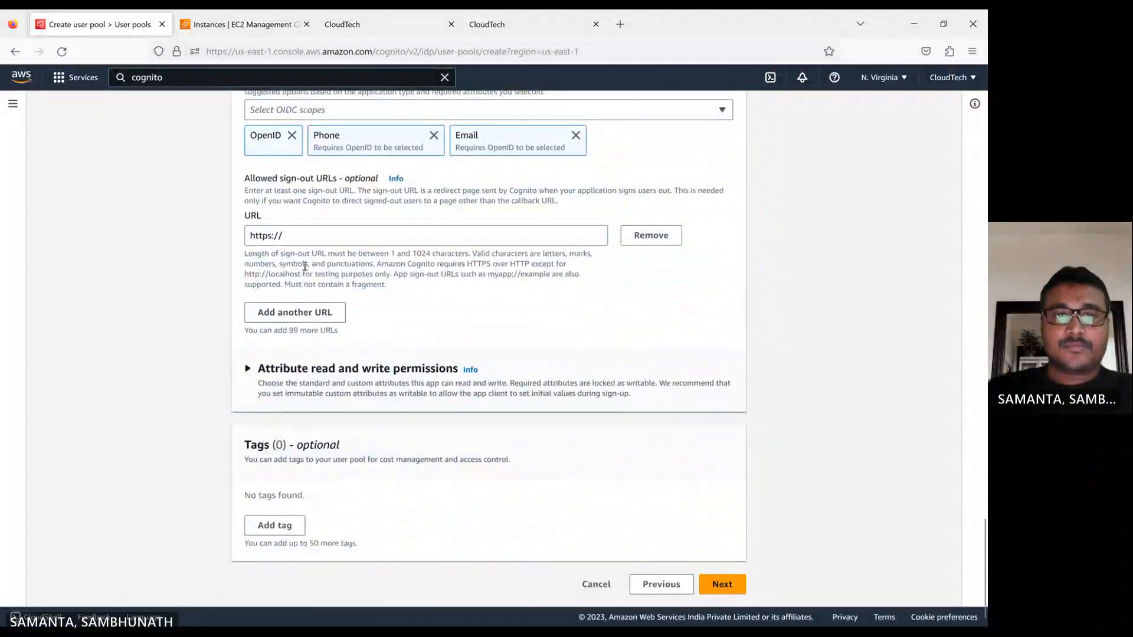
{"action": "left_click", "coordinate": [722, 584]}
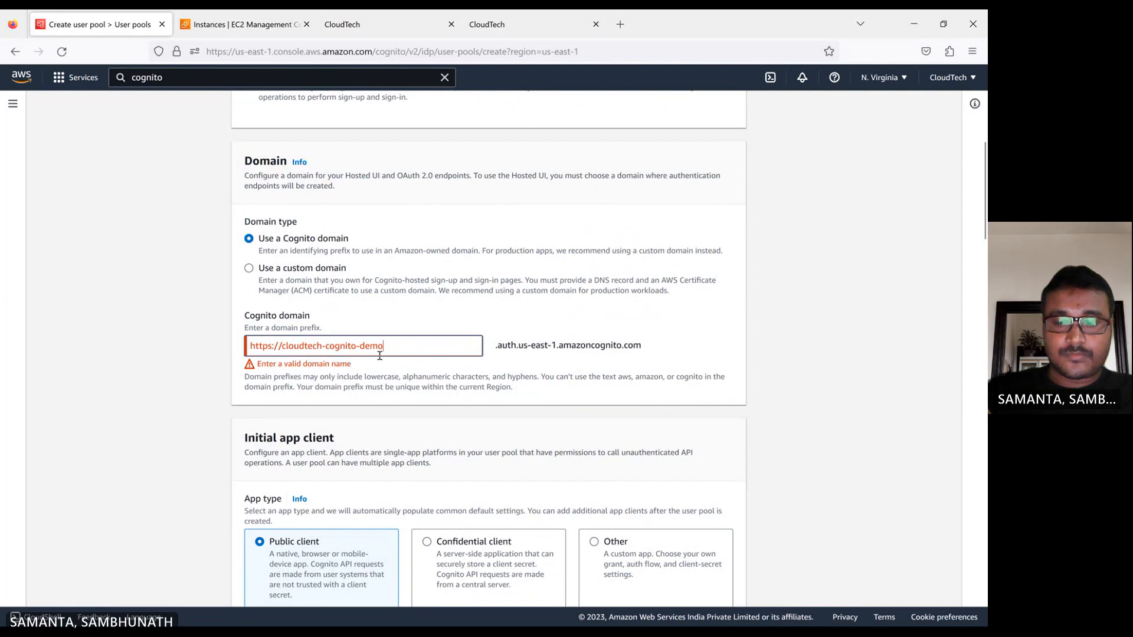
{"action": "key", "text": "BackSpace"}
{"action": "key", "text": "BackSpace"}
{"action": "key", "text": "BackSpace"}
{"action": "key", "text": "BackSpace"}
{"action": "key", "text": "BackSpace"}
{"action": "key", "text": "BackSpace"}
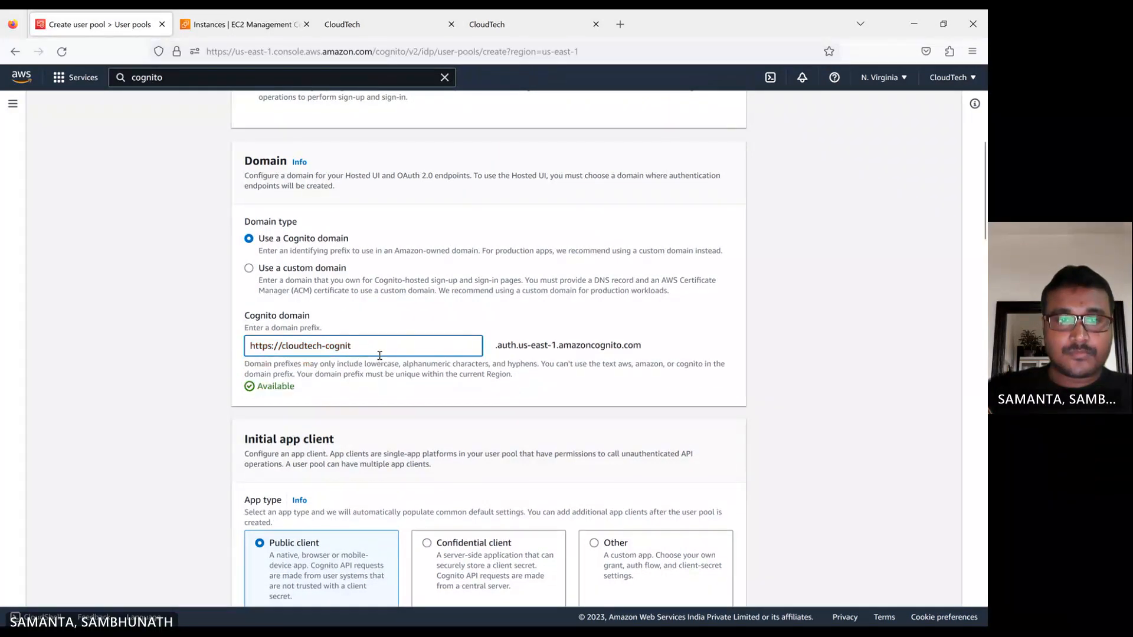
{"action": "left_click", "coordinate": [213, 393]}
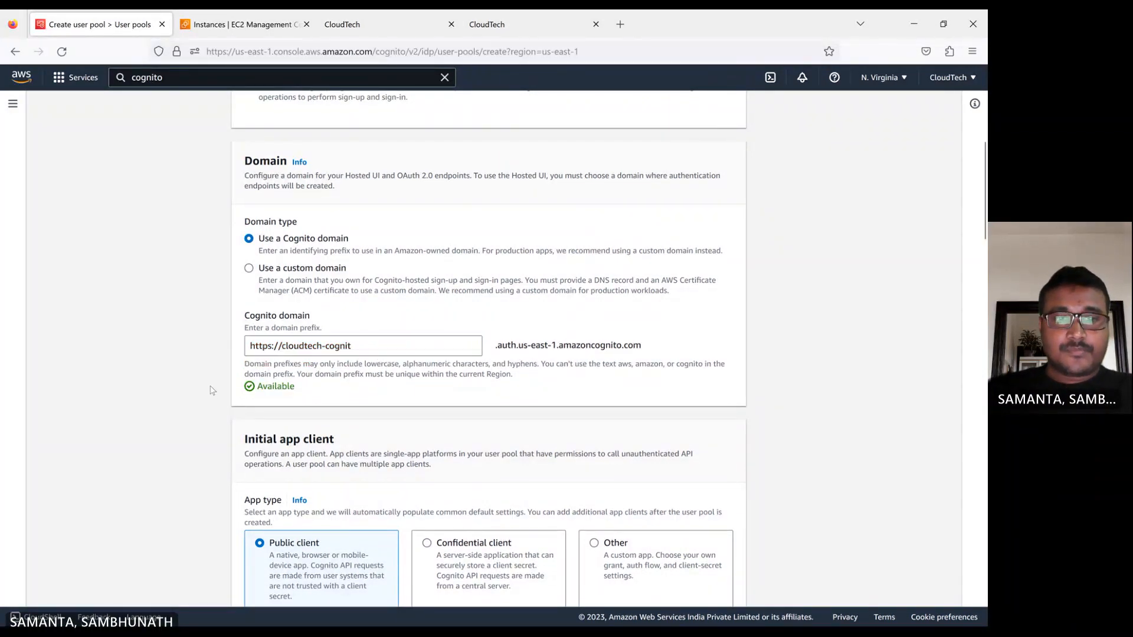
{"action": "scroll", "coordinate": [372, 400], "scroll_direction": "down", "scroll_amount": 15}
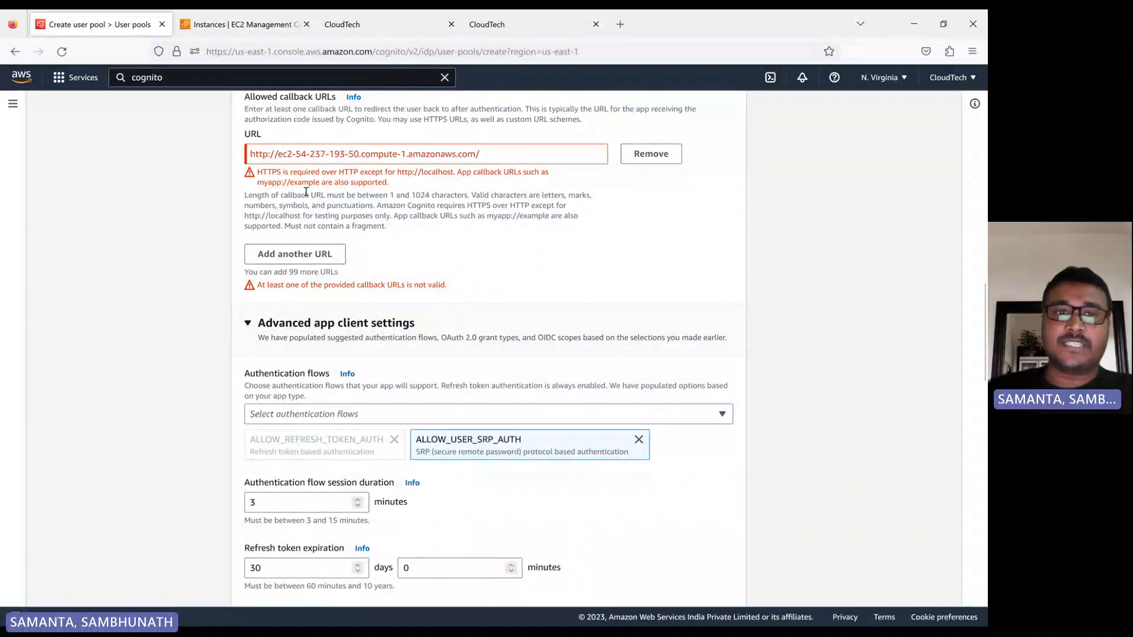
{"action": "left_click", "coordinate": [231, 19]}
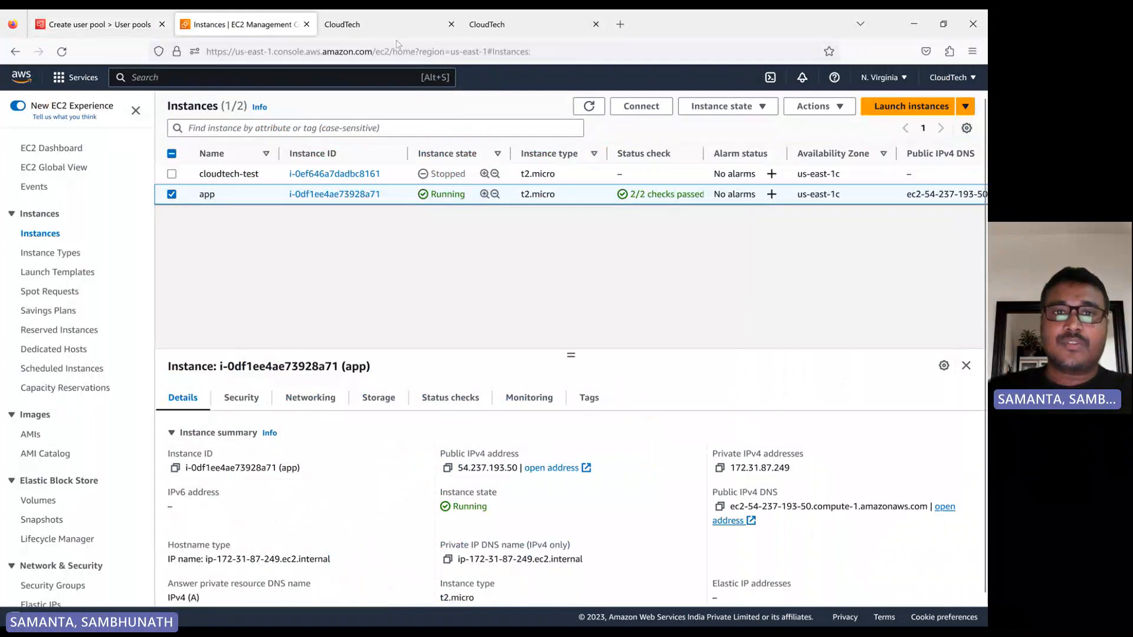
{"action": "left_click", "coordinate": [533, 26]}
{"action": "left_click", "coordinate": [354, 24]}
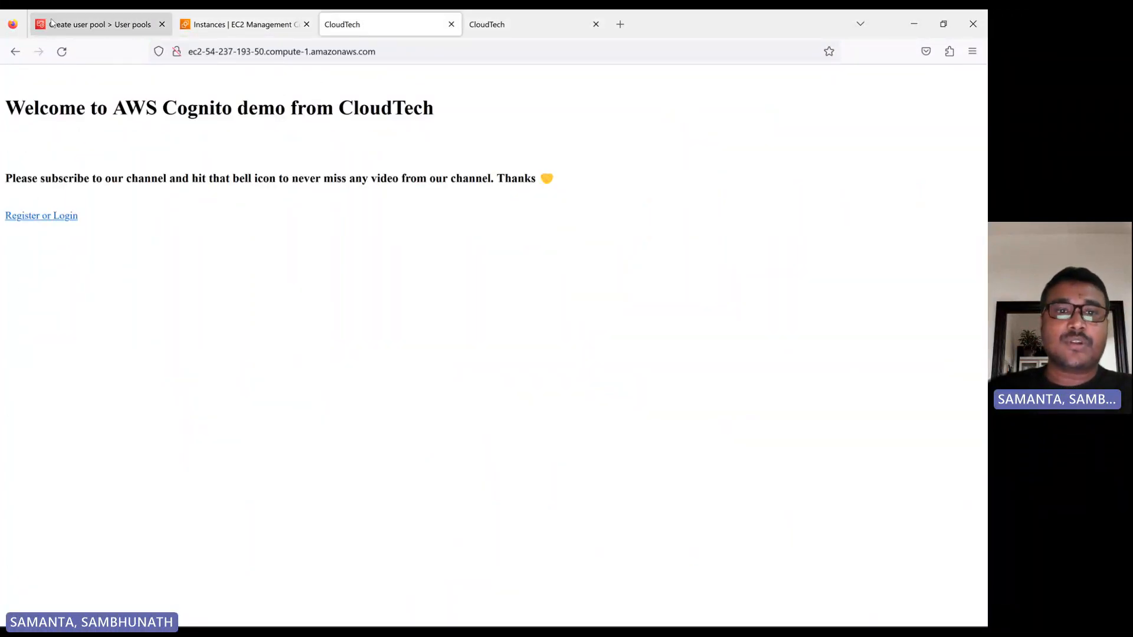
{"action": "left_click", "coordinate": [99, 24]}
{"action": "left_click", "coordinate": [345, 25]}
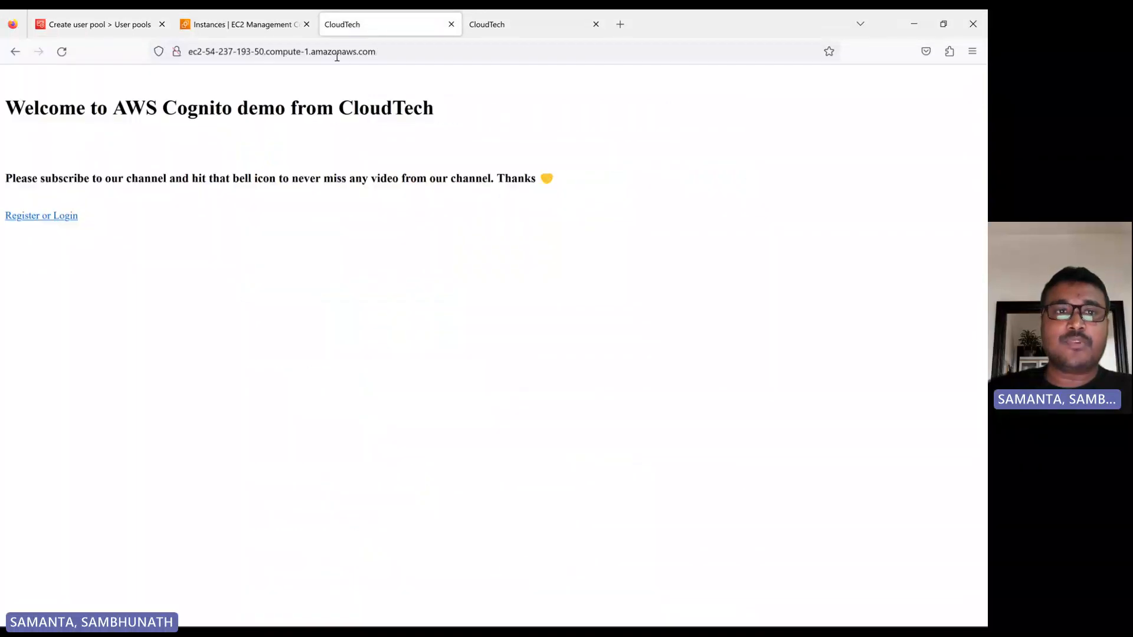
{"action": "left_click", "coordinate": [496, 24]}
{"action": "key", "text": "ctrl+c"}
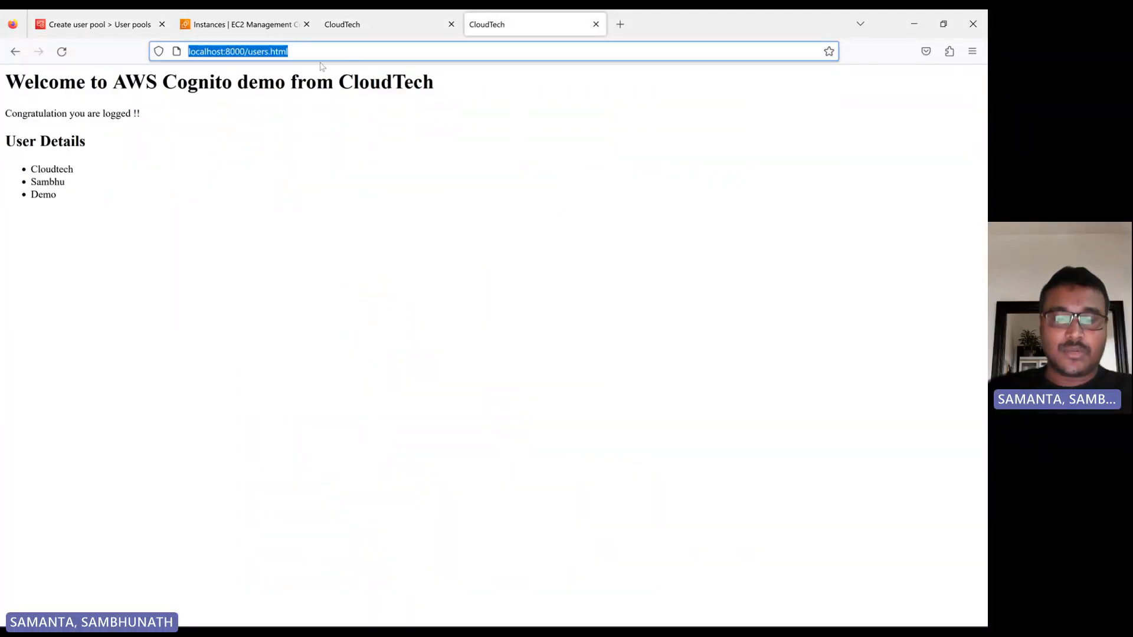
{"action": "left_click", "coordinate": [99, 24]}
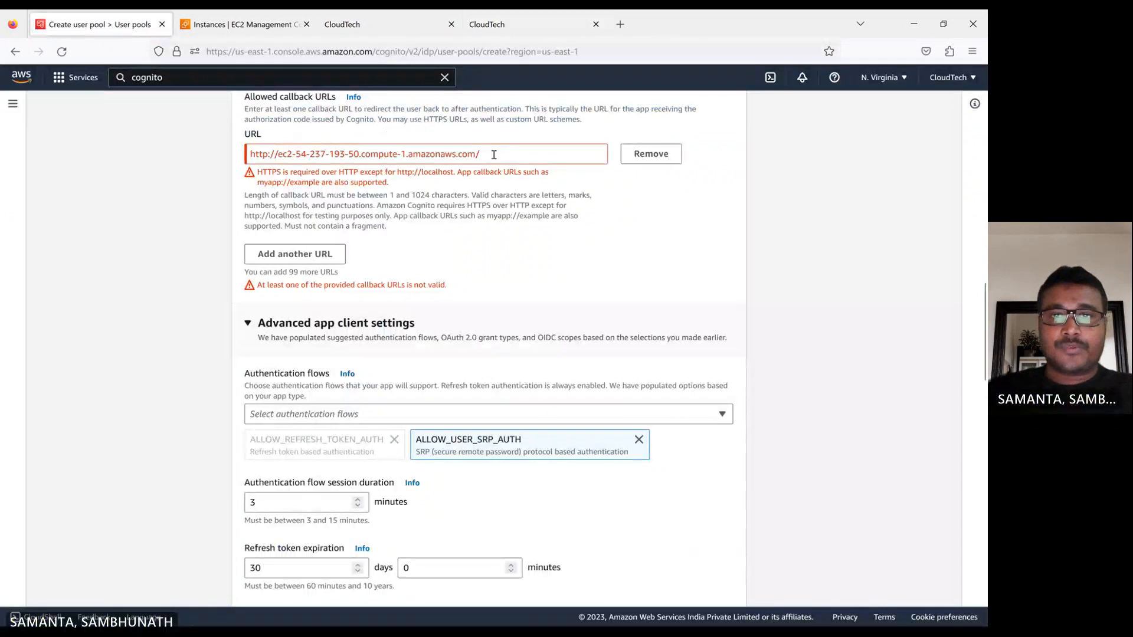
{"action": "left_click_drag", "start_coordinate": [494, 153], "coordinate": [236, 140]}
{"action": "key", "text": "ctrl+v"}
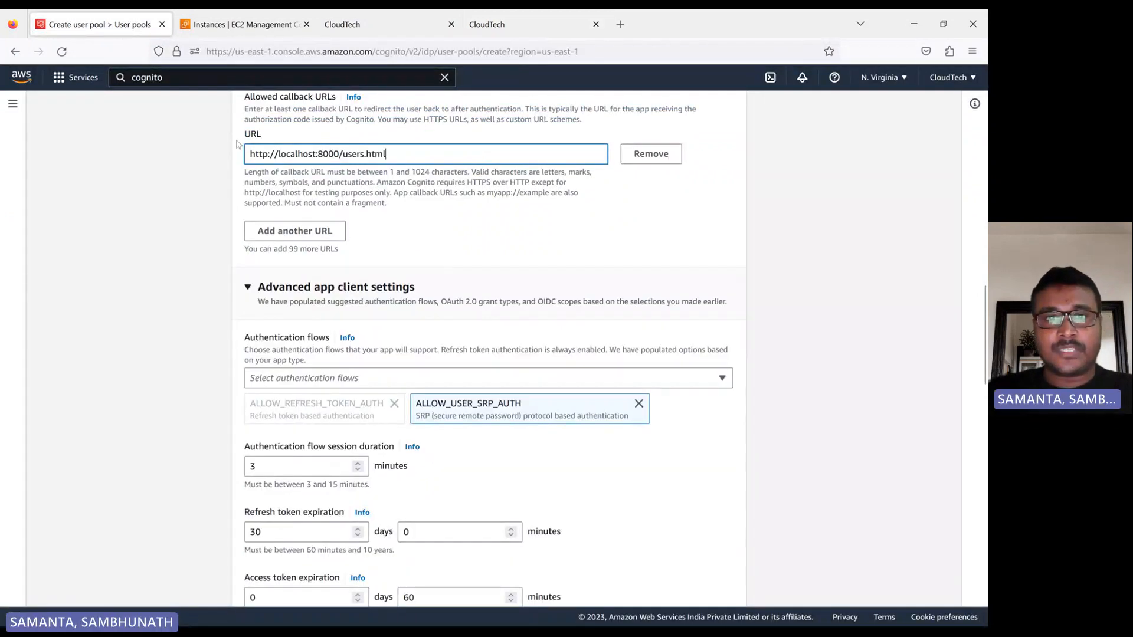
{"action": "left_click", "coordinate": [633, 236]}
Remove the empty allowed sign-out URL and continue to the Review and create stage.
{"action": "scroll", "coordinate": [634, 236], "scroll_direction": "down", "scroll_amount": 15}
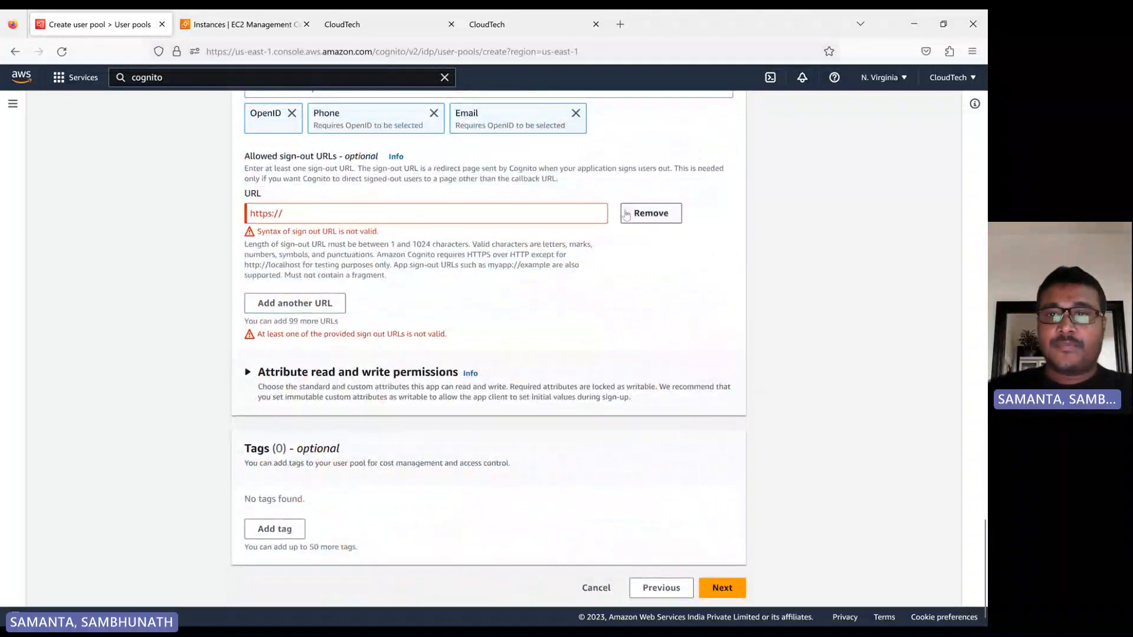
{"action": "left_click", "coordinate": [652, 220]}
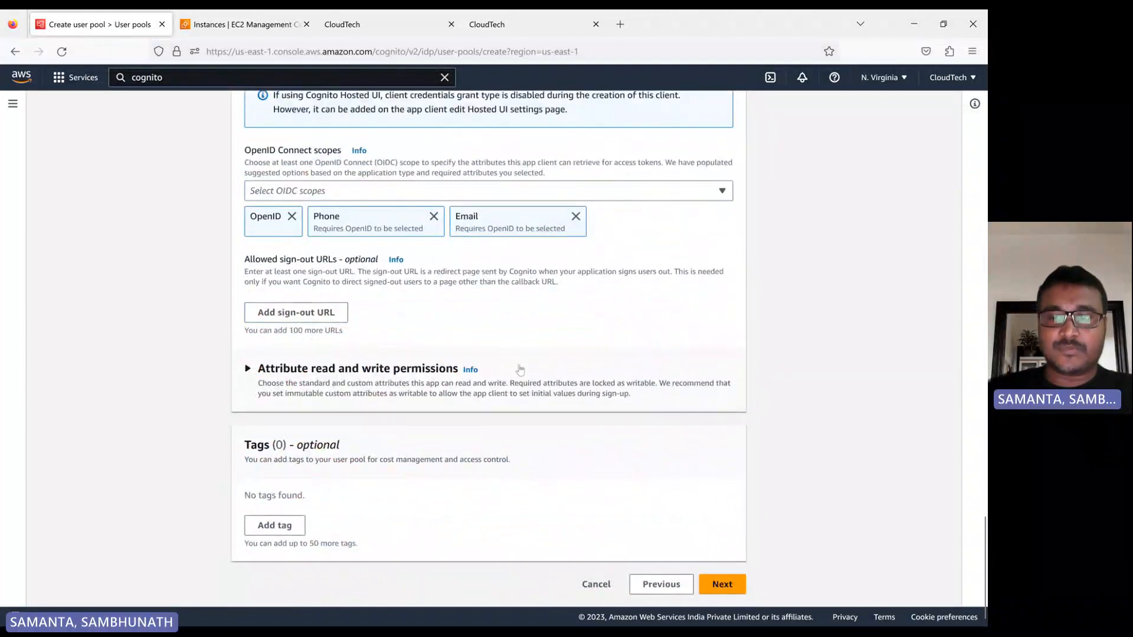
{"action": "left_click", "coordinate": [721, 586]}
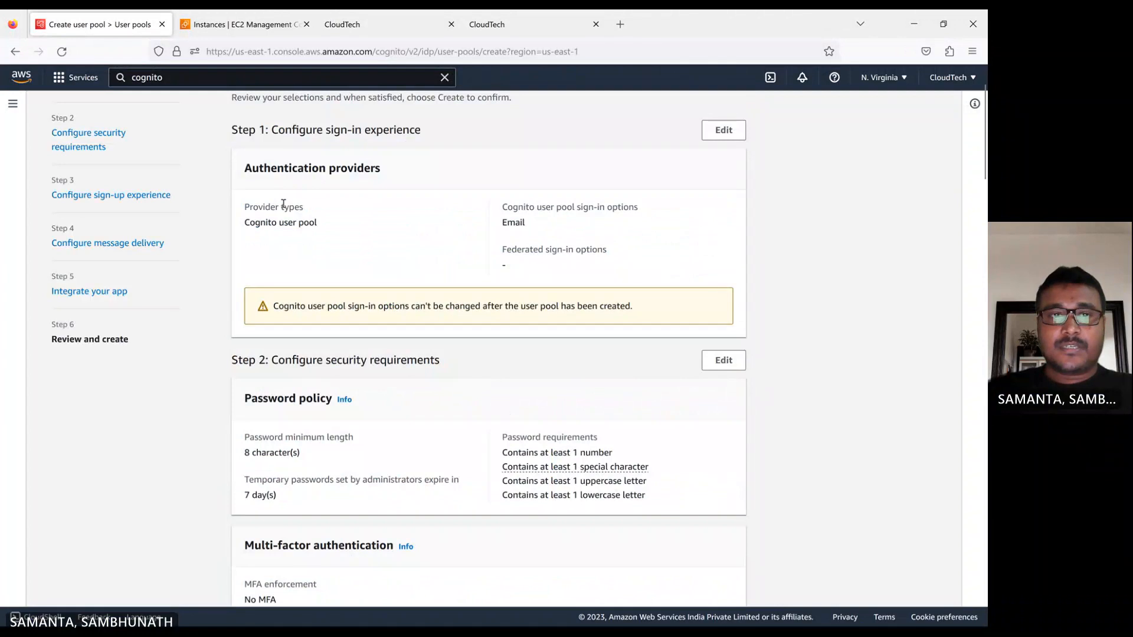
Review the configured sign-in, security, sign-up and app integration settings and create the user pool.
{"action": "scroll", "coordinate": [362, 332], "scroll_direction": "down", "scroll_amount": 2}
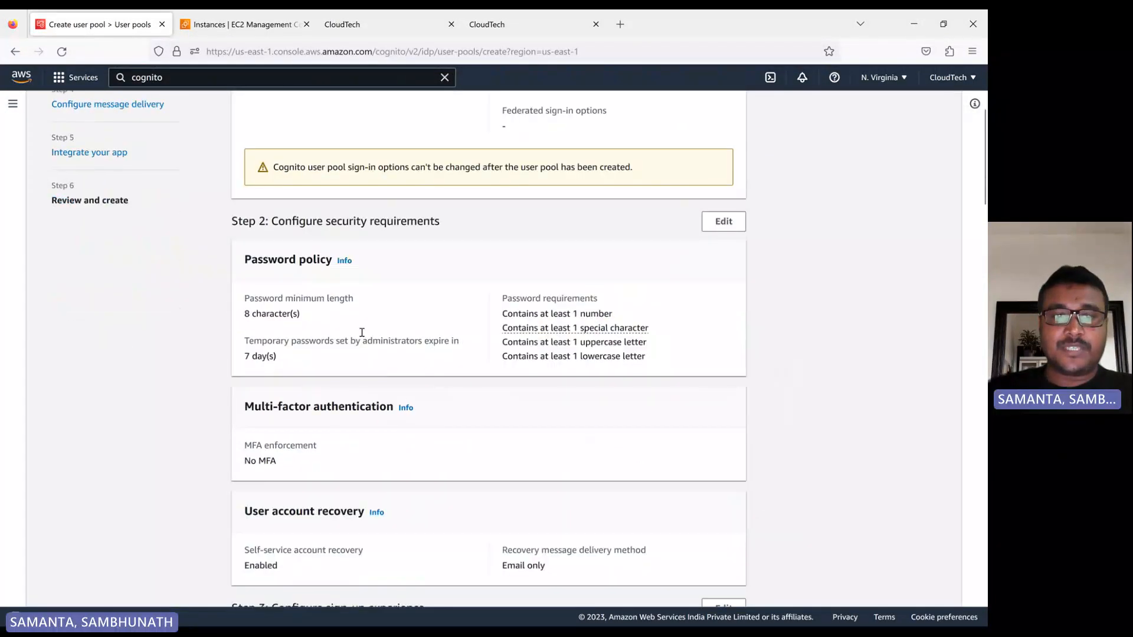
{"action": "scroll", "coordinate": [464, 354], "scroll_direction": "down", "scroll_amount": 3}
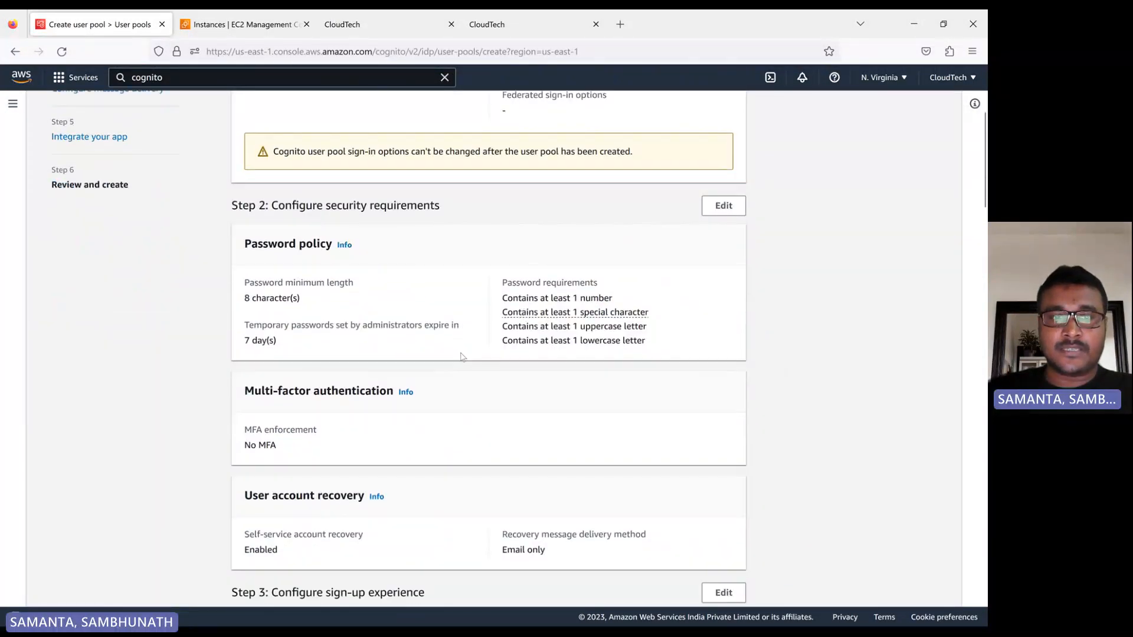
{"action": "scroll", "coordinate": [397, 393], "scroll_direction": "down", "scroll_amount": 7}
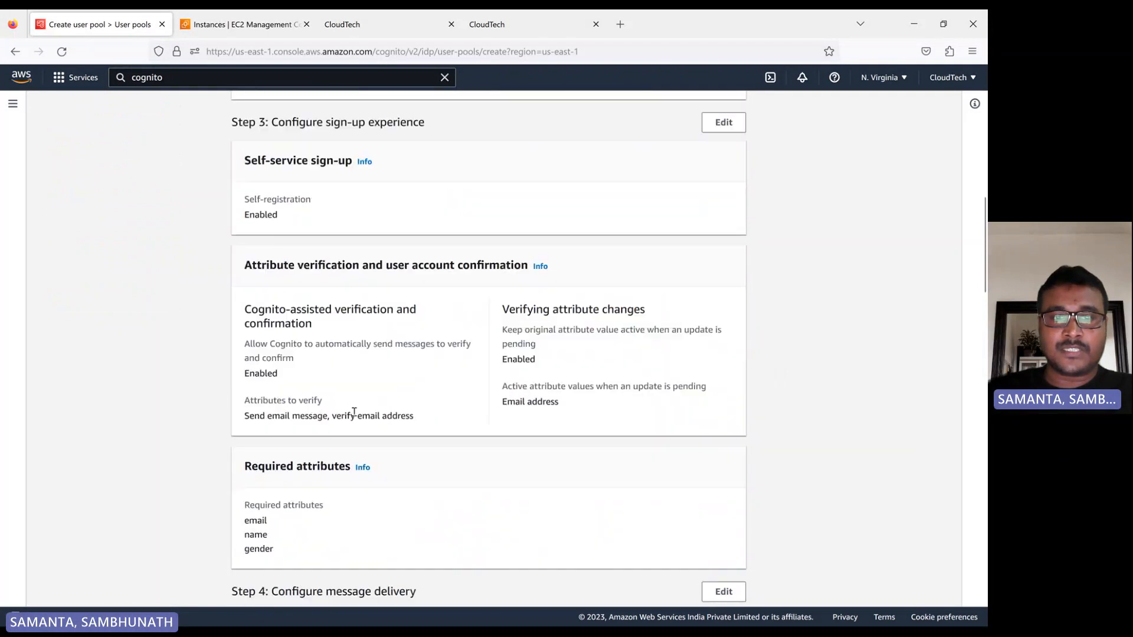
{"action": "scroll", "coordinate": [385, 422], "scroll_direction": "down", "scroll_amount": 11}
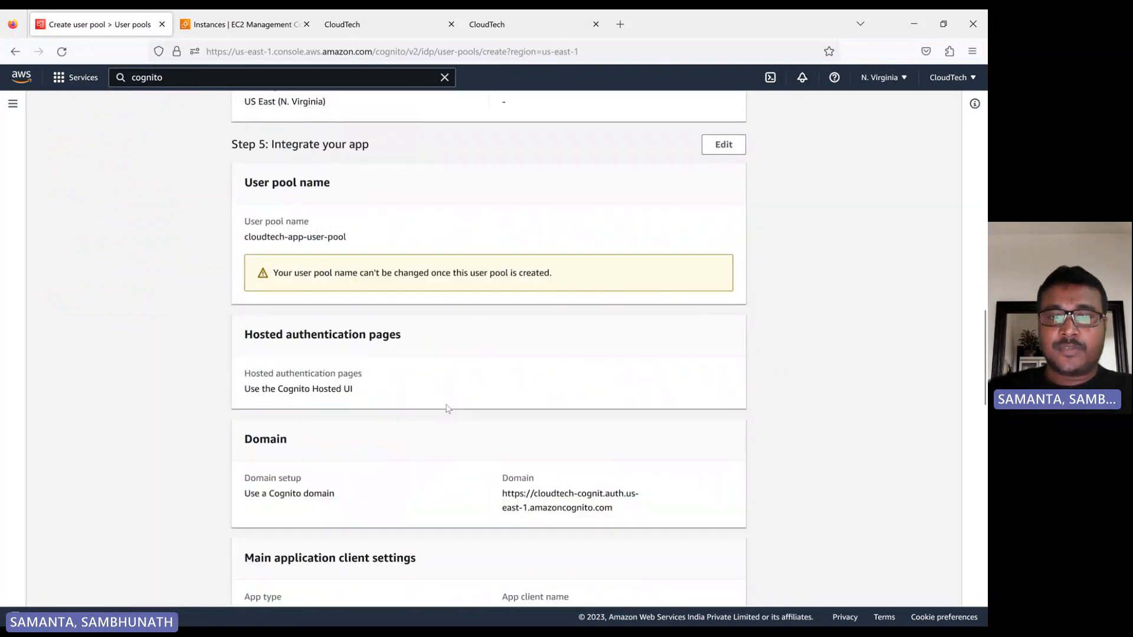
{"action": "scroll", "coordinate": [458, 411], "scroll_direction": "down", "scroll_amount": 12}
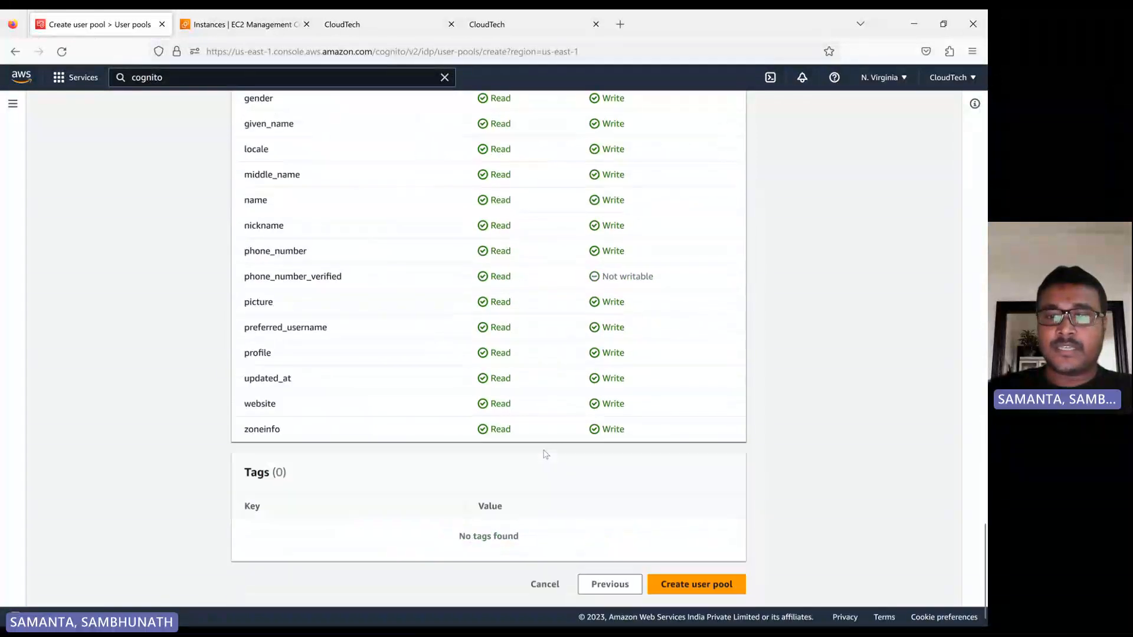
{"action": "left_click", "coordinate": [696, 584]}
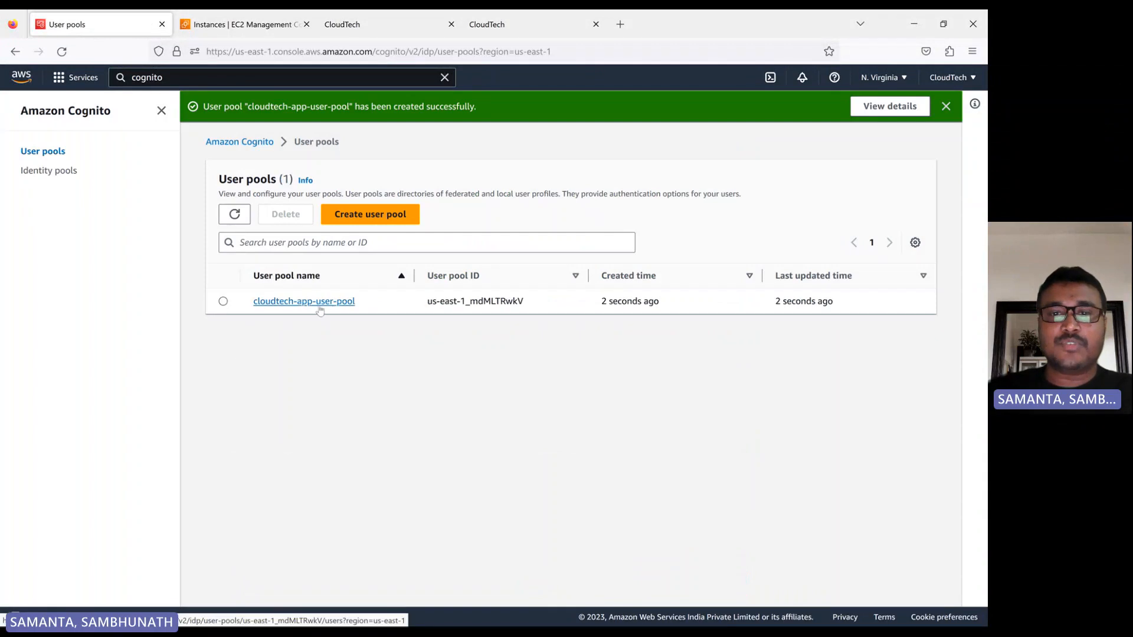
Open cloudtech-app-user-pool and look over the Cognito domain and resource servers in its app integration settings.
{"action": "left_click", "coordinate": [304, 301]}
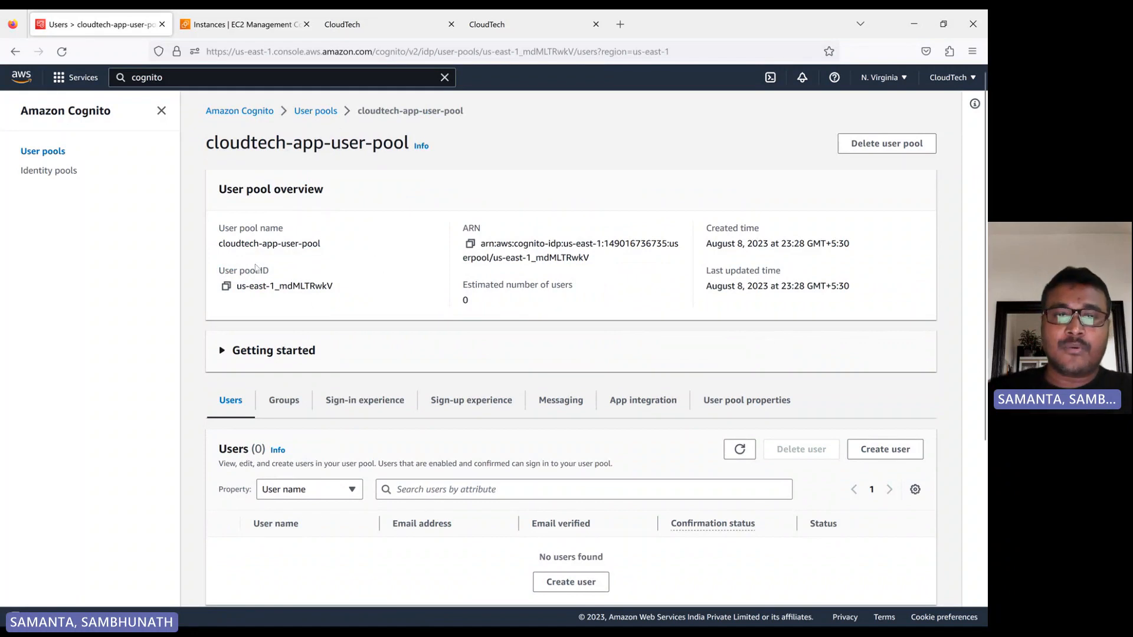
{"action": "scroll", "coordinate": [445, 363], "scroll_direction": "down", "scroll_amount": 1}
{"action": "left_click", "coordinate": [641, 335]}
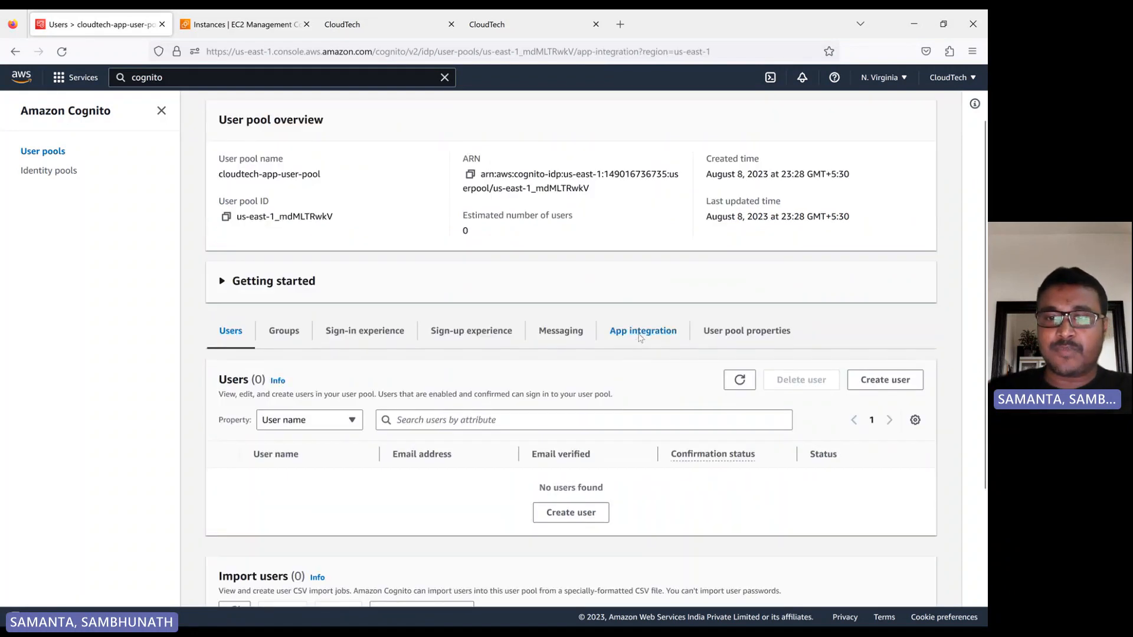
{"action": "scroll", "coordinate": [433, 329], "scroll_direction": "down", "scroll_amount": 3}
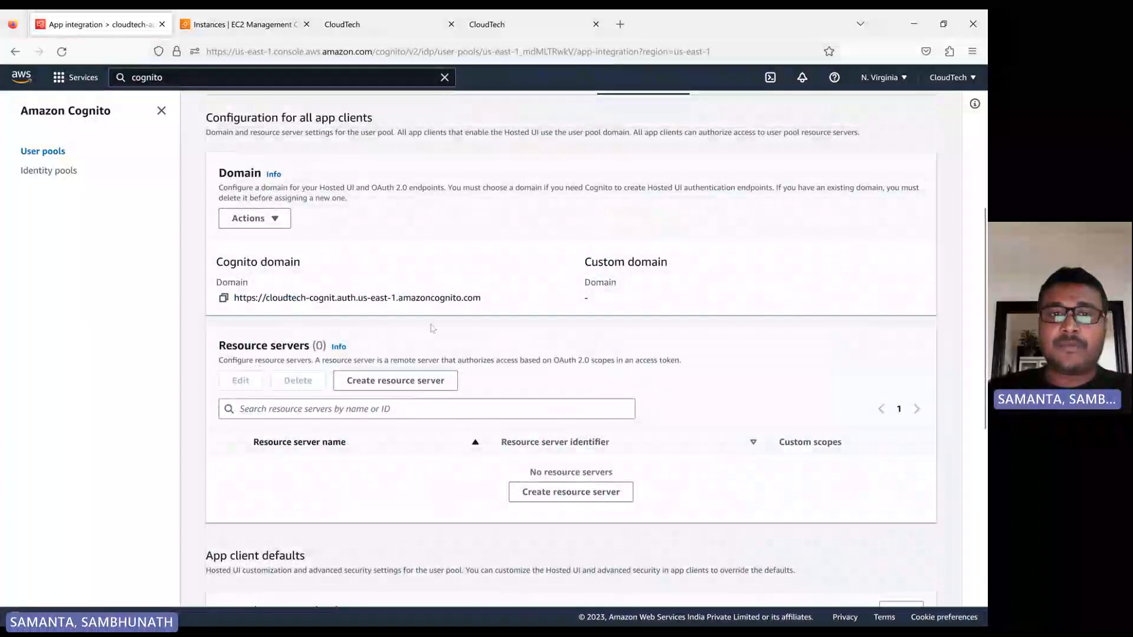
{"action": "scroll", "coordinate": [440, 332], "scroll_direction": "up", "scroll_amount": 3}
Start creating a user in the pool's user list and choose to send an email invitation.
{"action": "left_click", "coordinate": [229, 288]}
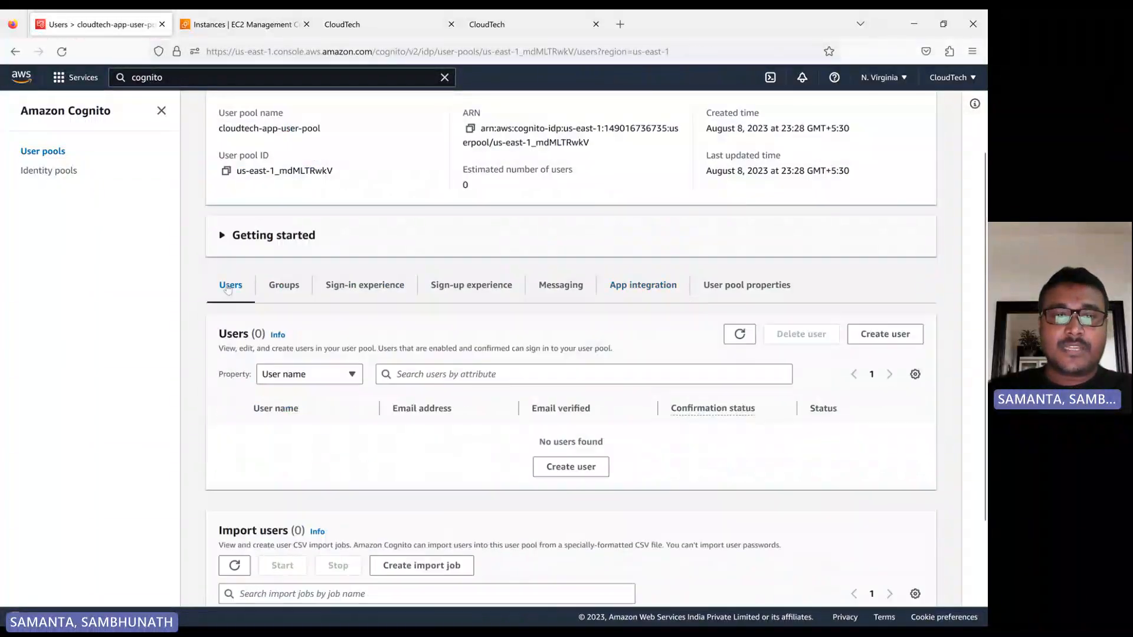
{"action": "scroll", "coordinate": [367, 390], "scroll_direction": "down", "scroll_amount": 3}
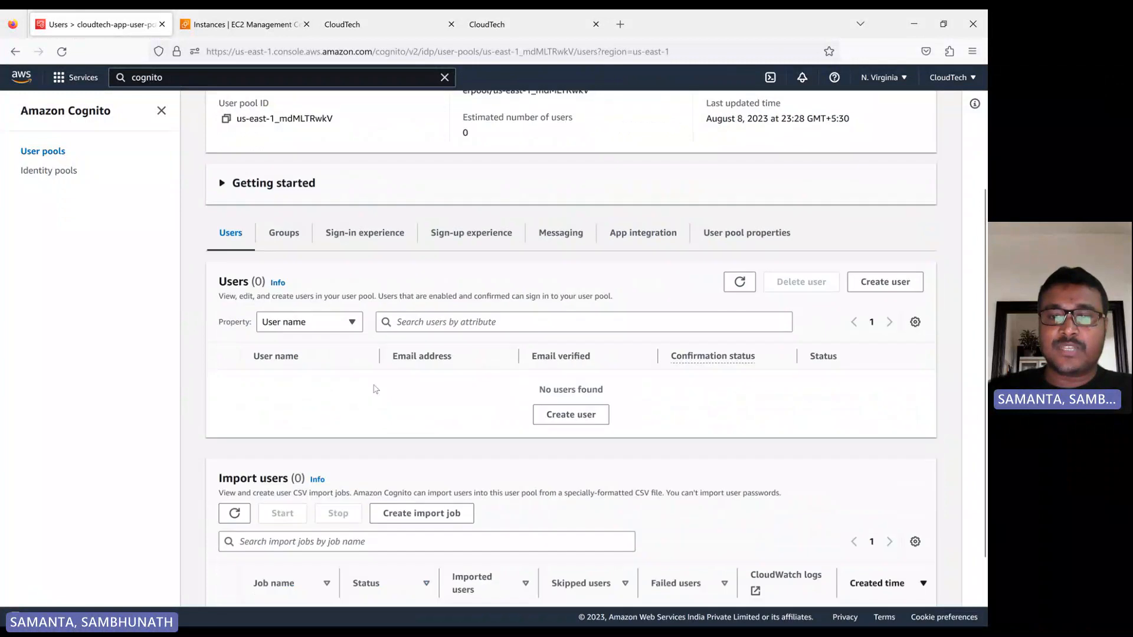
{"action": "left_click", "coordinate": [543, 326]}
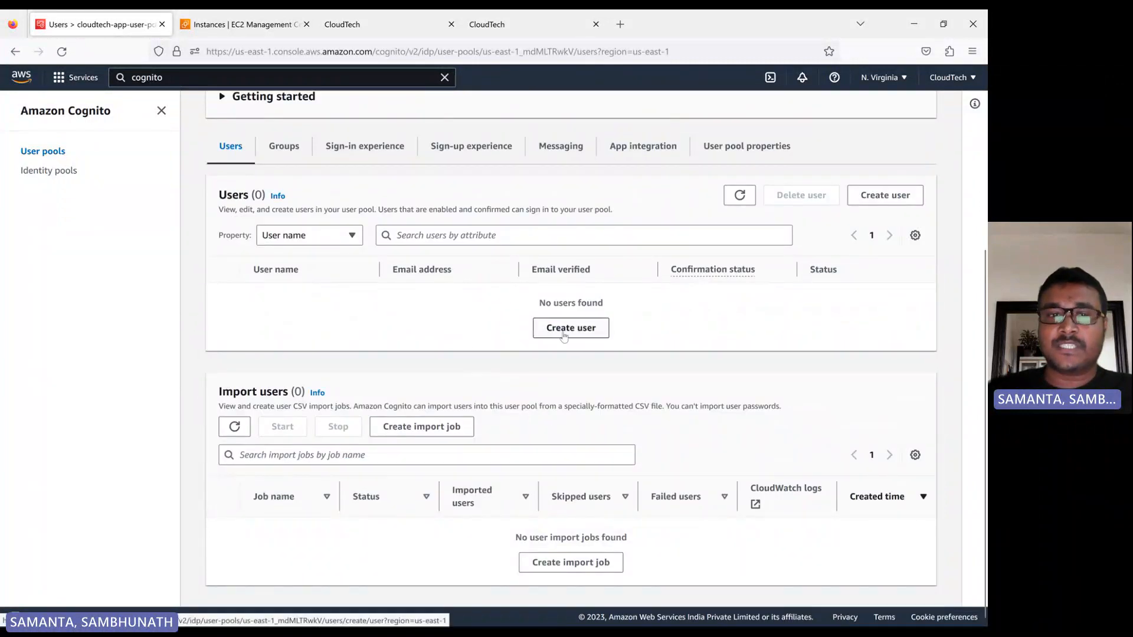
{"action": "scroll", "coordinate": [209, 351], "scroll_direction": "down", "scroll_amount": 1}
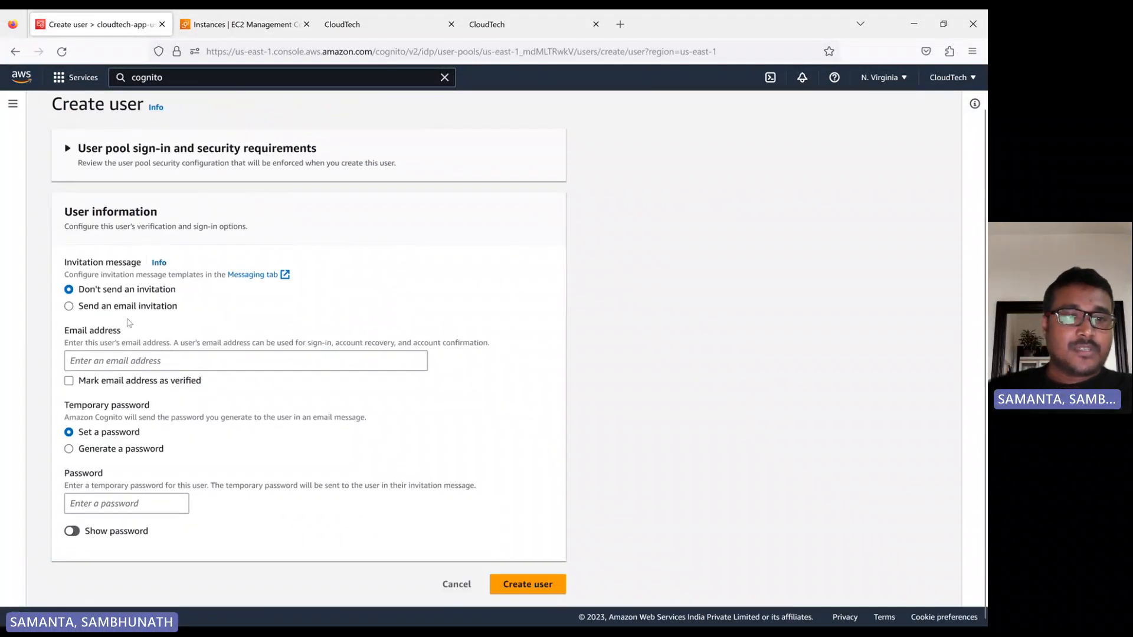
{"action": "left_click", "coordinate": [127, 307]}
Enter the new user's email address and mark it as verified.
{"action": "left_click", "coordinate": [138, 361]}
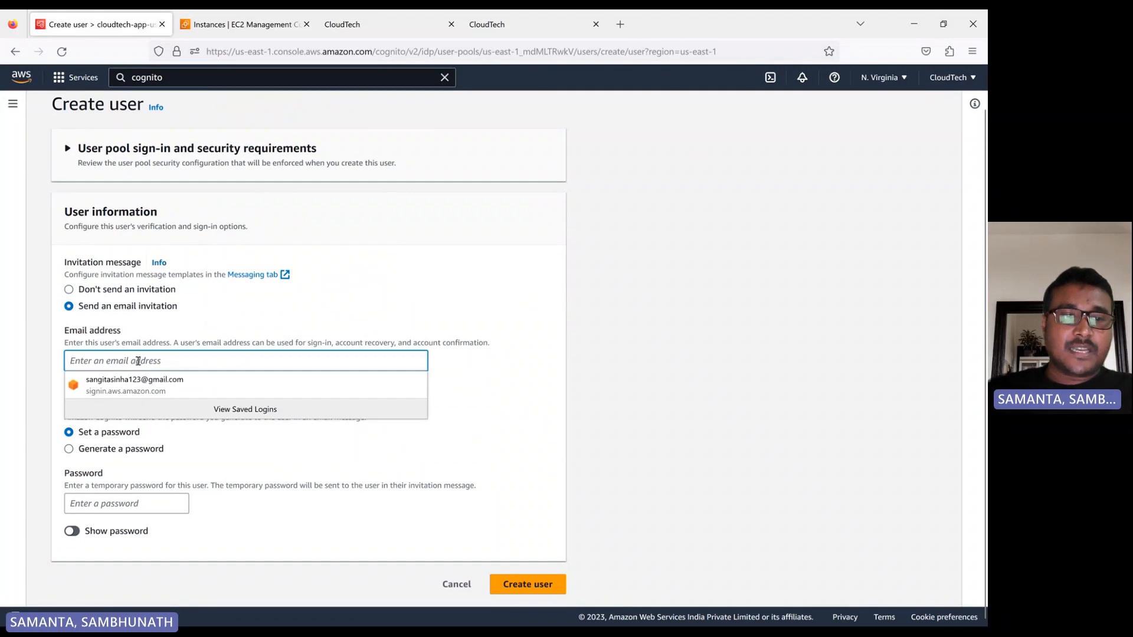
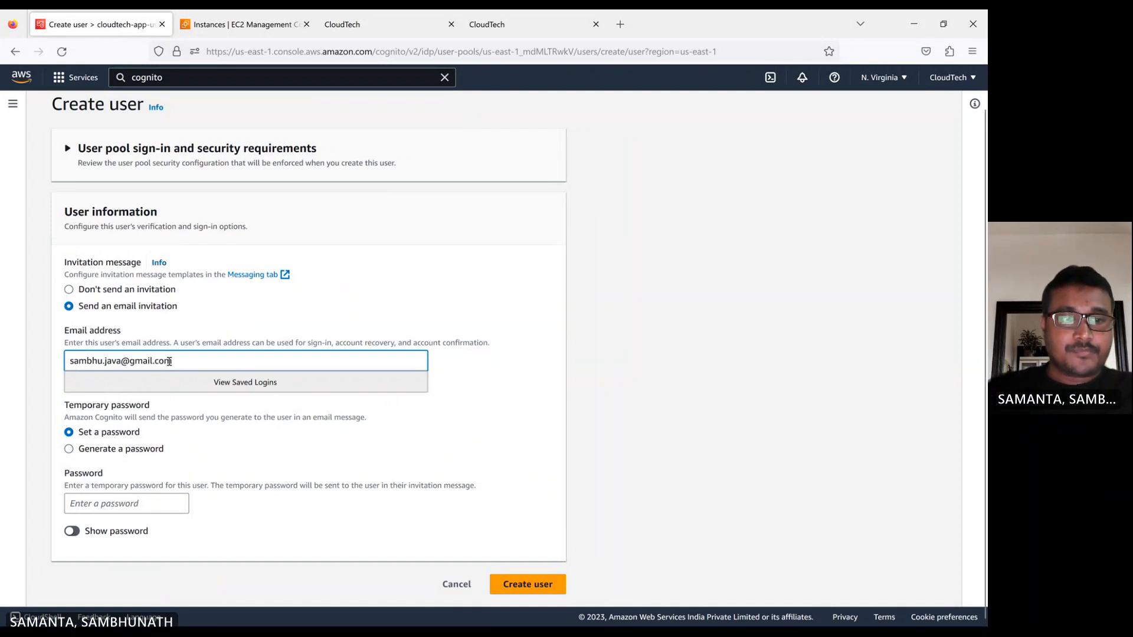
{"action": "left_click_drag", "start_coordinate": [169, 361], "coordinate": [62, 360]}
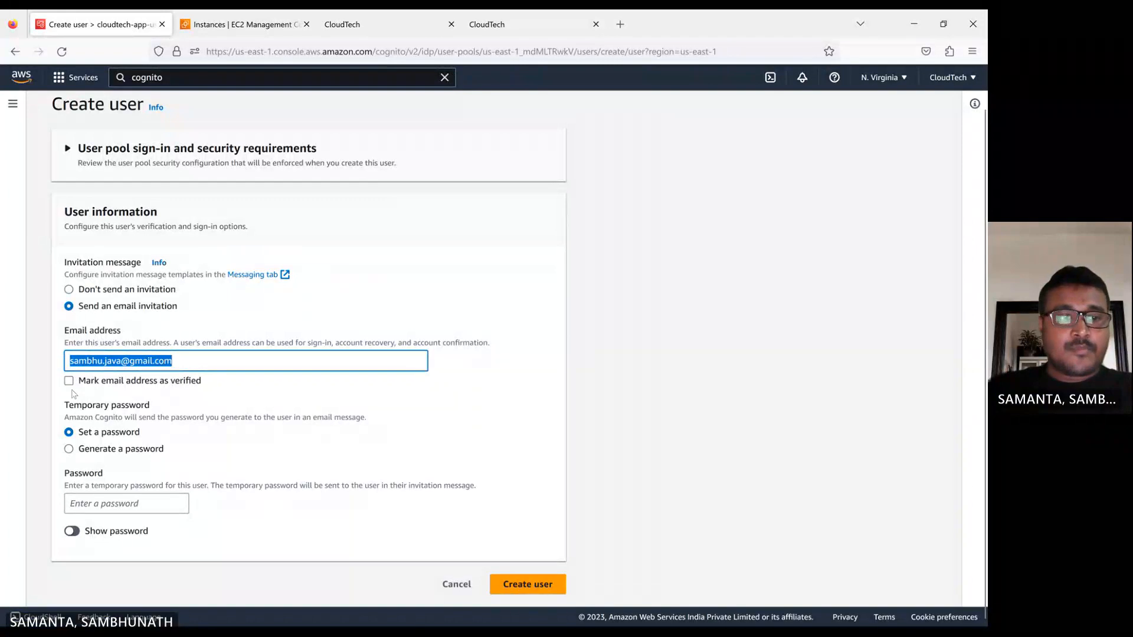
{"action": "left_click", "coordinate": [69, 381]}
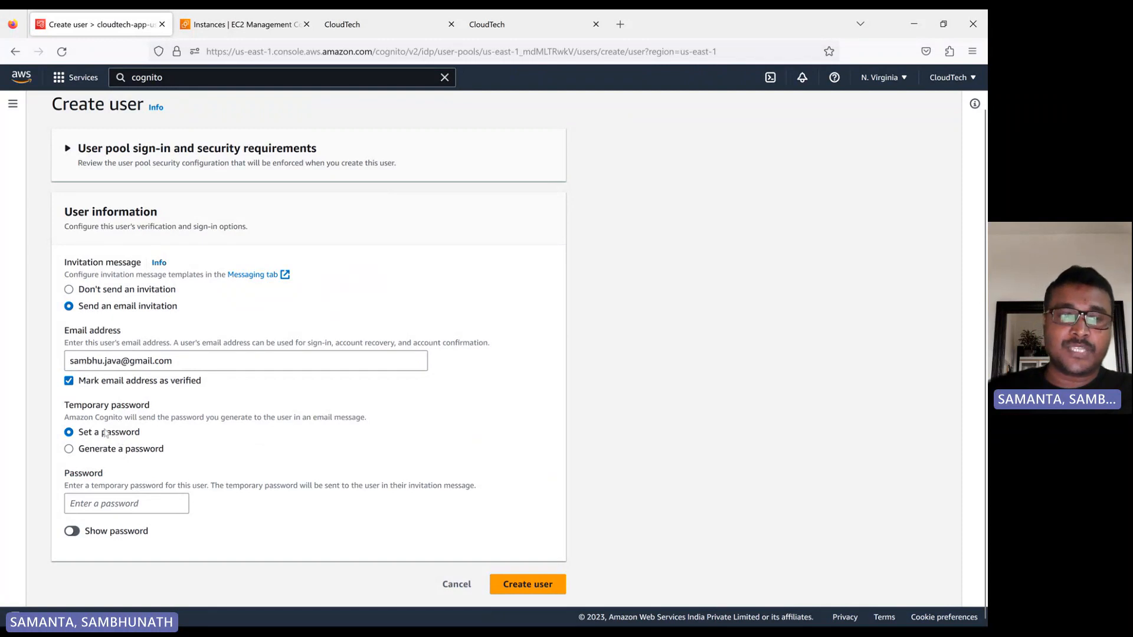
Have Cognito generate the temporary password and create the user.
{"action": "left_click", "coordinate": [111, 501]}
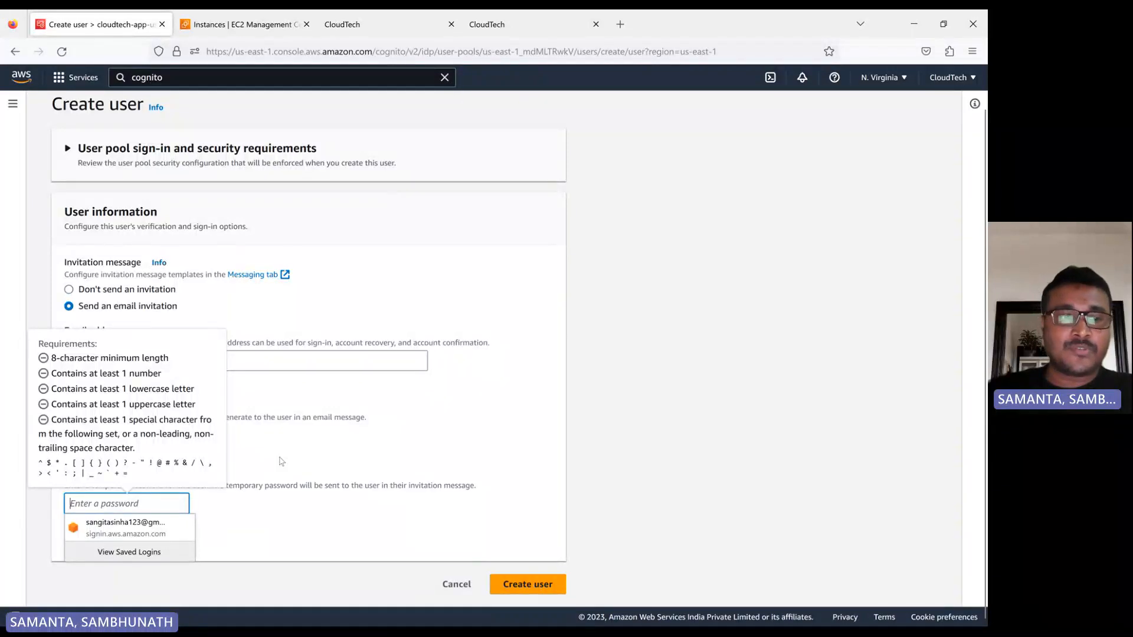
{"action": "left_click", "coordinate": [56, 459]}
{"action": "left_click", "coordinate": [80, 449]}
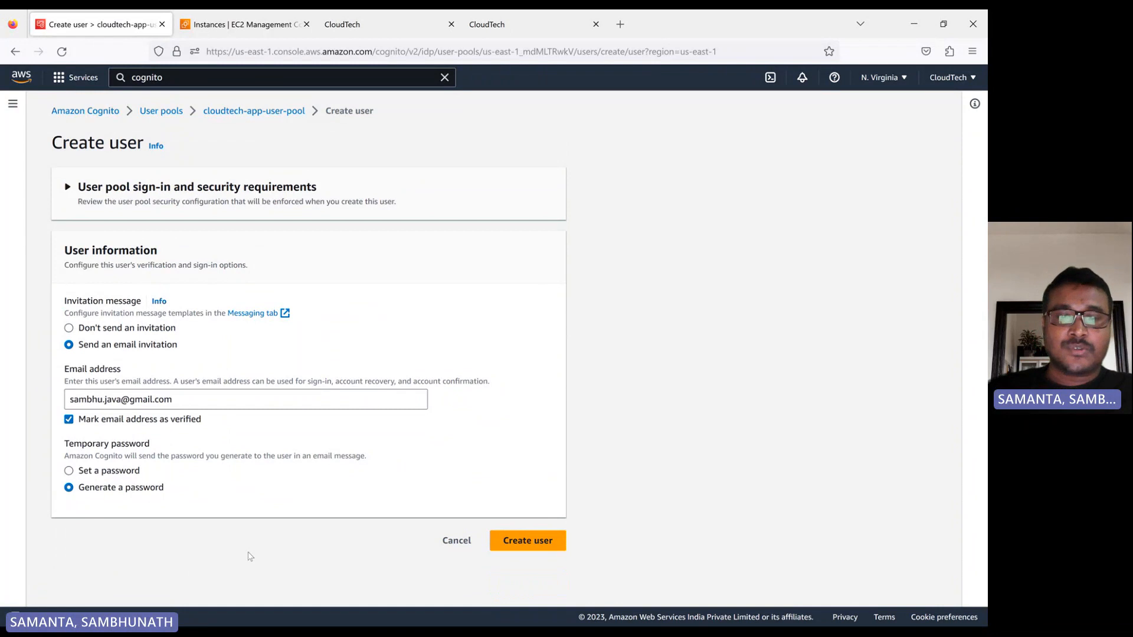
{"action": "left_click", "coordinate": [539, 546]}
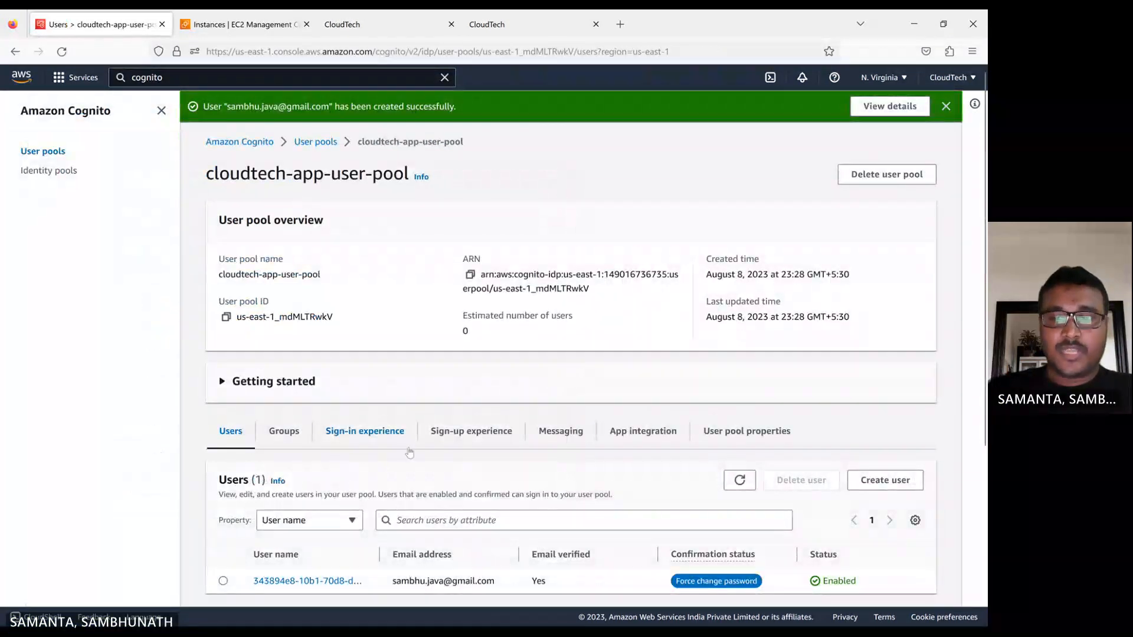
Refresh the user list, examine the new user's details page, and check the user's entry in the pool.
{"action": "scroll", "coordinate": [539, 546], "scroll_direction": "down", "scroll_amount": 3}
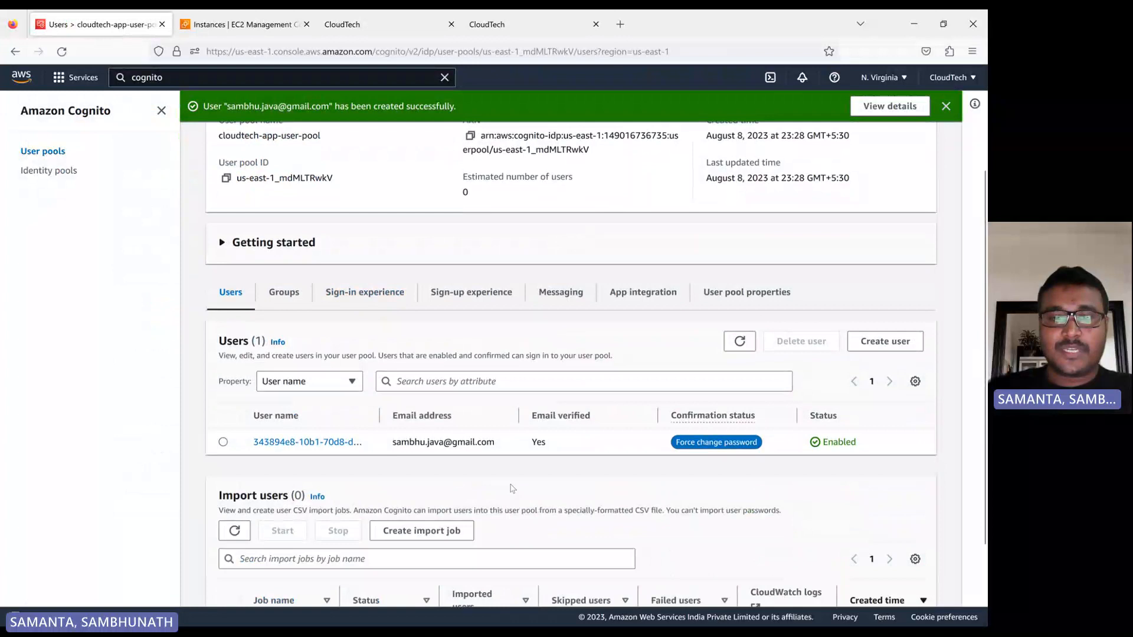
{"action": "left_click", "coordinate": [739, 342]}
{"action": "left_click_drag", "start_coordinate": [381, 409], "coordinate": [447, 413]}
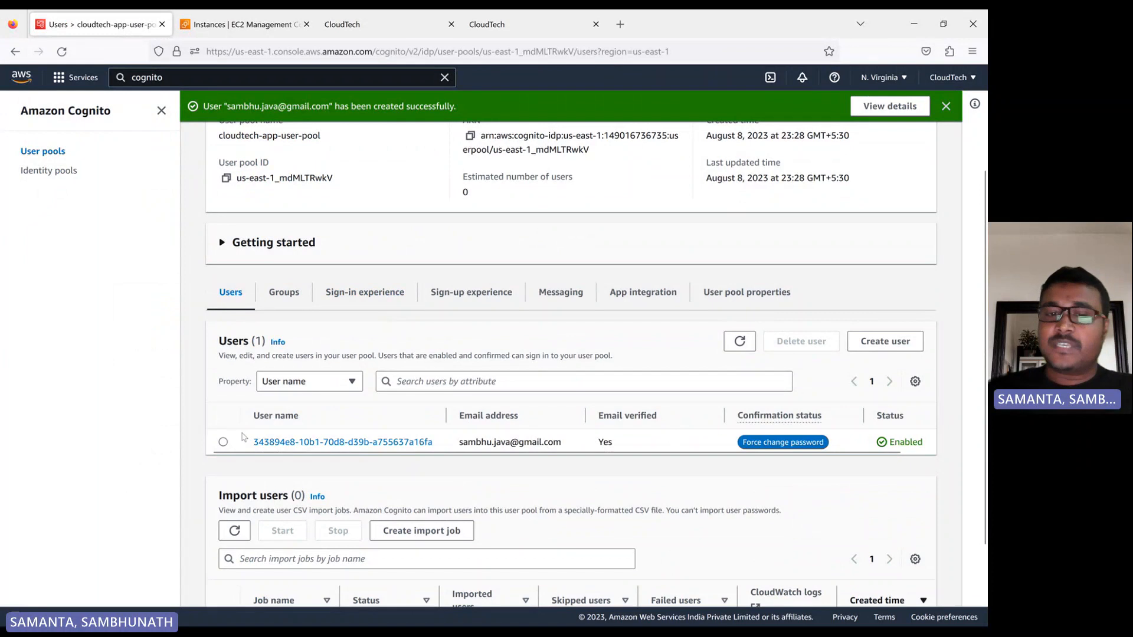
{"action": "left_click", "coordinate": [383, 443]}
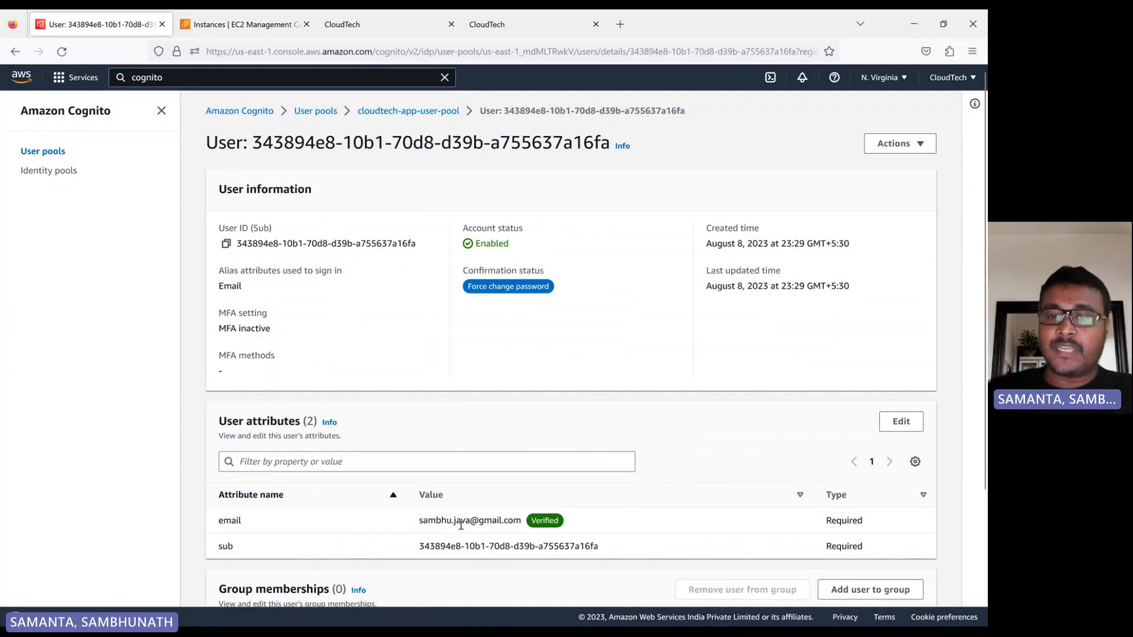
{"action": "left_click", "coordinate": [439, 112]}
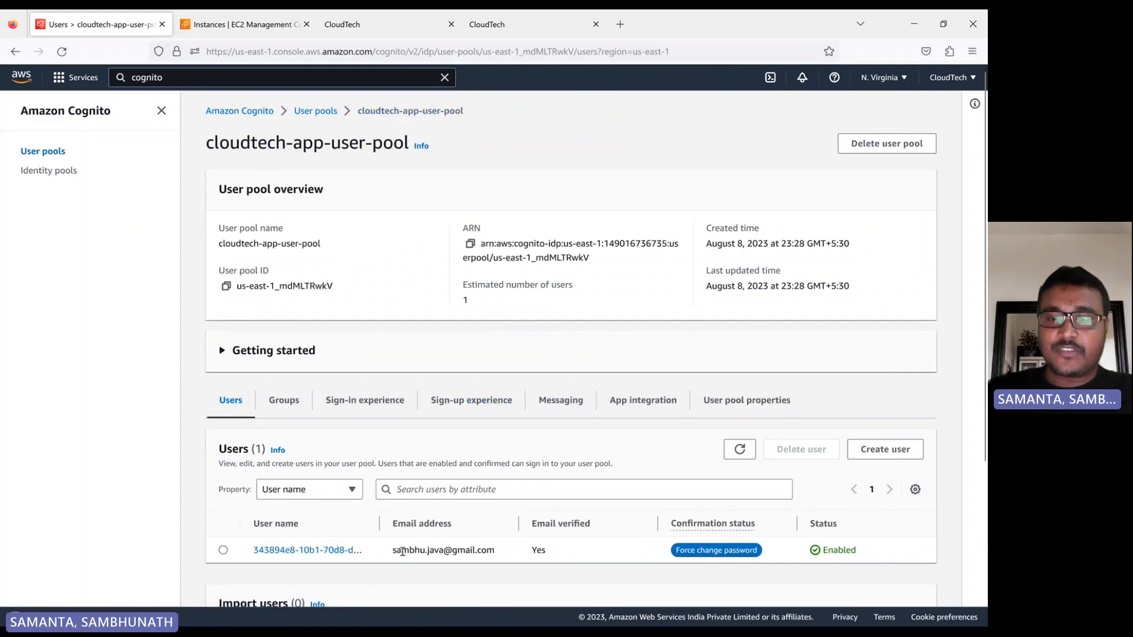
{"action": "left_click_drag", "start_coordinate": [396, 552], "coordinate": [487, 551]}
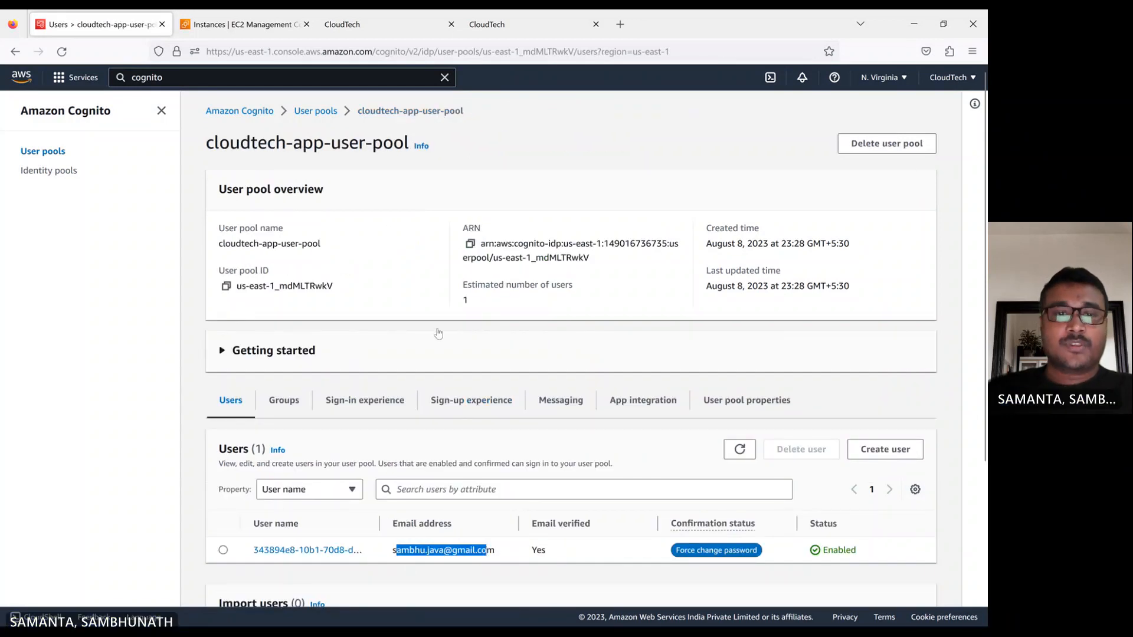
{"action": "scroll", "coordinate": [390, 446], "scroll_direction": "down", "scroll_amount": 1}
{"action": "scroll", "coordinate": [389, 447], "scroll_direction": "down", "scroll_amount": 3}
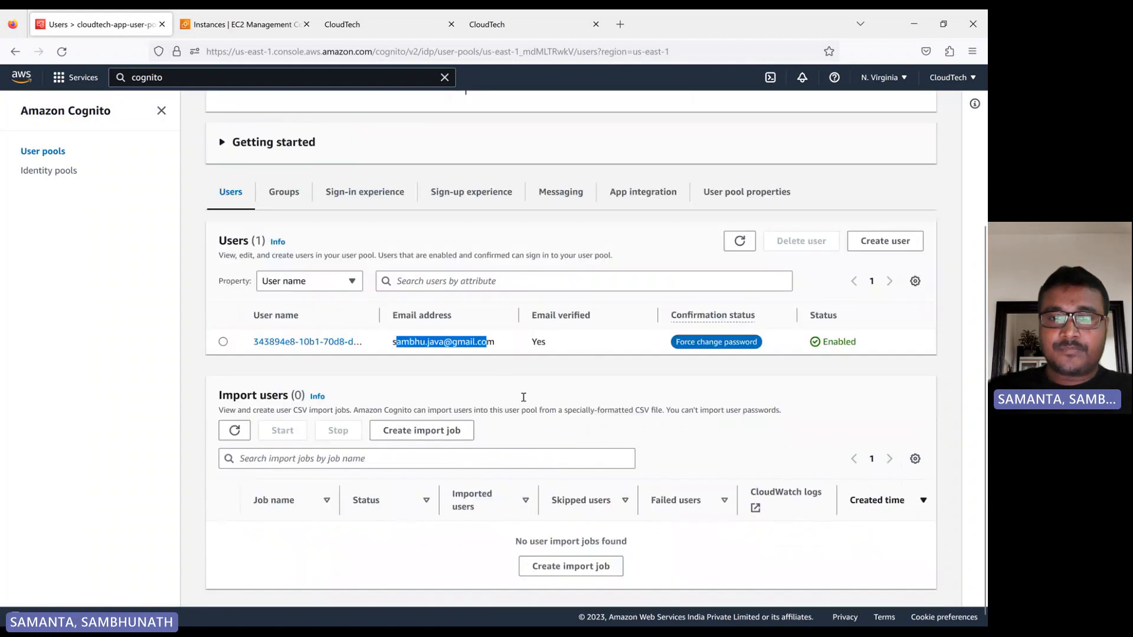
{"action": "left_click", "coordinate": [499, 356]}
{"action": "scroll", "coordinate": [481, 357], "scroll_direction": "up", "scroll_amount": 1}
{"action": "scroll", "coordinate": [481, 356], "scroll_direction": "up", "scroll_amount": 1}
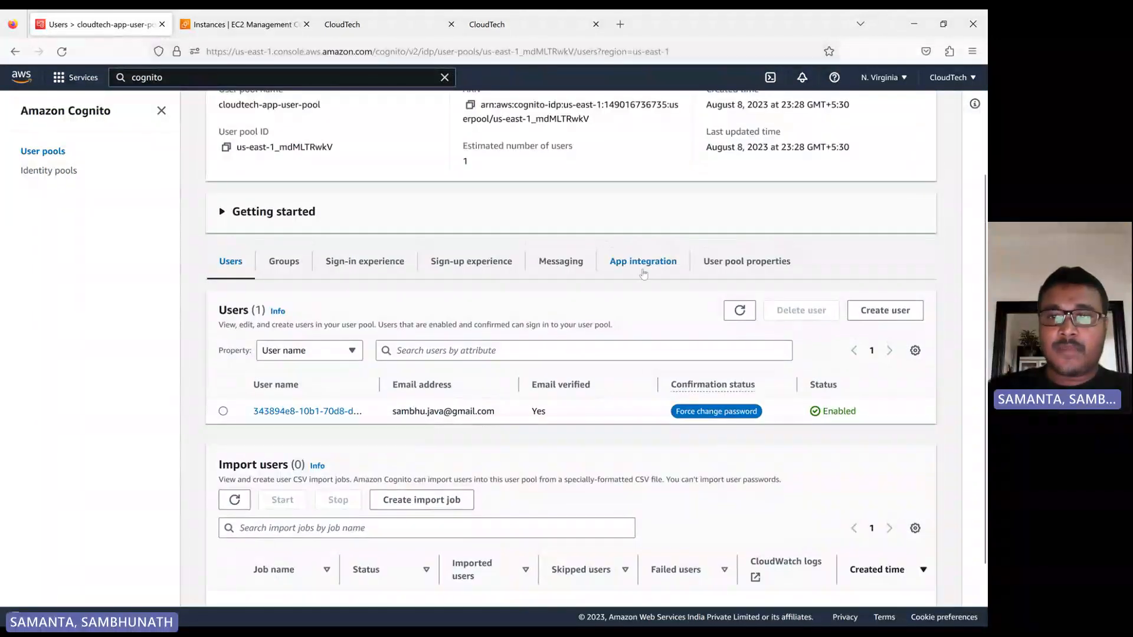
Find the cloudtech-app client in the pool's app integration settings and highlight its client ID.
{"action": "left_click", "coordinate": [642, 260]}
{"action": "scroll", "coordinate": [423, 395], "scroll_direction": "down", "scroll_amount": 3}
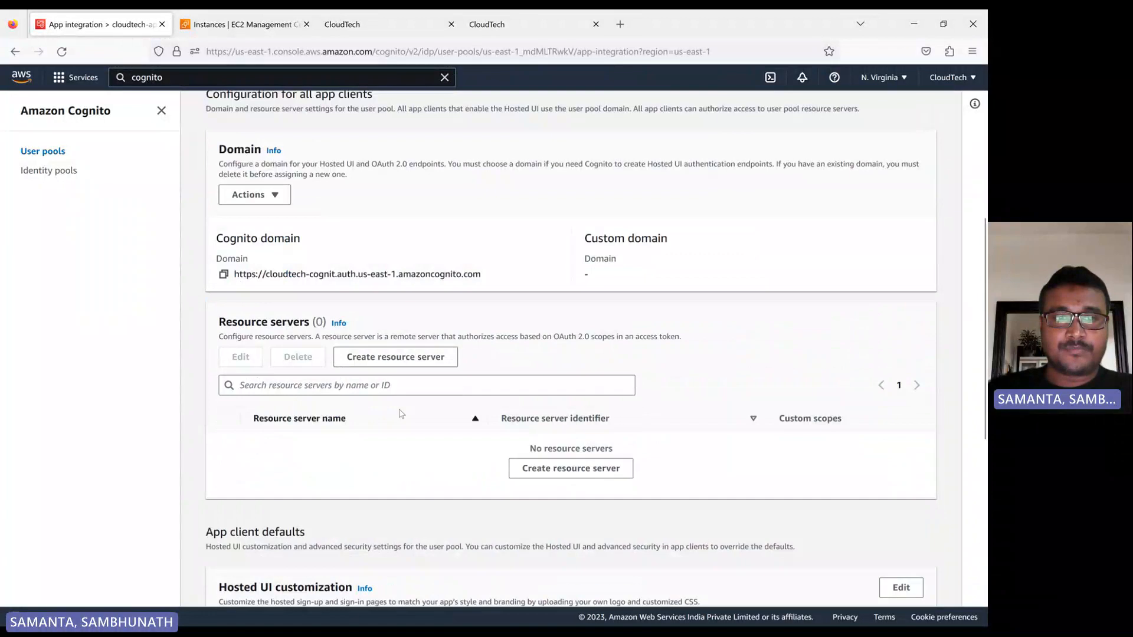
{"action": "scroll", "coordinate": [422, 423], "scroll_direction": "down", "scroll_amount": 7}
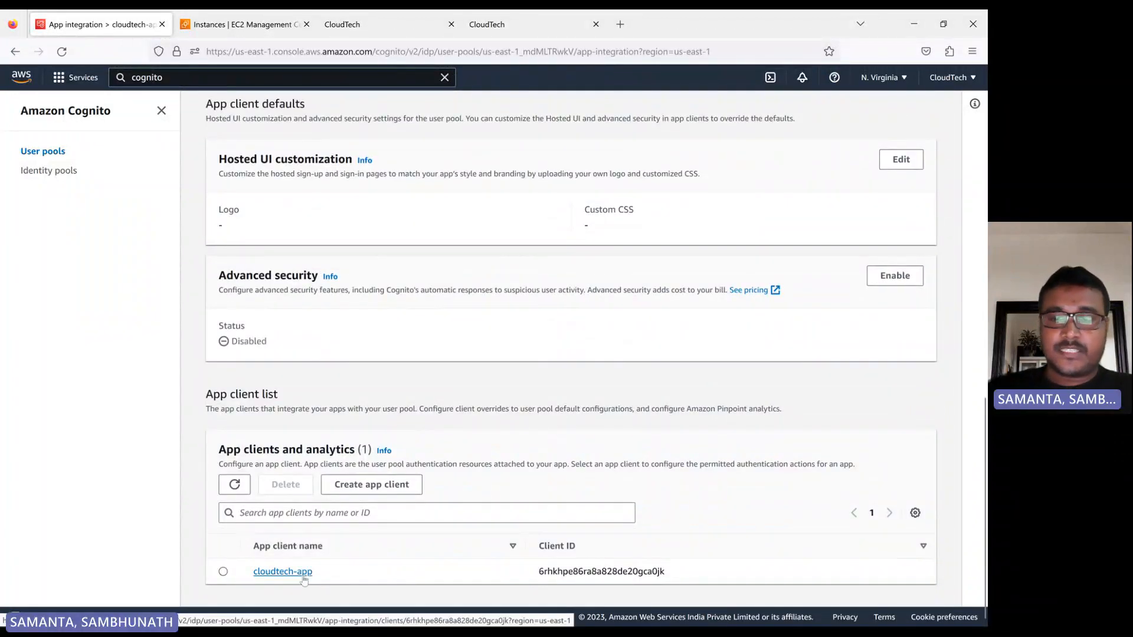
{"action": "left_click_drag", "start_coordinate": [678, 580], "coordinate": [539, 578]}
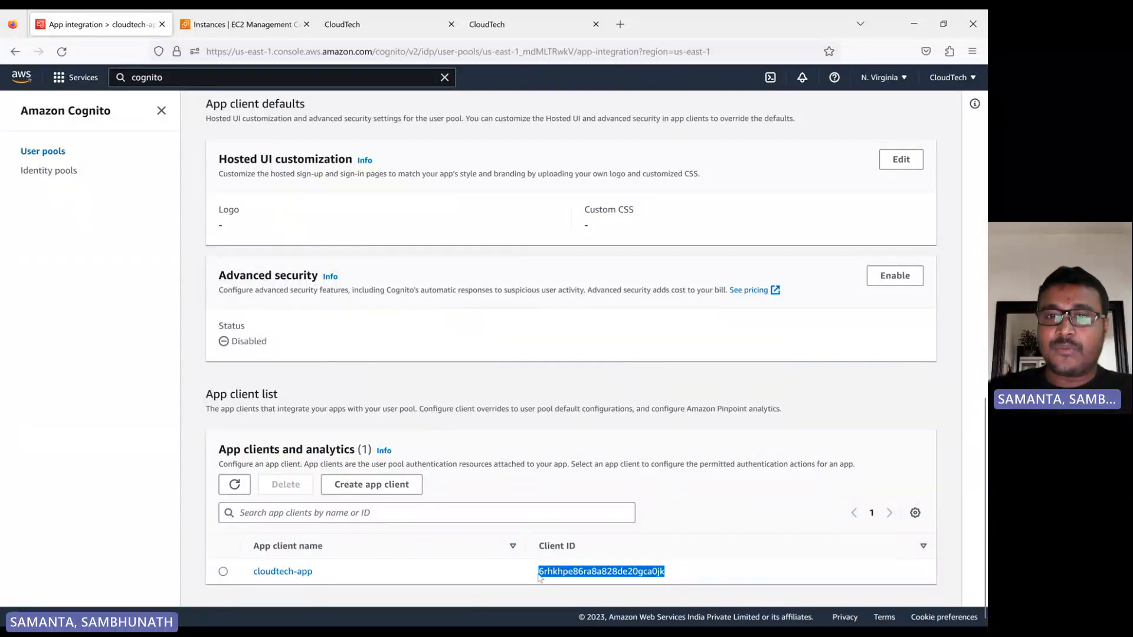
Copy the Cognito domain URL from the pool's app integration settings.
{"action": "scroll", "coordinate": [443, 481], "scroll_direction": "up", "scroll_amount": 11}
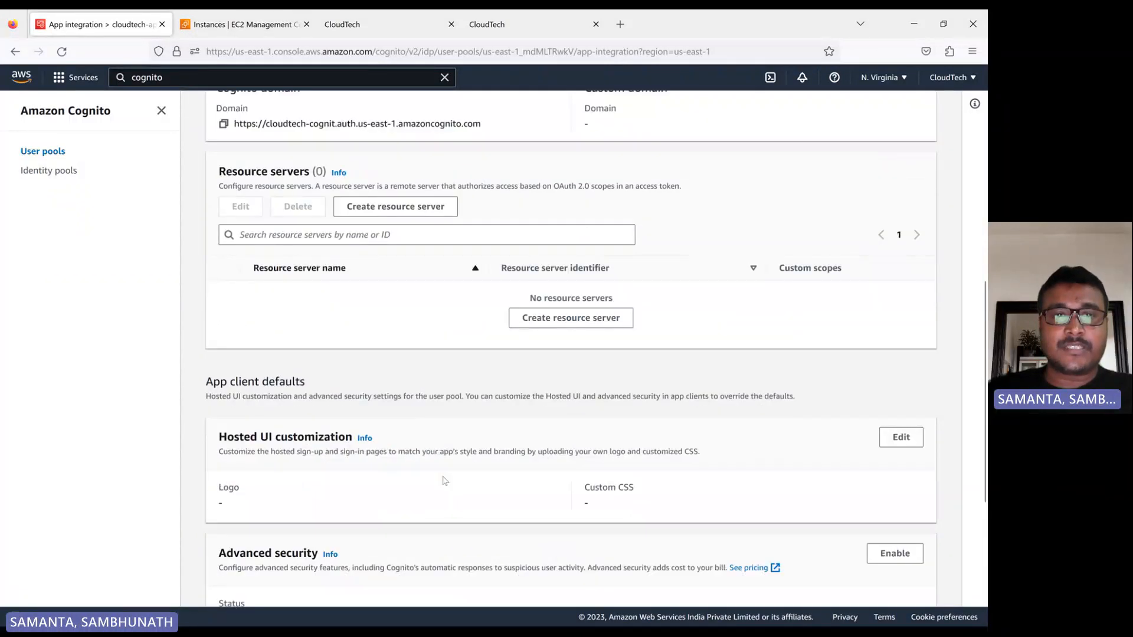
{"action": "scroll", "coordinate": [444, 481], "scroll_direction": "up", "scroll_amount": 3}
{"action": "scroll", "coordinate": [443, 481], "scroll_direction": "down", "scroll_amount": 3}
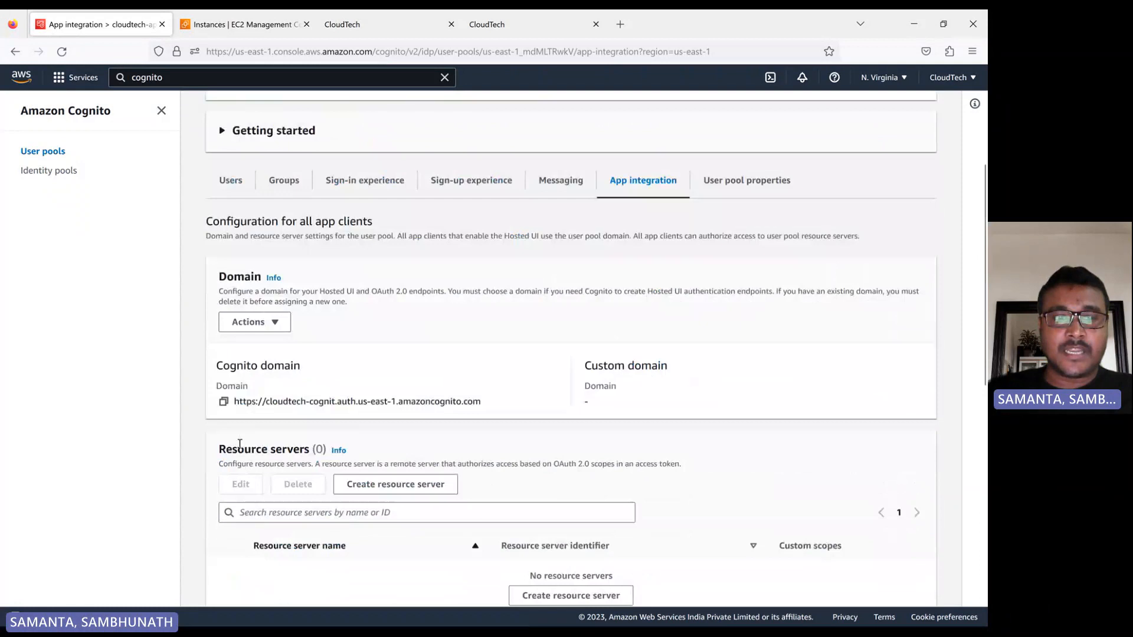
{"action": "left_click", "coordinate": [224, 407]}
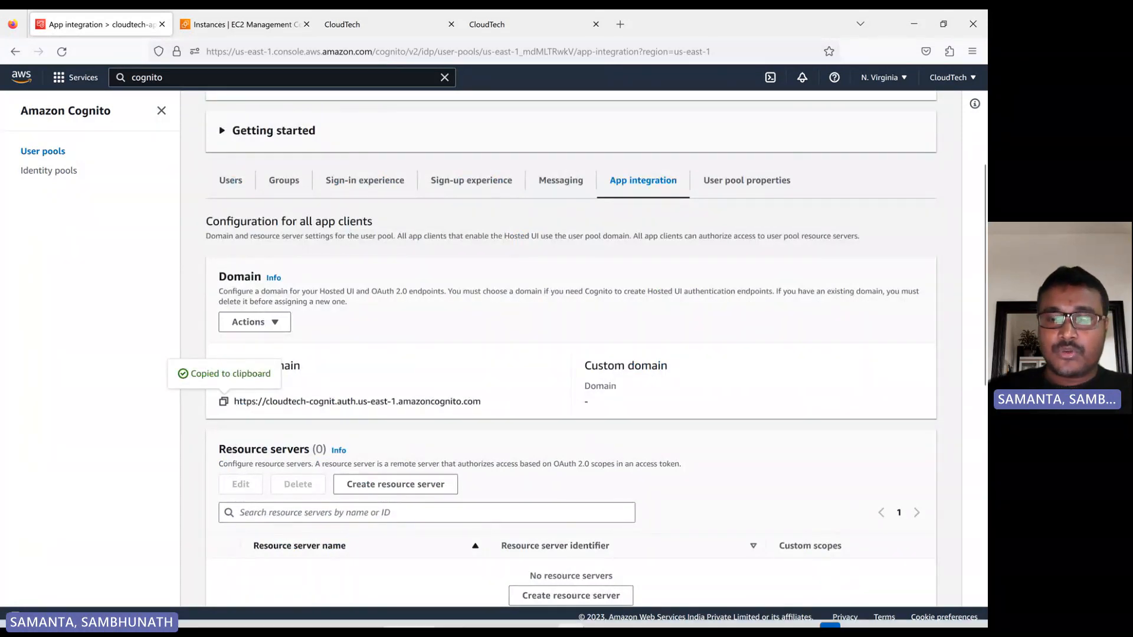
Switch to VS Code, open steps.txt in the AWS-Cognito folder and paste the Cognito domain URL on a new line below the authorize URL template.
{"action": "mouse_move", "coordinate": [578, 609]}
{"action": "left_click", "coordinate": [542, 612]}
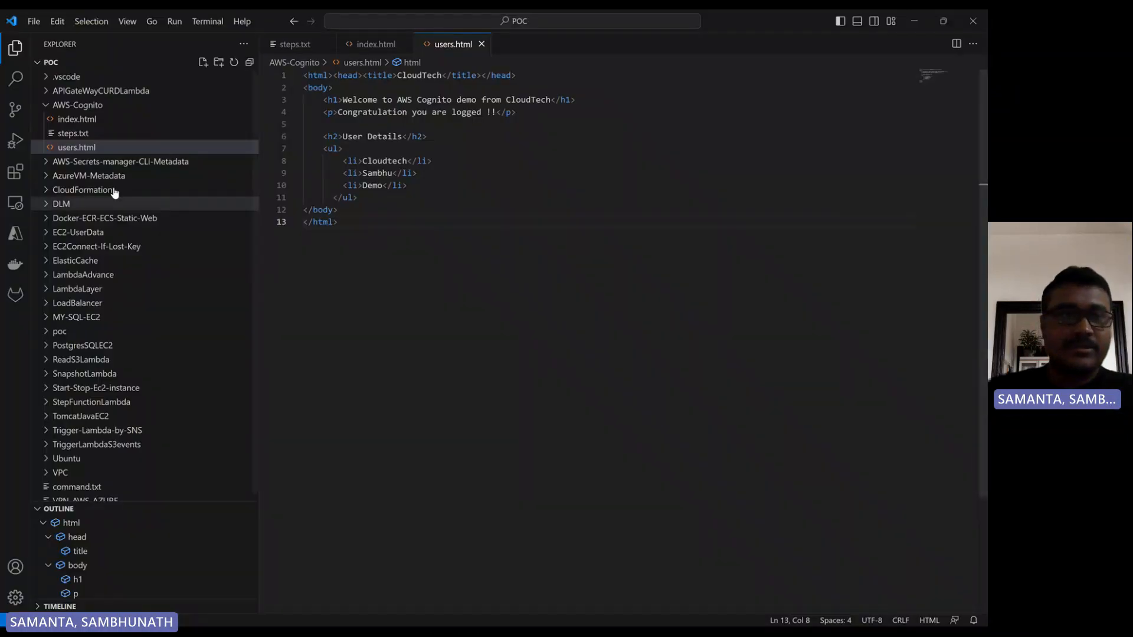
{"action": "left_click", "coordinate": [62, 135]}
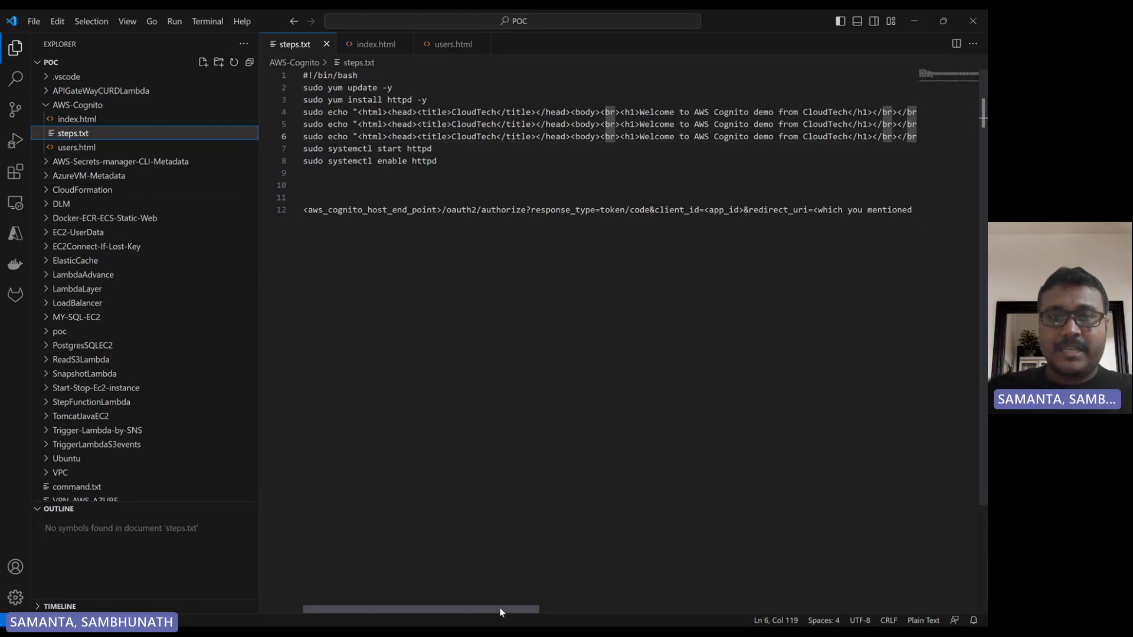
{"action": "left_click", "coordinate": [509, 276]}
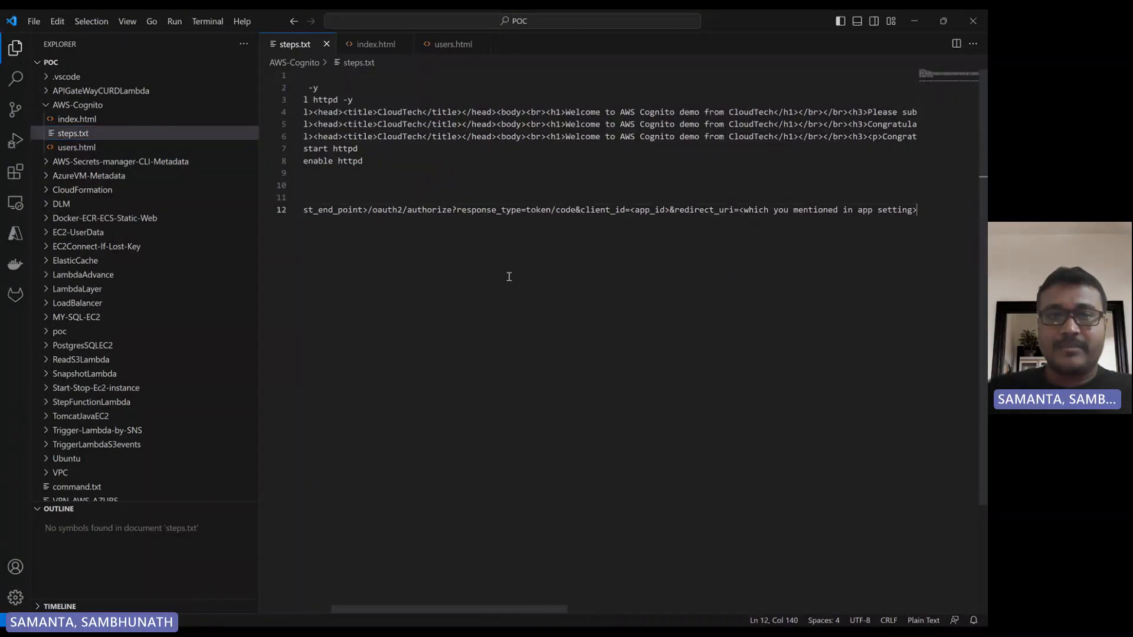
{"action": "key", "text": "Return"}
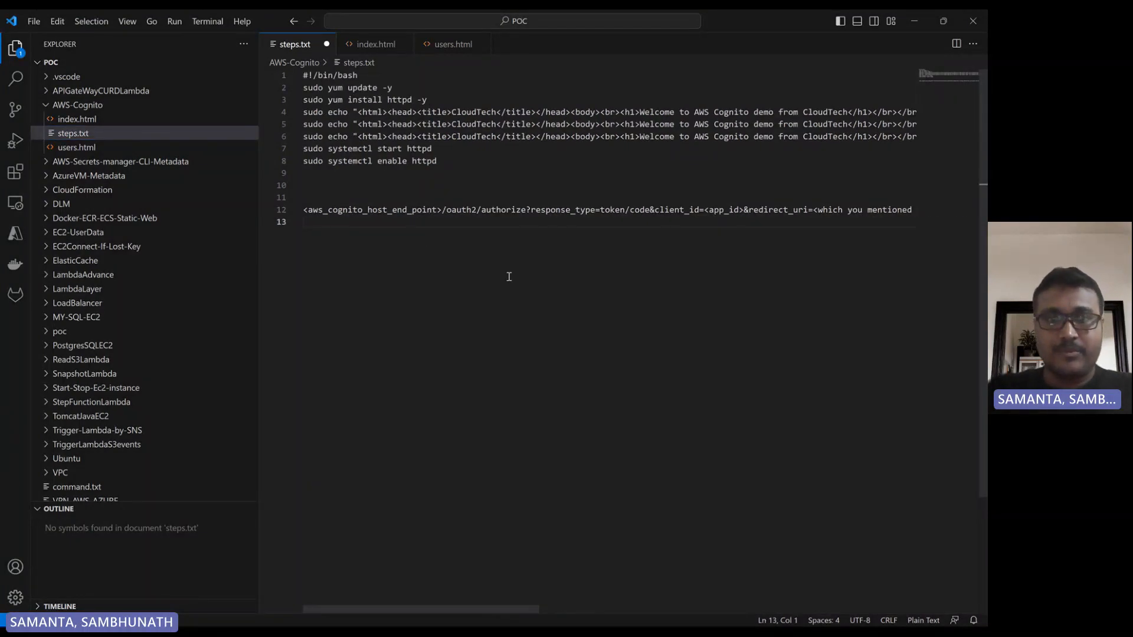
{"action": "key", "text": "ctrl+v"}
Extend the pasted domain URL with the path /oauth2/authorize?
{"action": "type", "text": "/"}
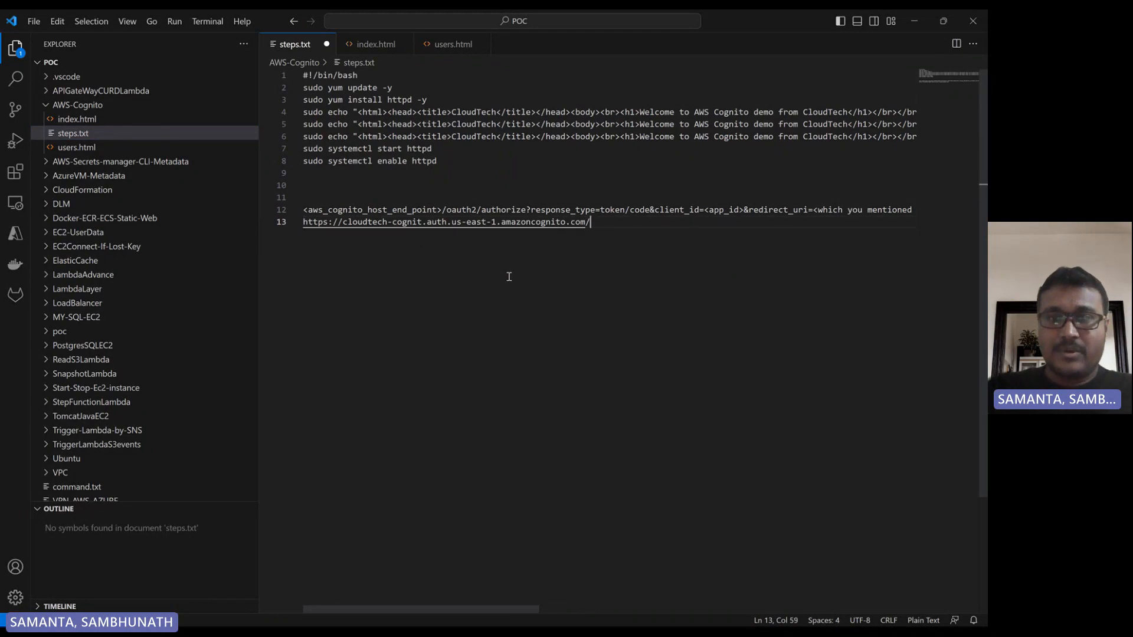
{"action": "type", "text": "oauth2"}
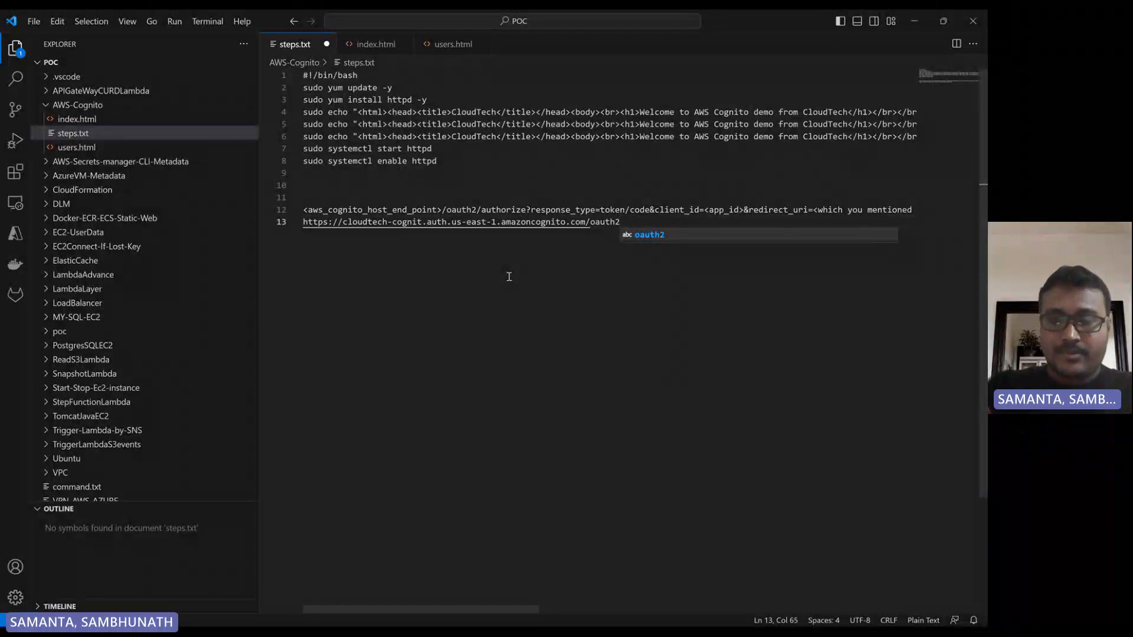
{"action": "type", "text": "/au"}
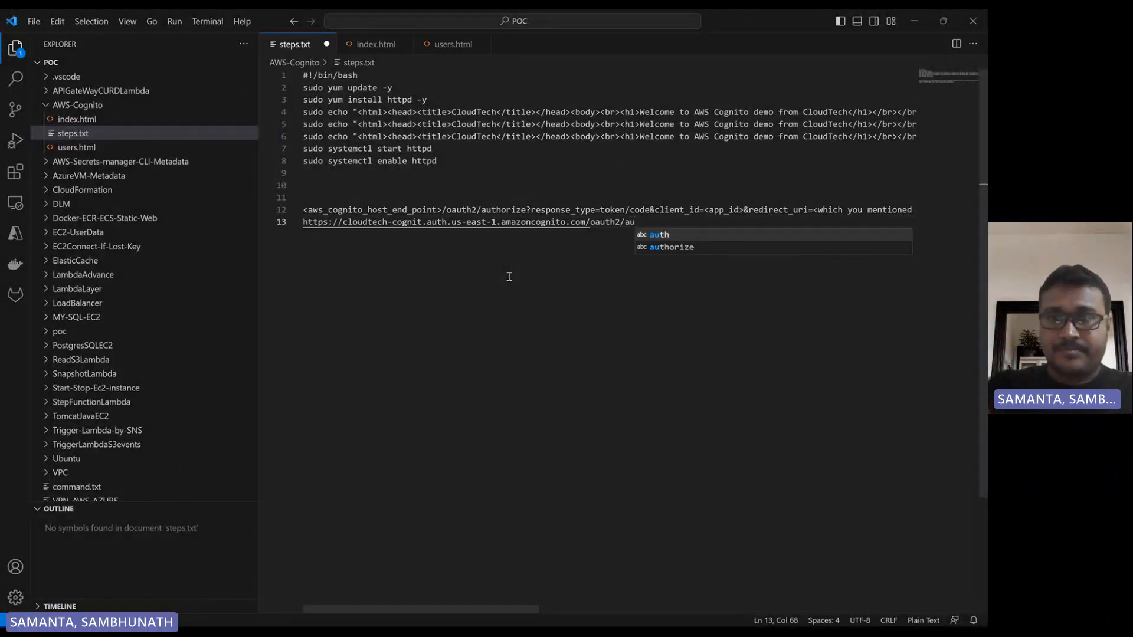
{"action": "type", "text": "thorize"}
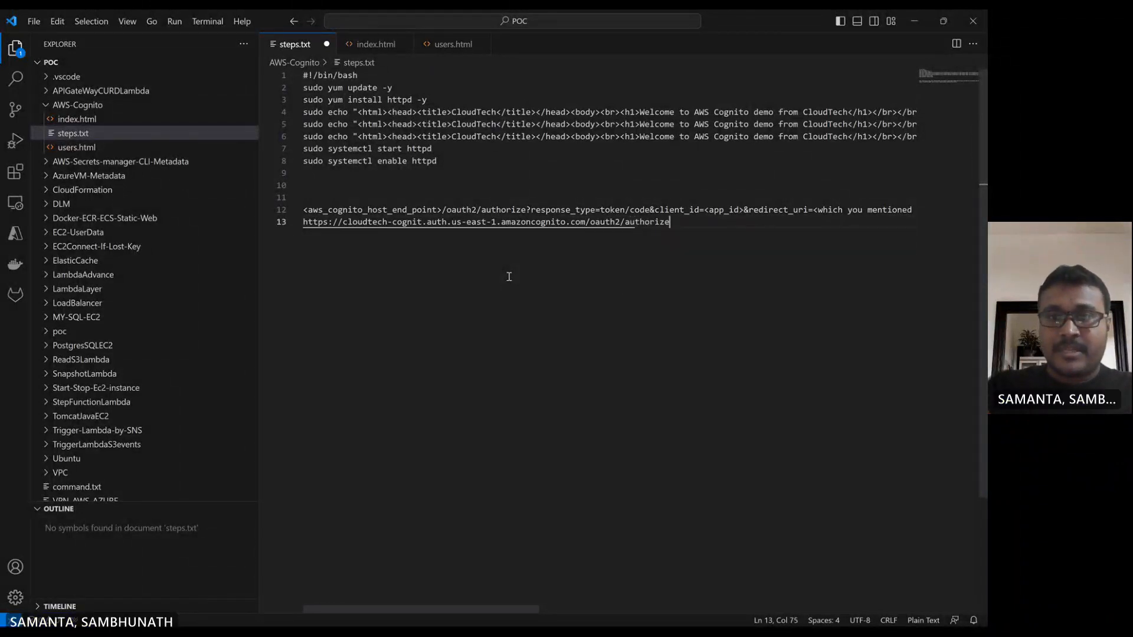
{"action": "type", "text": "?"}
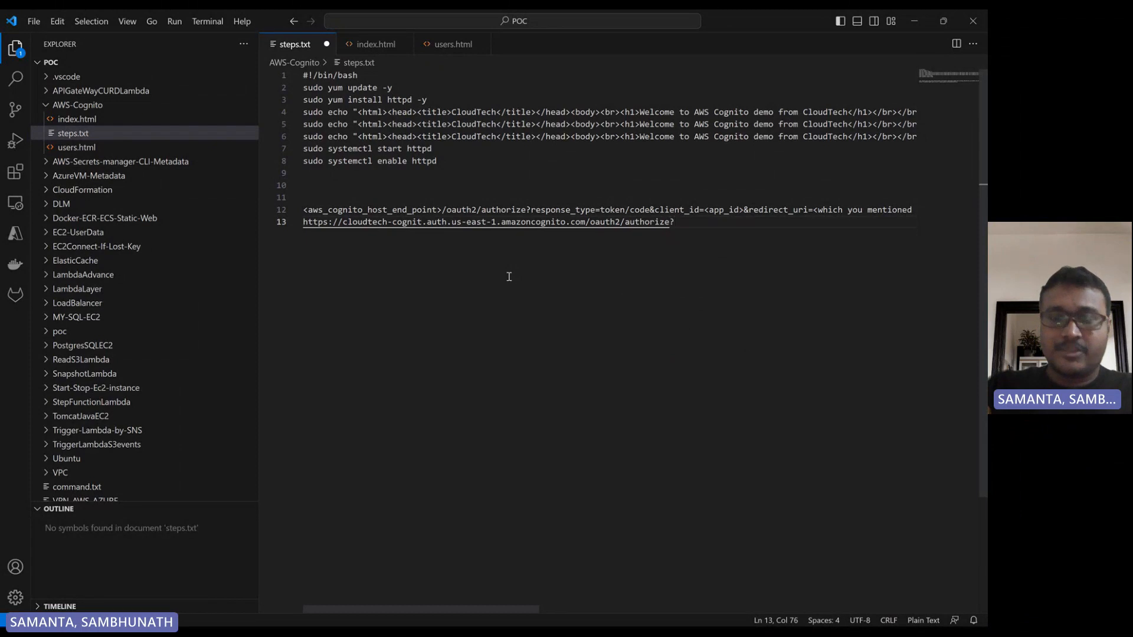
{"action": "type", "text": "re"}
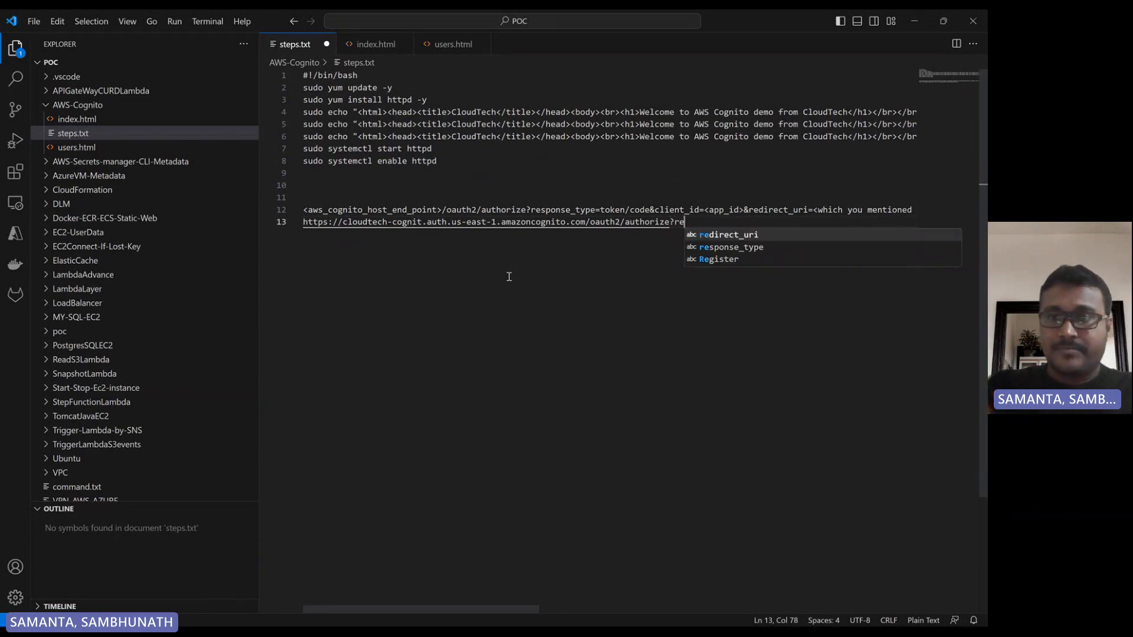
Add the parameter response_type=token followed by & to the authorize URL.
{"action": "key", "text": "Down"}
{"action": "key", "text": "Tab"}
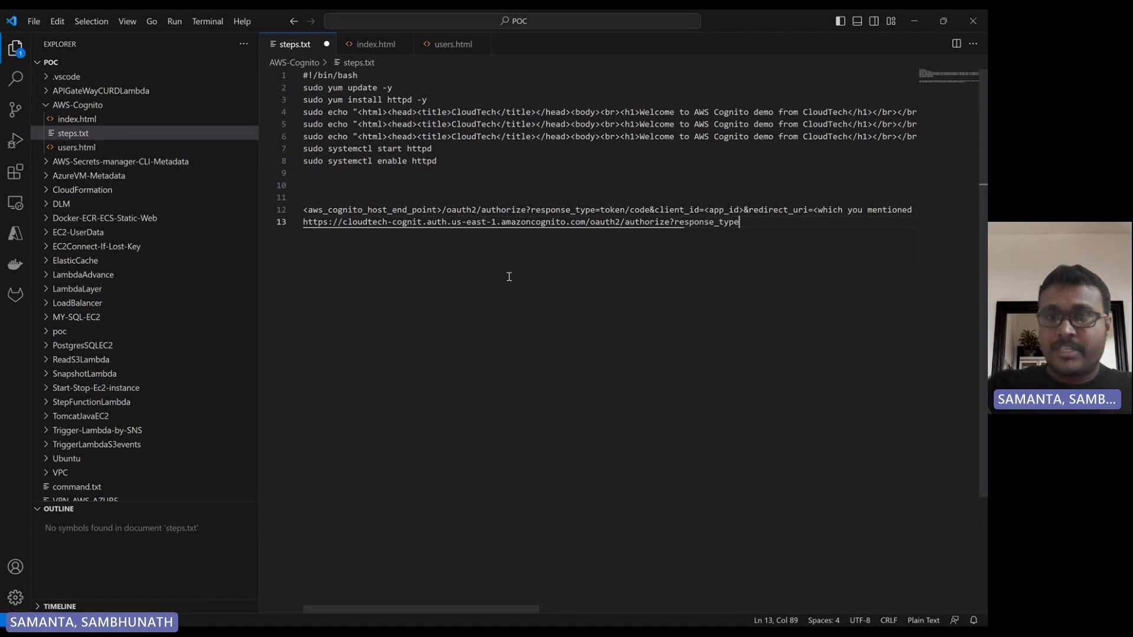
{"action": "type", "text": "="}
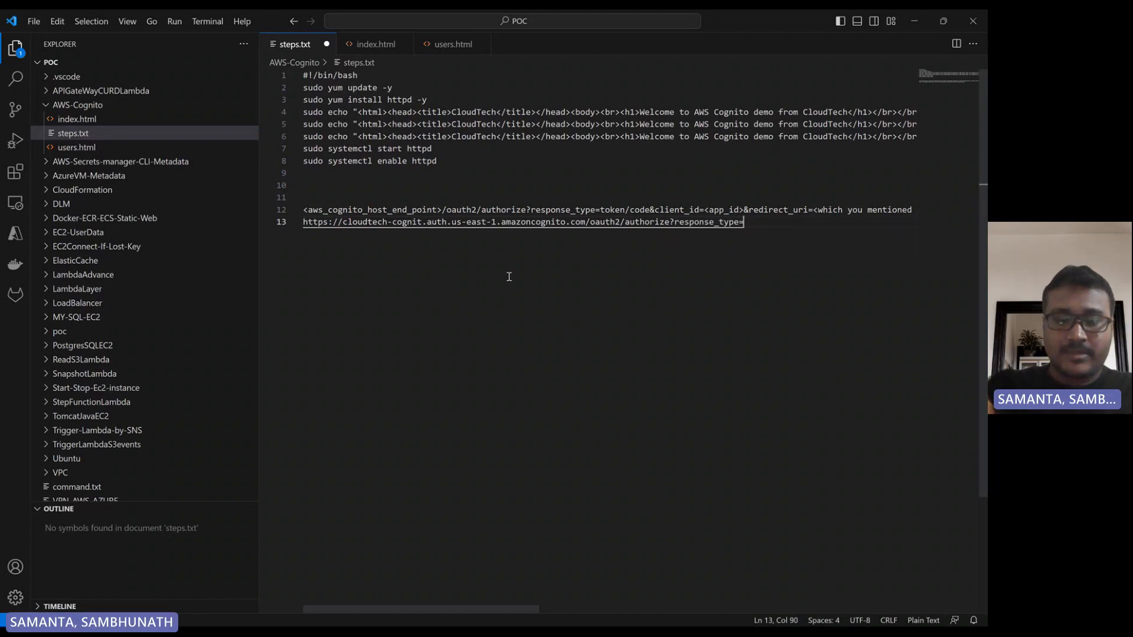
{"action": "type", "text": "code"}
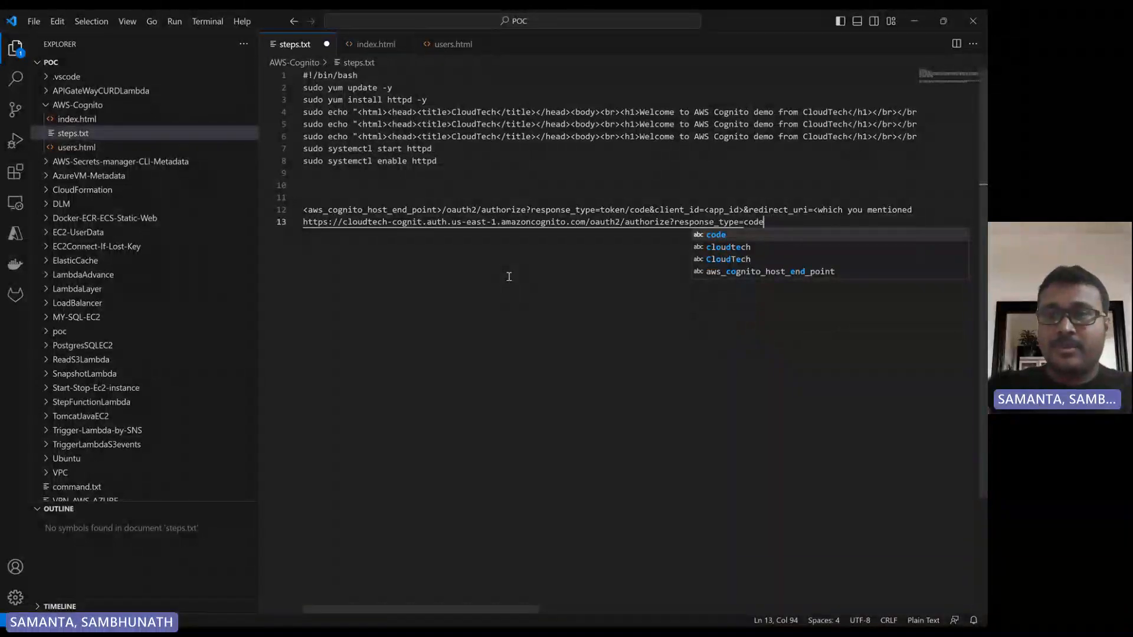
{"action": "key", "text": "BackSpace"}
{"action": "key", "text": "BackSpace"}
{"action": "key", "text": "BackSpace"}
{"action": "key", "text": "BackSpace"}
{"action": "type", "text": "to"}
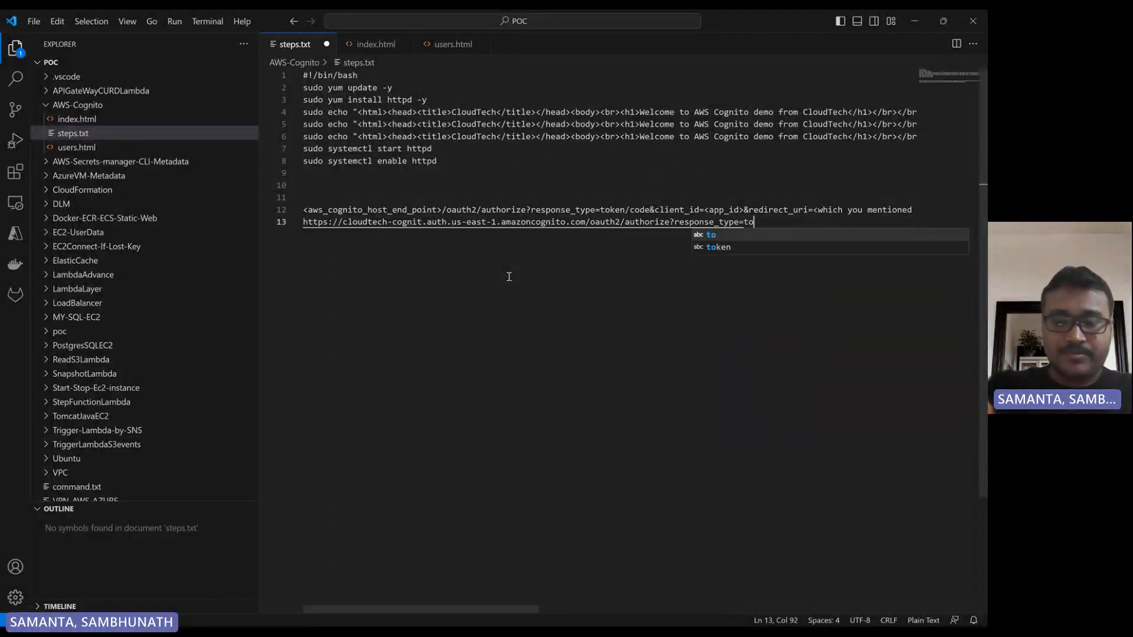
{"action": "type", "text": "ken"}
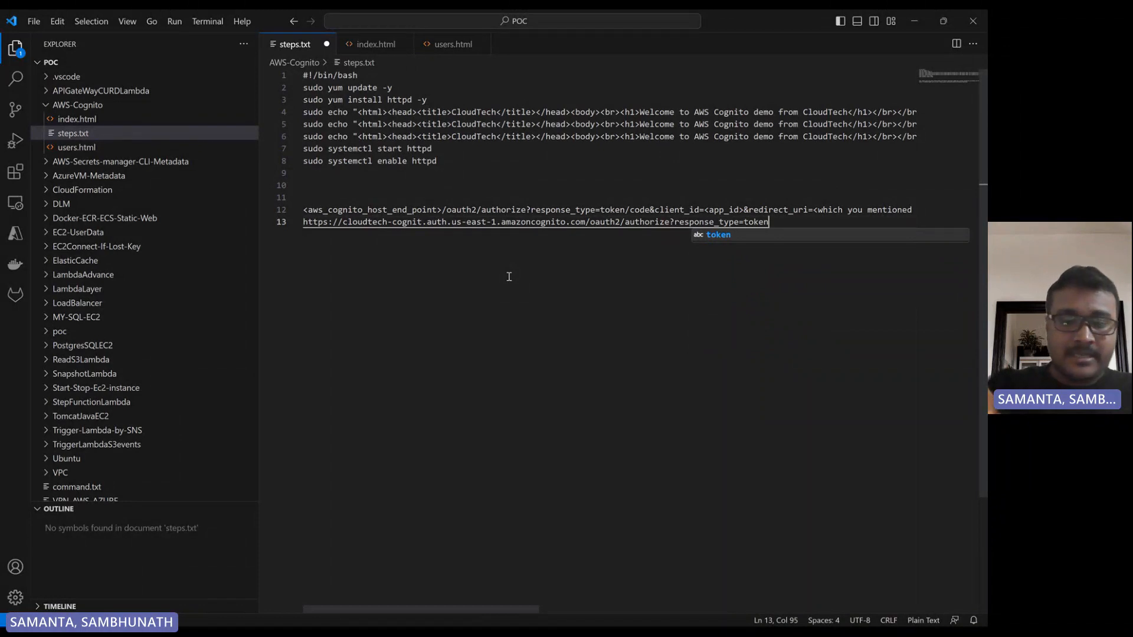
{"action": "type", "text": "&"}
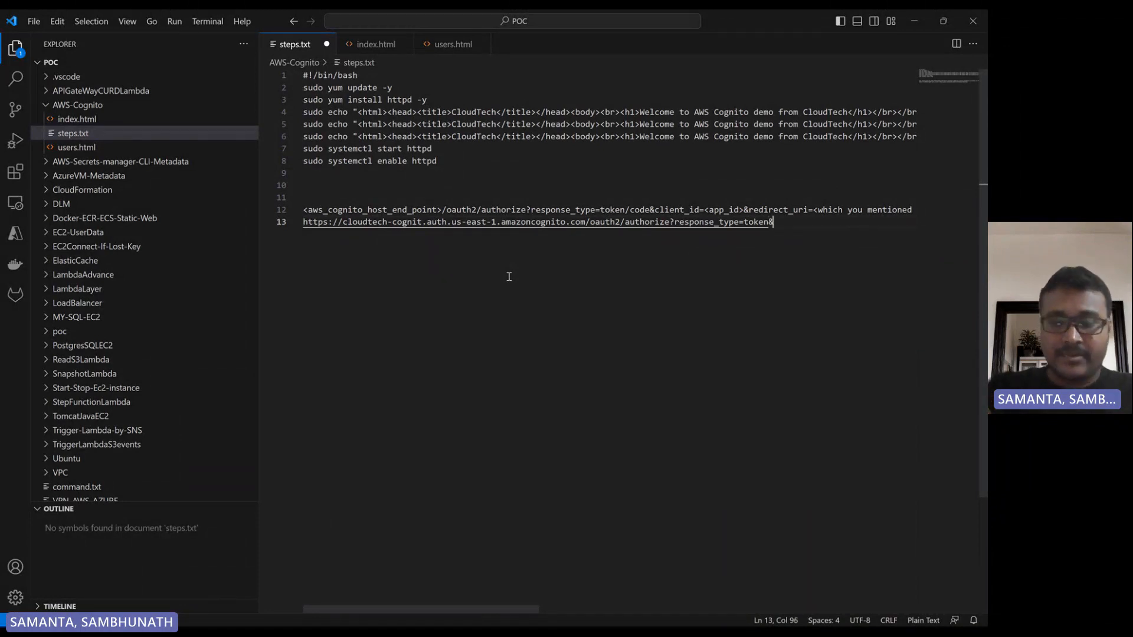
{"action": "type", "text": "client"}
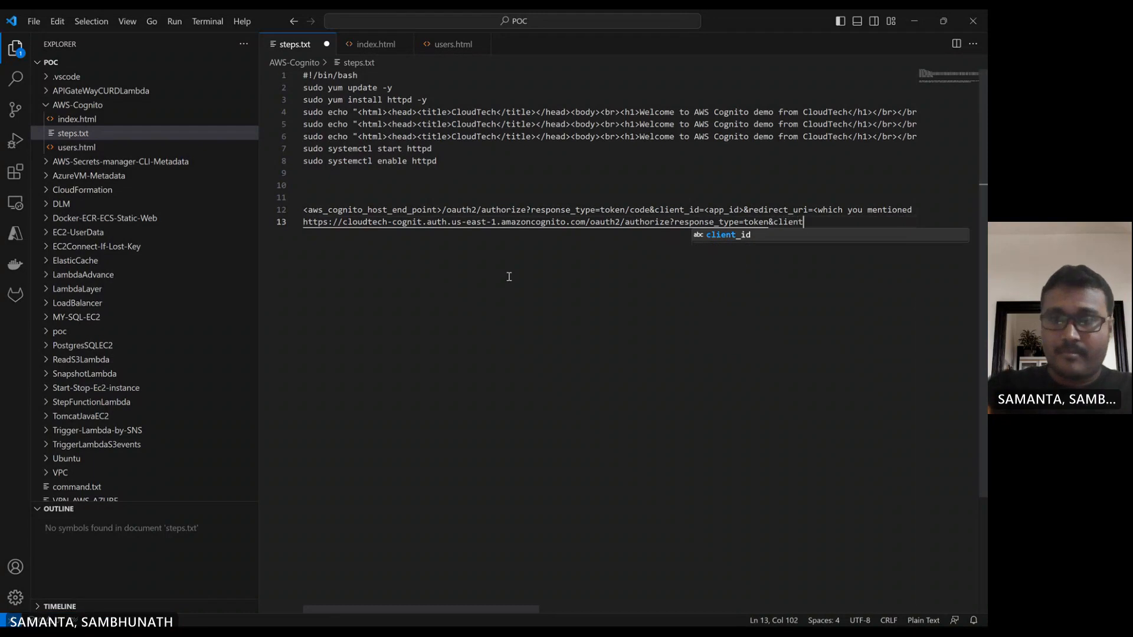
{"action": "type", "text": "_id"}
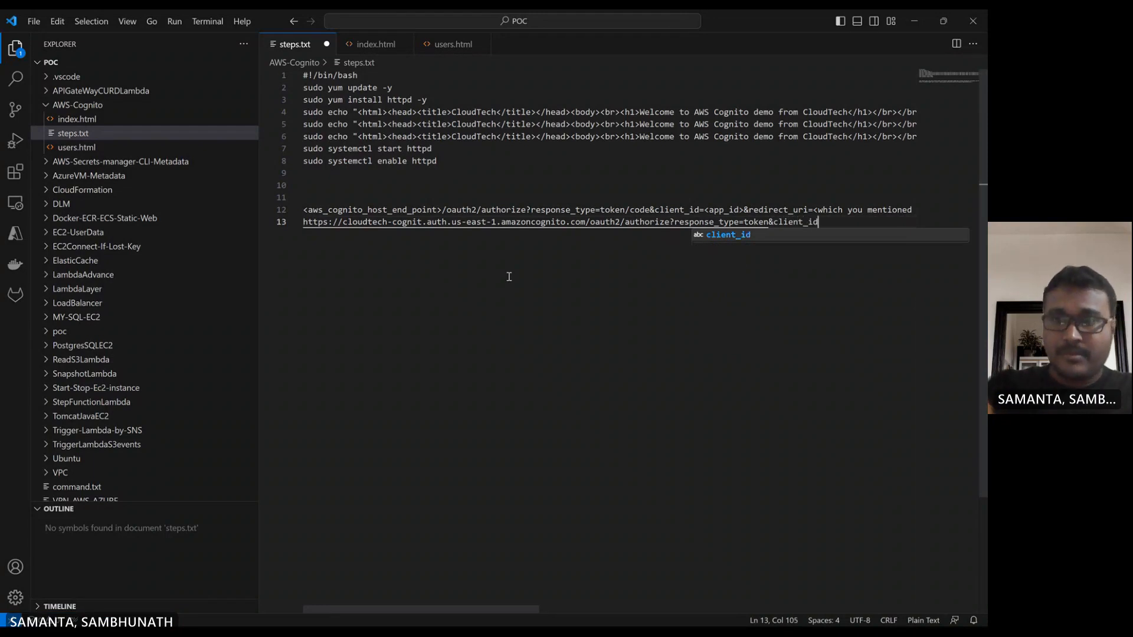
{"action": "type", "text": "="}
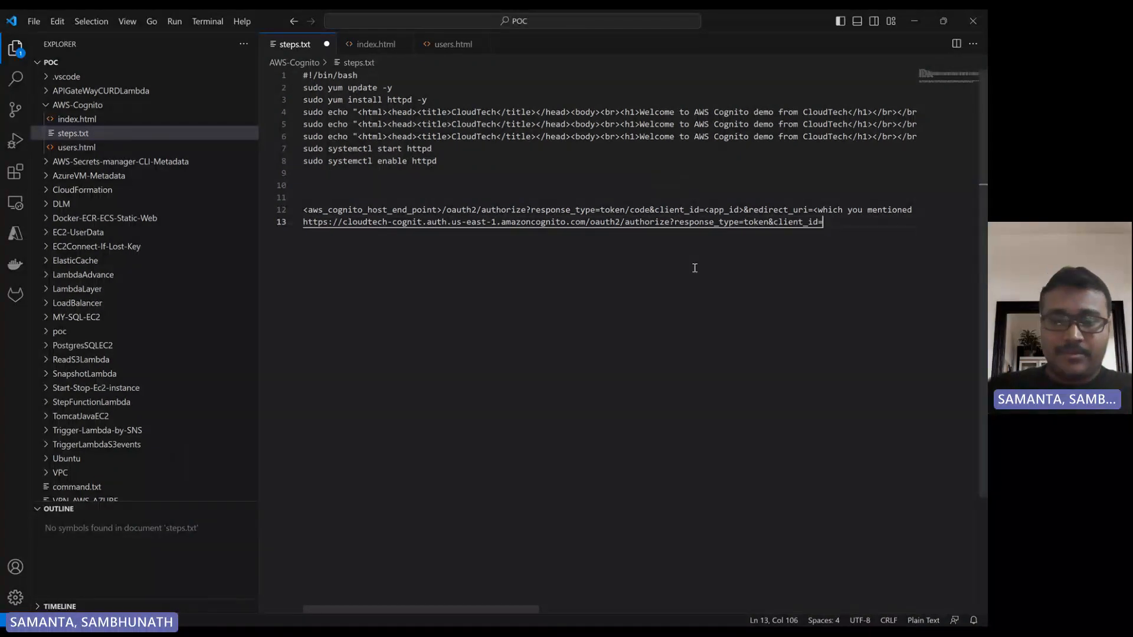
{"action": "type", "text": "&"}
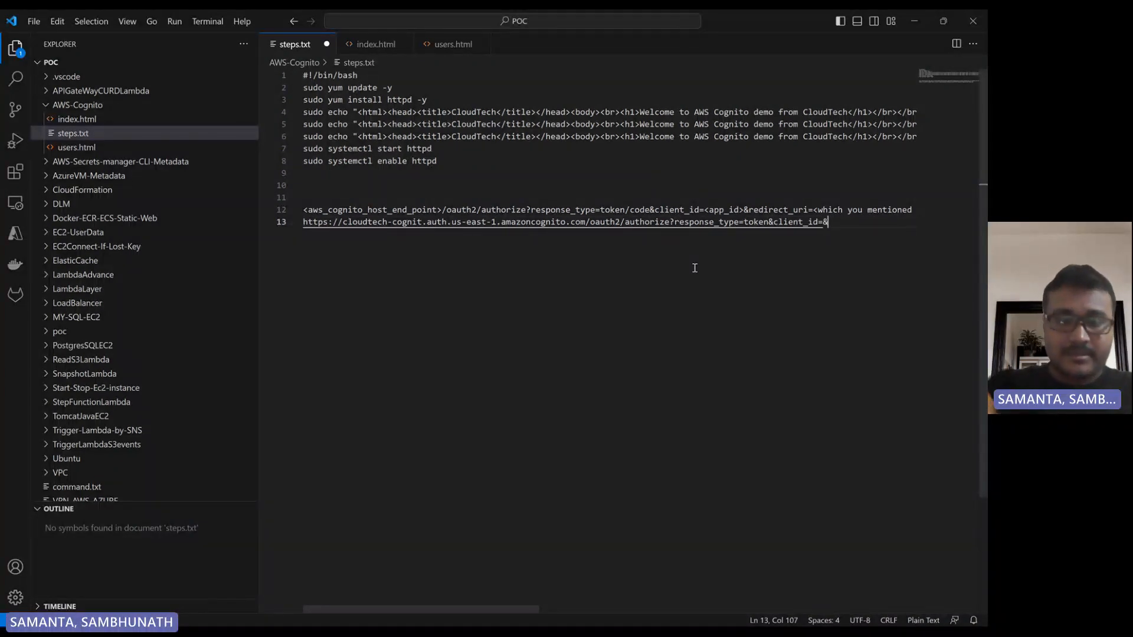
{"action": "type", "text": "redire"}
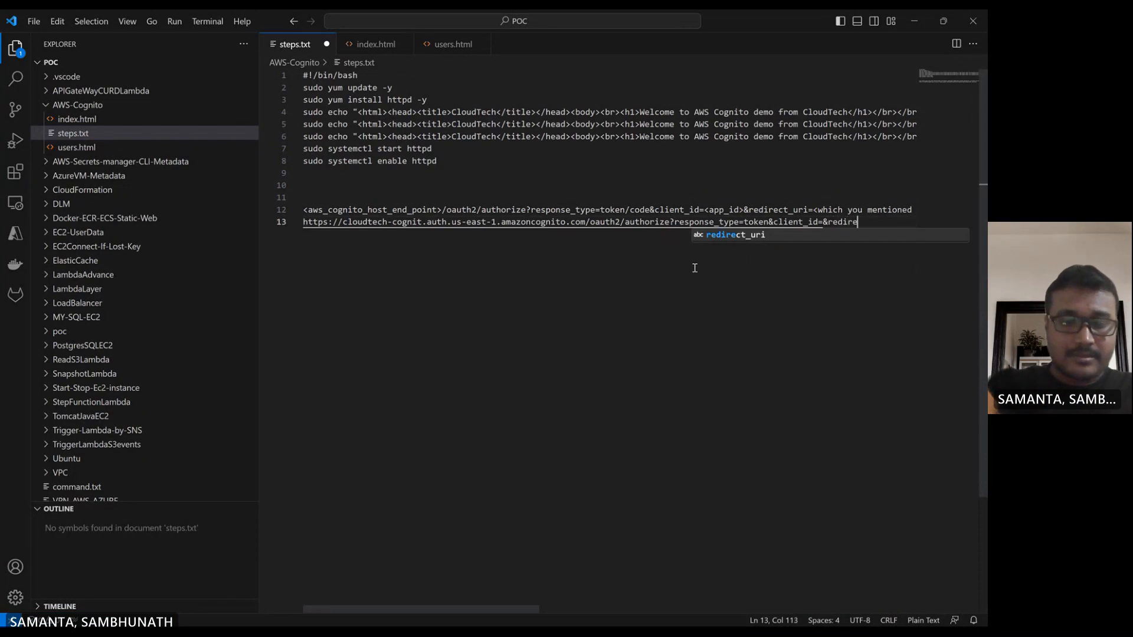
{"action": "type", "text": "ct"}
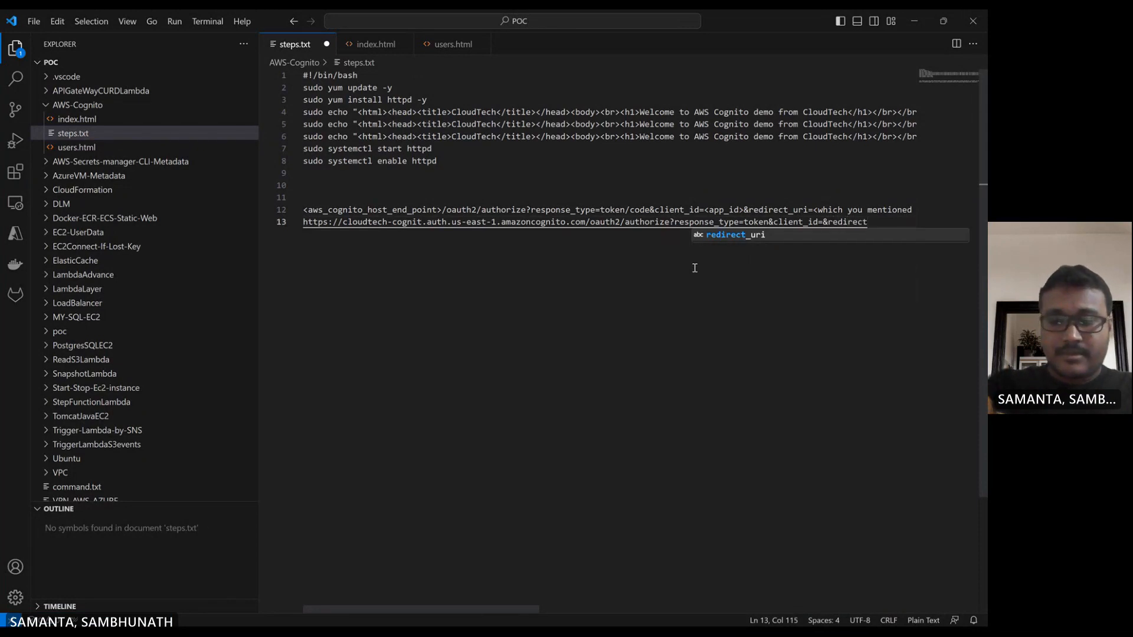
{"action": "type", "text": "_uri"}
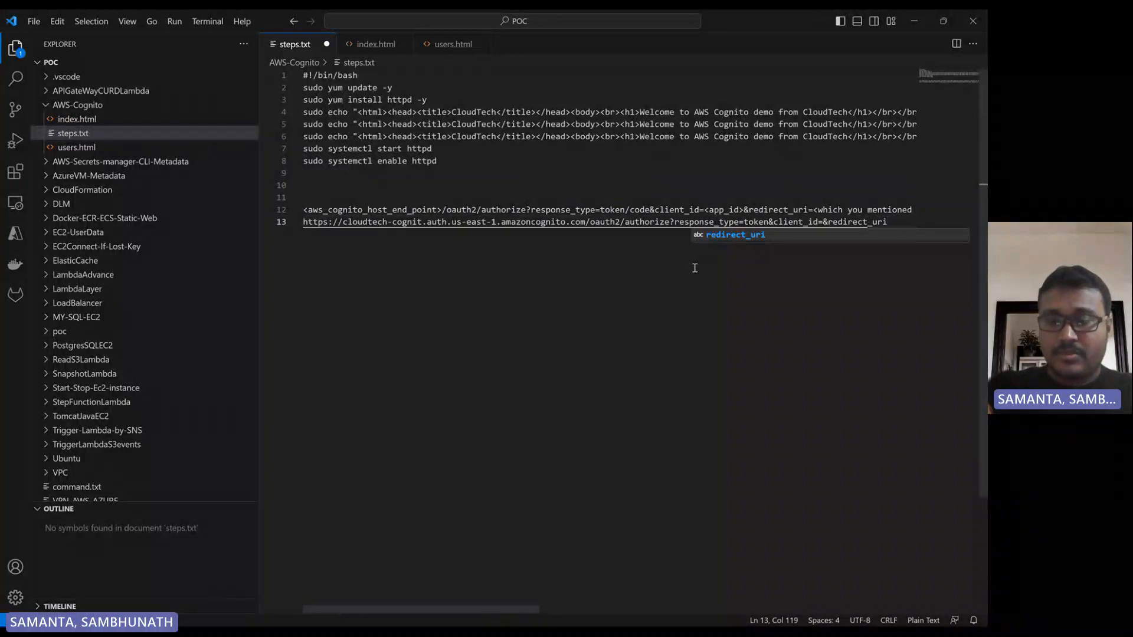
{"action": "type", "text": "="}
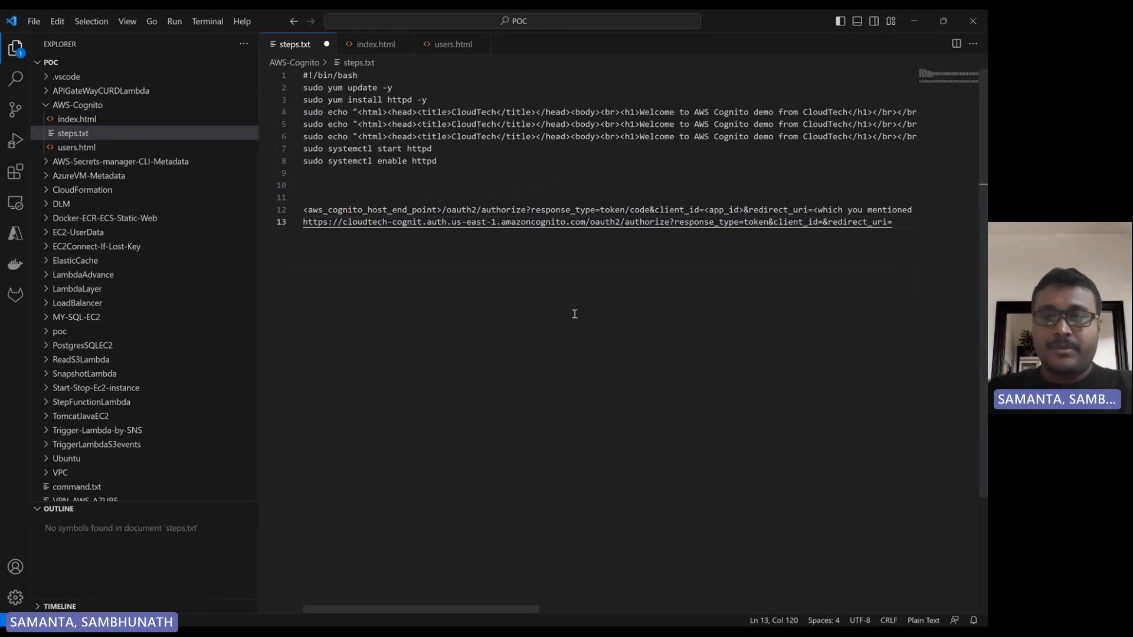
Copy the cloudtech-app client ID from the Cognito console in Firefox and insert it as the client_id value of the URL in VS Code.
{"action": "mouse_move", "coordinate": [679, 627]}
{"action": "left_click", "coordinate": [570, 613]}
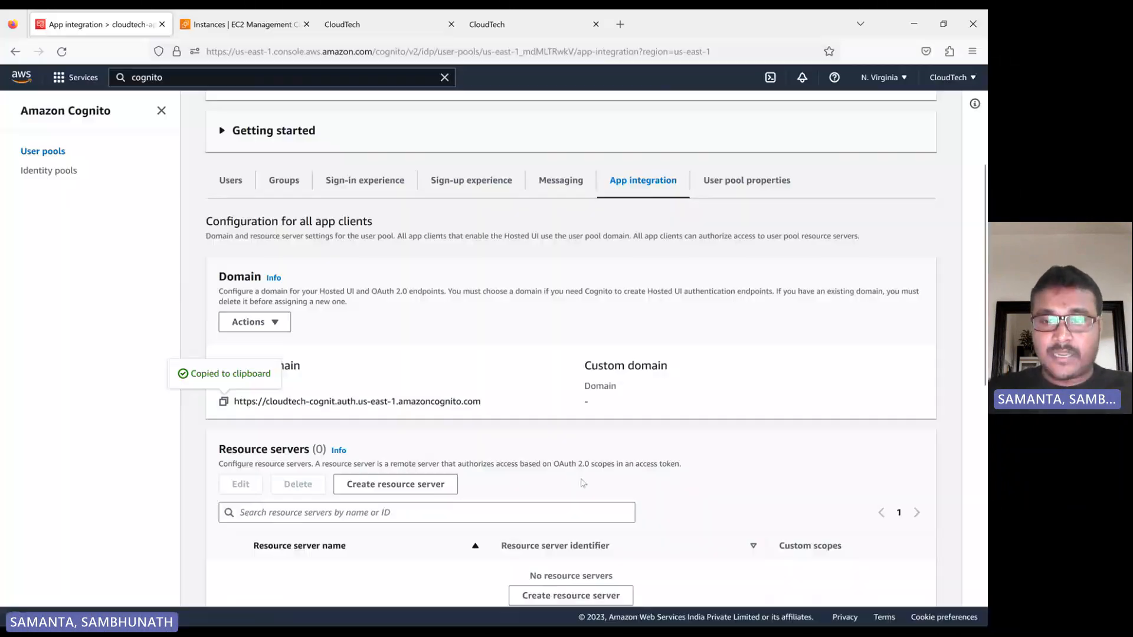
{"action": "scroll", "coordinate": [488, 409], "scroll_direction": "down", "scroll_amount": 10}
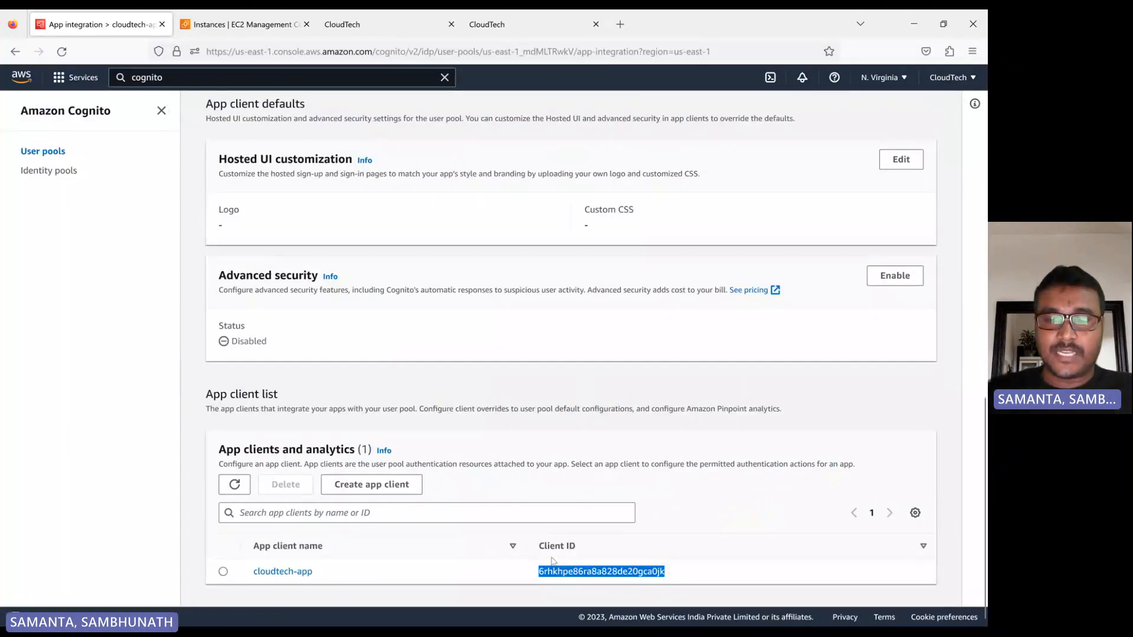
{"action": "right_click", "coordinate": [568, 574]}
{"action": "left_click", "coordinate": [594, 429]}
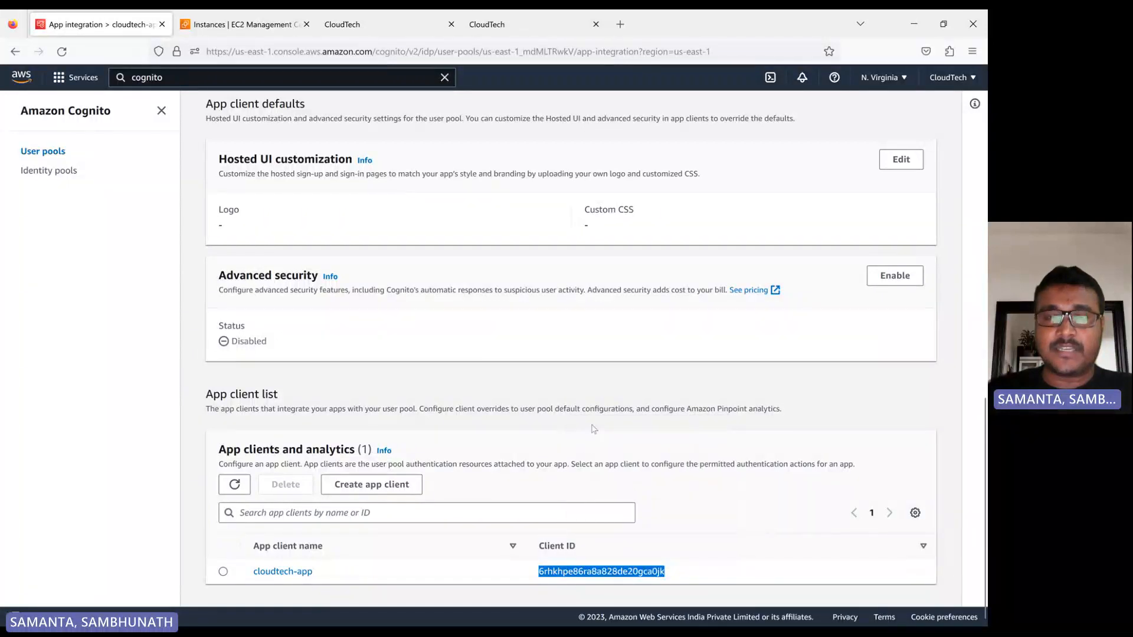
{"action": "scroll", "coordinate": [594, 429], "scroll_direction": "up", "scroll_amount": 10}
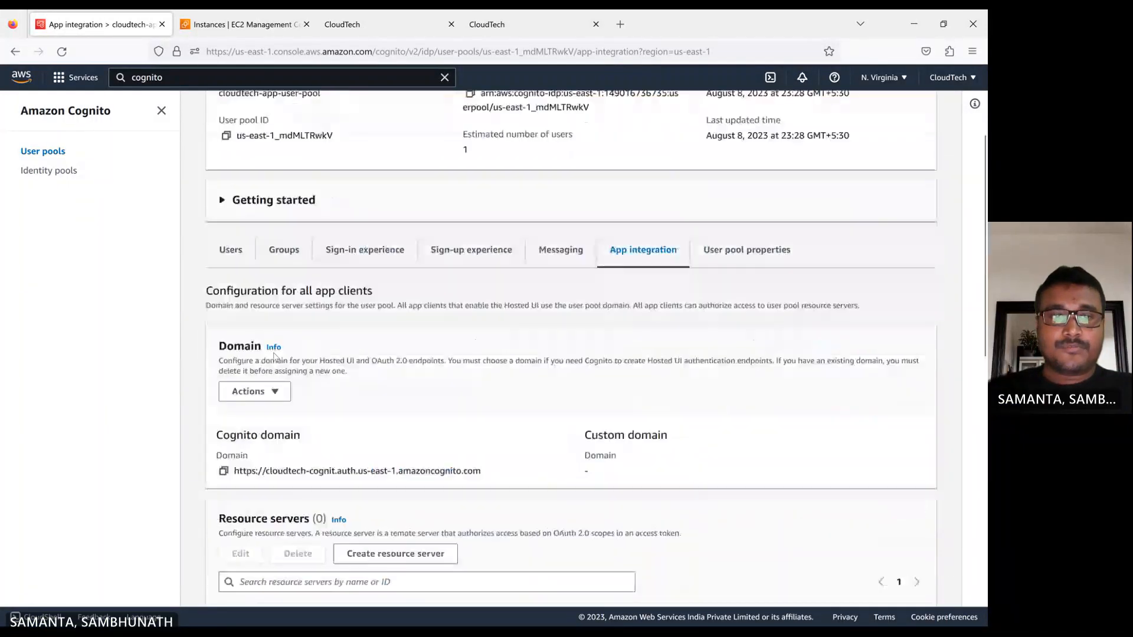
{"action": "mouse_move", "coordinate": [600, 615]}
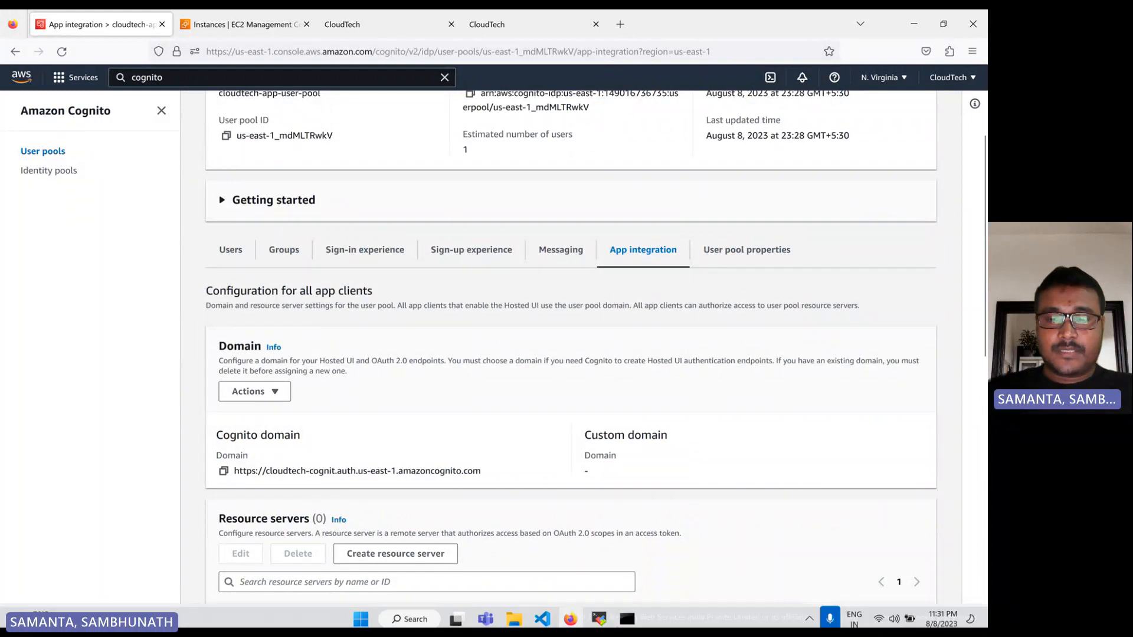
{"action": "left_click", "coordinate": [542, 612]}
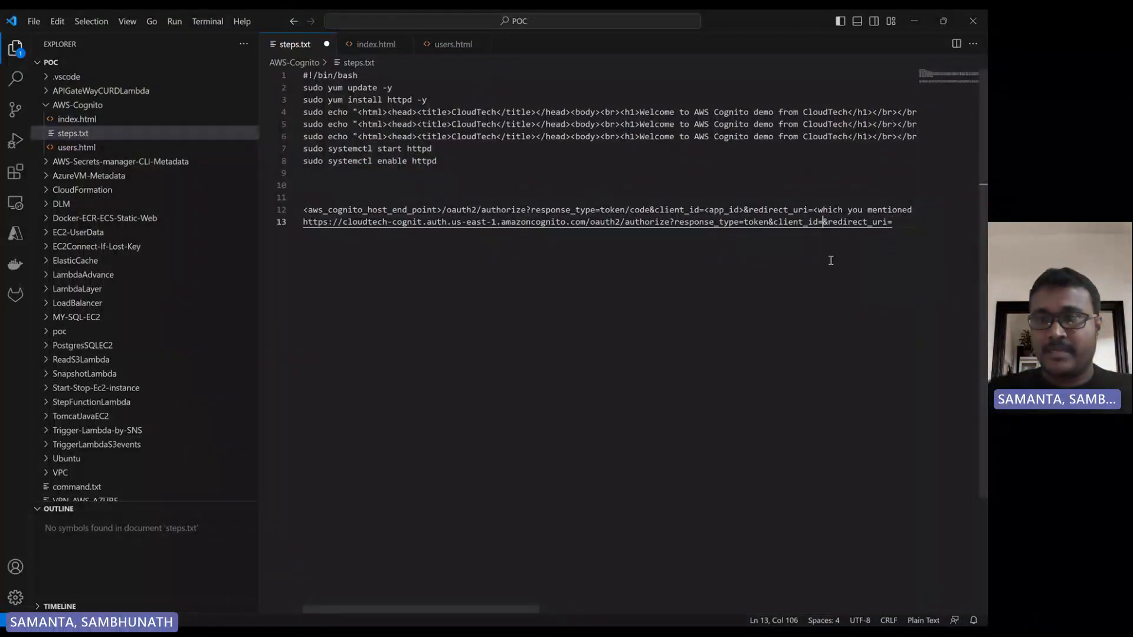
{"action": "key", "text": "ctrl+v"}
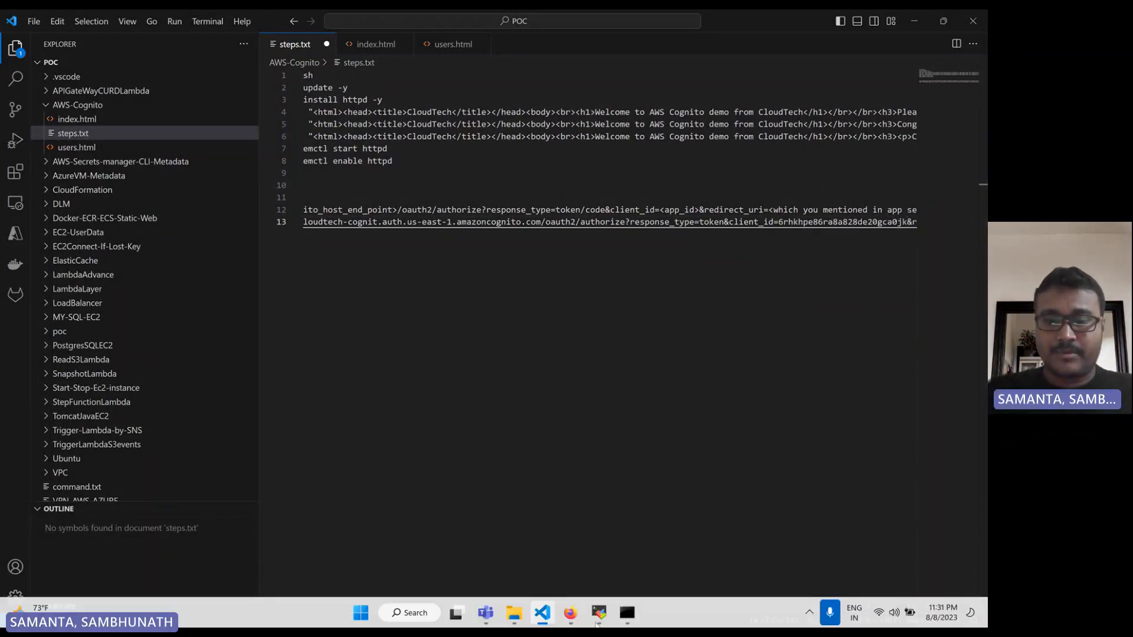
{"action": "left_click", "coordinate": [570, 615]}
{"action": "scroll", "coordinate": [334, 344], "scroll_direction": "down", "scroll_amount": 1}
{"action": "scroll", "coordinate": [334, 344], "scroll_direction": "down", "scroll_amount": 5}
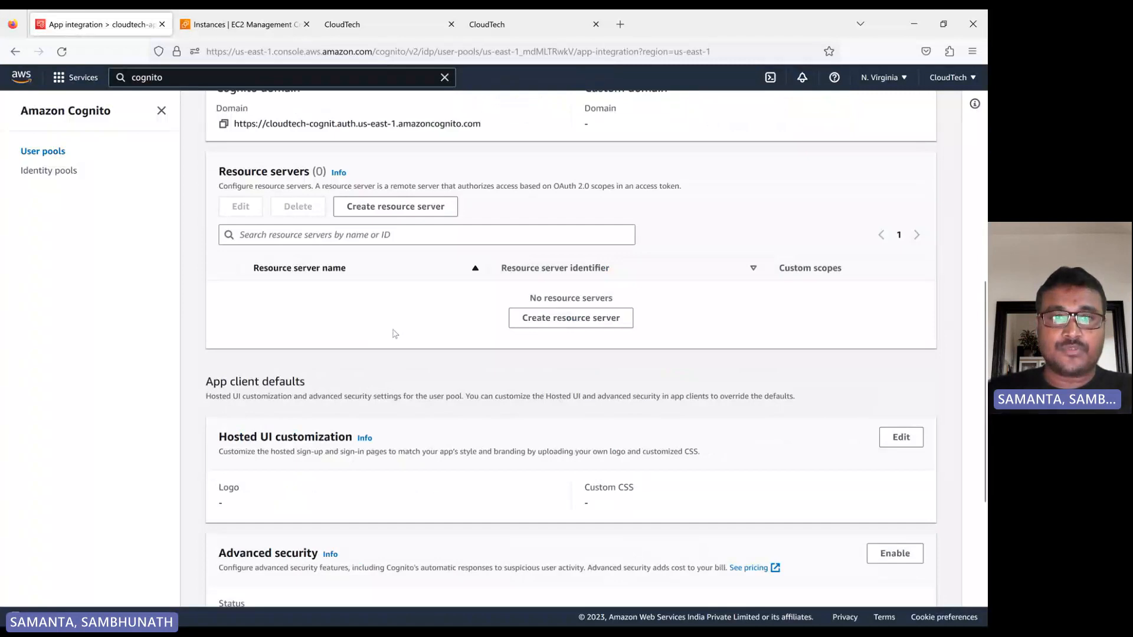
{"action": "scroll", "coordinate": [392, 331], "scroll_direction": "up", "scroll_amount": 7}
{"action": "scroll", "coordinate": [436, 353], "scroll_direction": "down", "scroll_amount": 10}
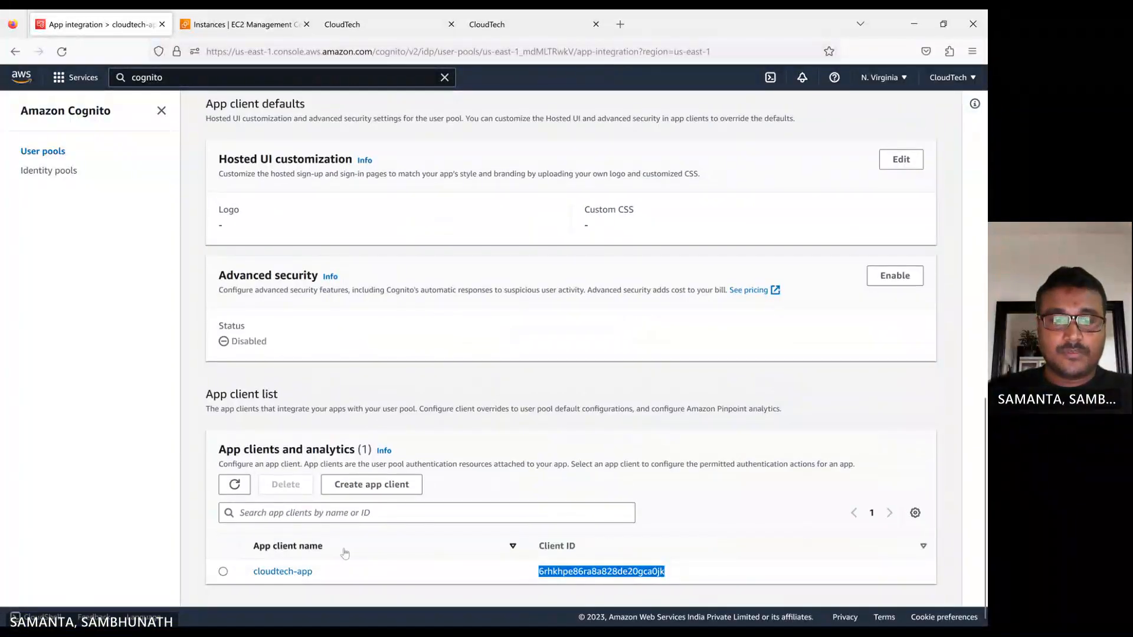
{"action": "left_click", "coordinate": [298, 572]}
{"action": "scroll", "coordinate": [352, 323], "scroll_direction": "down", "scroll_amount": 7}
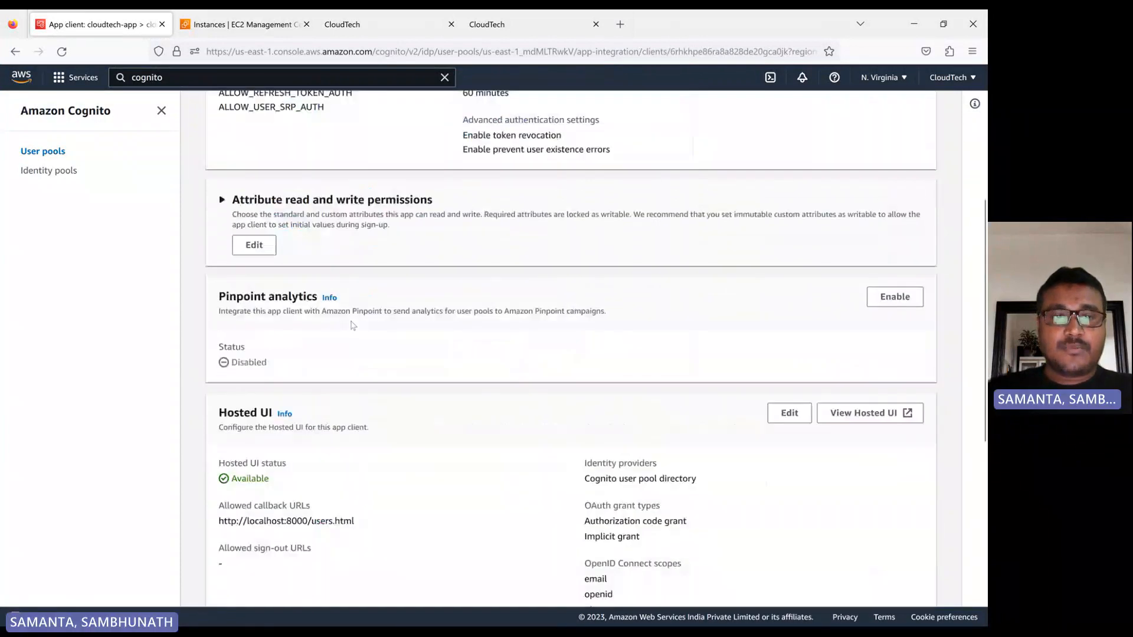
{"action": "left_click_drag", "start_coordinate": [219, 383], "coordinate": [362, 394]}
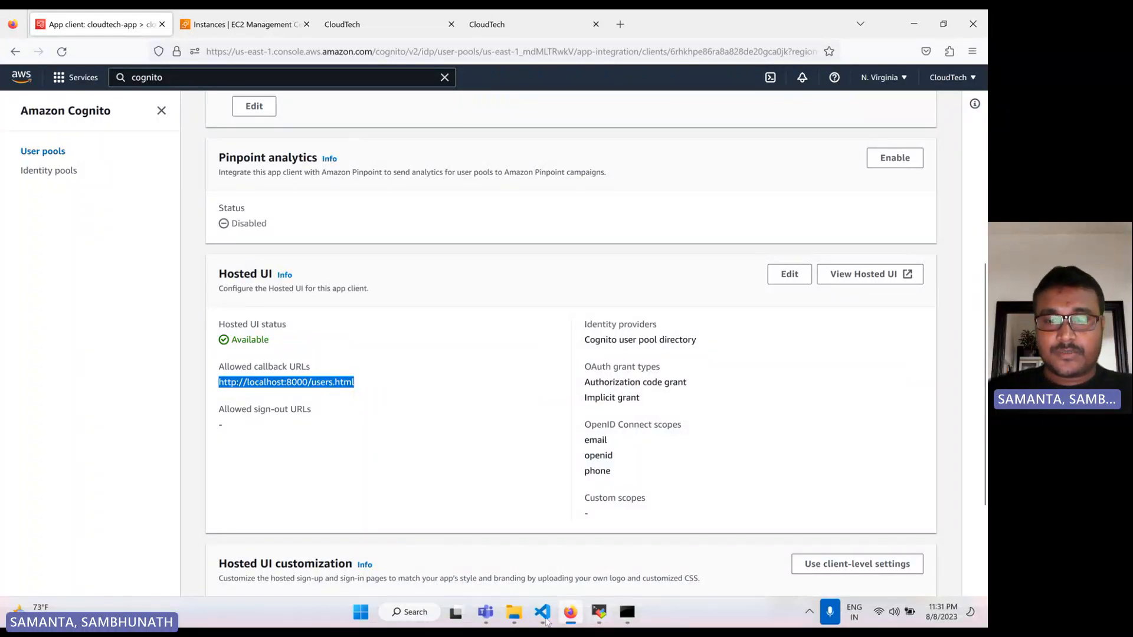
{"action": "left_click", "coordinate": [543, 614]}
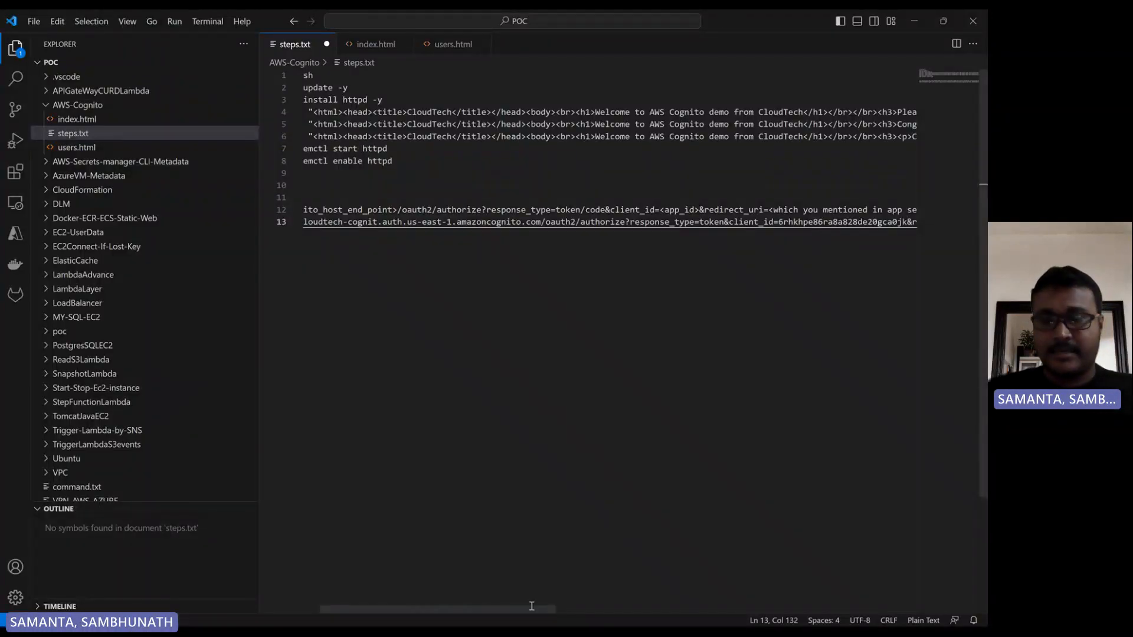
{"action": "left_click_drag", "start_coordinate": [531, 606], "coordinate": [696, 596]}
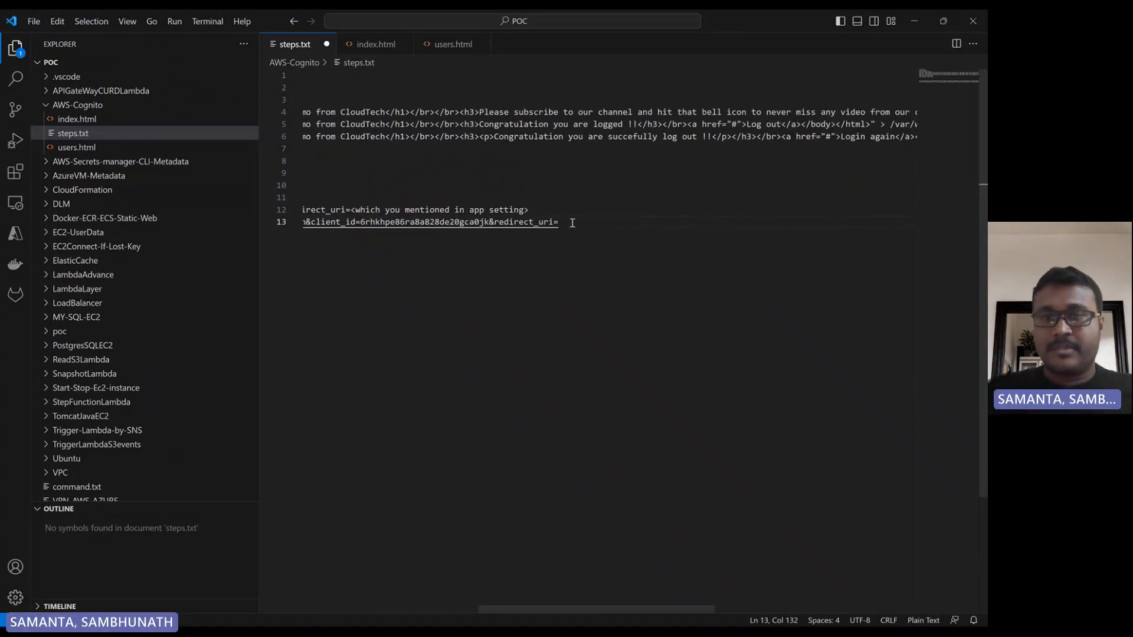
{"action": "key", "text": "ctrl+v"}
Copy the complete authorize URL from steps.txt and load it in a new Firefox tab.
{"action": "left_click_drag", "start_coordinate": [730, 223], "coordinate": [265, 225]}
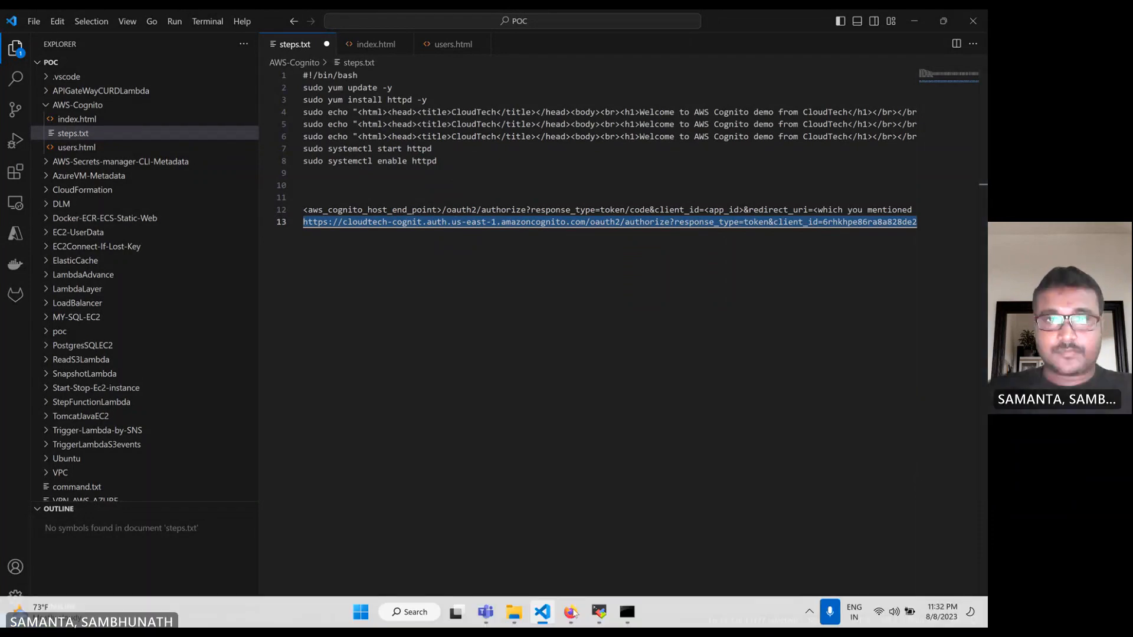
{"action": "left_click", "coordinate": [572, 611]}
{"action": "left_click", "coordinate": [495, 26]}
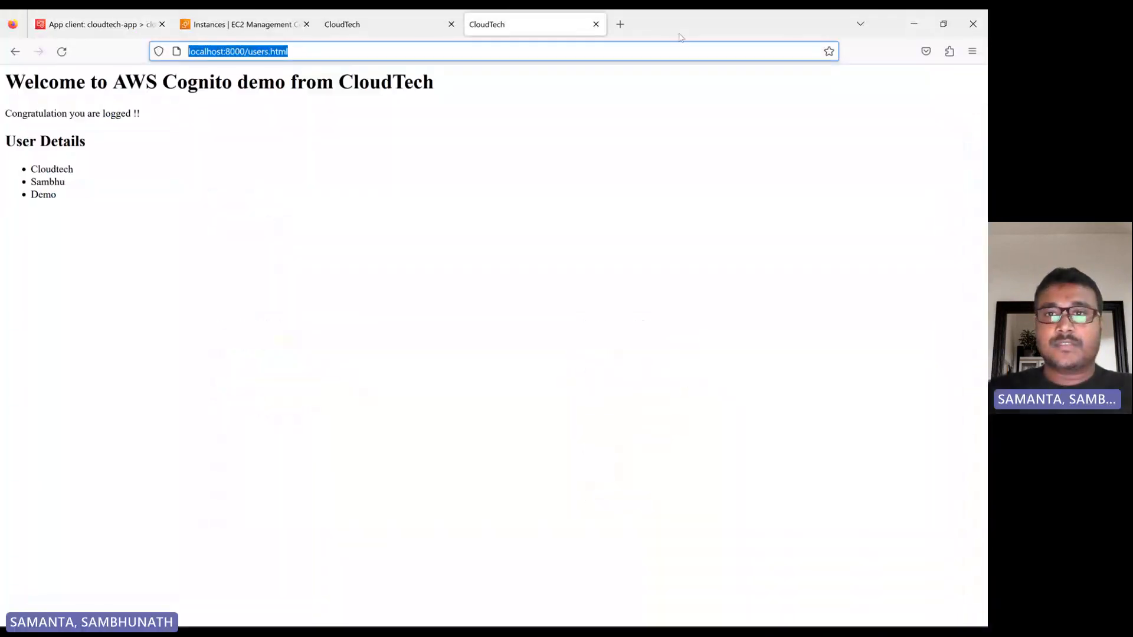
{"action": "left_click", "coordinate": [620, 24]}
{"action": "key", "text": "ctrl+v"}
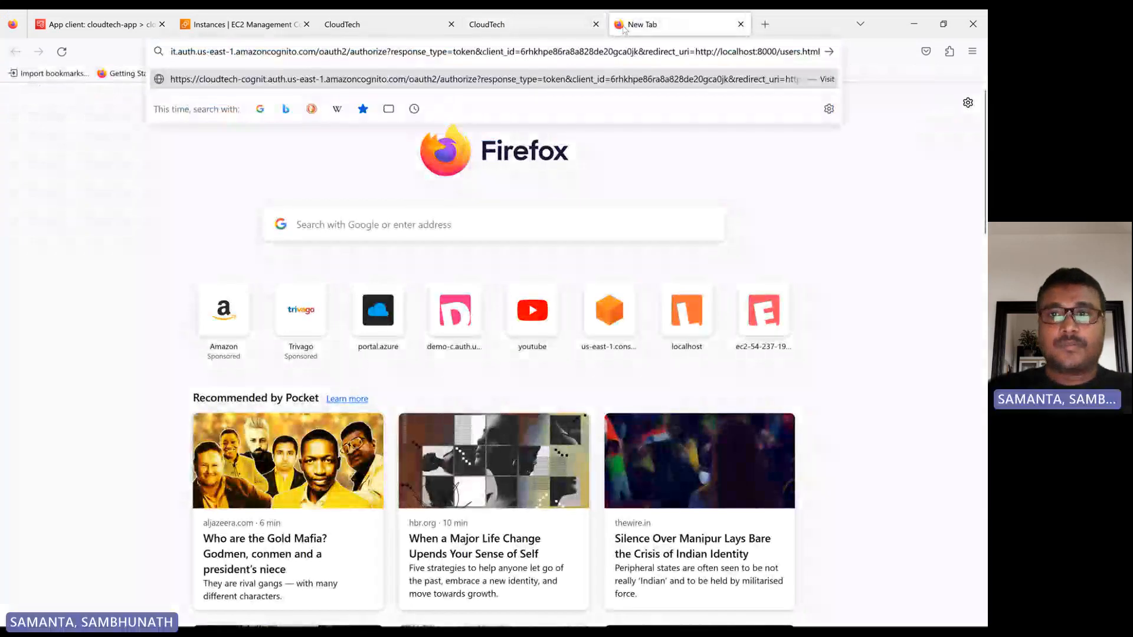
{"action": "key", "text": "Return"}
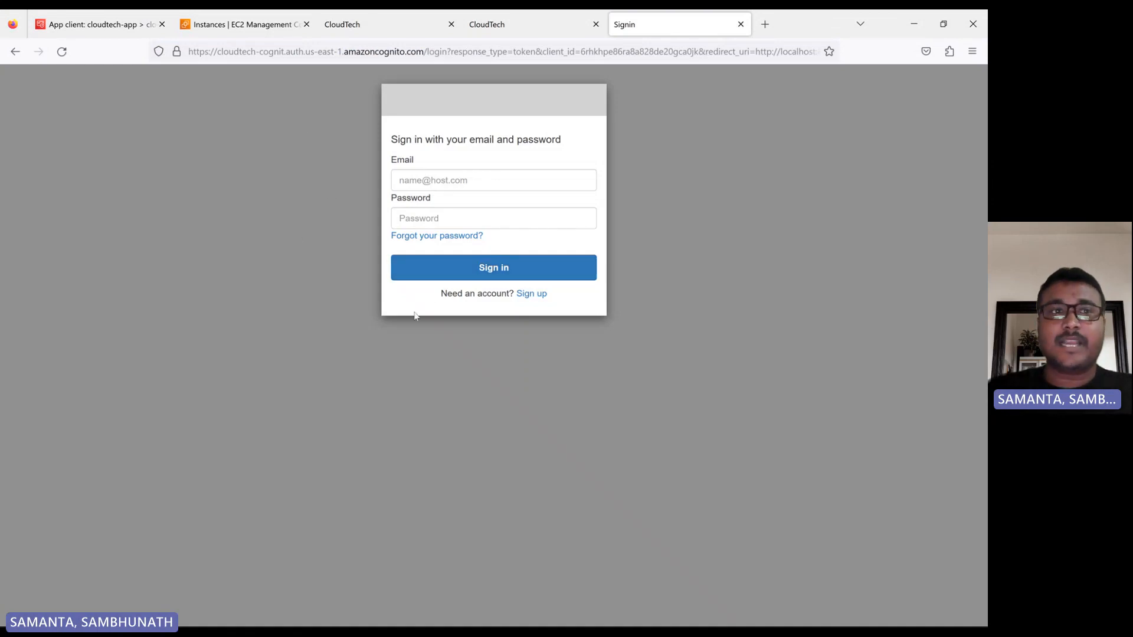
Return to the cloudtech-app client page in the Cognito console and examine its Hosted UI customization section.
{"action": "left_click", "coordinate": [100, 29]}
{"action": "scroll", "coordinate": [370, 311], "scroll_direction": "up", "scroll_amount": 6}
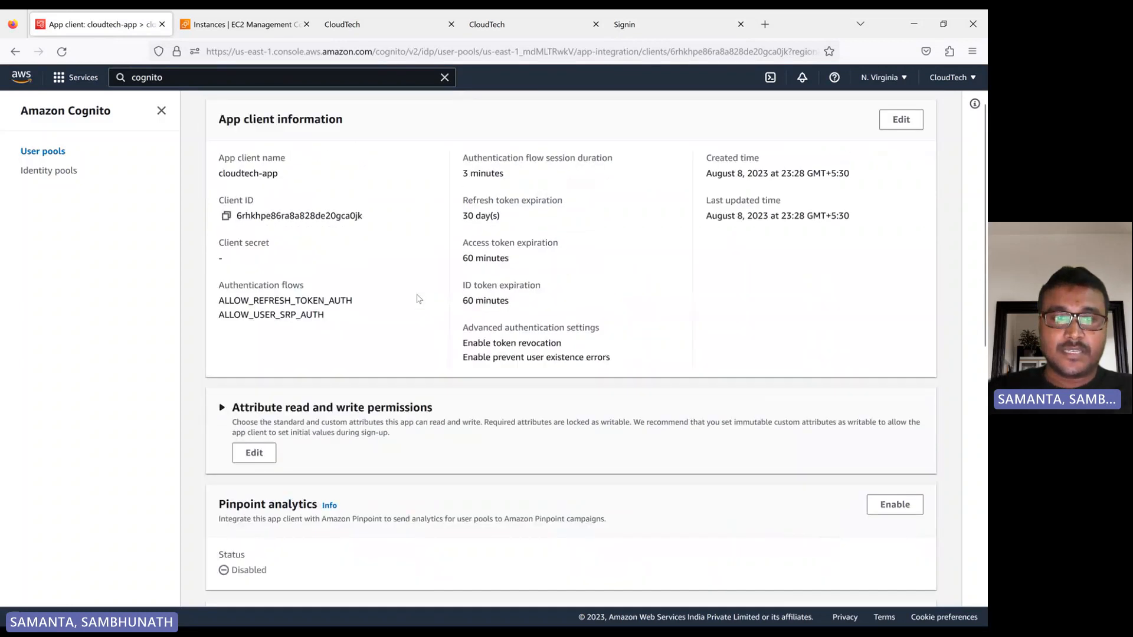
{"action": "scroll", "coordinate": [425, 296], "scroll_direction": "down", "scroll_amount": 5}
{"action": "scroll", "coordinate": [427, 297], "scroll_direction": "down", "scroll_amount": 5}
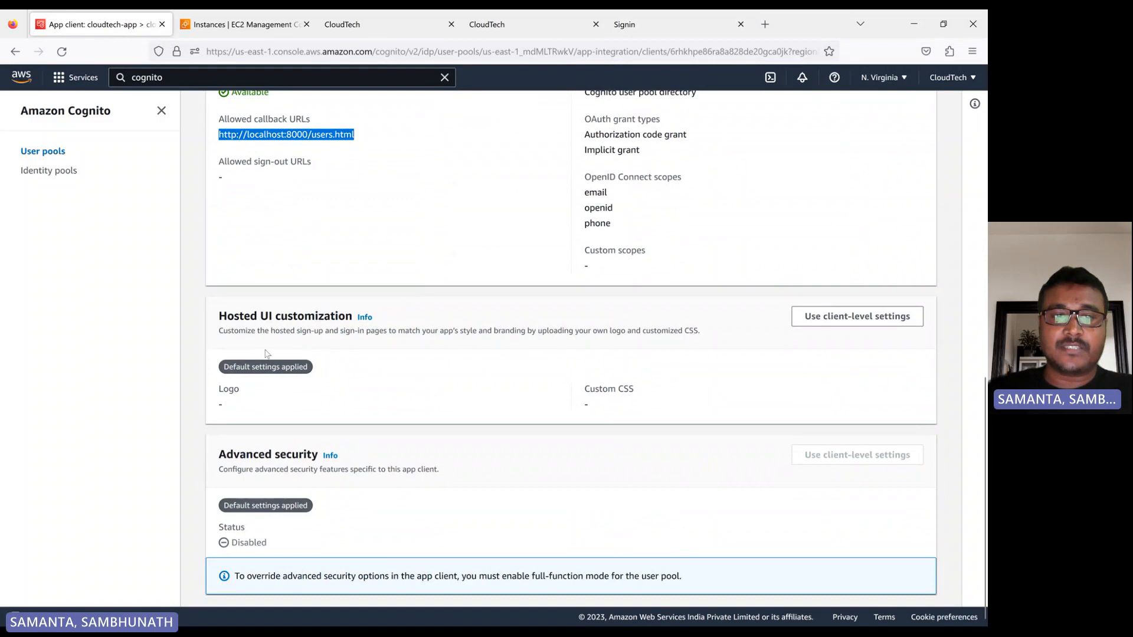
{"action": "left_click_drag", "start_coordinate": [219, 315], "coordinate": [314, 322]}
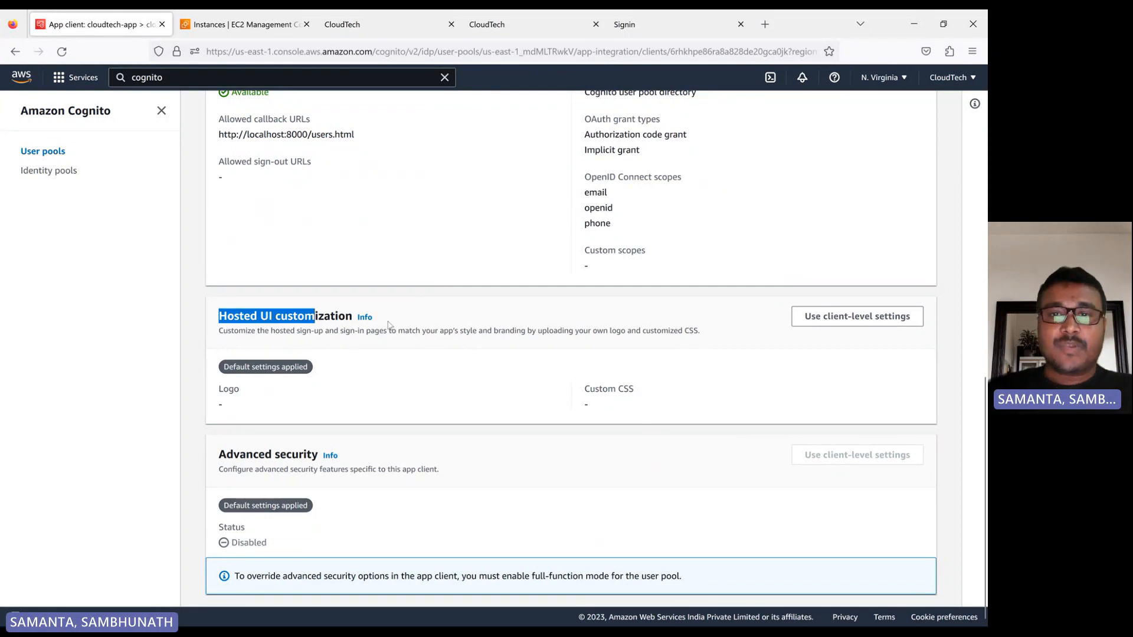
Go back to the hosted sign-in page and fill in the user's saved e-mail address.
{"action": "left_click", "coordinate": [646, 28]}
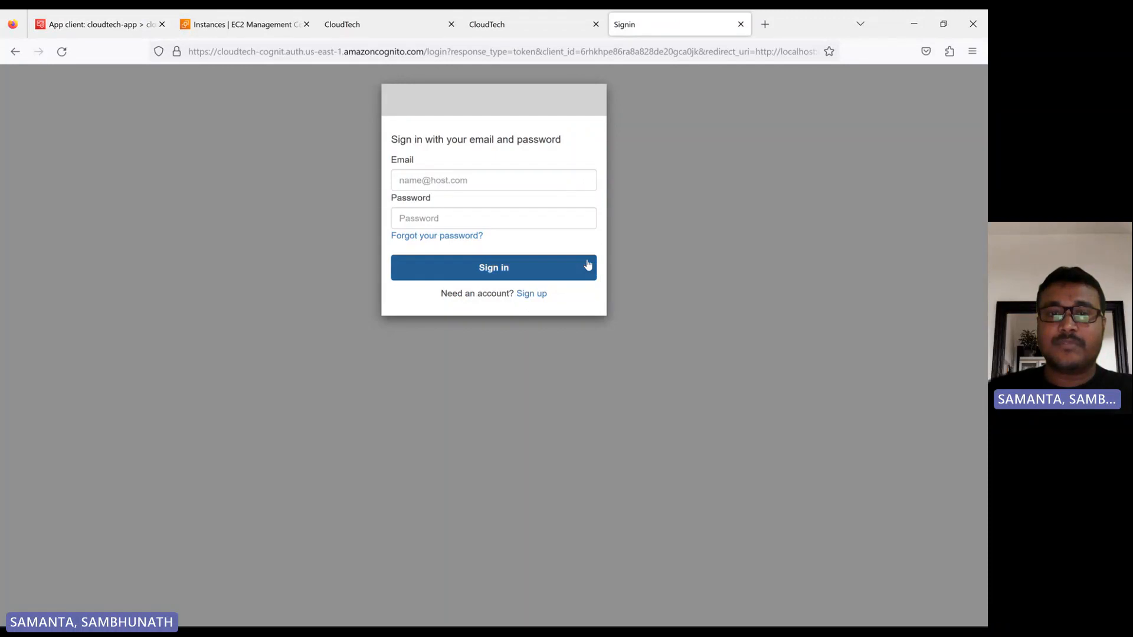
{"action": "left_click", "coordinate": [451, 179]}
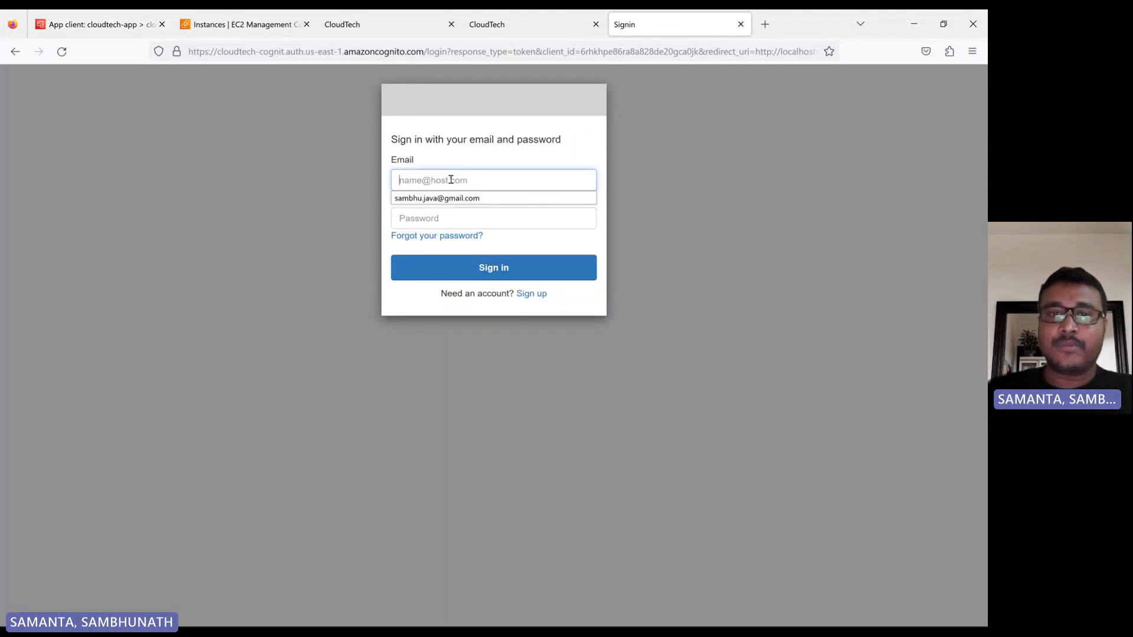
{"action": "left_click", "coordinate": [460, 198]}
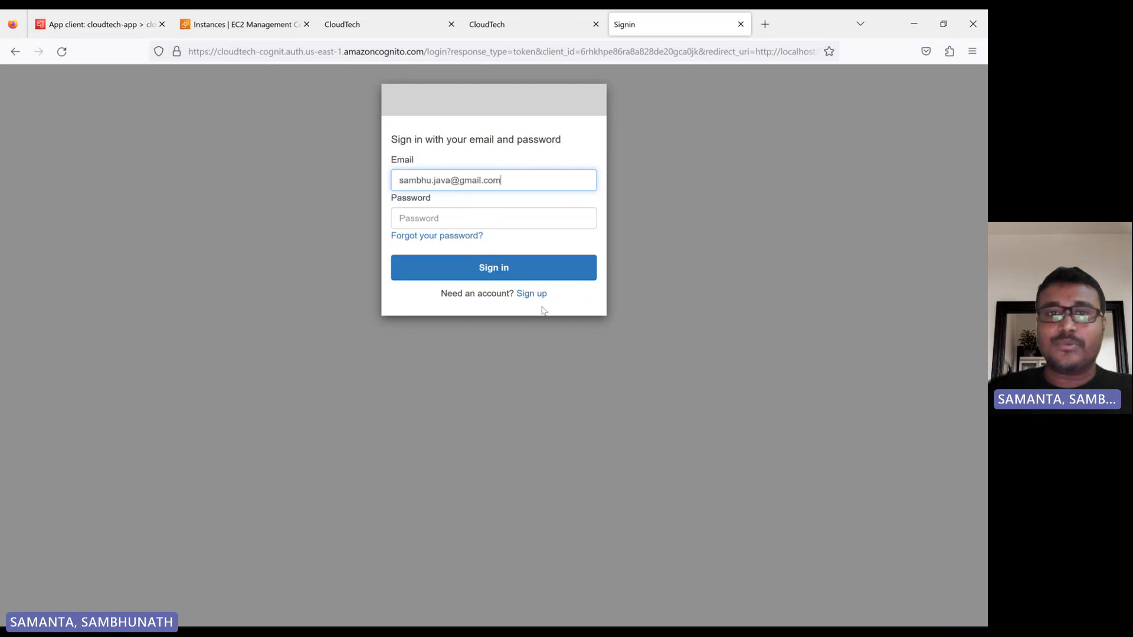
Open cloudtech-app-user-pool in the Cognito console and examine its list of users.
{"action": "left_click", "coordinate": [87, 32]}
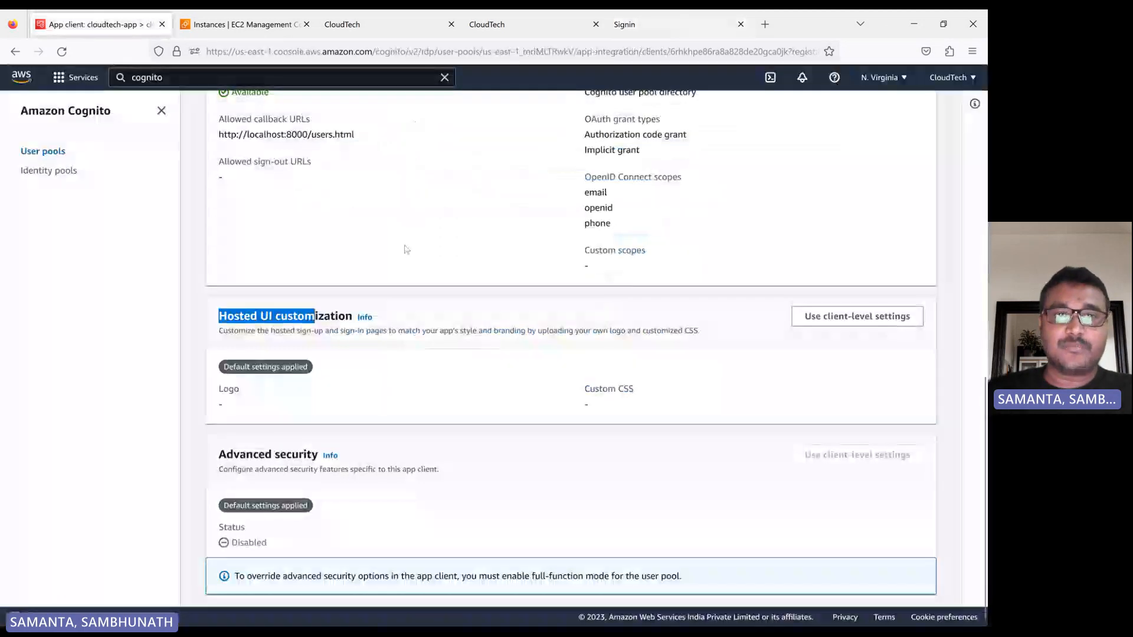
{"action": "scroll", "coordinate": [407, 248], "scroll_direction": "up", "scroll_amount": 10}
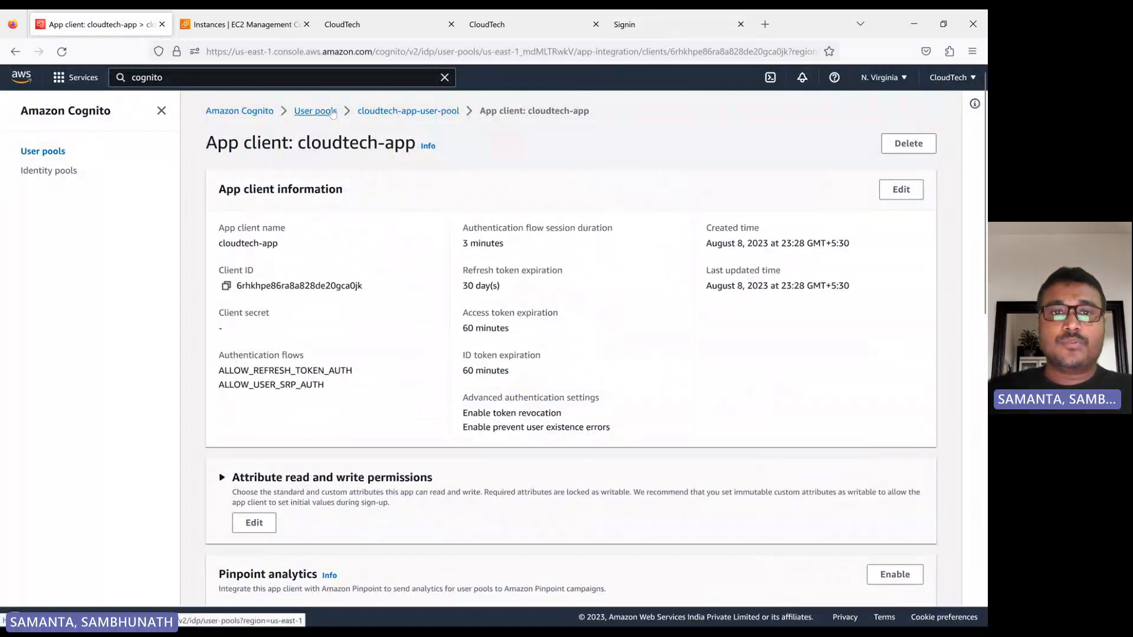
{"action": "left_click", "coordinate": [319, 112]}
{"action": "left_click", "coordinate": [295, 270]}
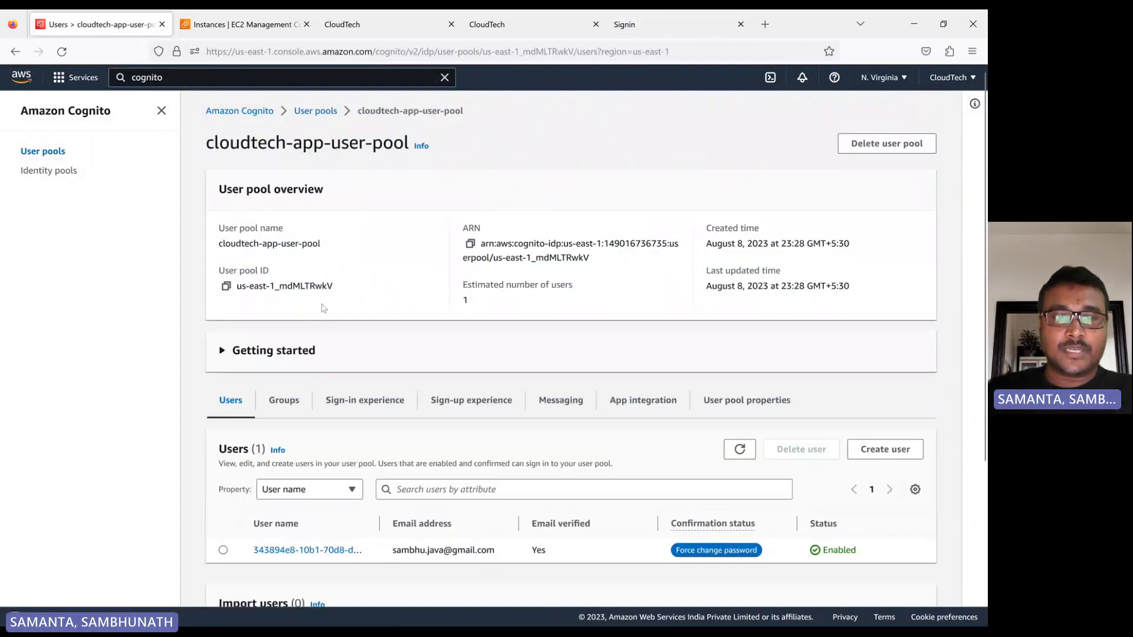
{"action": "scroll", "coordinate": [324, 308], "scroll_direction": "down", "scroll_amount": 3}
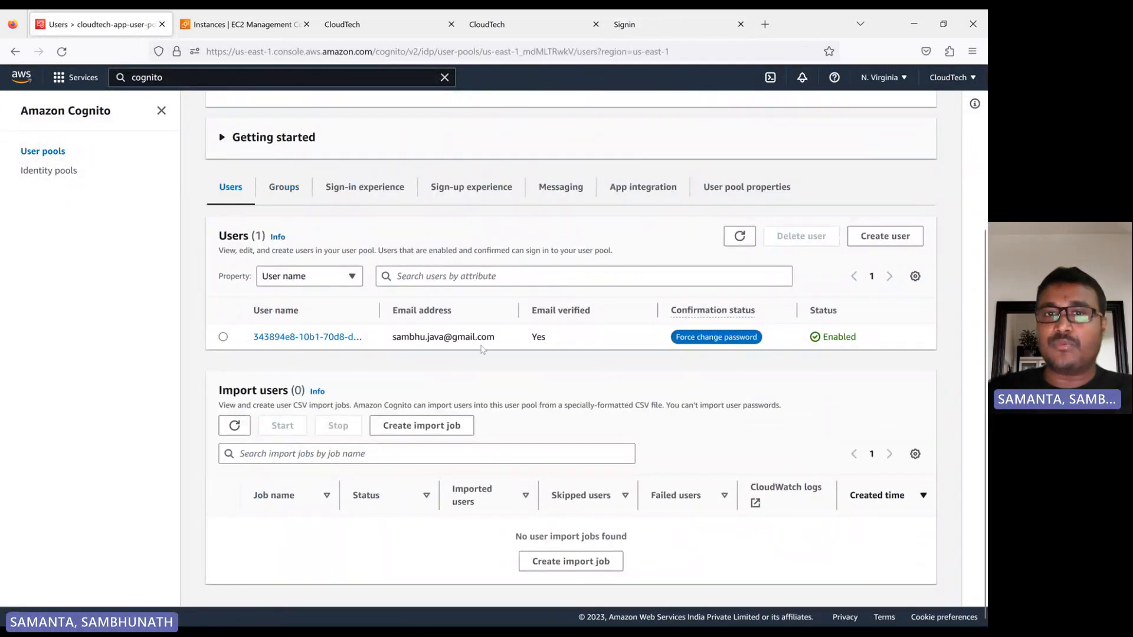
Open the sign-up form from the hosted sign-in page and enter the new user's e-mail address.
{"action": "left_click", "coordinate": [657, 25]}
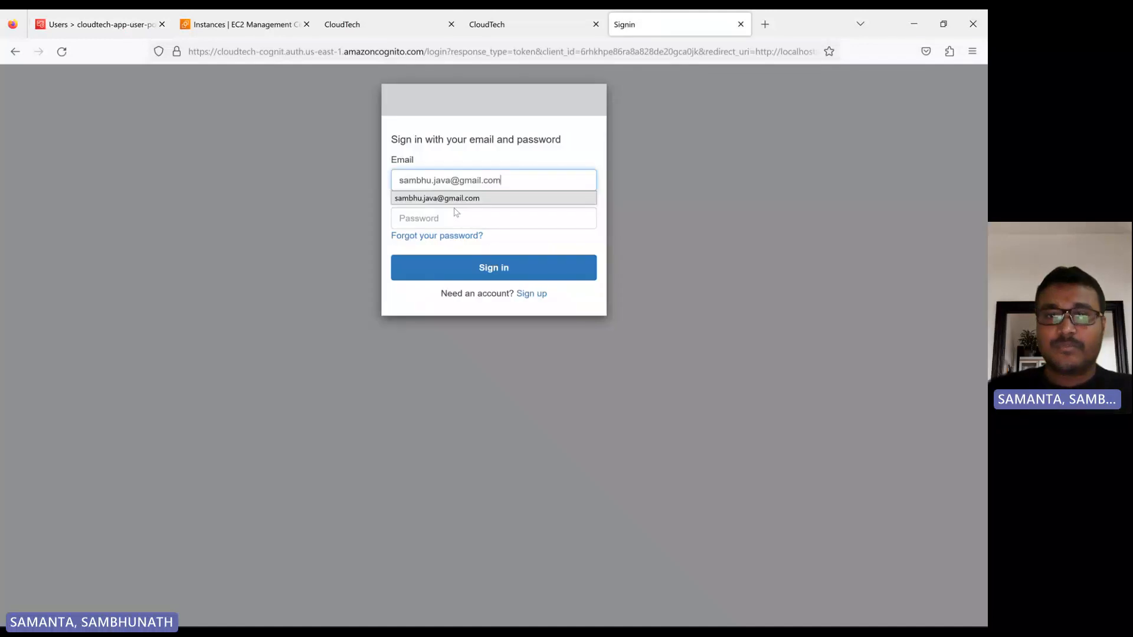
{"action": "left_click", "coordinate": [531, 294]}
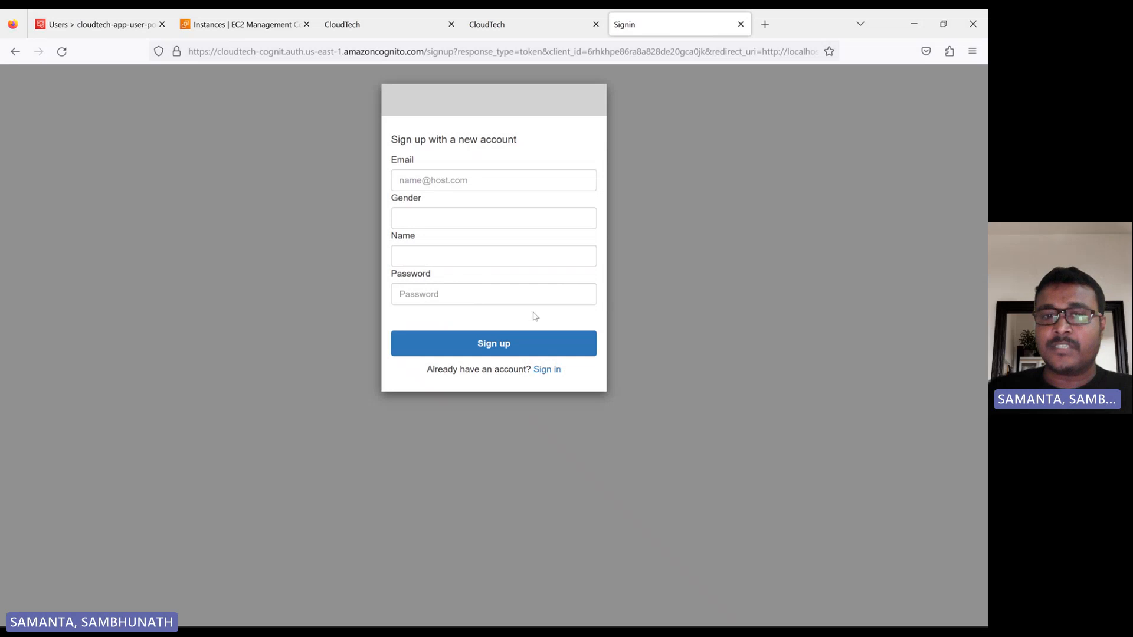
{"action": "left_click", "coordinate": [411, 177]}
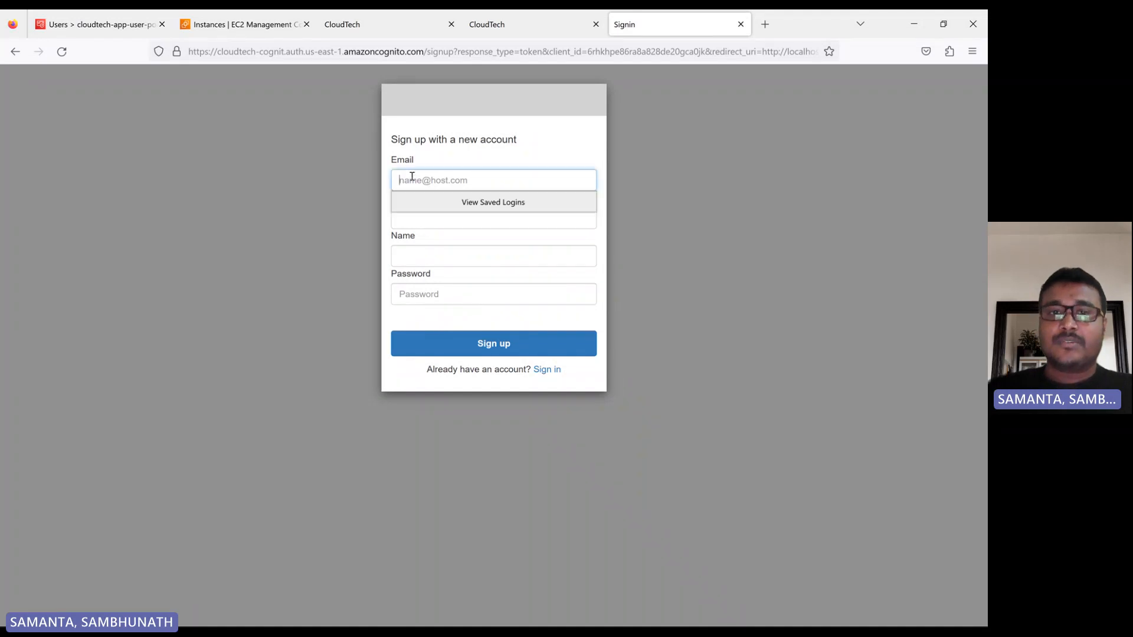
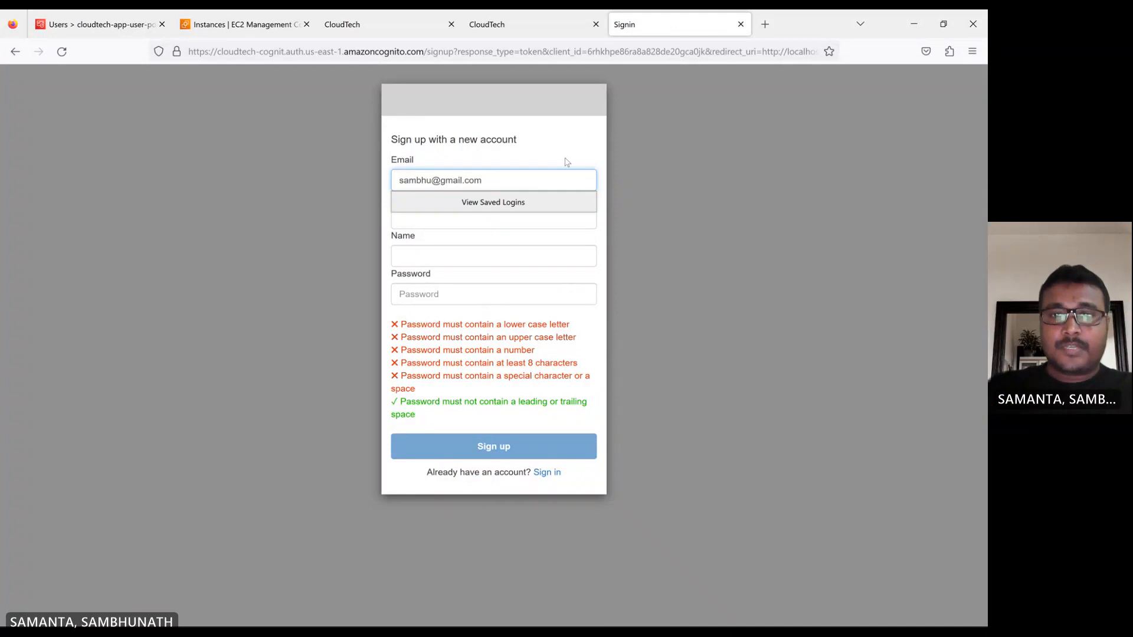
Set the gender to Male and fill in the new user's name on the sign-up form.
{"action": "left_click", "coordinate": [433, 222]}
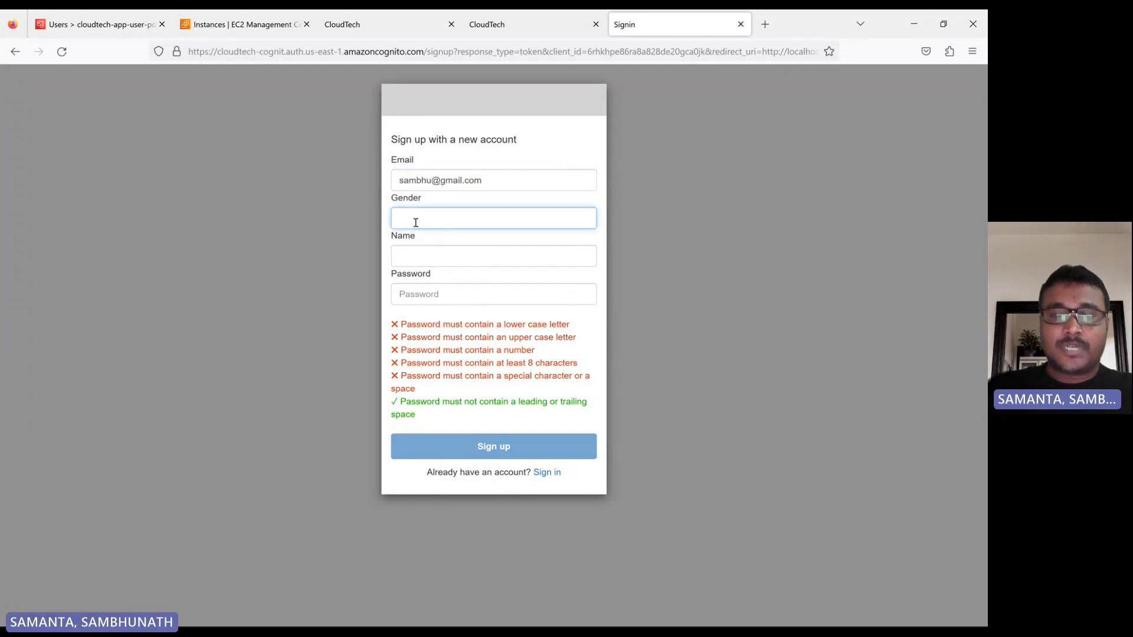
{"action": "type", "text": "M"}
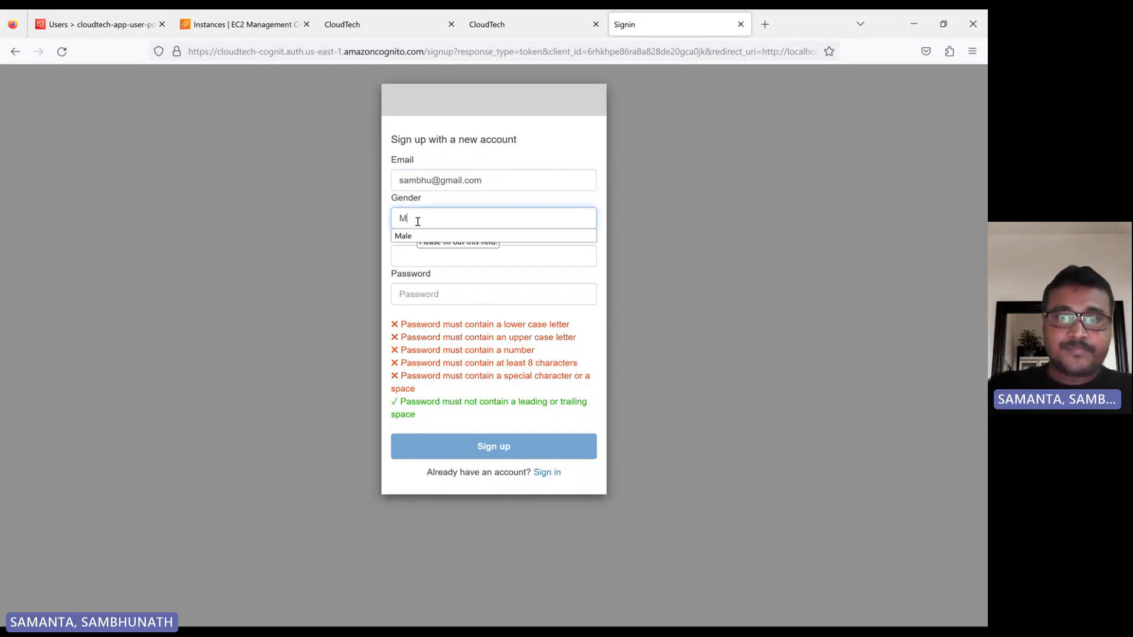
{"action": "left_click", "coordinate": [412, 236]}
{"action": "left_click", "coordinate": [412, 254]}
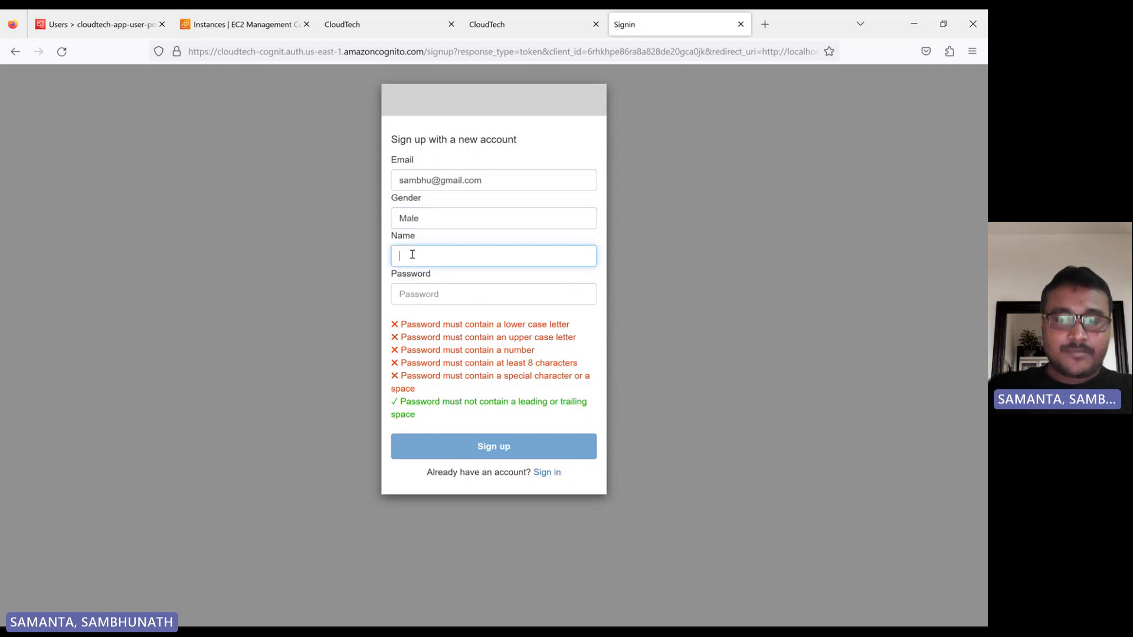
{"action": "type", "text": "Sambhu"}
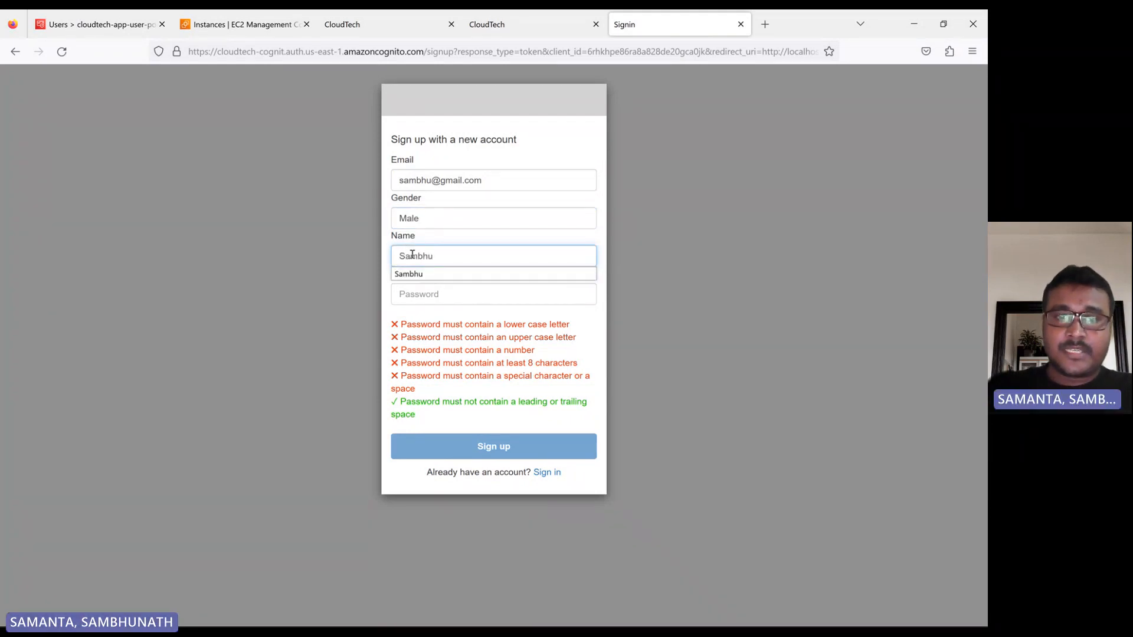
{"action": "left_click", "coordinate": [416, 273]}
Enter an account password meeting the listed requirements, submit the sign-up form and dismiss the browser's offer to save the login.
{"action": "left_click", "coordinate": [437, 299]}
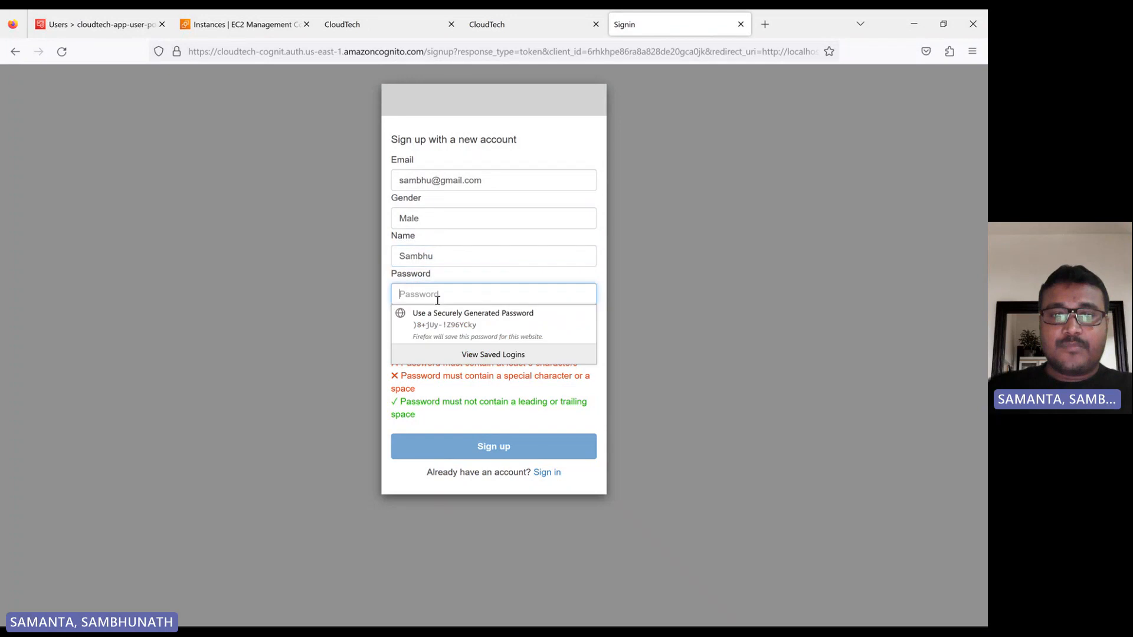
{"action": "left_click", "coordinate": [357, 296]}
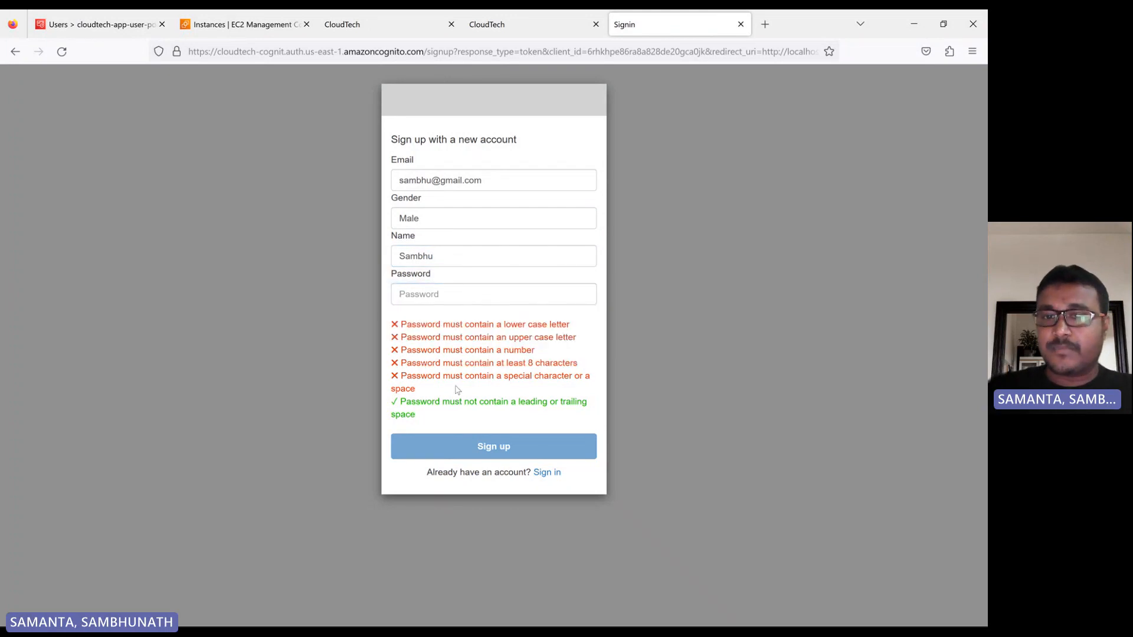
{"action": "left_click_drag", "start_coordinate": [528, 363], "coordinate": [578, 364]}
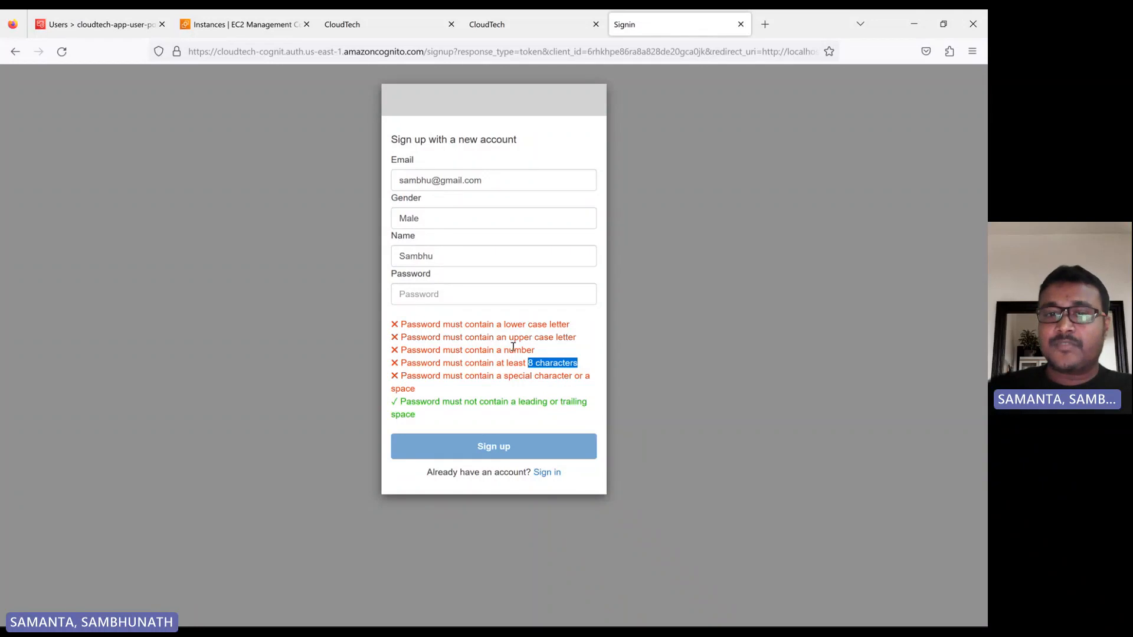
{"action": "left_click", "coordinate": [425, 289]}
{"action": "type", "text": "••"}
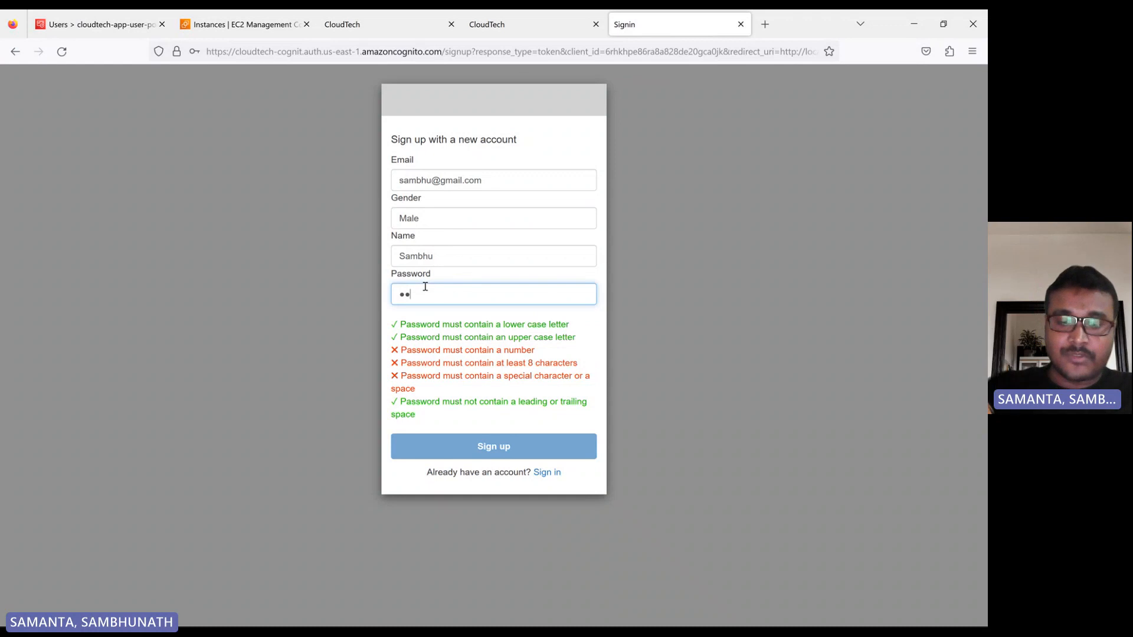
{"action": "type", "text": "•••••••••"}
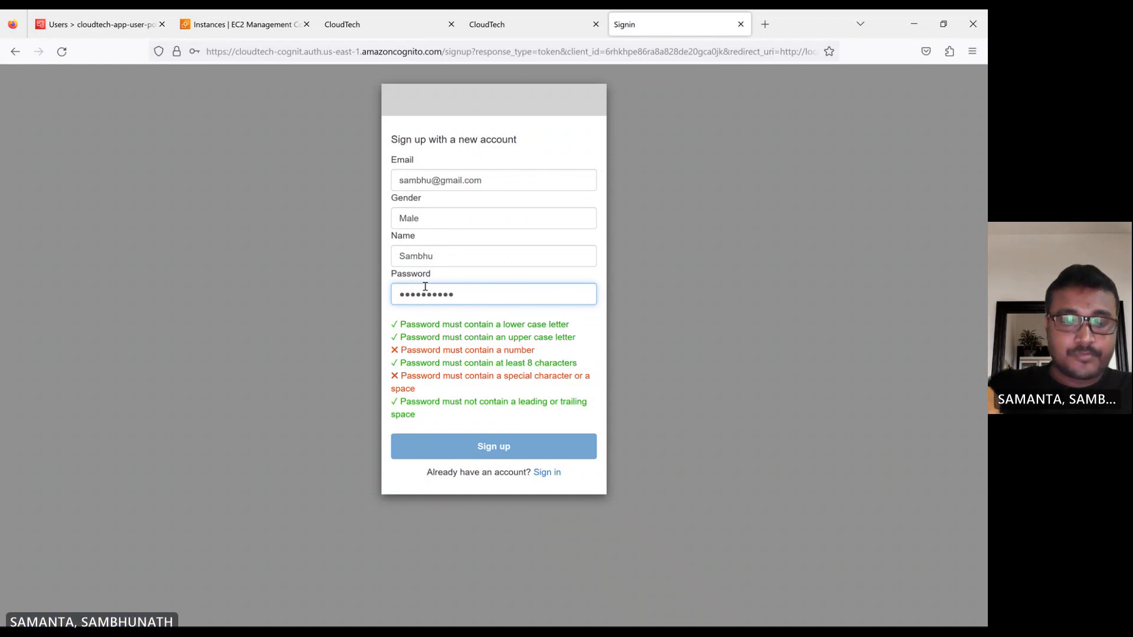
{"action": "type", "text": "••"}
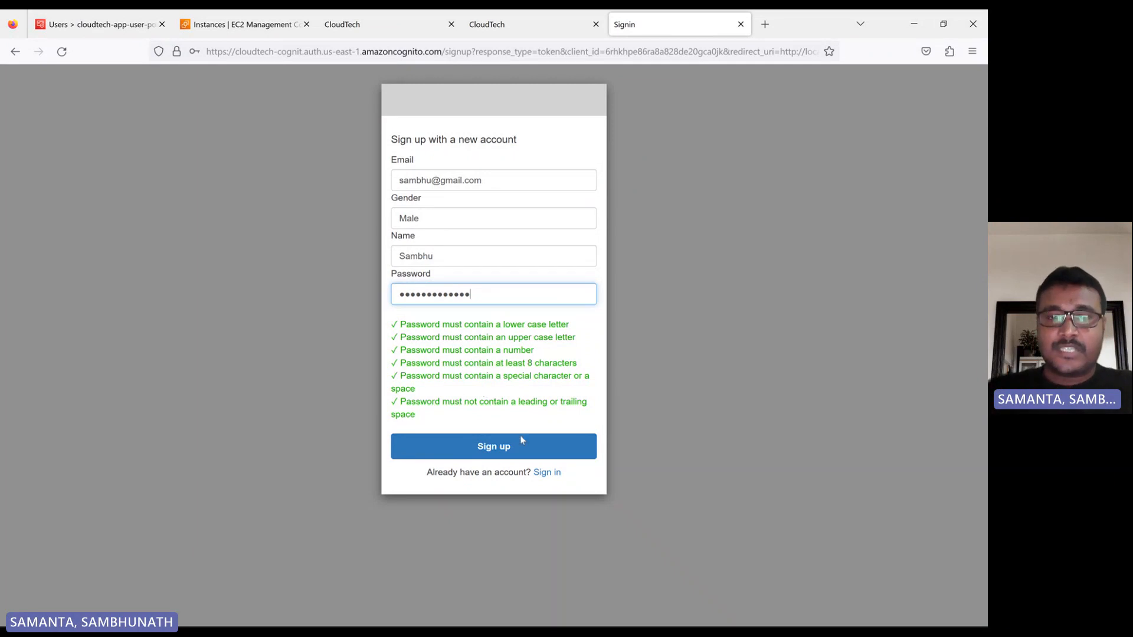
{"action": "left_click", "coordinate": [510, 446]}
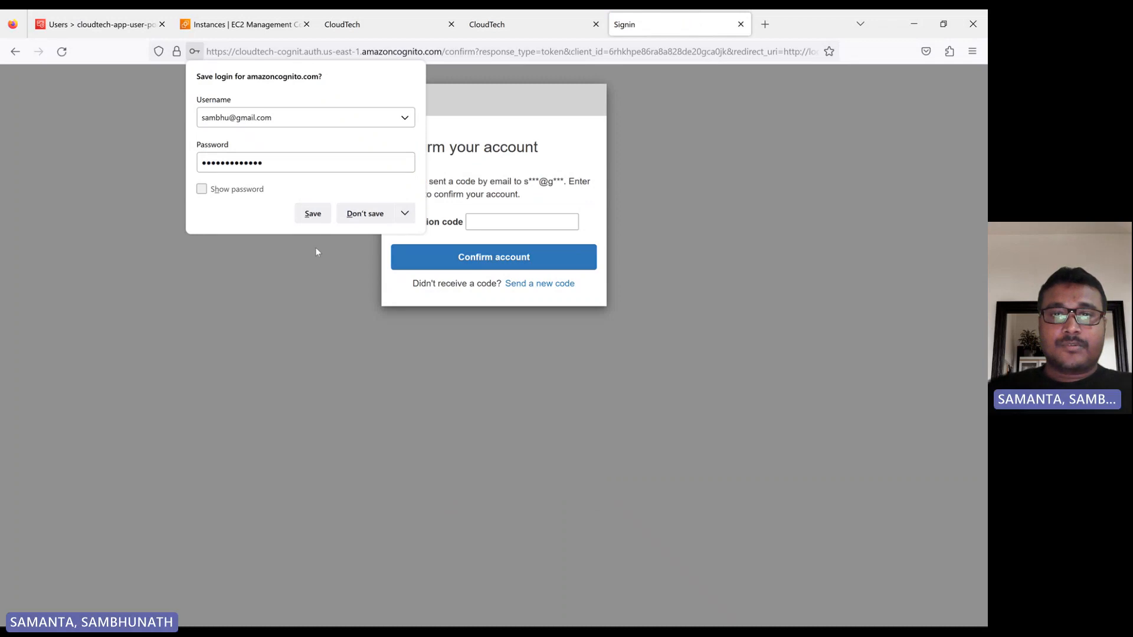
{"action": "left_click", "coordinate": [316, 252]}
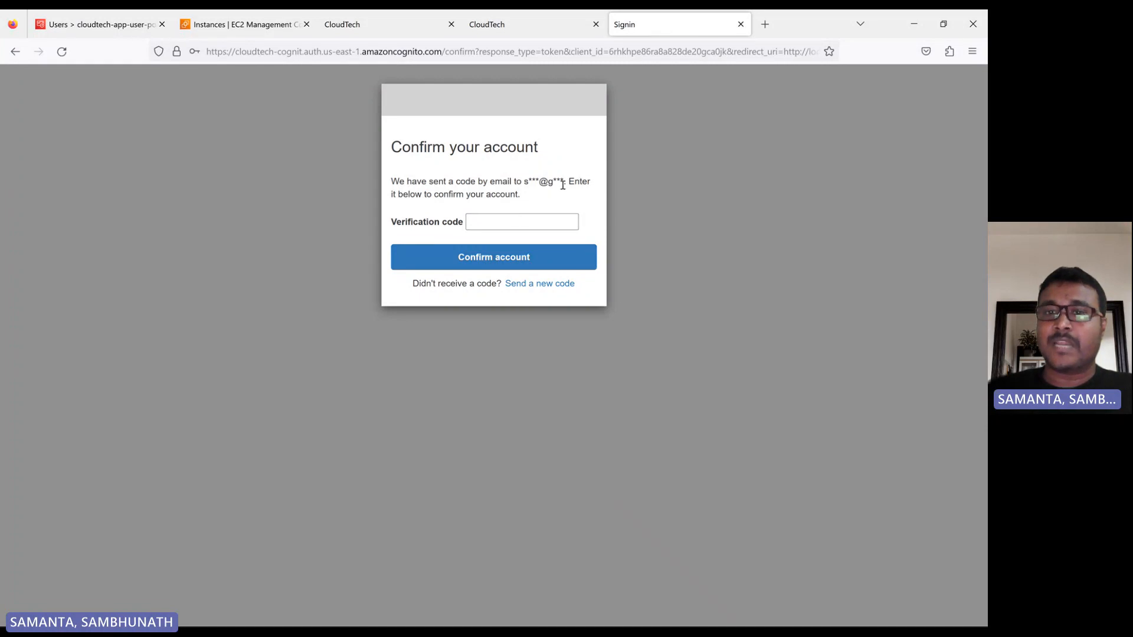
Refresh the users list of cloudtech-app-user-pool and check the newly signed-up user's e-mail verification and confirmation status.
{"action": "left_click", "coordinate": [487, 220]}
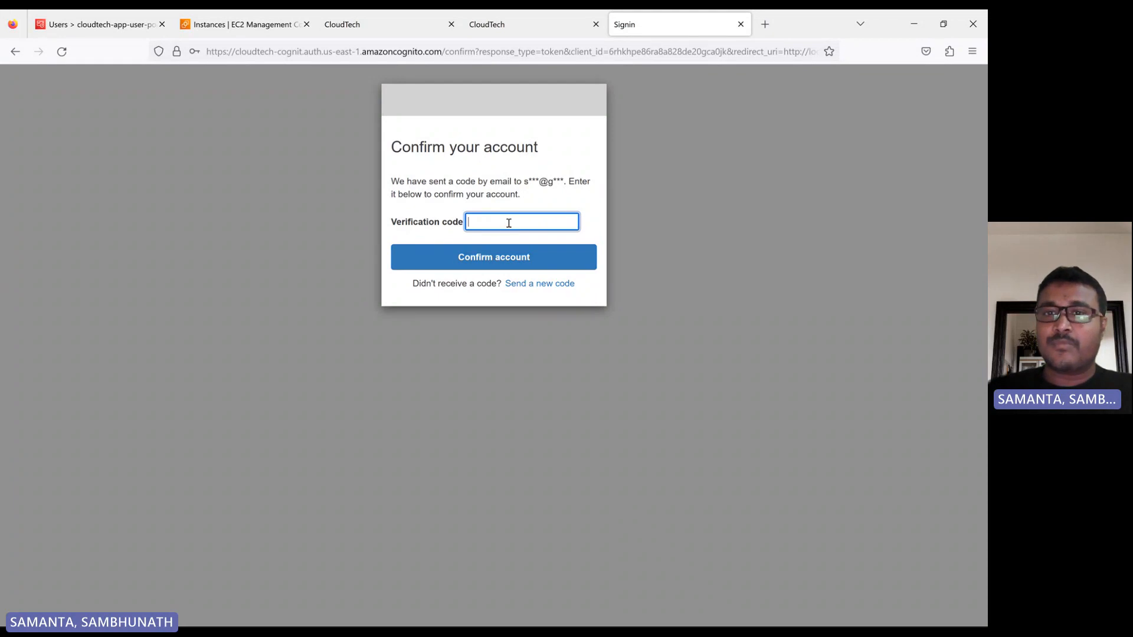
{"action": "left_click", "coordinate": [110, 30]}
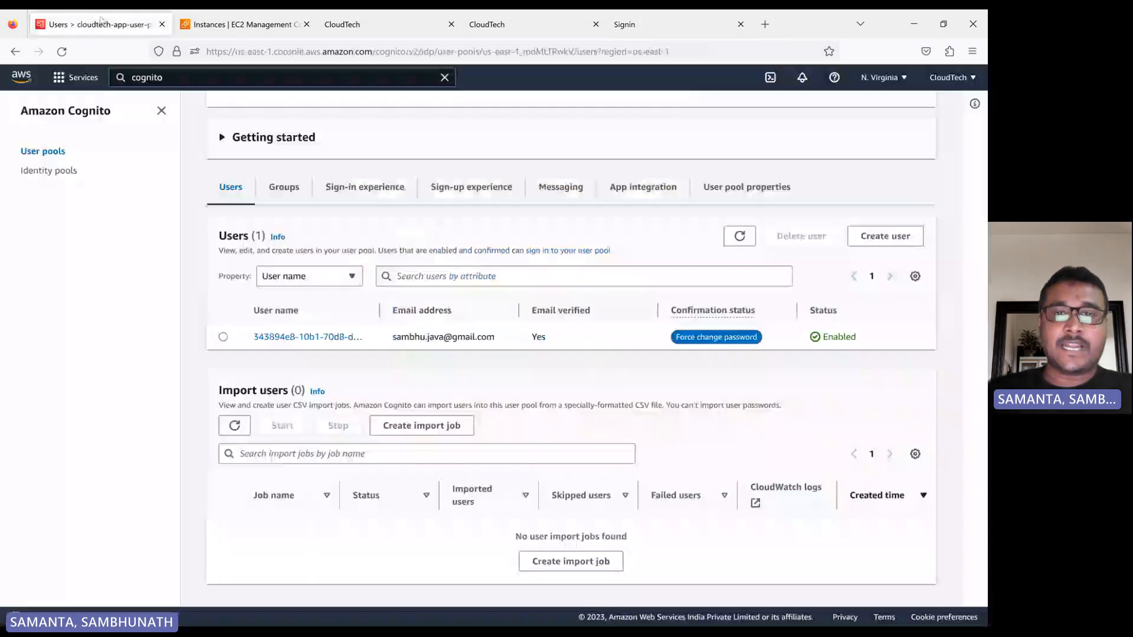
{"action": "left_click", "coordinate": [730, 236]}
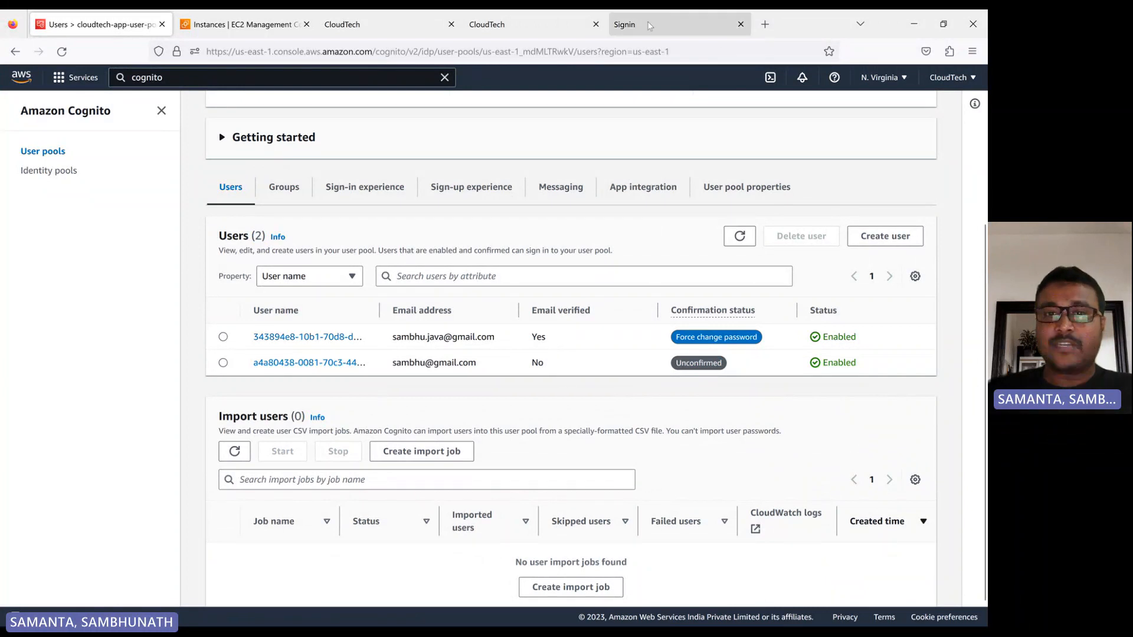
{"action": "left_click", "coordinate": [708, 24]}
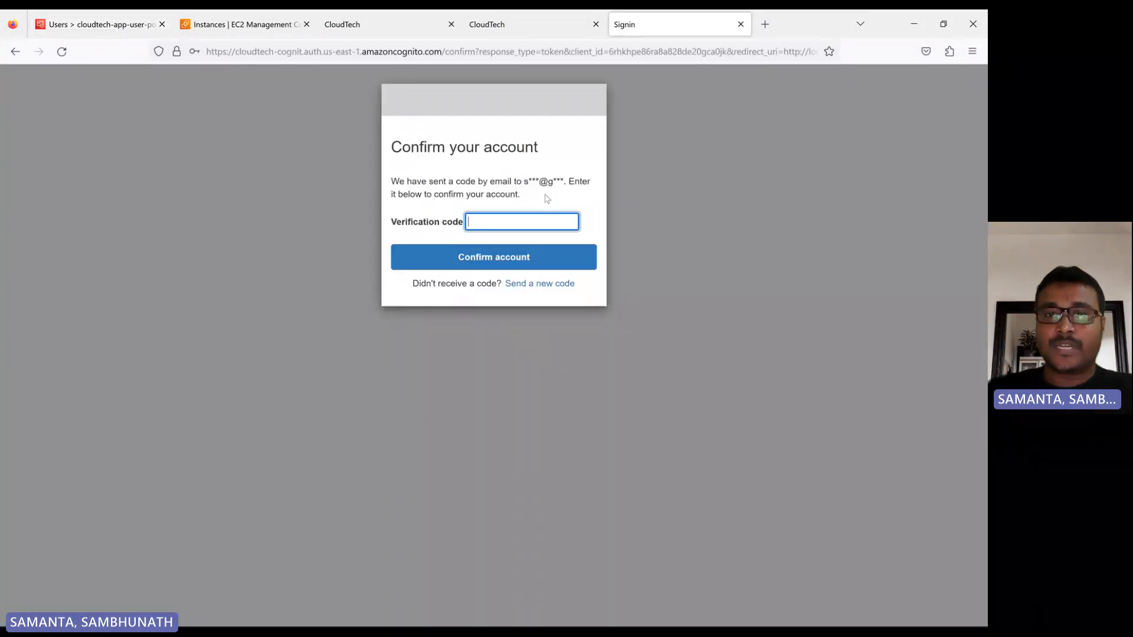
{"action": "left_click", "coordinate": [86, 26]}
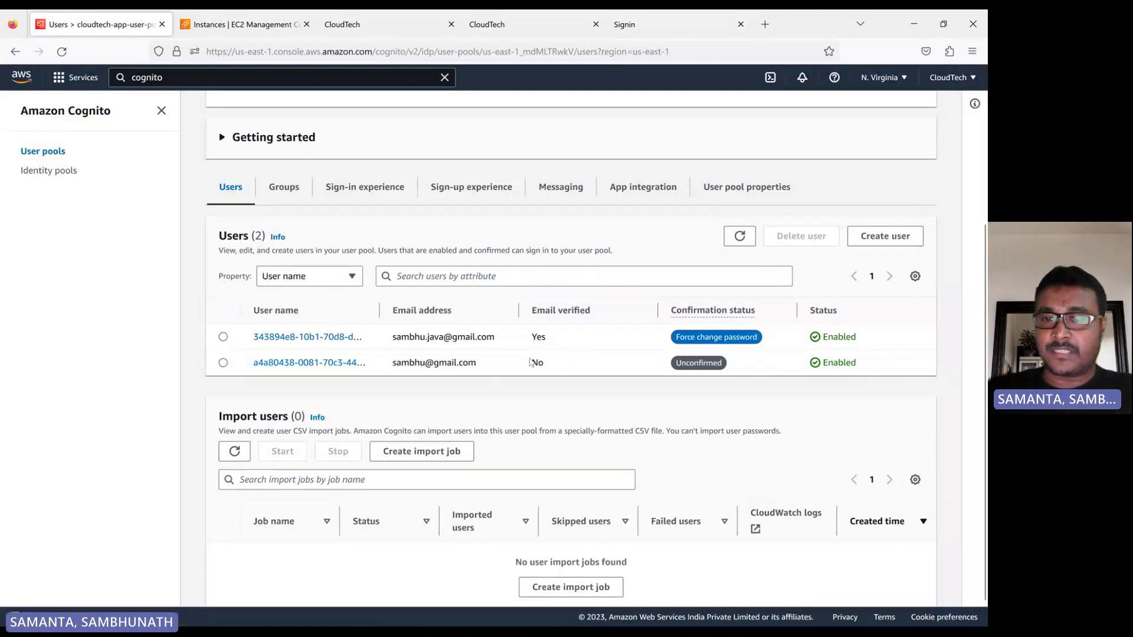
{"action": "left_click_drag", "start_coordinate": [531, 363], "coordinate": [565, 370]}
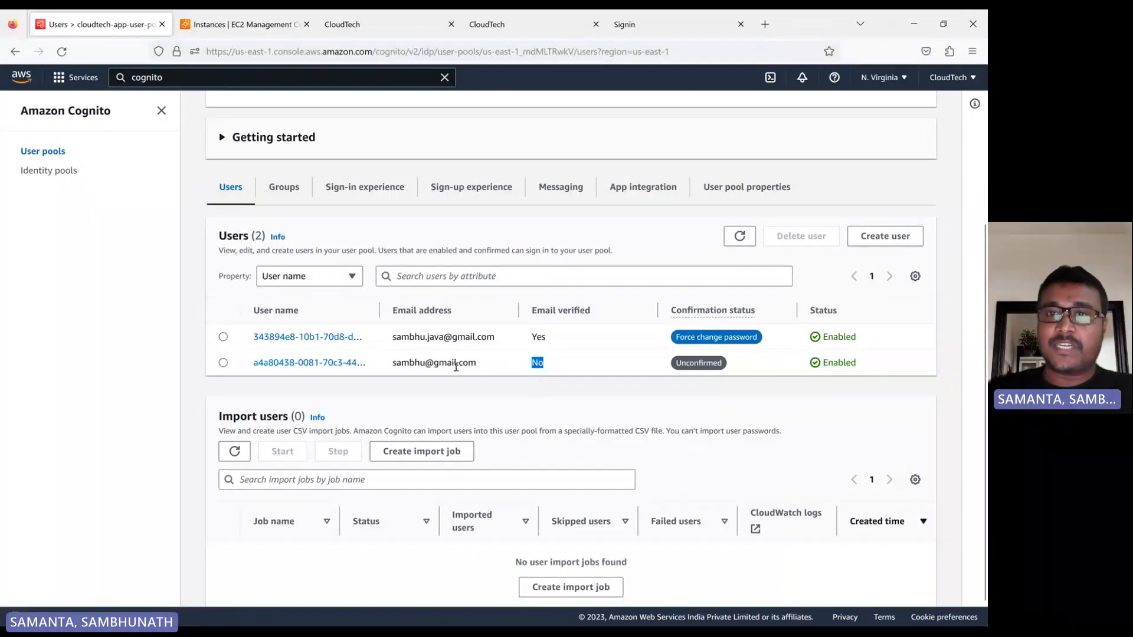
Return from the account confirmation page to the hosted sign-in form and fill in the existing user's e-mail address.
{"action": "left_click", "coordinate": [660, 30]}
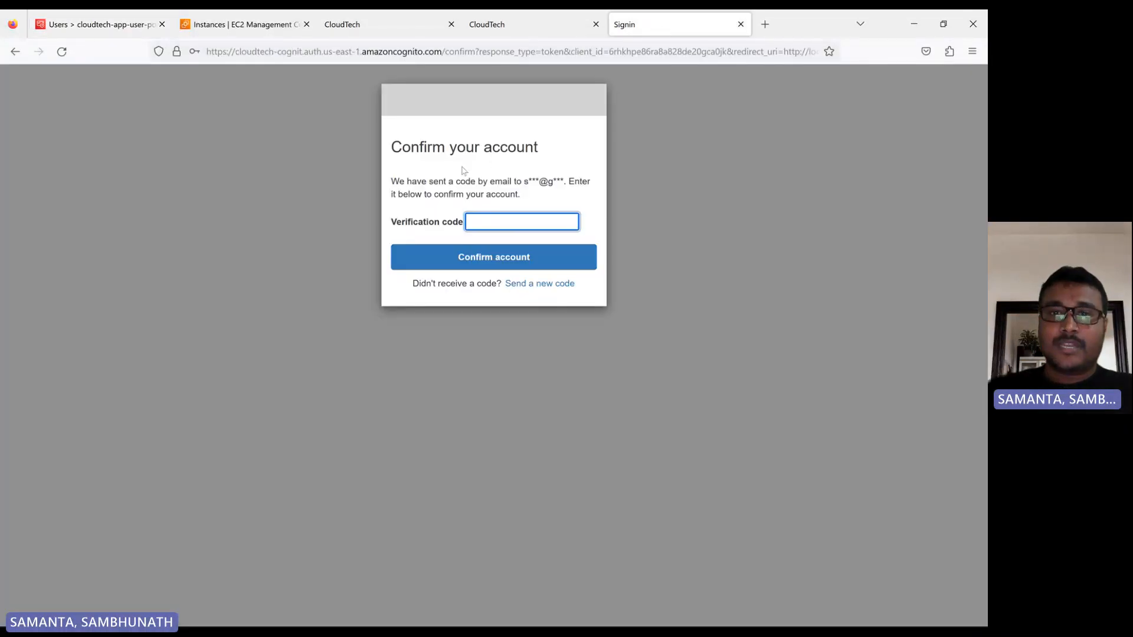
{"action": "left_click", "coordinate": [16, 52]}
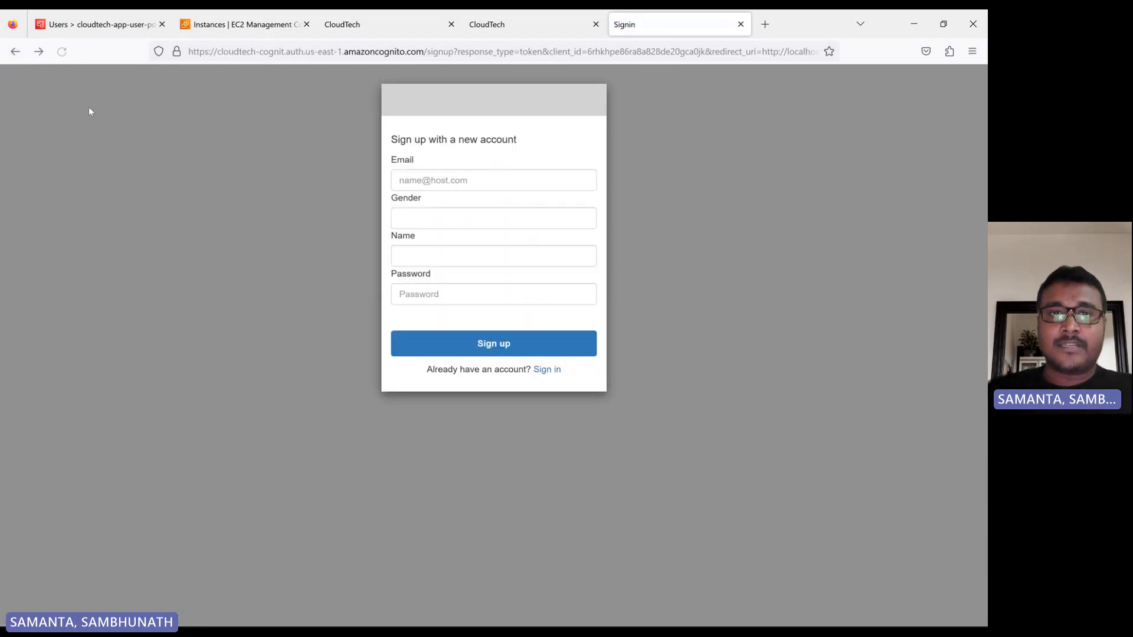
{"action": "left_click", "coordinate": [17, 54]}
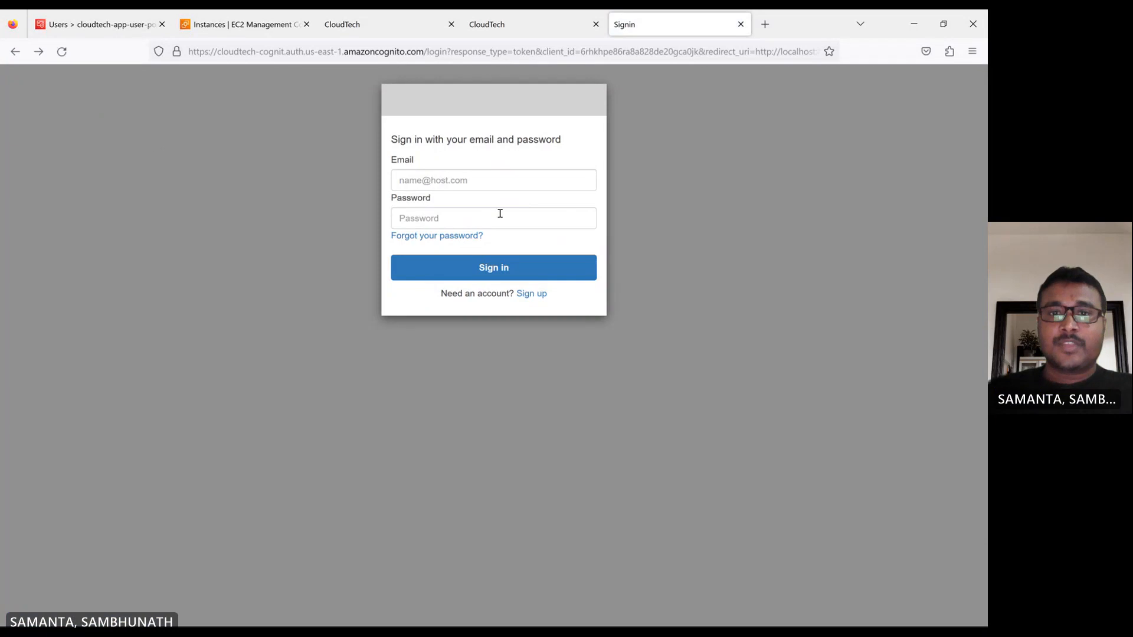
{"action": "left_click", "coordinate": [446, 182]}
{"action": "left_click", "coordinate": [449, 199]}
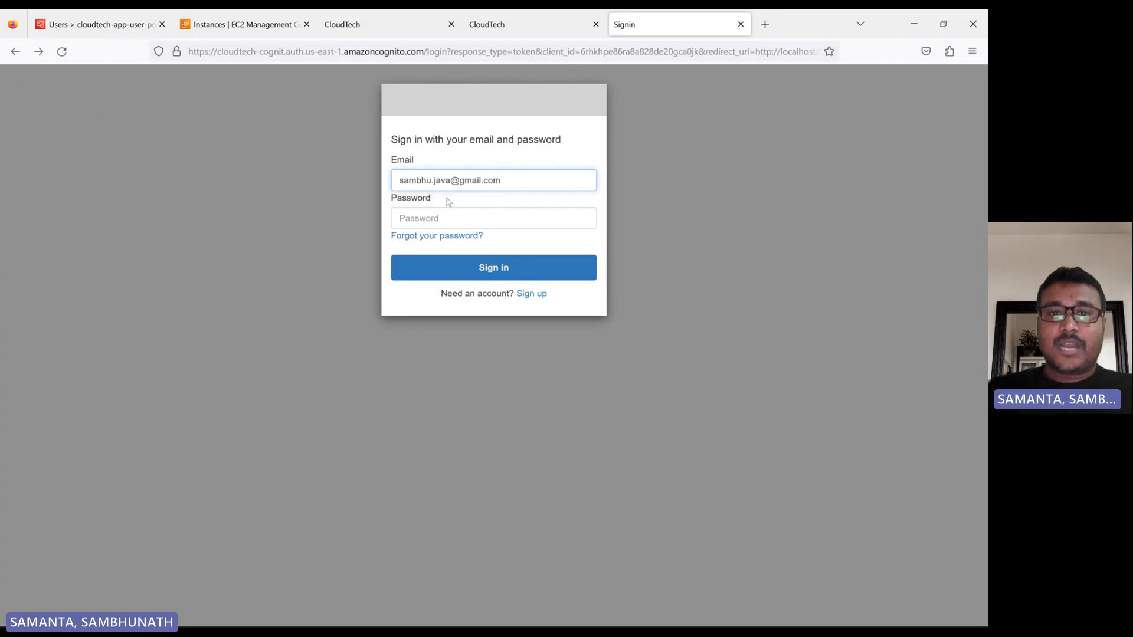
Enter the existing user's account password, try to sign in and dismiss the browser's offer to save the login.
{"action": "left_click", "coordinate": [426, 228]}
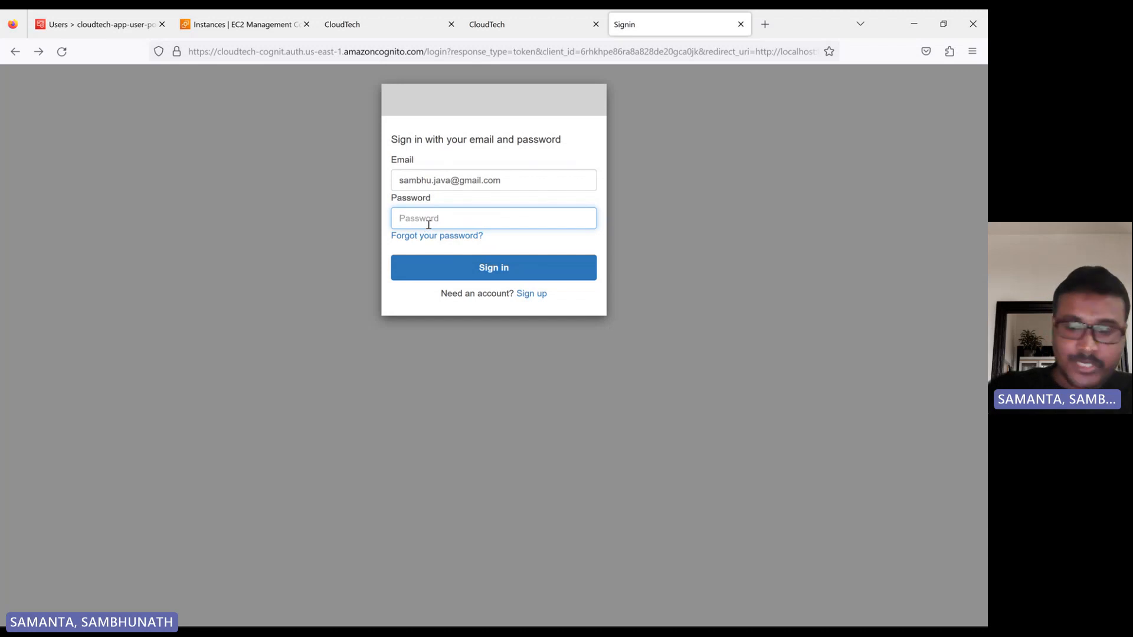
{"action": "type", "text": "•"}
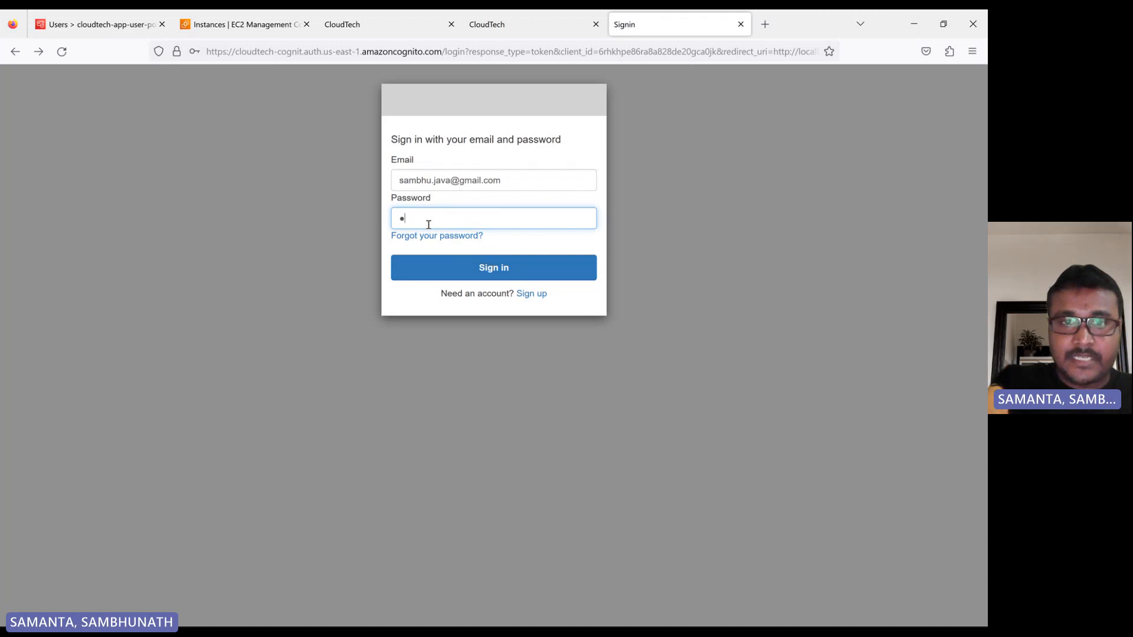
{"action": "type", "text": "•"}
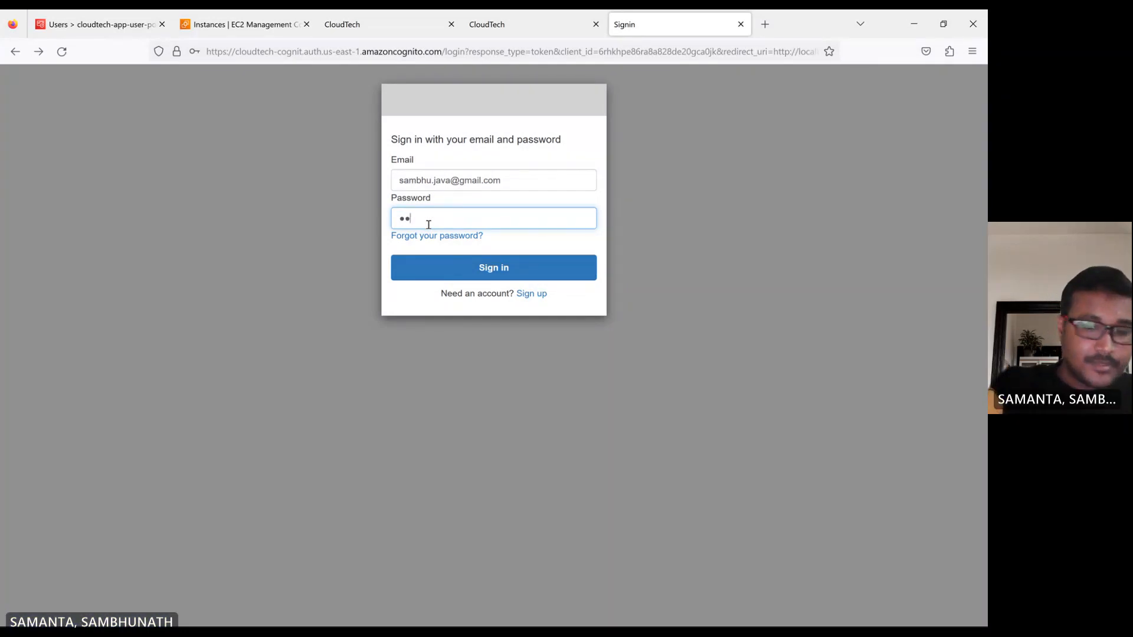
{"action": "type", "text": "•"}
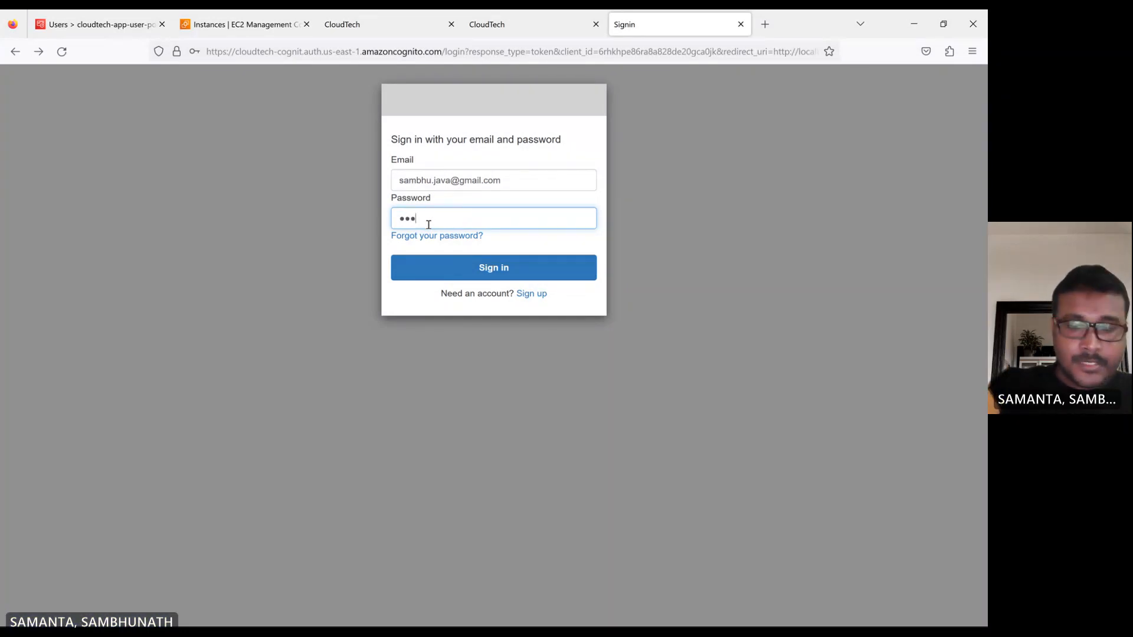
{"action": "type", "text": "•••"}
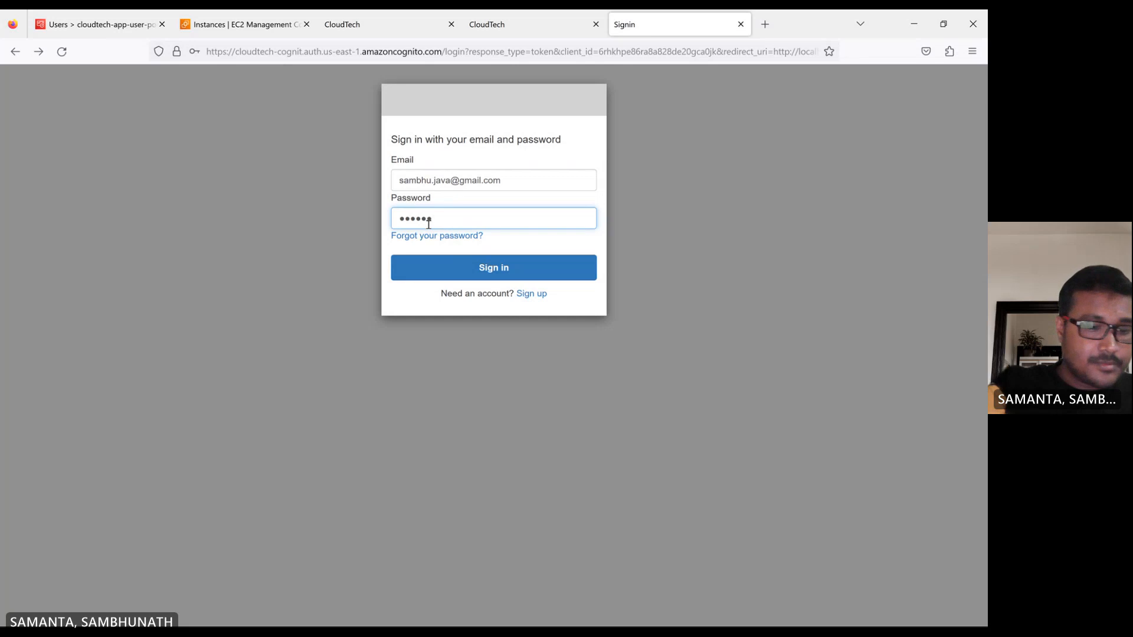
{"action": "type", "text": "•"}
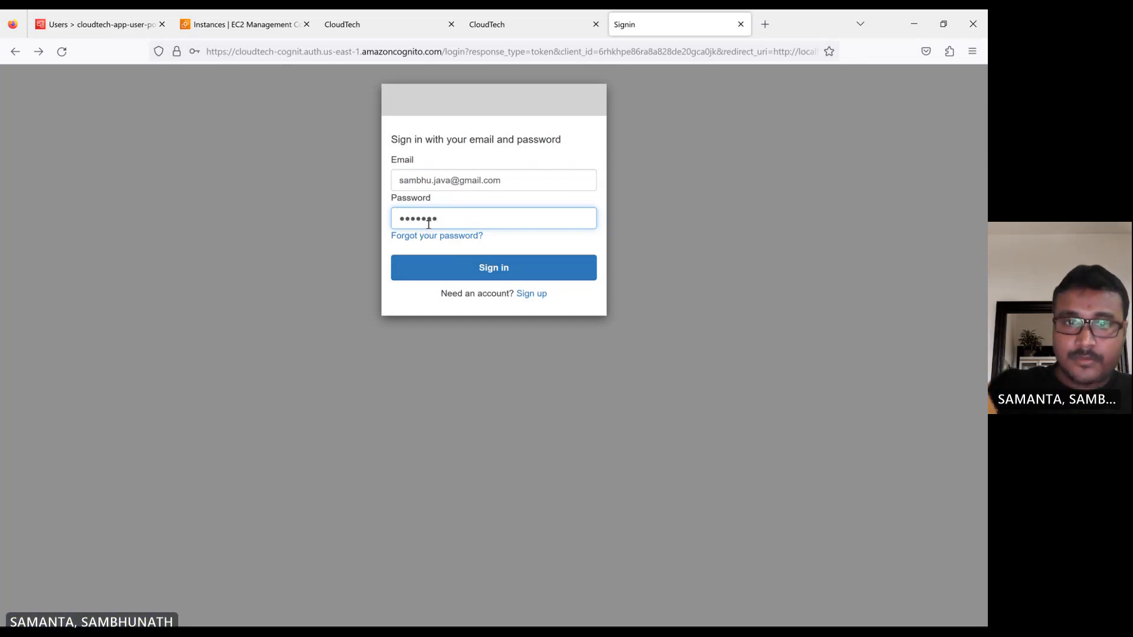
{"action": "type", "text": "•"}
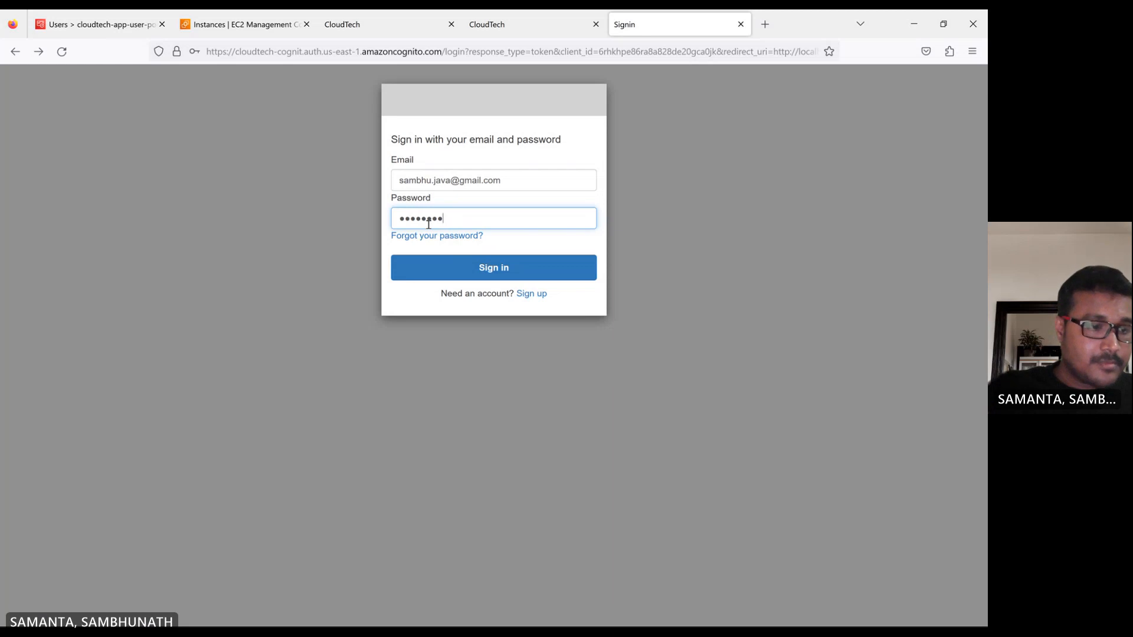
{"action": "left_click", "coordinate": [505, 270]}
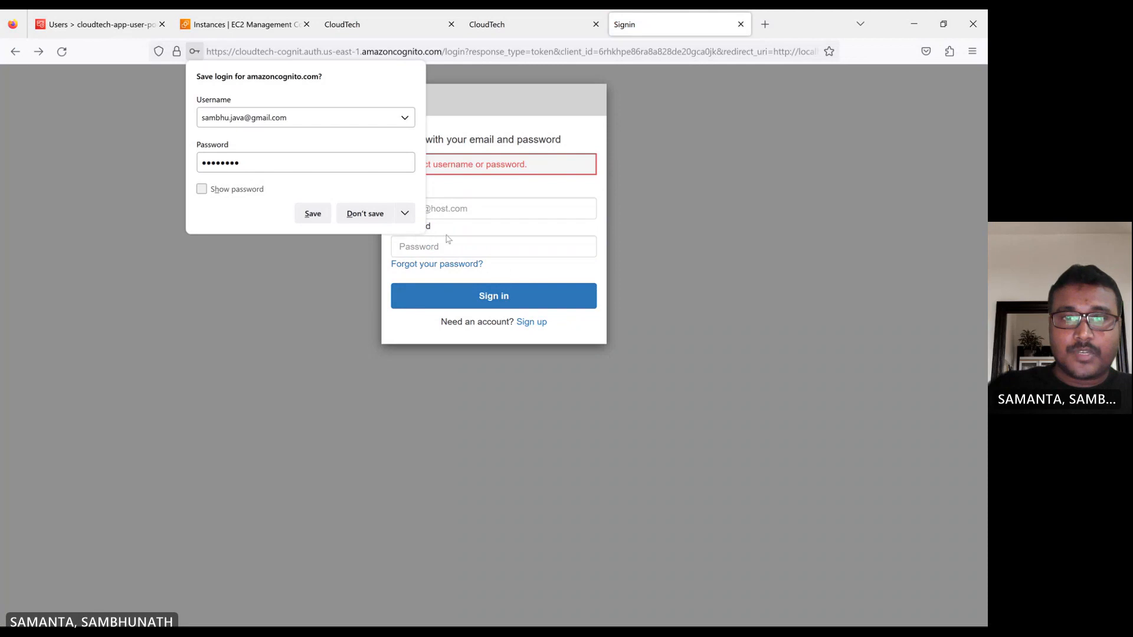
{"action": "left_click", "coordinate": [442, 247]}
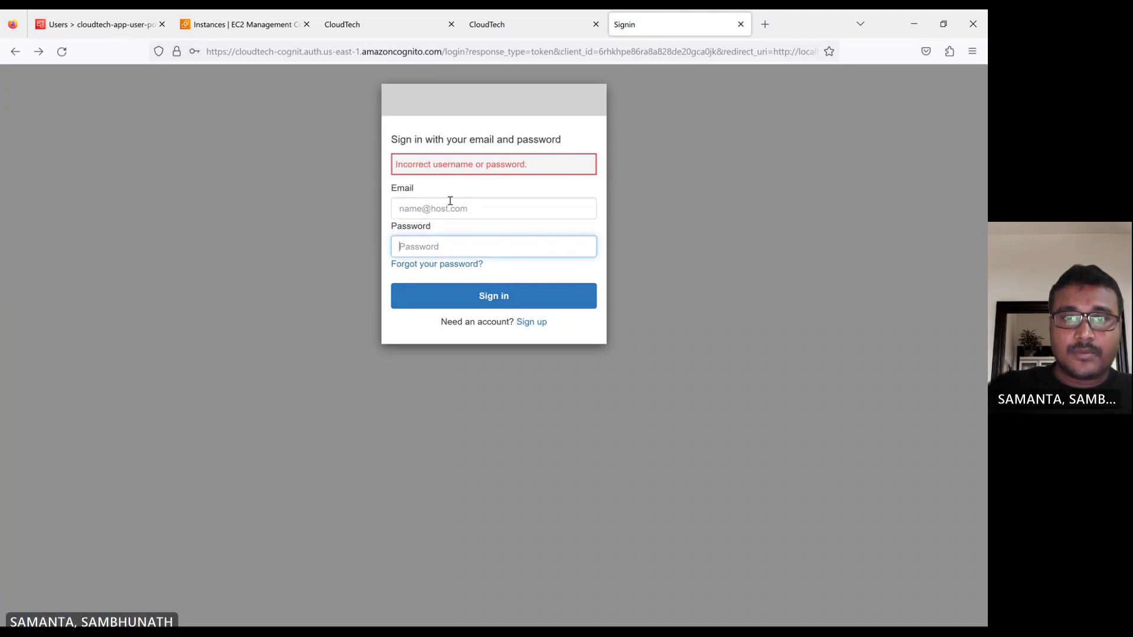
Re-enter the existing user's e-mail address and account password, try to sign in again and dismiss the save-login offer.
{"action": "left_click", "coordinate": [443, 208]}
{"action": "left_click", "coordinate": [438, 225]}
{"action": "left_click", "coordinate": [432, 249]}
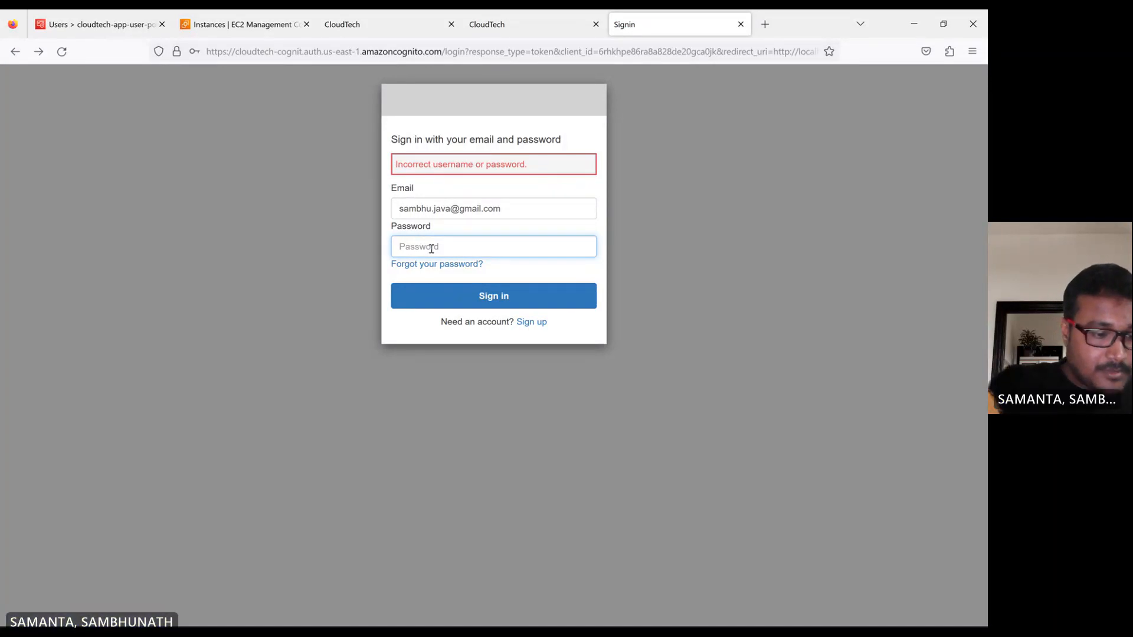
{"action": "type", "text": "••"}
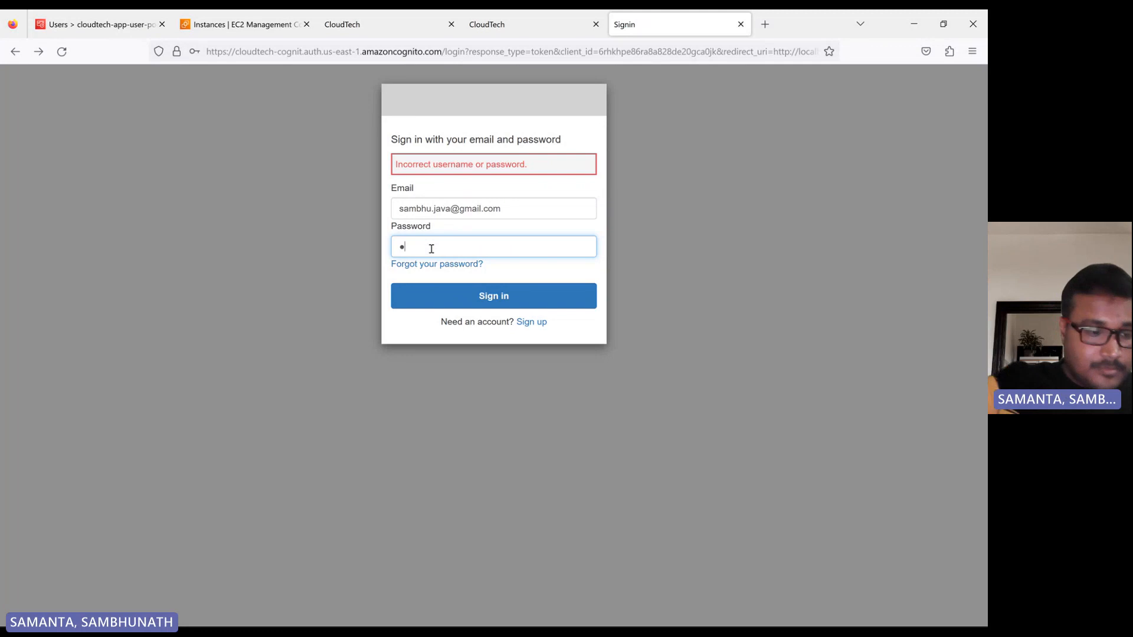
{"action": "type", "text": "•"}
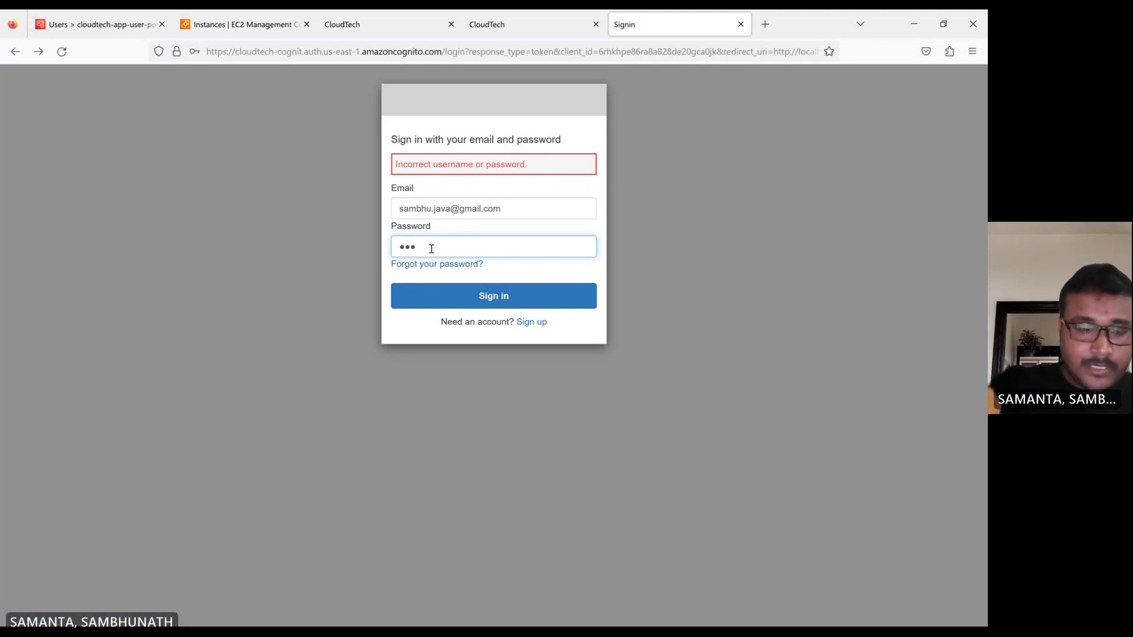
{"action": "type", "text": "•"}
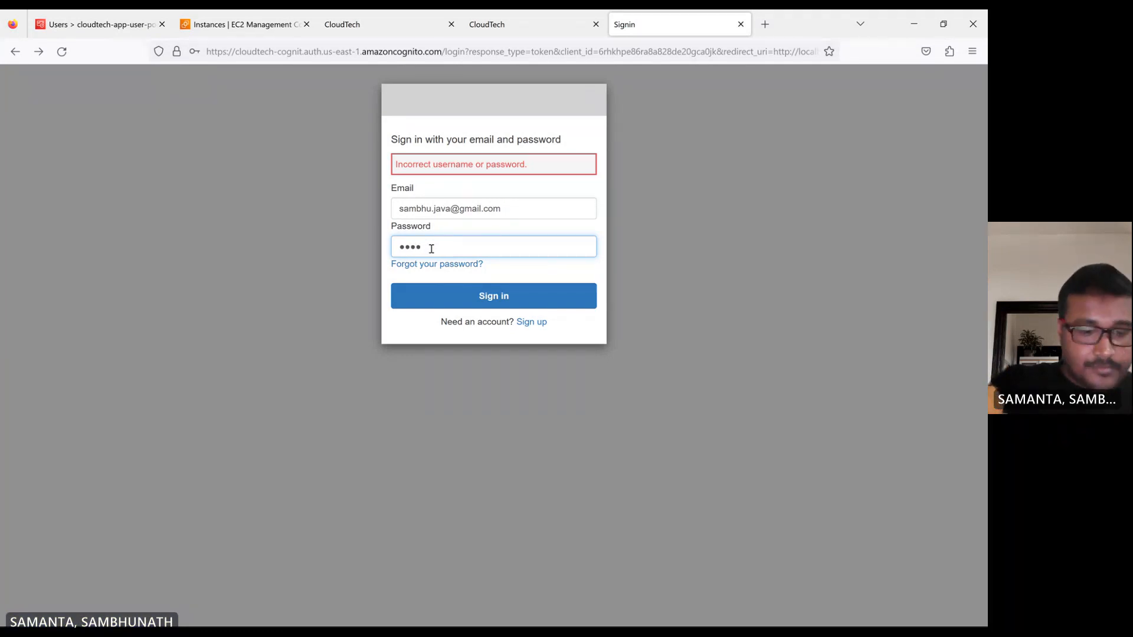
{"action": "type", "text": "•"}
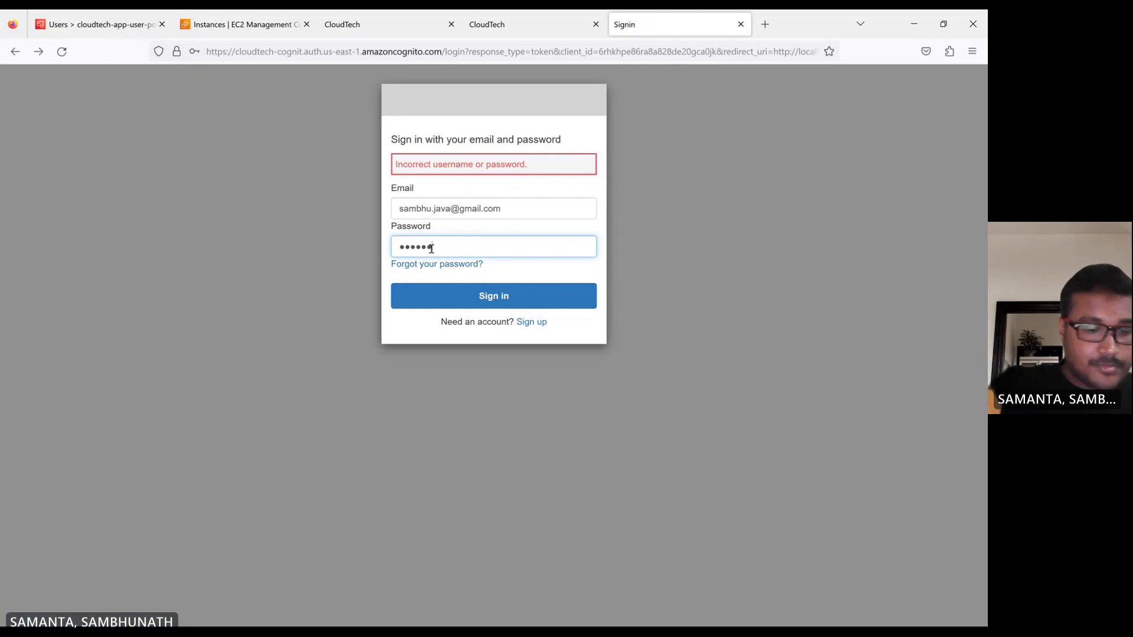
{"action": "type", "text": "•"}
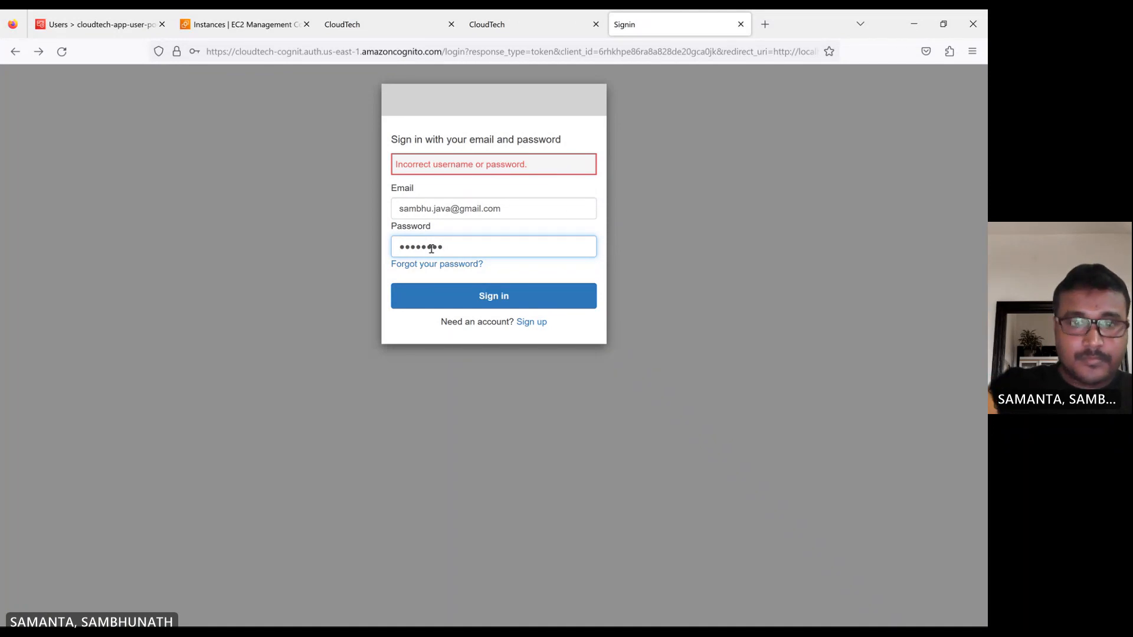
{"action": "type", "text": "•"}
{"action": "left_click", "coordinate": [480, 297]}
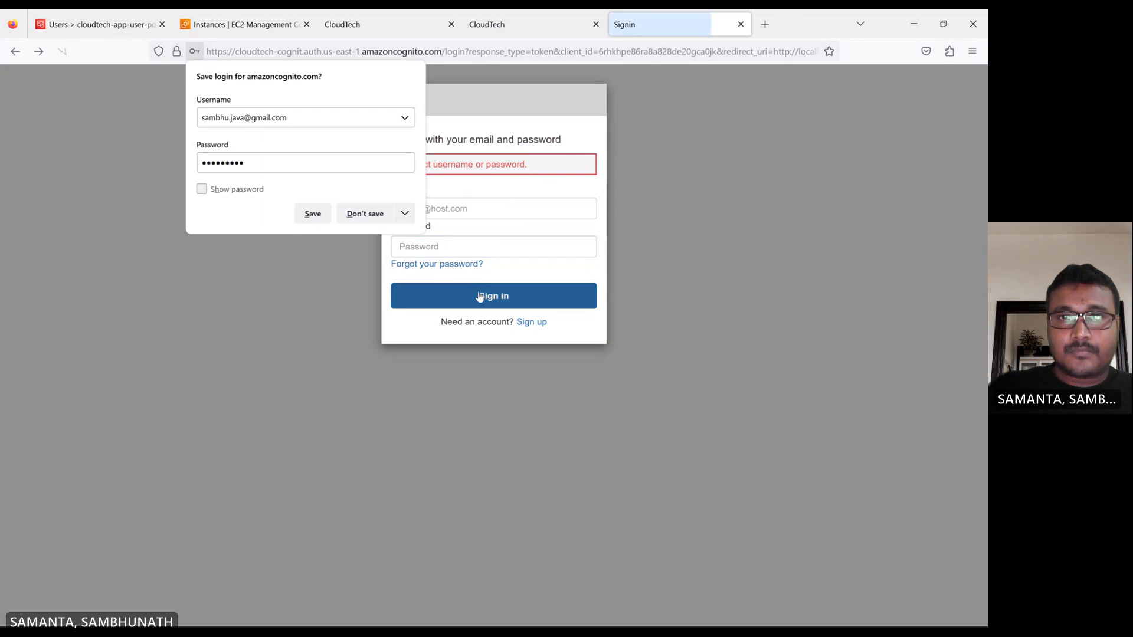
{"action": "left_click", "coordinate": [336, 267]}
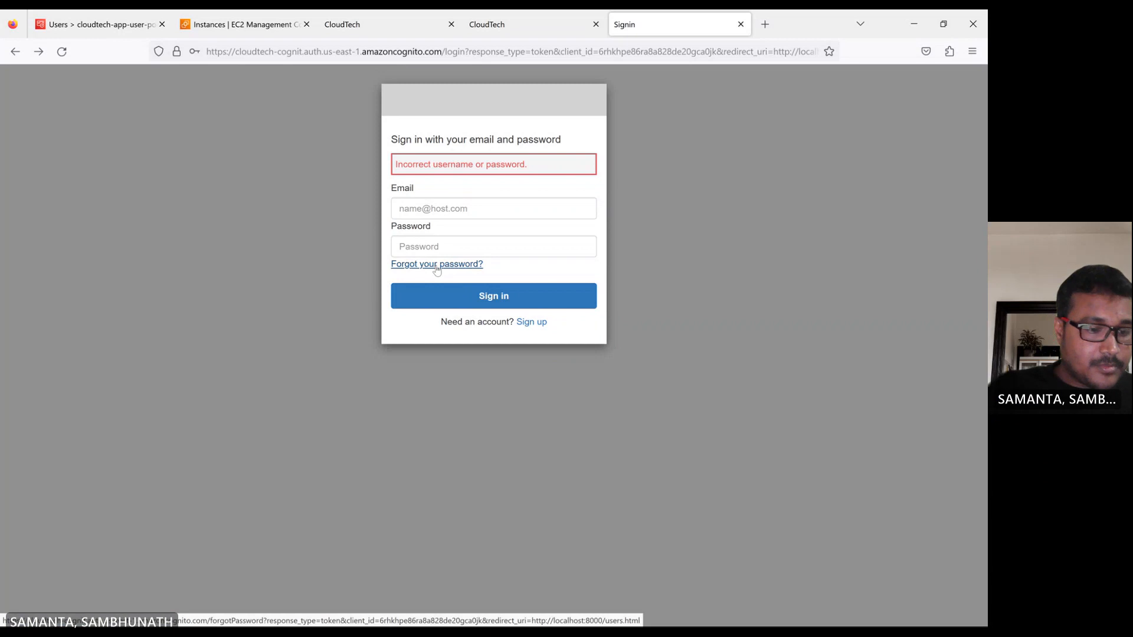
Try a third sign-in with the existing user's e-mail address and account password.
{"action": "left_click", "coordinate": [436, 212]}
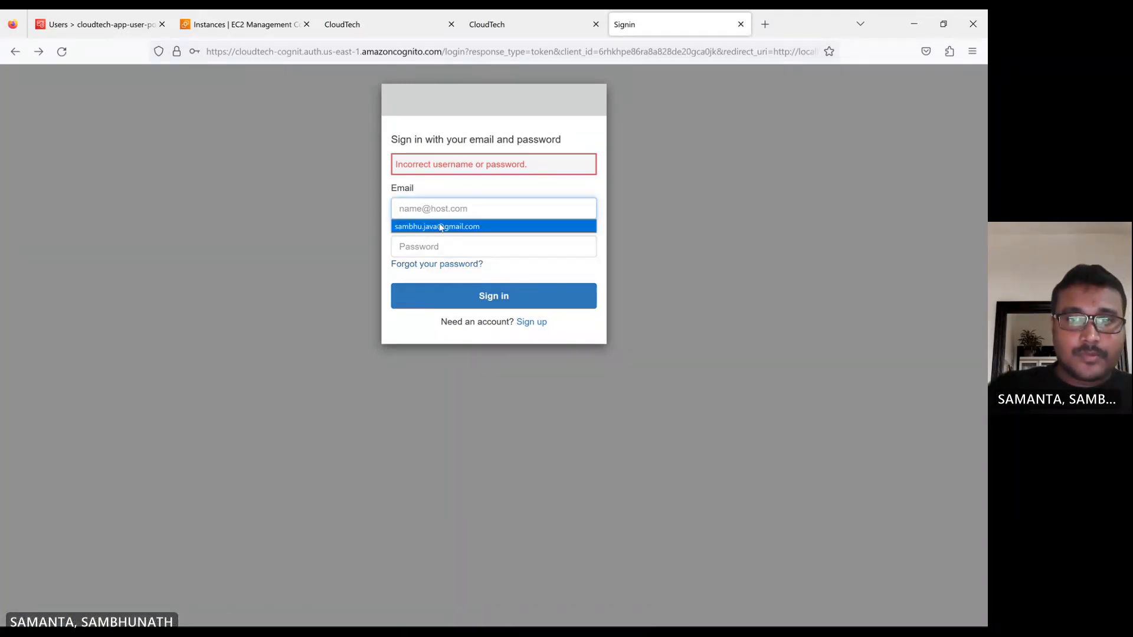
{"action": "left_click", "coordinate": [439, 227]}
{"action": "left_click", "coordinate": [430, 245]}
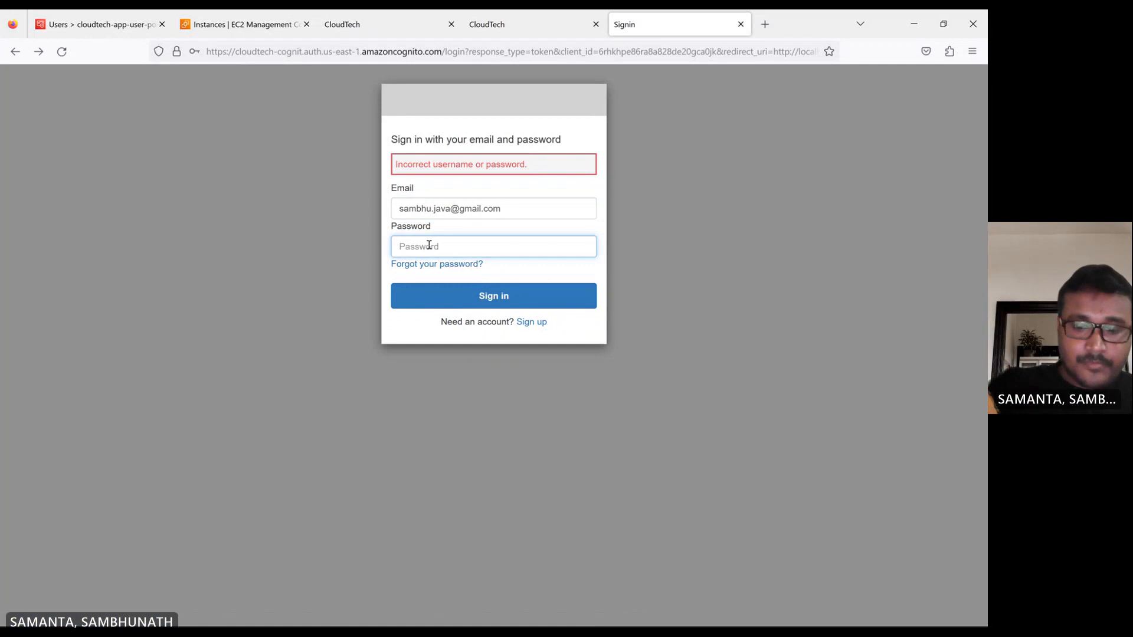
{"action": "type", "text": "•"}
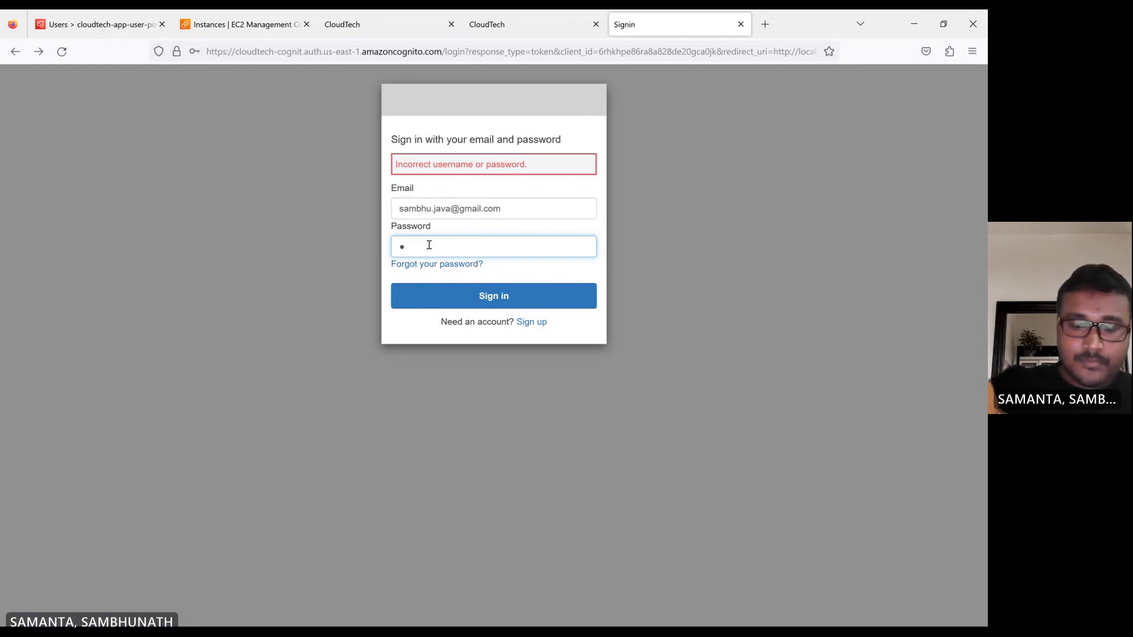
{"action": "type", "text": "•"}
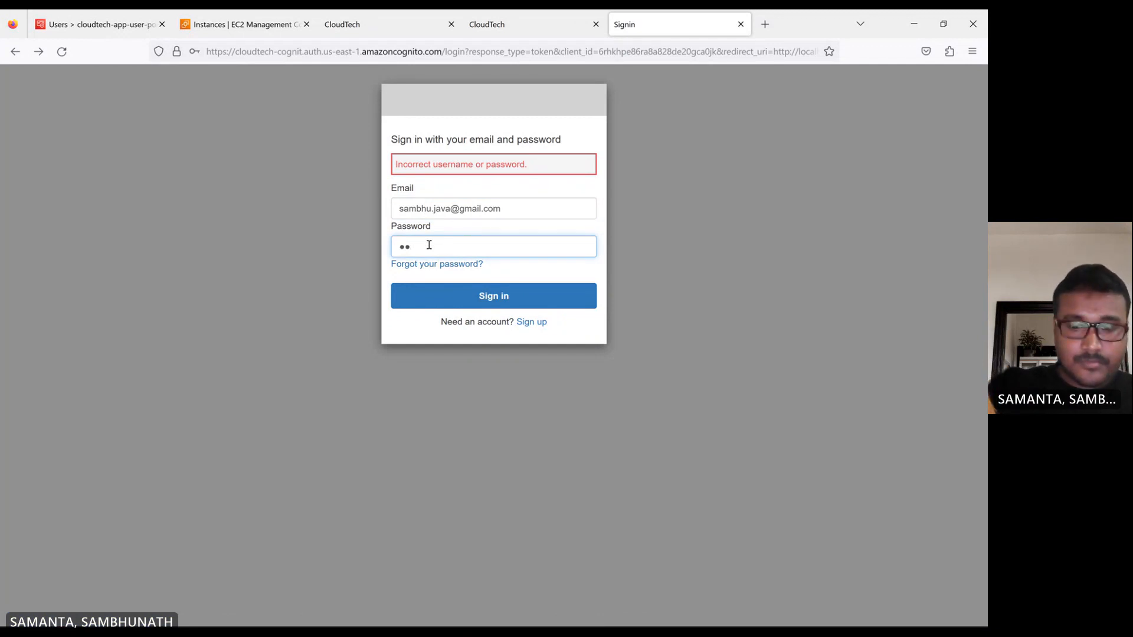
{"action": "type", "text": "••"}
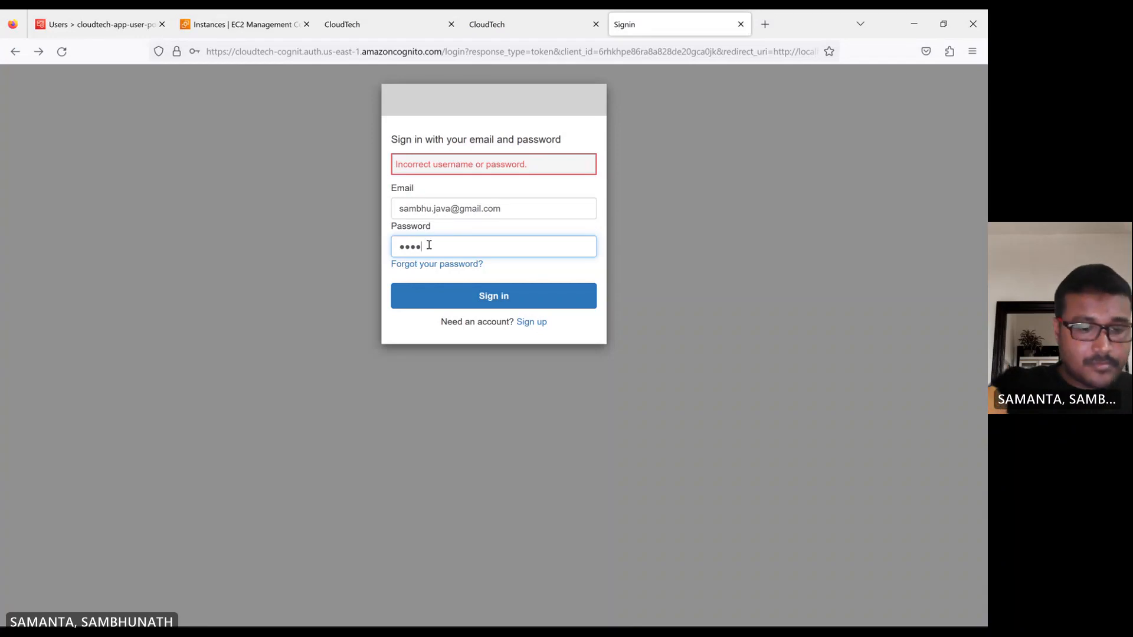
{"action": "type", "text": "•"}
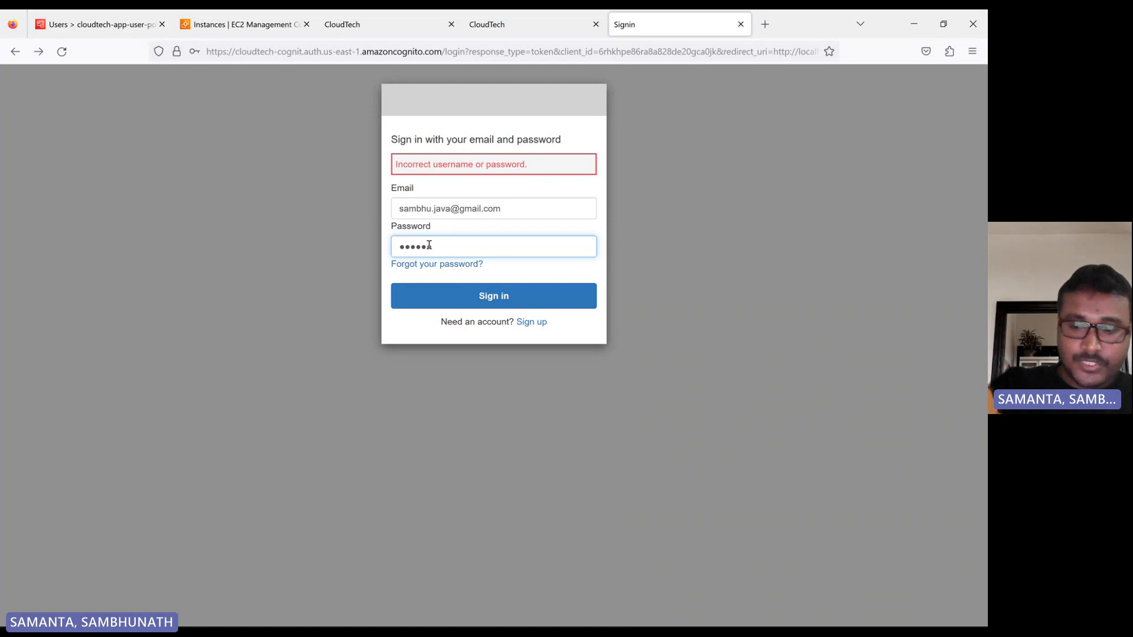
{"action": "type", "text": "••"}
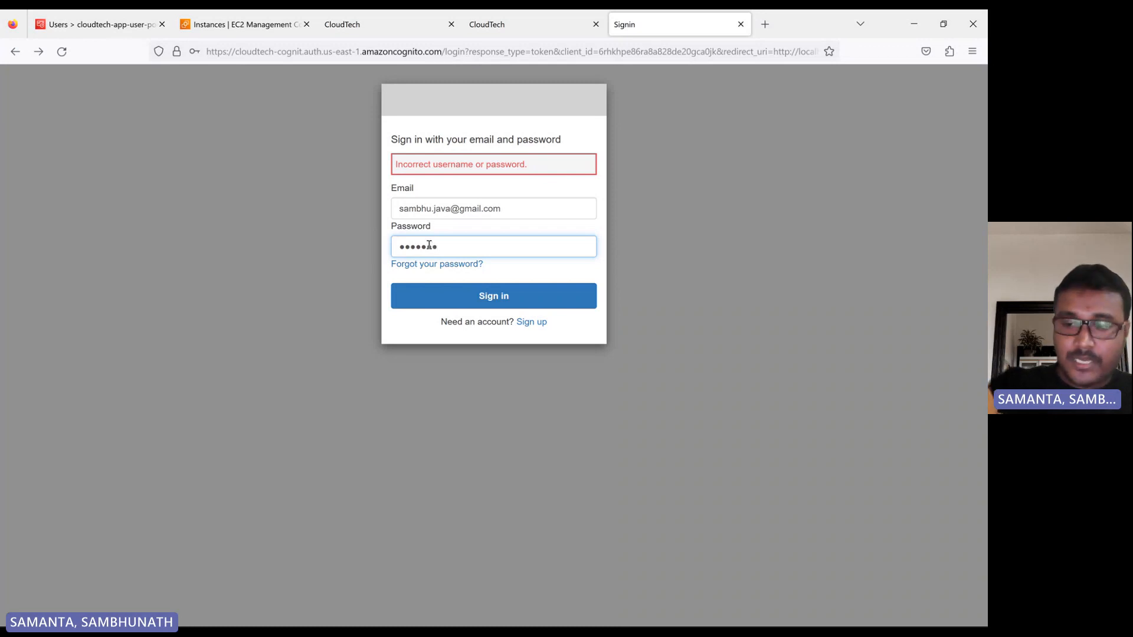
{"action": "type", "text": "•"}
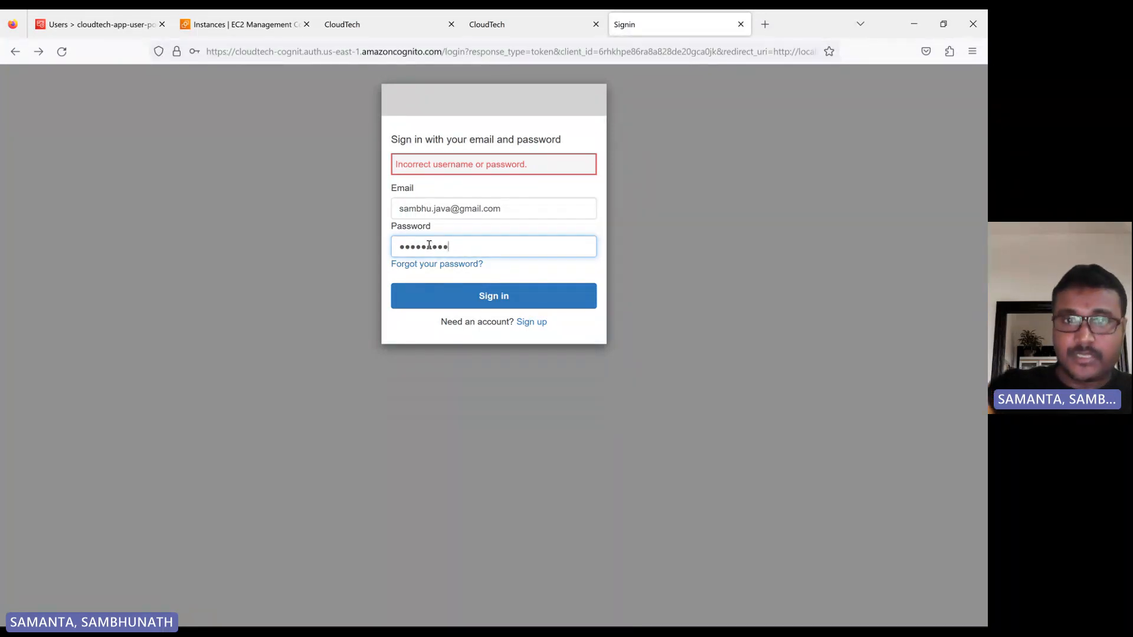
{"action": "left_click", "coordinate": [506, 301]}
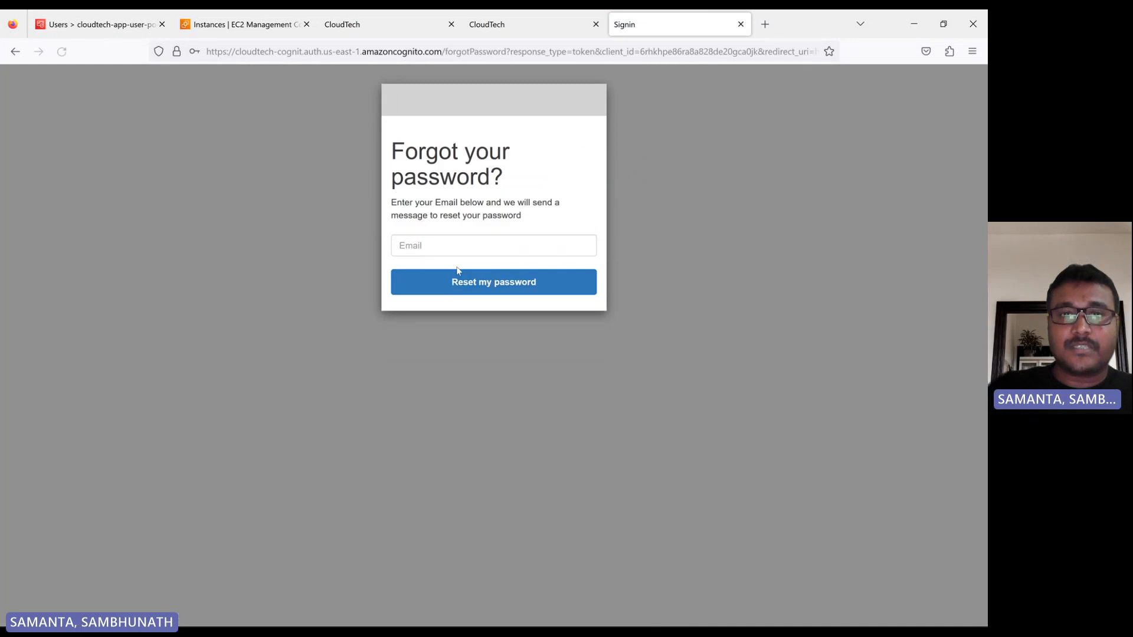
Request a password reset code for the existing user's e-mail address and go to the code field.
{"action": "left_click", "coordinate": [417, 245]}
{"action": "left_click", "coordinate": [425, 263]}
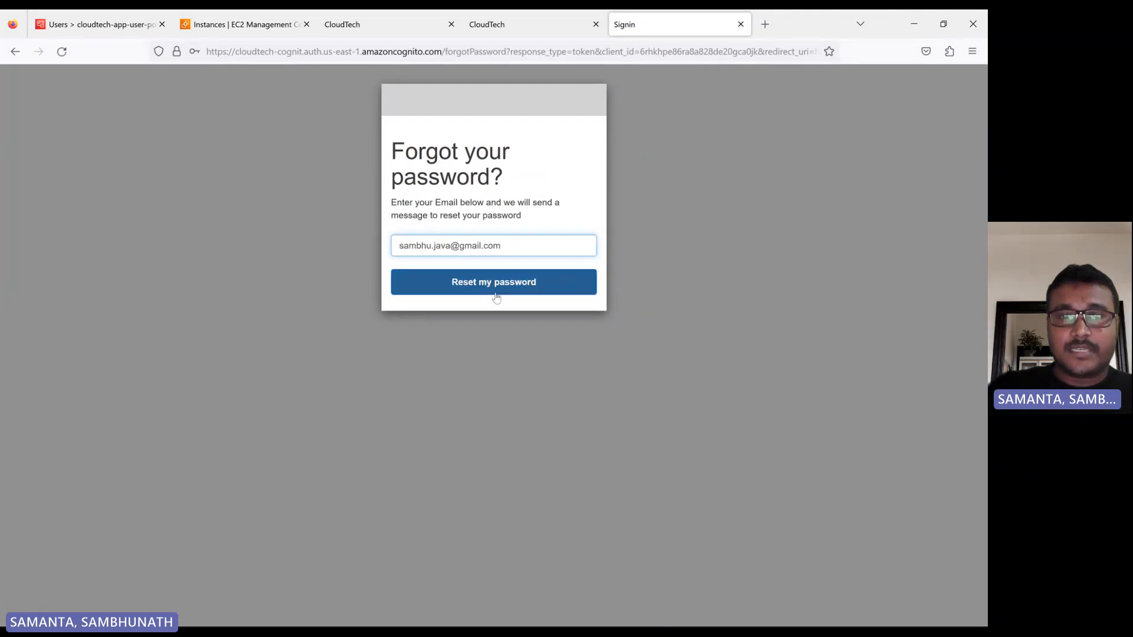
{"action": "left_click", "coordinate": [497, 287]}
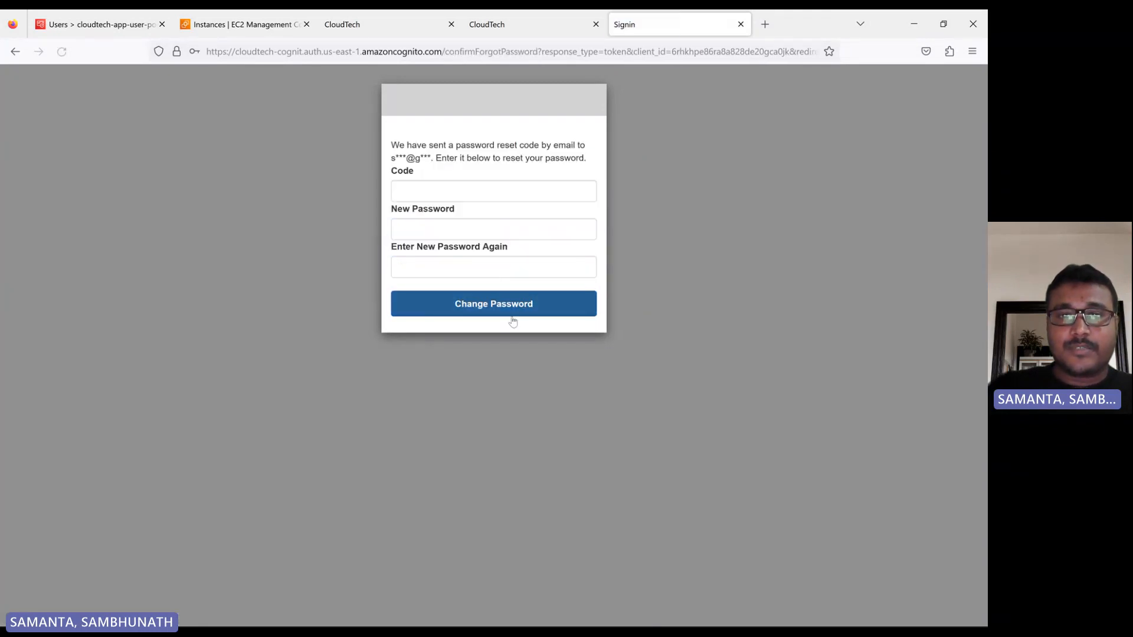
{"action": "left_click", "coordinate": [417, 195]}
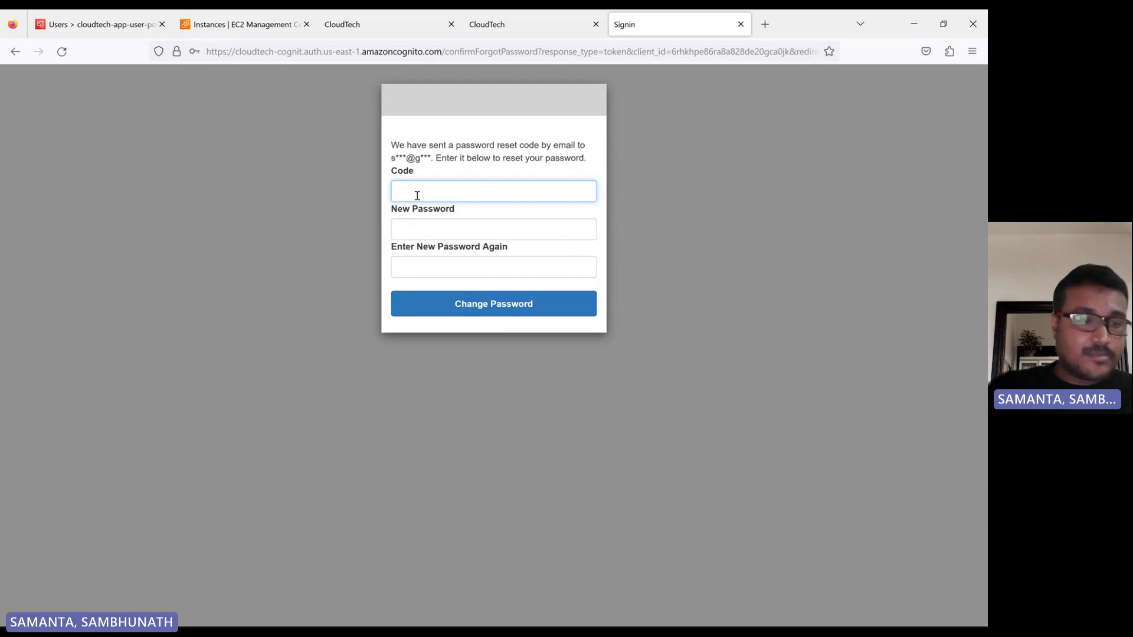
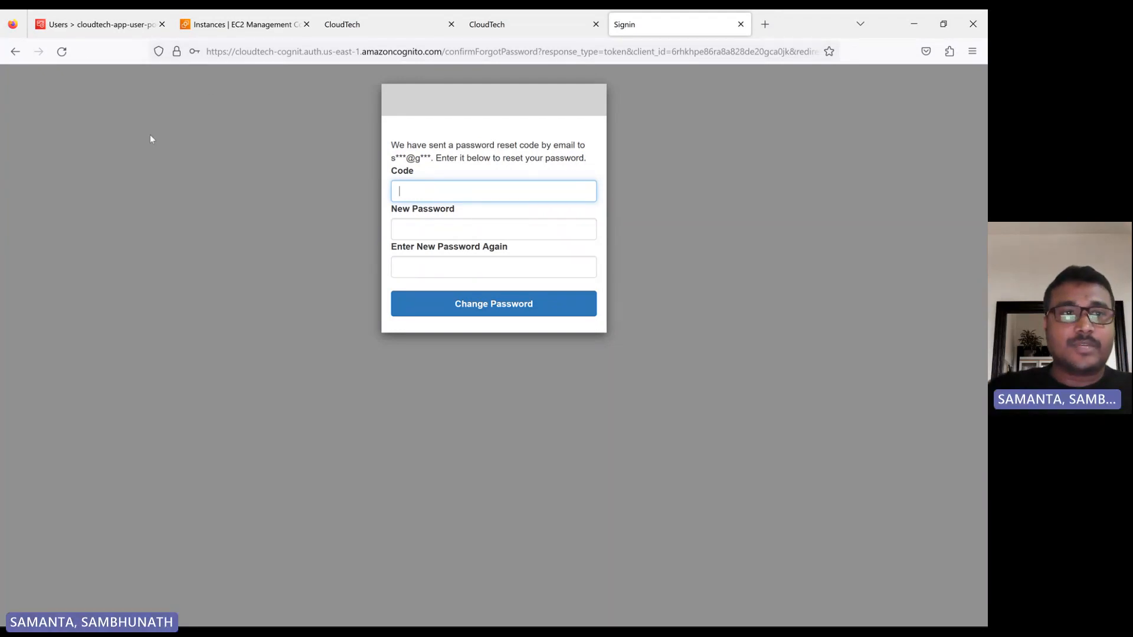
Leave the password reset page, return to the hosted sign-in page and open the form for signing up a new account.
{"action": "left_click", "coordinate": [14, 52]}
{"action": "left_click", "coordinate": [15, 52]}
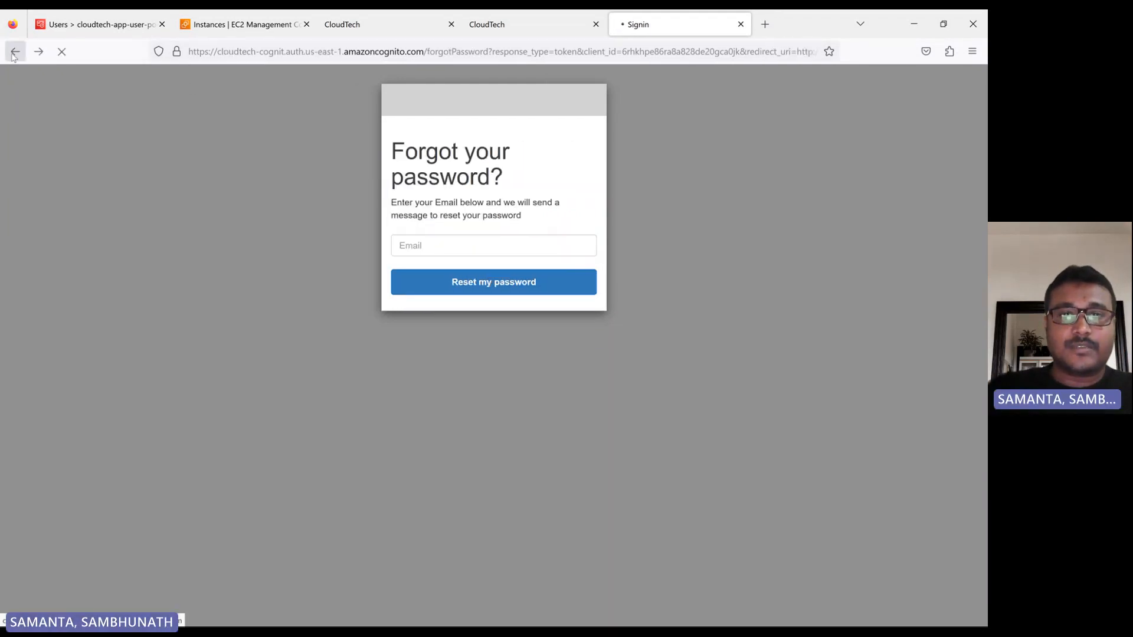
{"action": "left_click", "coordinate": [15, 52]}
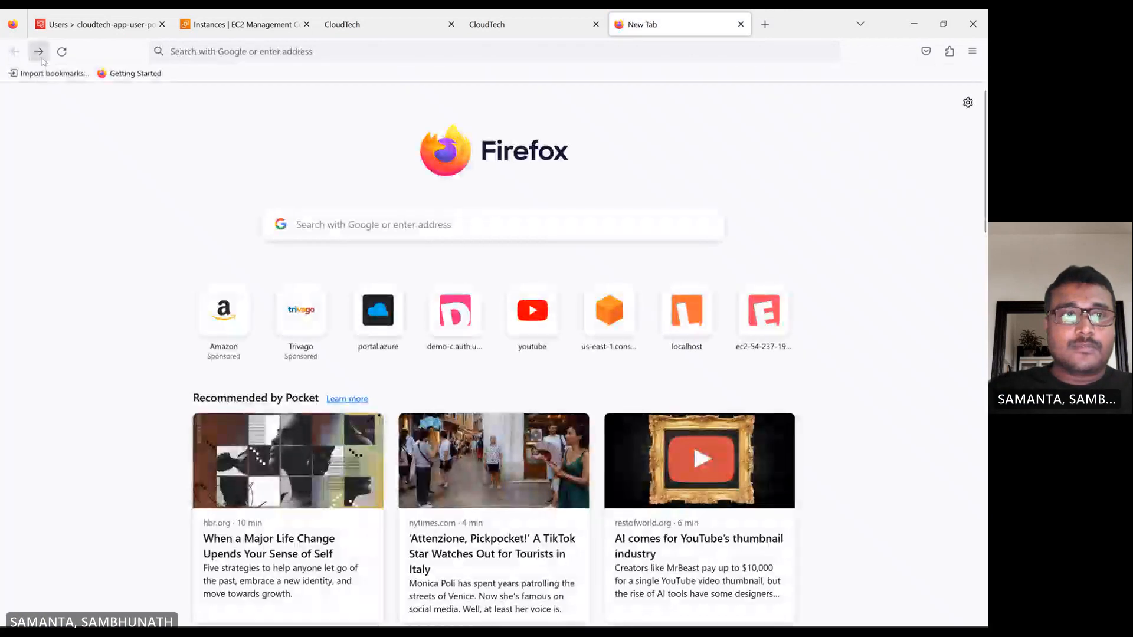
{"action": "left_click", "coordinate": [40, 54]}
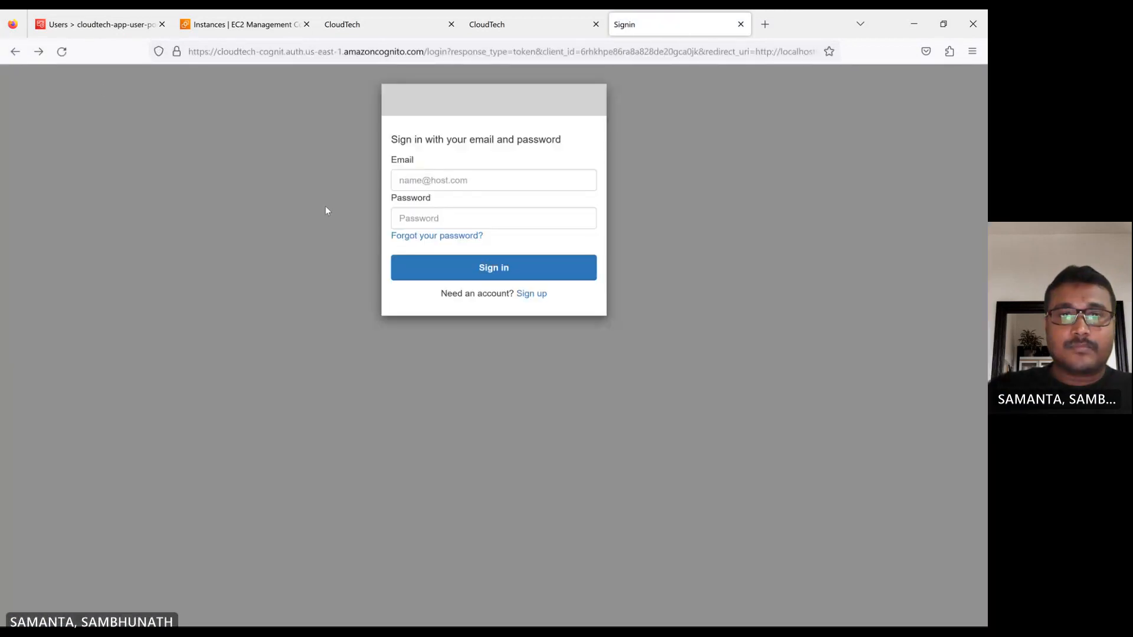
{"action": "left_click", "coordinate": [534, 300]}
{"action": "left_click", "coordinate": [428, 178]}
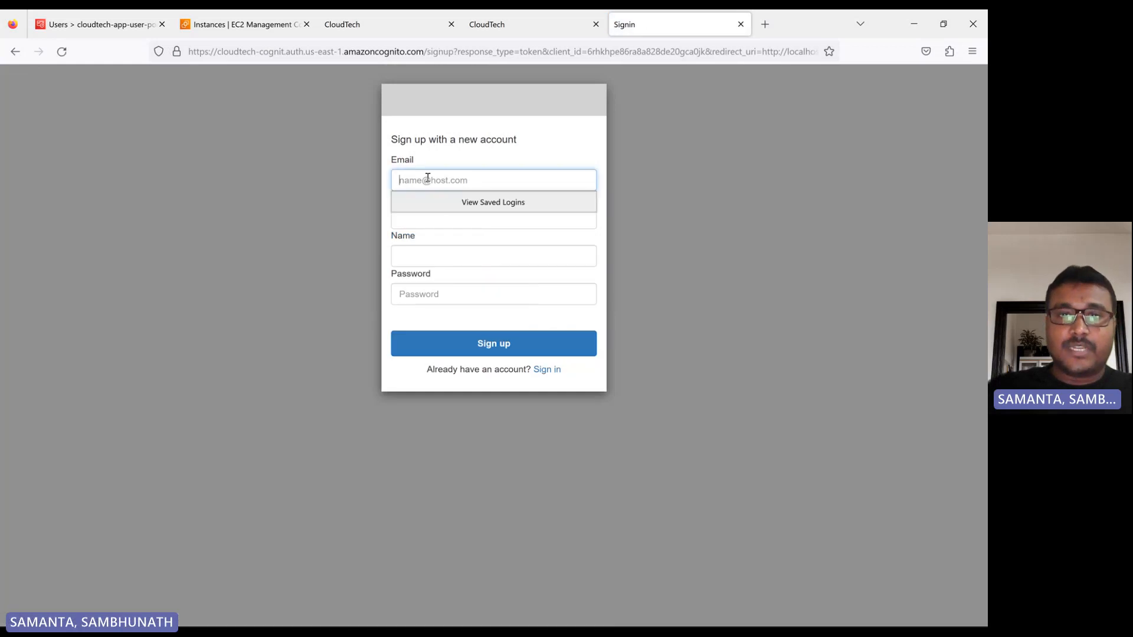
In the user pool, disable access for the user with the "Force change password" status and delete that user.
{"action": "left_click", "coordinate": [84, 34]}
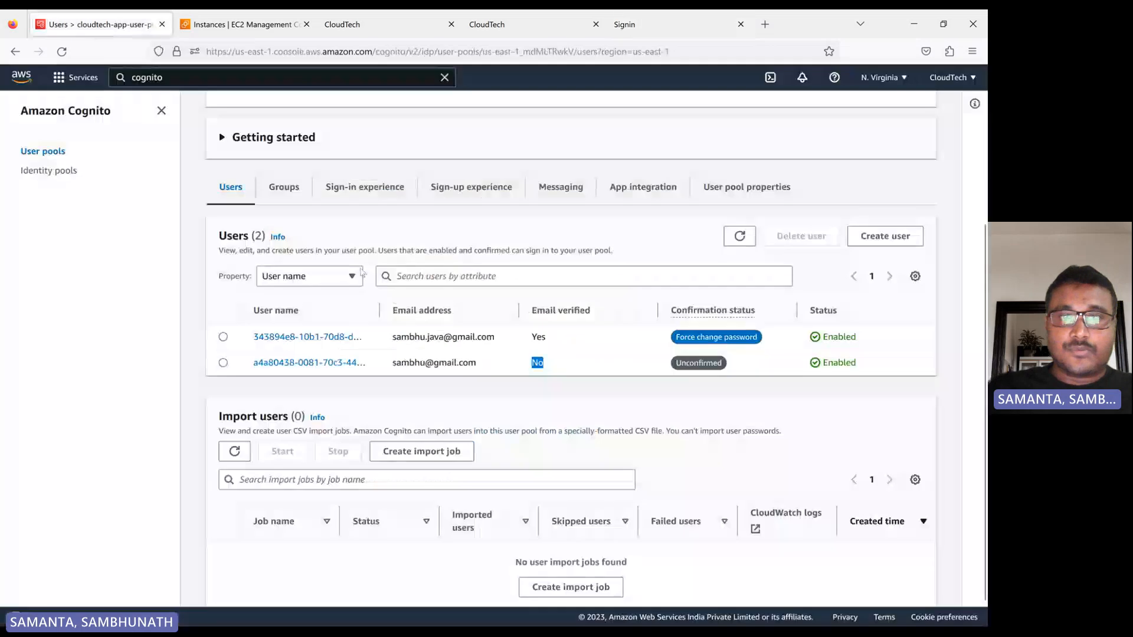
{"action": "left_click", "coordinate": [223, 338]}
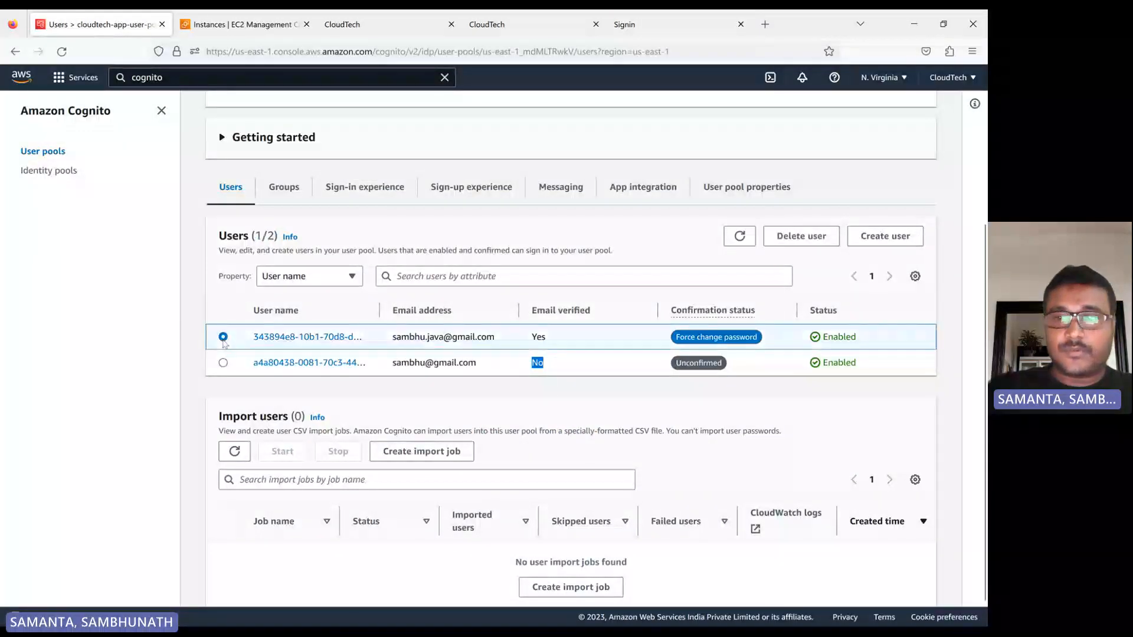
{"action": "left_click", "coordinate": [803, 240]}
{"action": "left_click", "coordinate": [368, 381]}
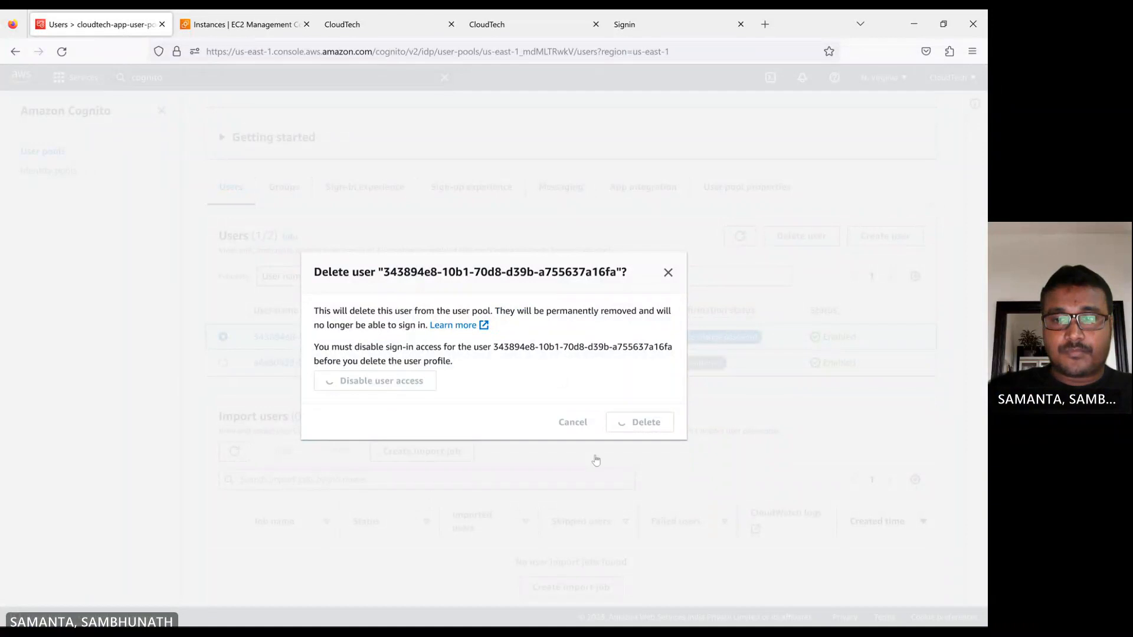
{"action": "left_click", "coordinate": [646, 421]}
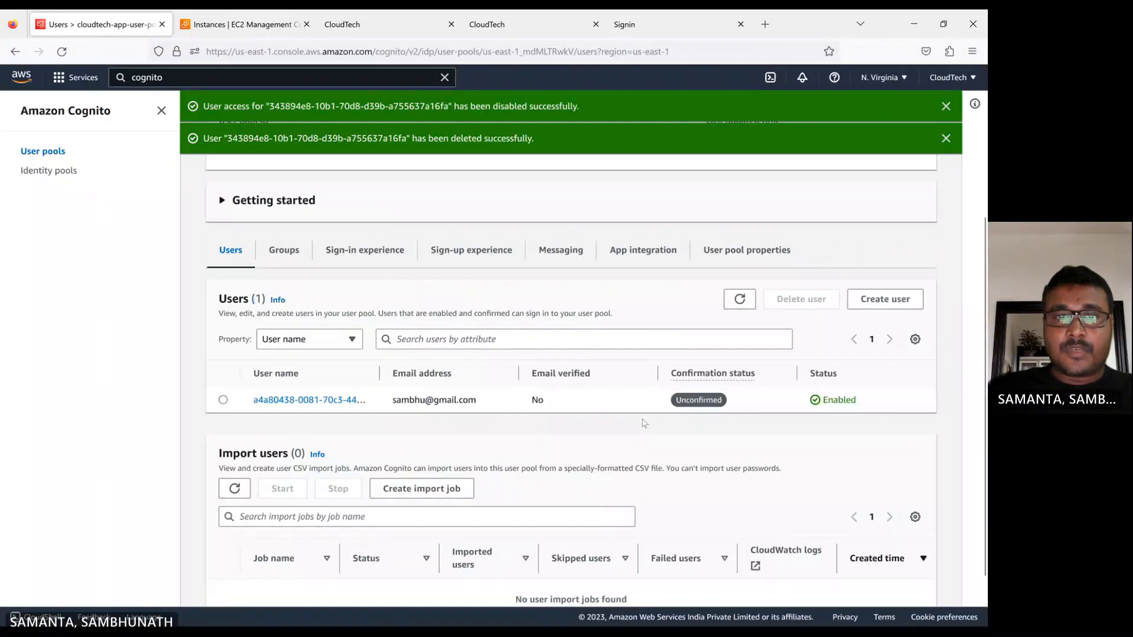
Return to the hosted sign-up form and enter the deleted user's e-mail address for the new account.
{"action": "left_click", "coordinate": [671, 27]}
{"action": "left_click", "coordinate": [423, 173]}
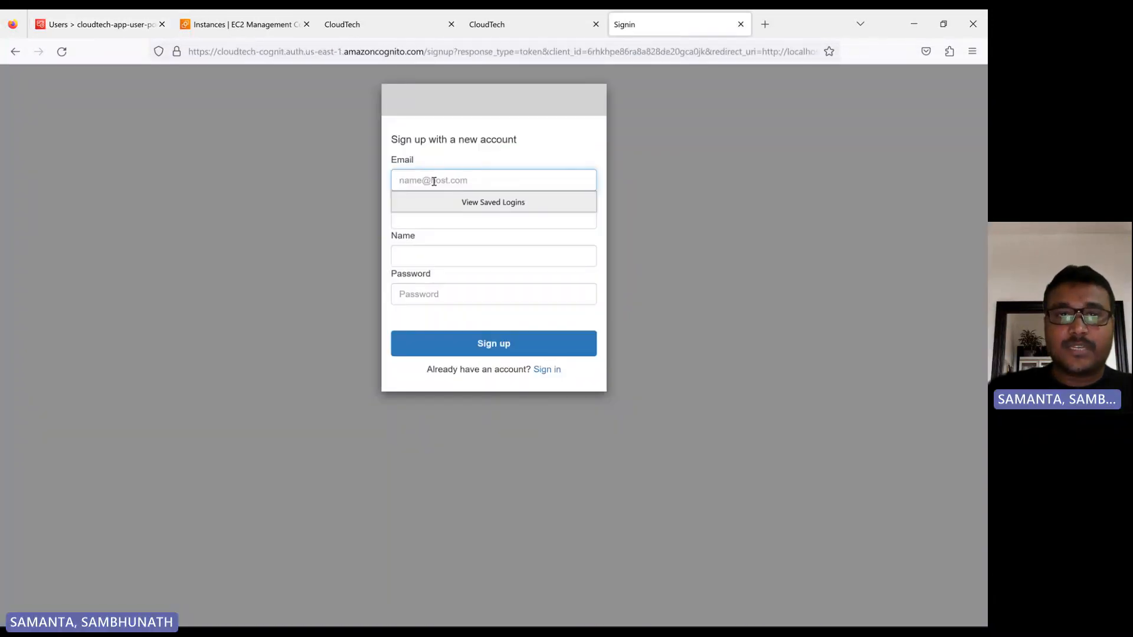
{"action": "left_click", "coordinate": [434, 181]}
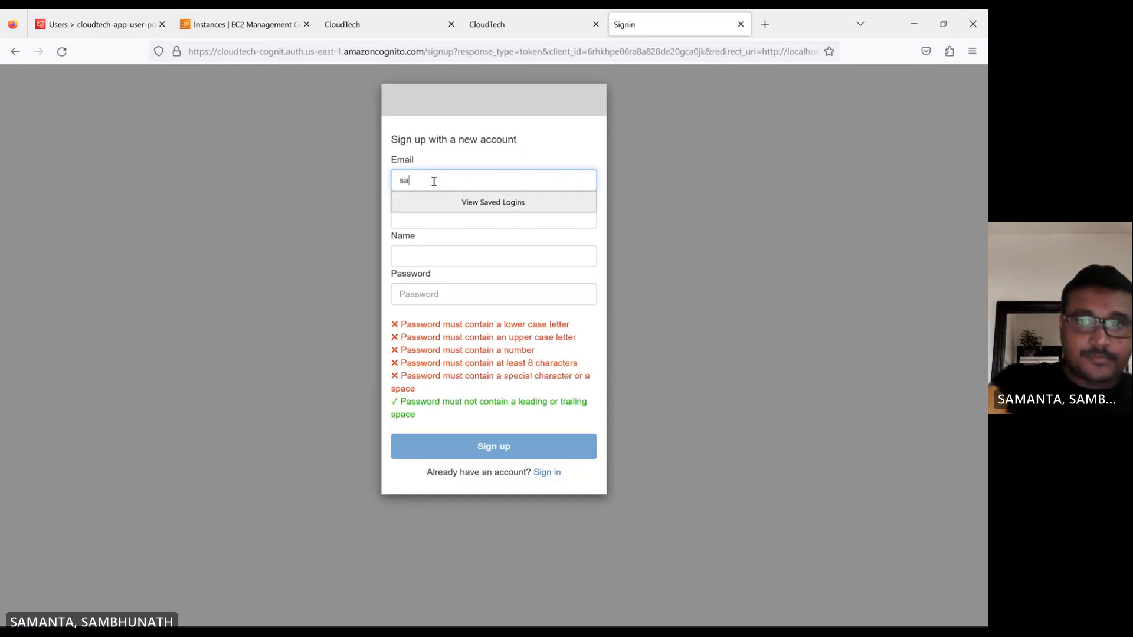
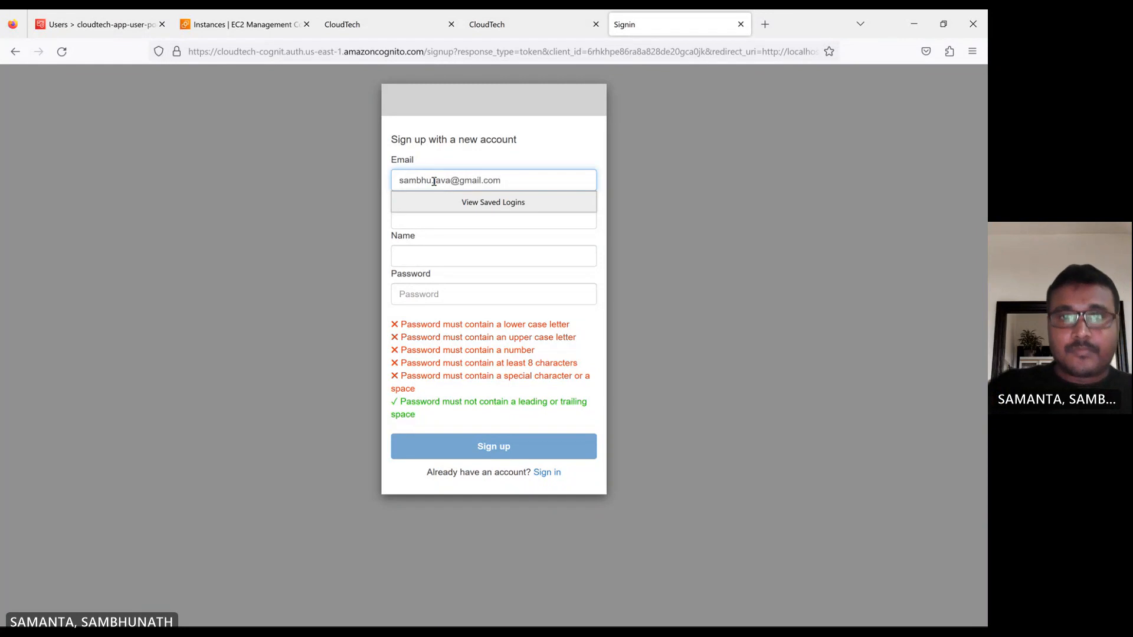
Fill in the sign-up form's gender as Male and enter the user's first name.
{"action": "left_click", "coordinate": [419, 219]}
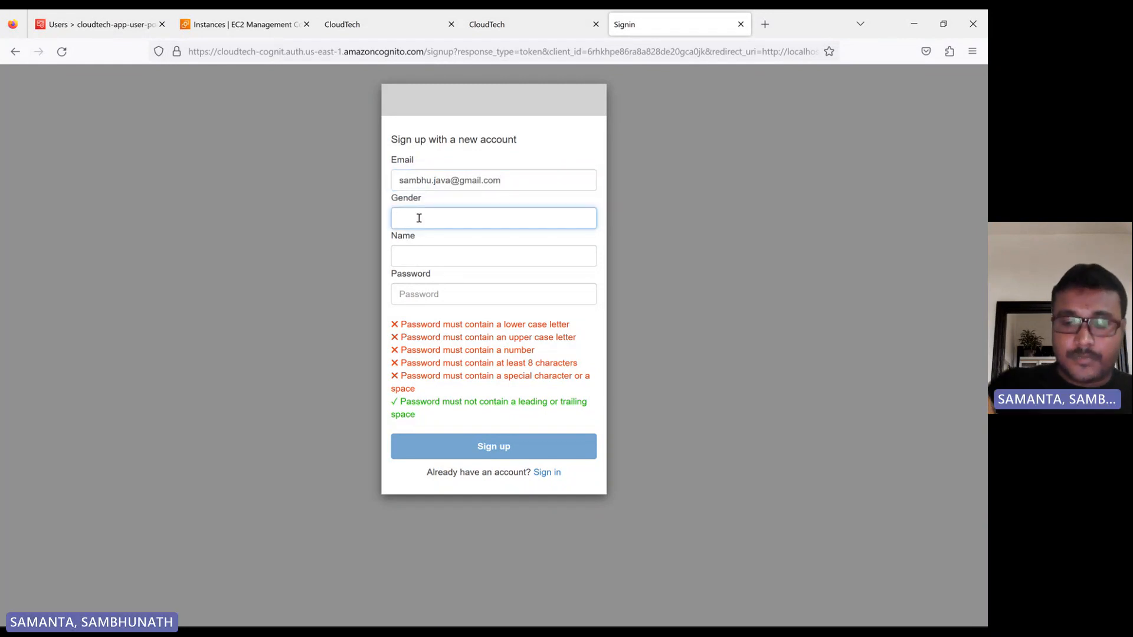
{"action": "type", "text": "Male"}
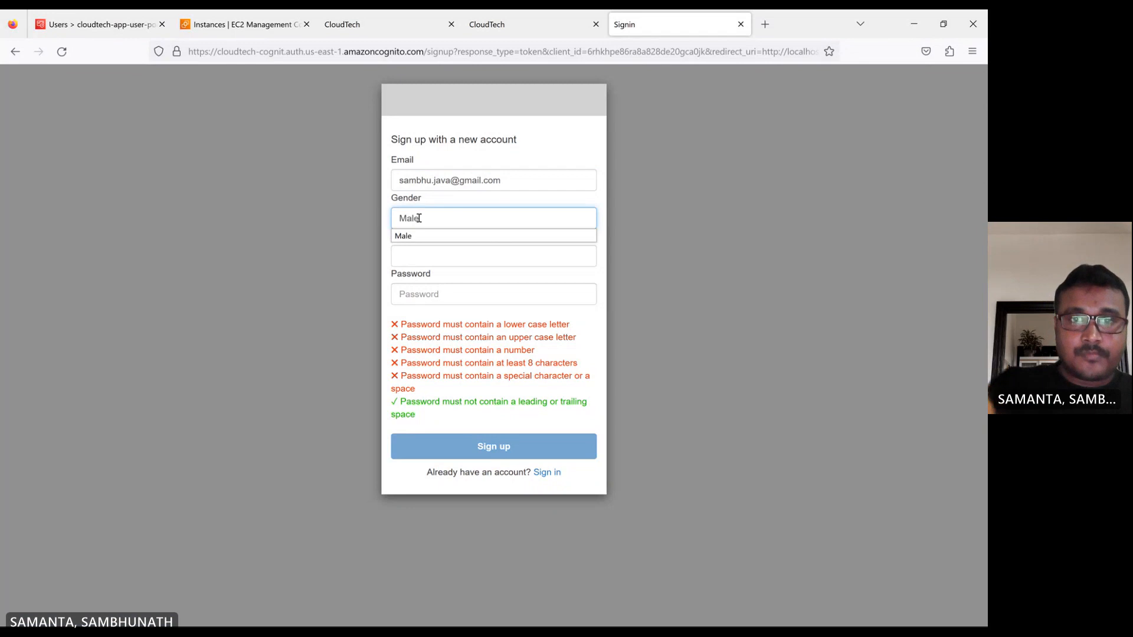
{"action": "left_click", "coordinate": [405, 236]}
{"action": "left_click", "coordinate": [405, 253]}
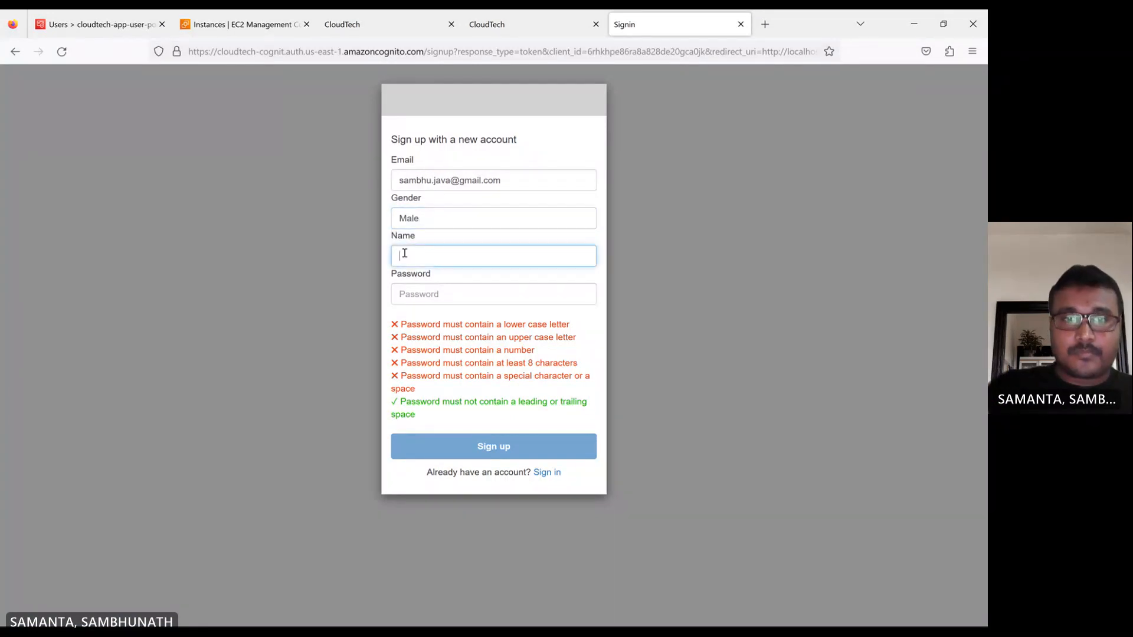
{"action": "type", "text": "Sa"}
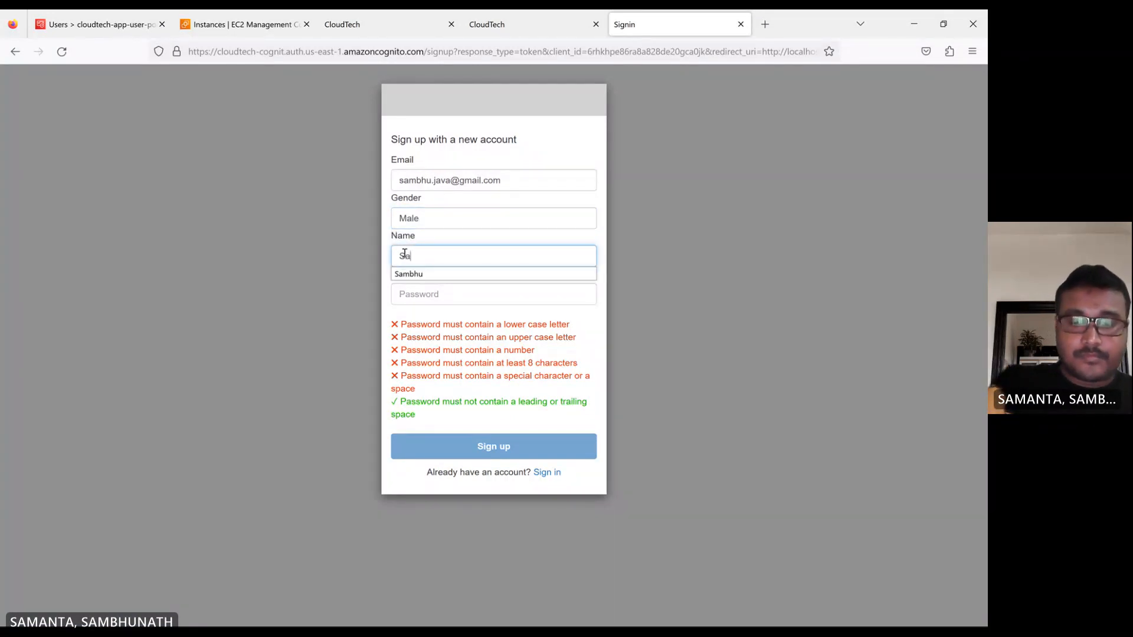
{"action": "type", "text": "mbhu"}
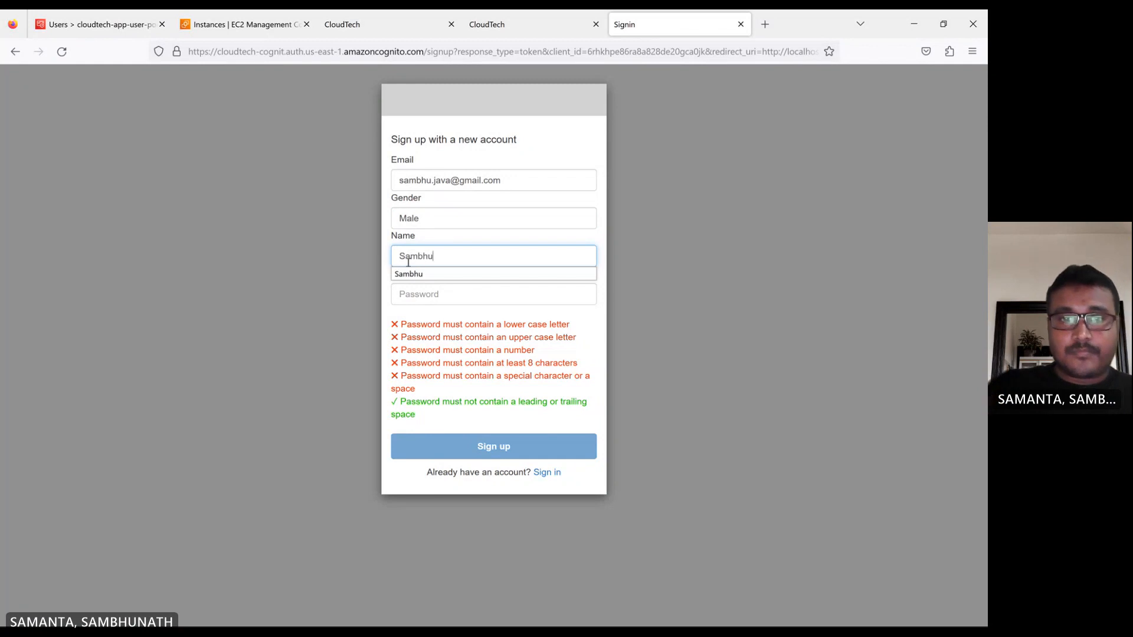
{"action": "left_click", "coordinate": [416, 274]}
Enter the new account's password, submit the sign-up and decline the browser's offer to save the login.
{"action": "left_click", "coordinate": [423, 288]}
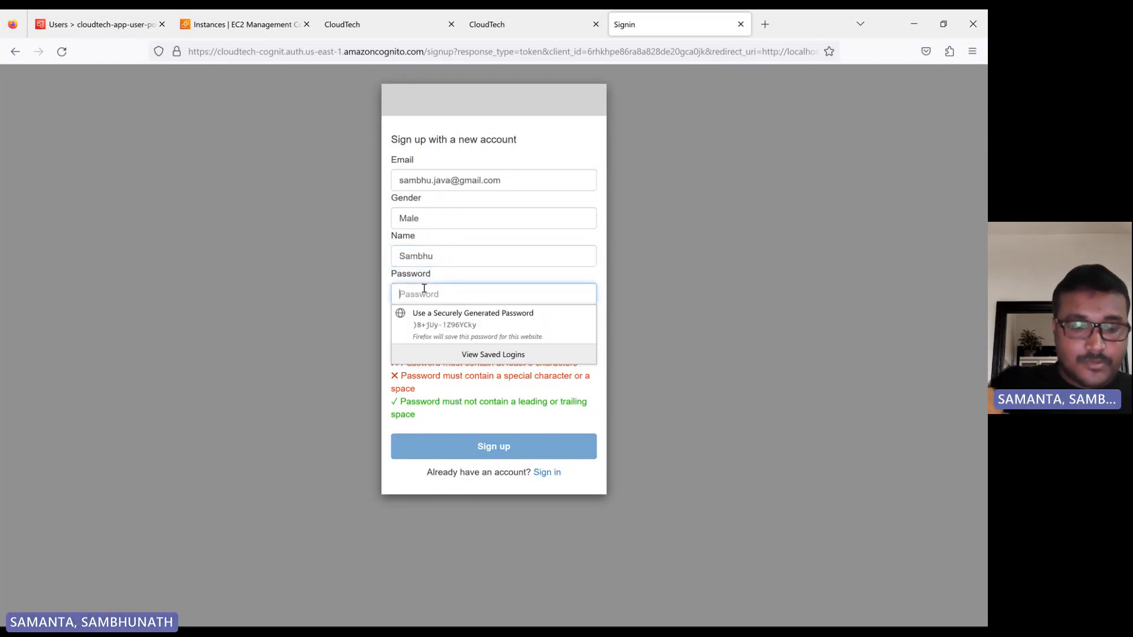
{"action": "type", "text": "•••••••"}
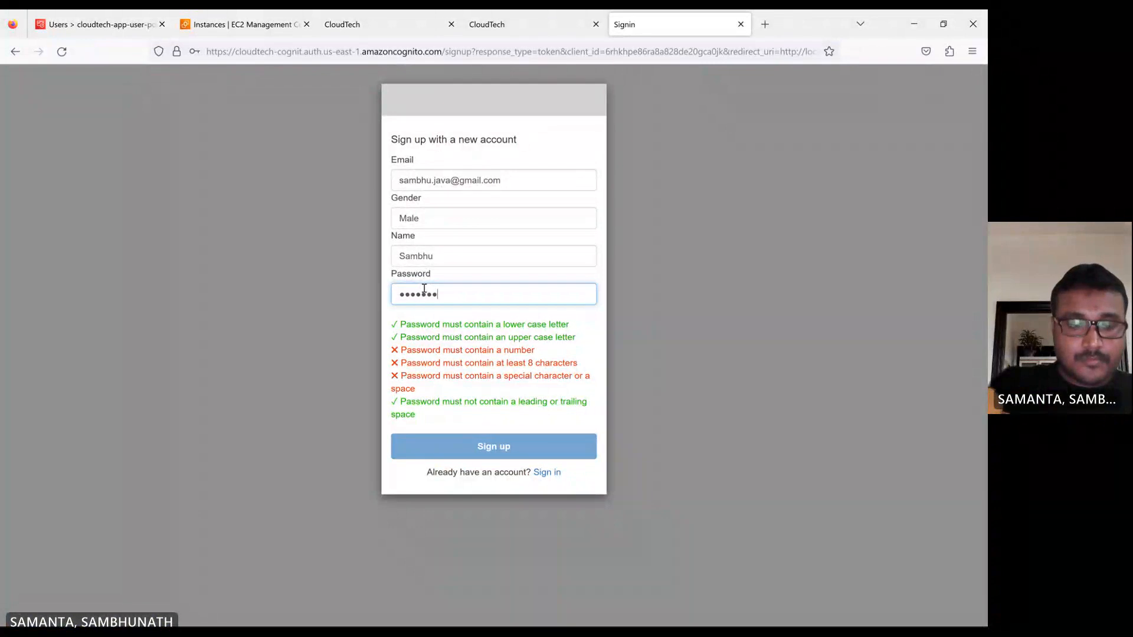
{"action": "type", "text": "•••"}
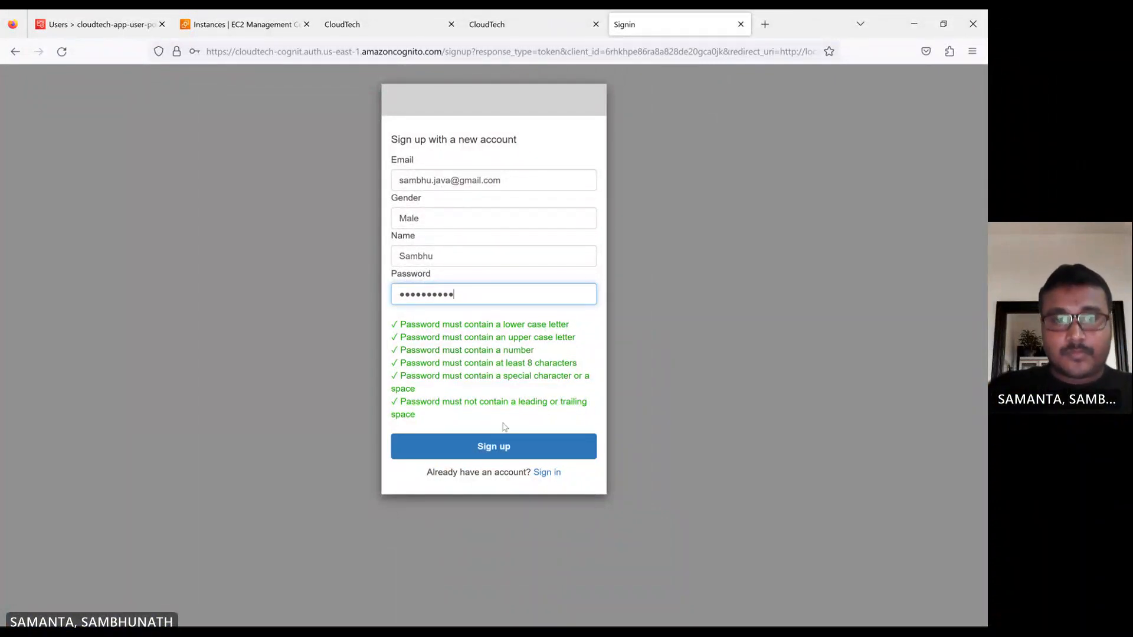
{"action": "left_click", "coordinate": [503, 447]}
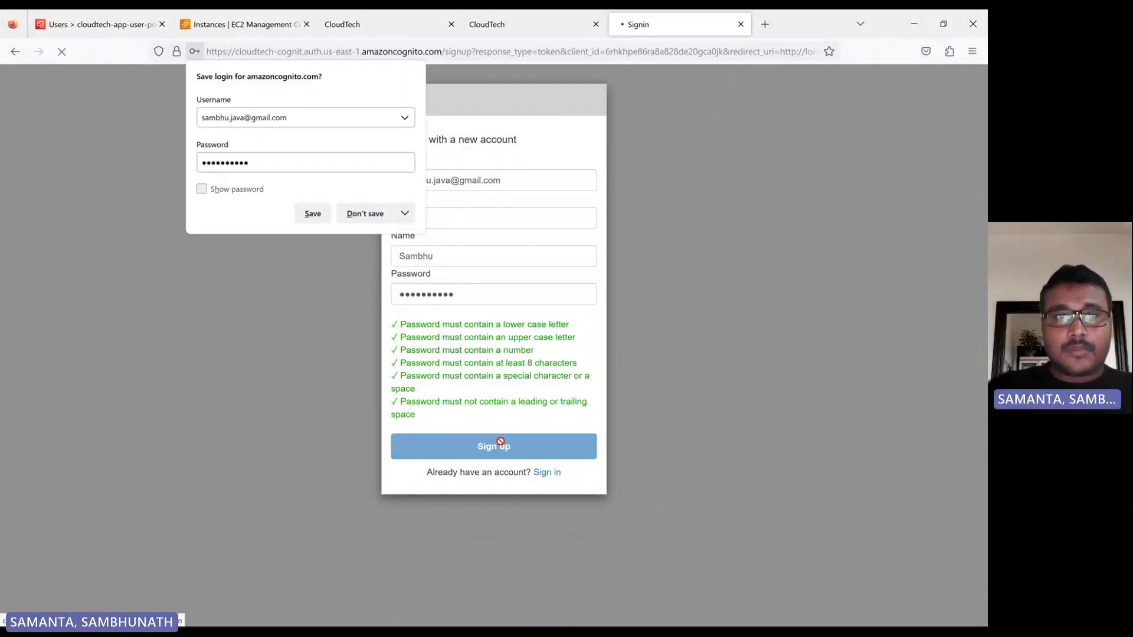
{"action": "left_click", "coordinate": [375, 218]}
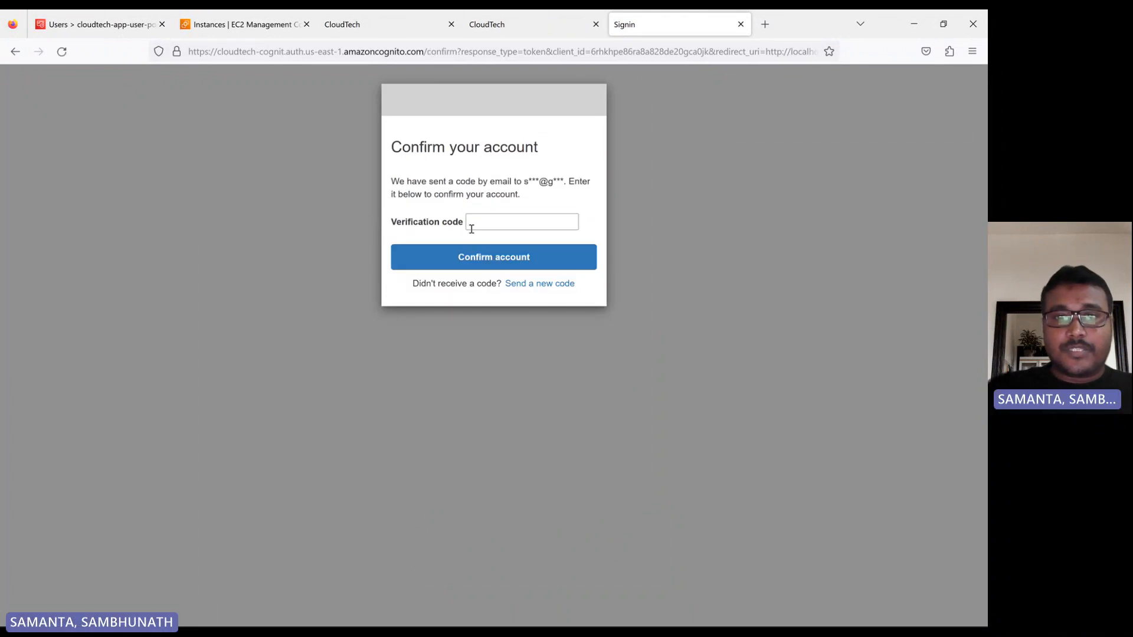
Enter the e-mailed verification code, confirm the account and decline the browser's offer to save the password.
{"action": "left_click", "coordinate": [477, 224]}
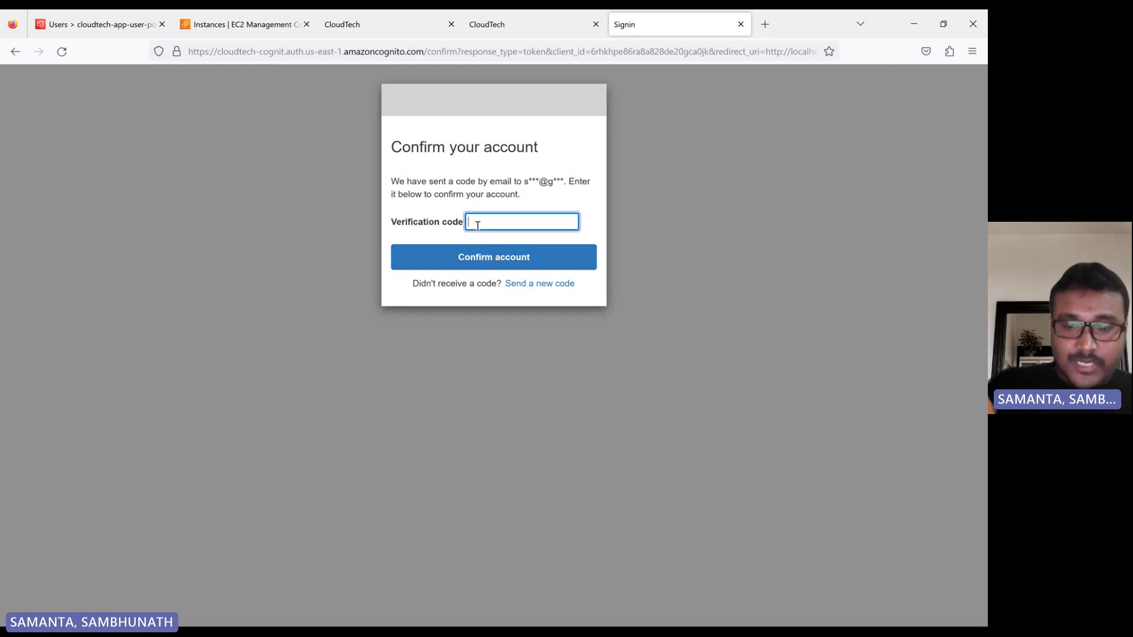
{"action": "type", "text": "•"}
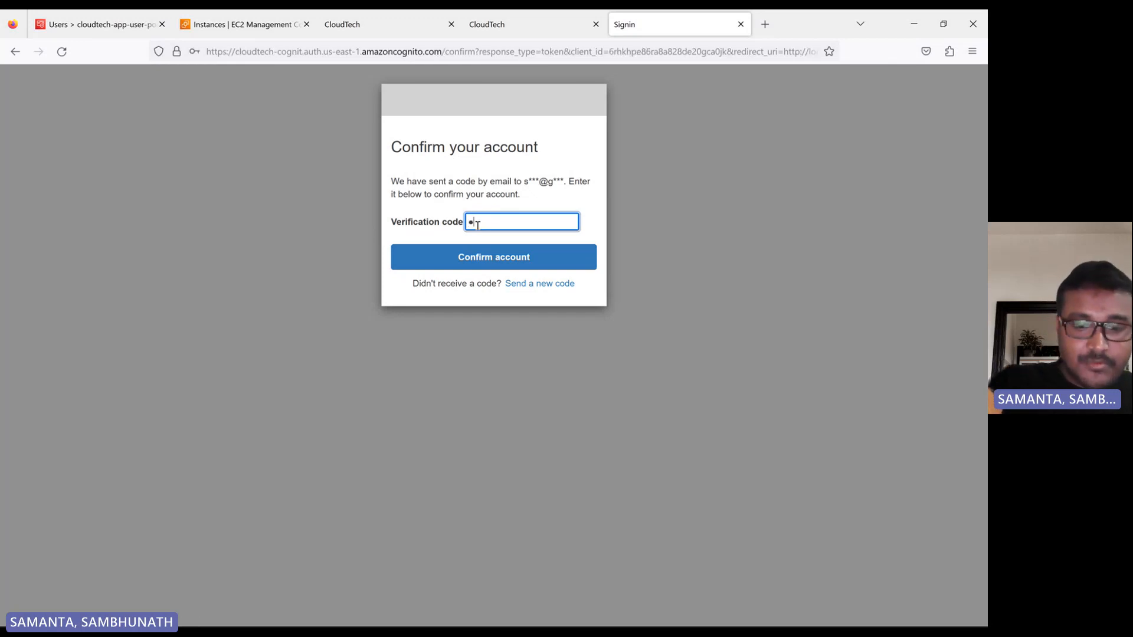
{"action": "type", "text": "•••"}
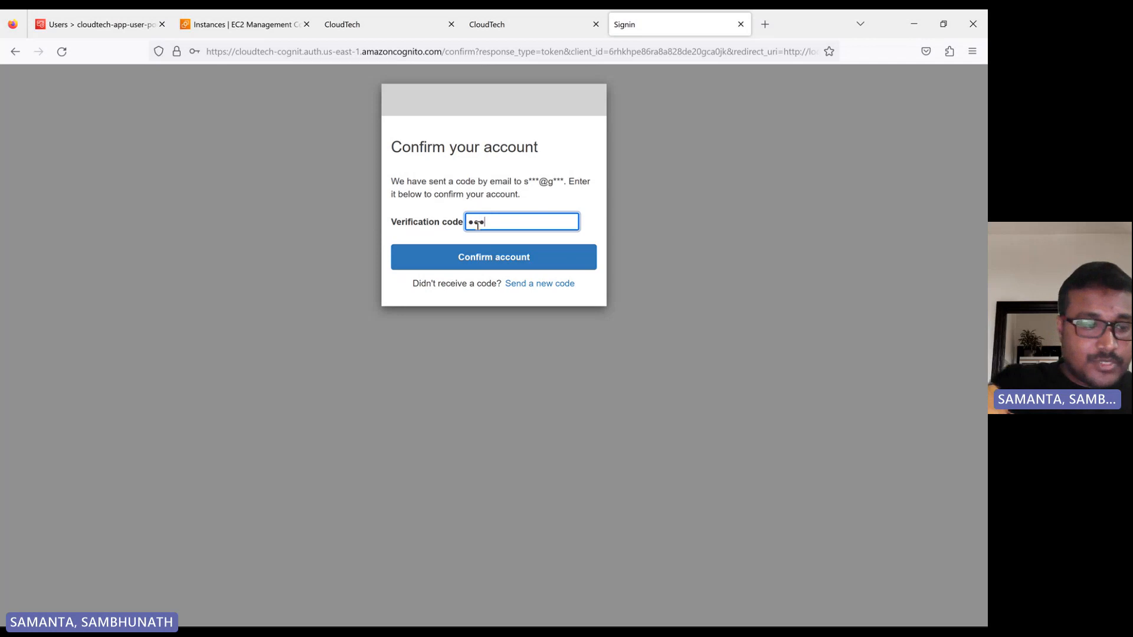
{"action": "type", "text": "••"}
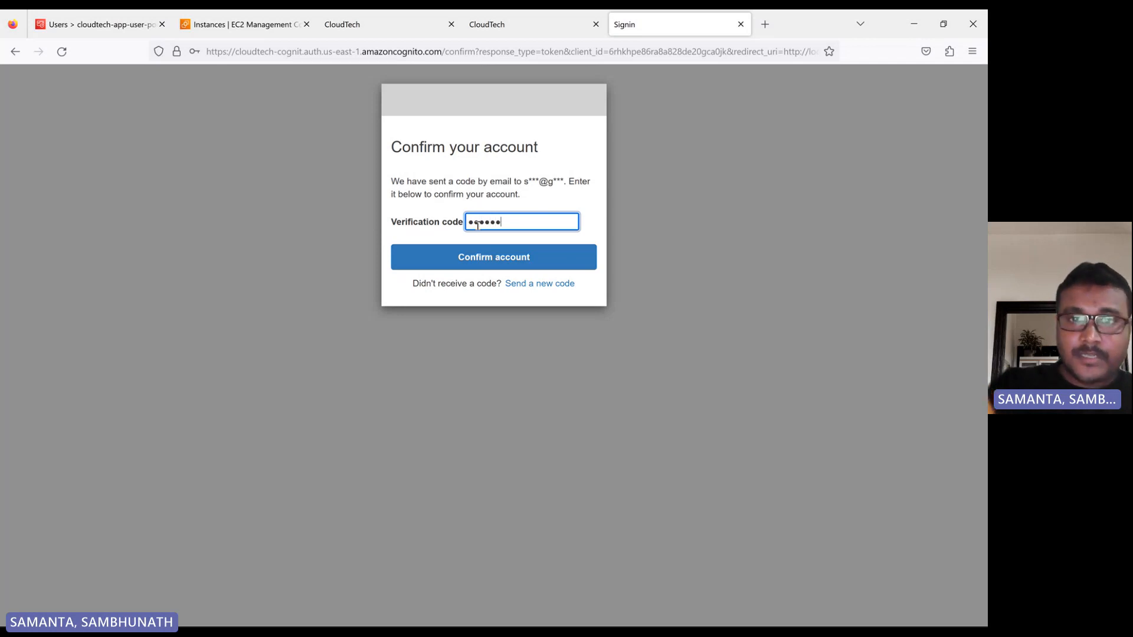
{"action": "left_click", "coordinate": [504, 258]}
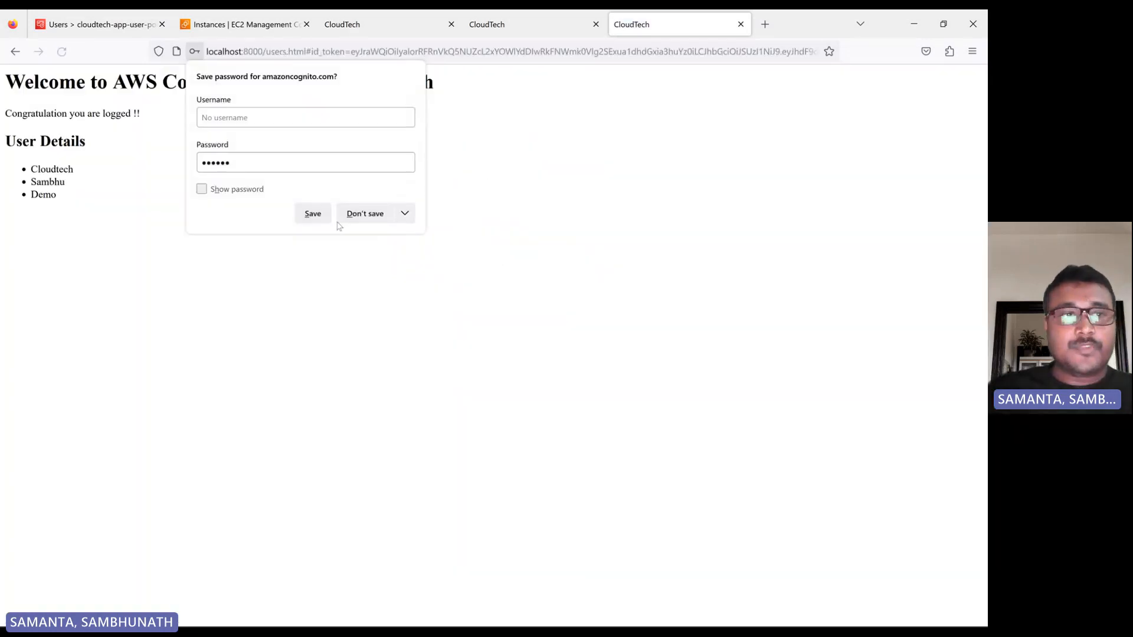
{"action": "left_click", "coordinate": [365, 214]}
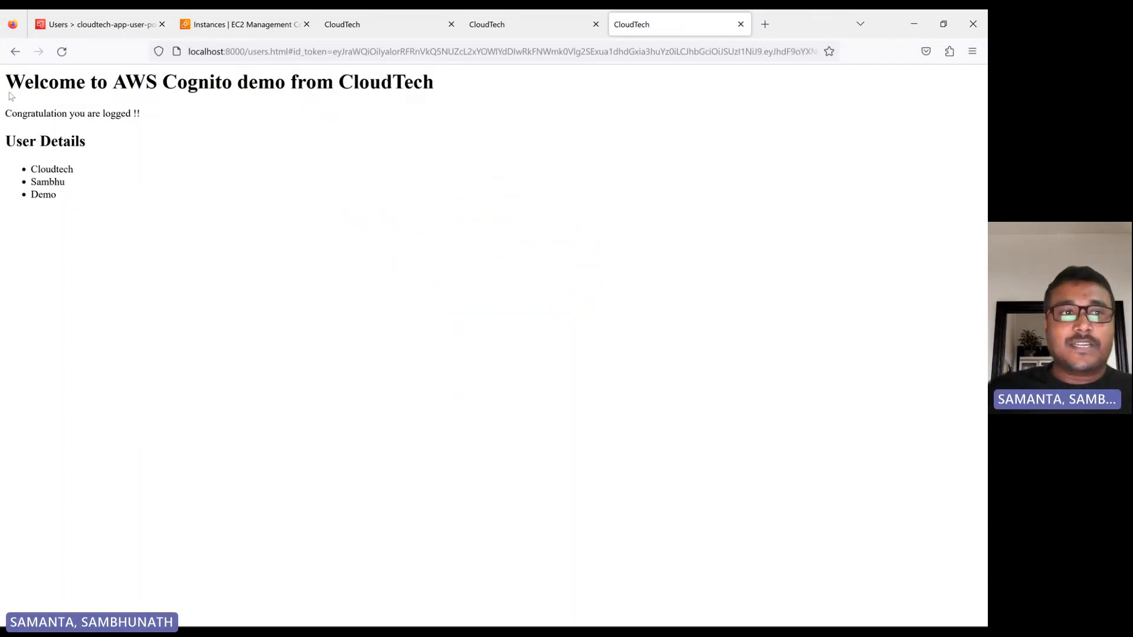
Review the CloudTech welcome page and refresh the pool's user list to check the new user's verification and confirmation status.
{"action": "mouse_move", "coordinate": [11, 77]}
{"action": "left_mouse_down"}
{"action": "mouse_move", "coordinate": [26, 162]}
{"action": "mouse_move", "coordinate": [52, 216]}
{"action": "mouse_move", "coordinate": [78, 226]}
{"action": "mouse_move", "coordinate": [86, 207]}
{"action": "mouse_move", "coordinate": [2, 92]}
{"action": "left_mouse_up"}
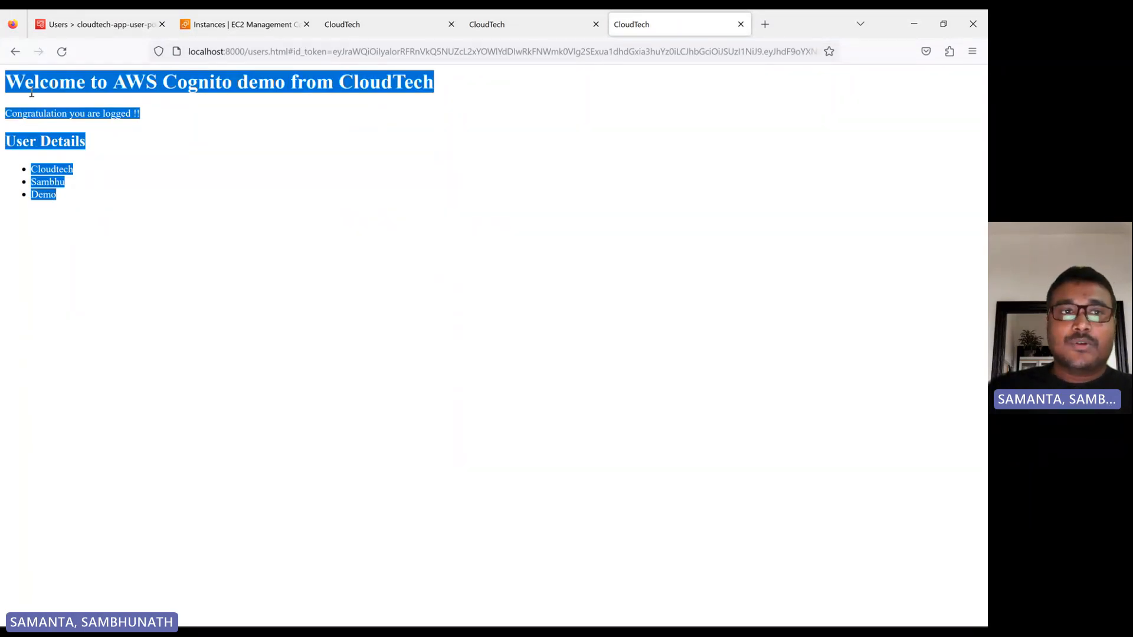
{"action": "left_click", "coordinate": [98, 24]}
{"action": "left_click", "coordinate": [738, 300]}
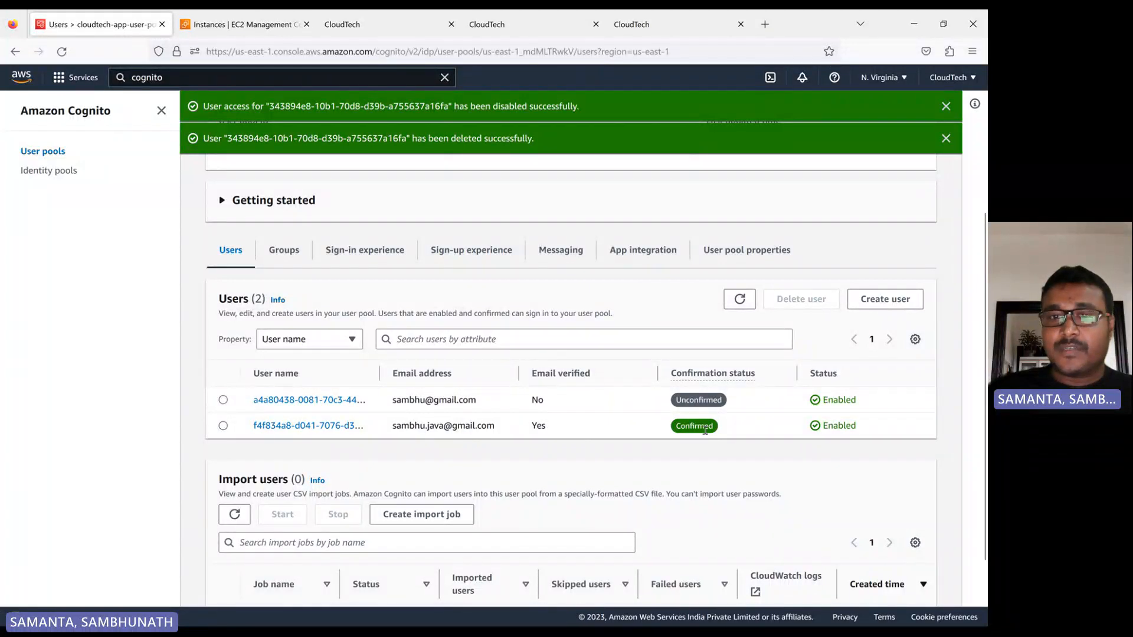
{"action": "left_click", "coordinate": [653, 24]}
{"action": "left_click", "coordinate": [170, 189]}
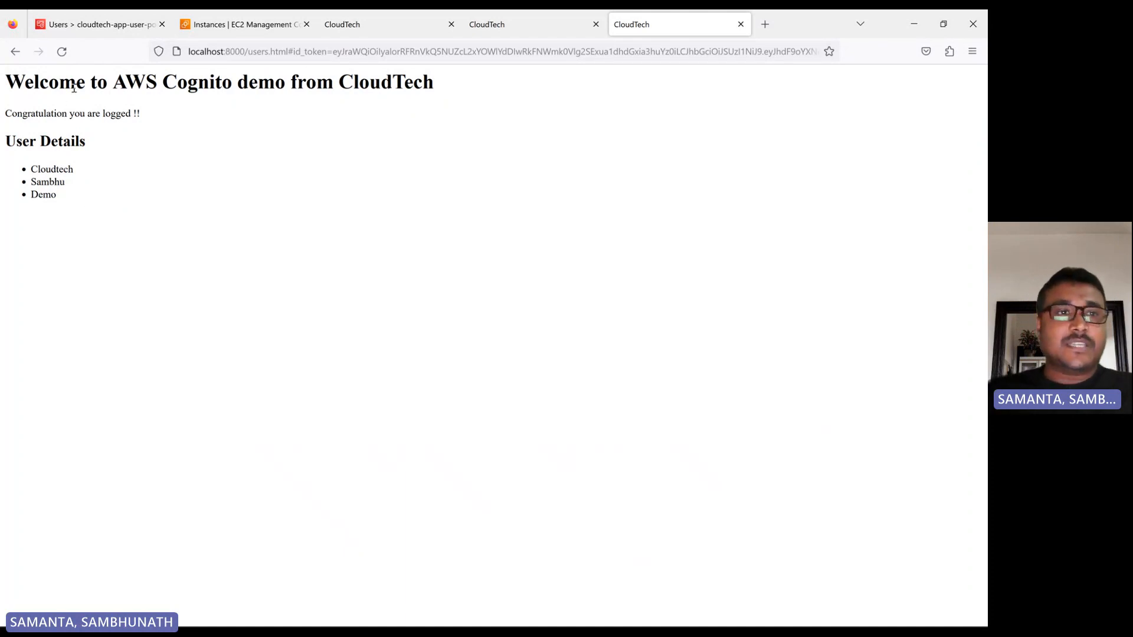
{"action": "left_click", "coordinate": [101, 24]}
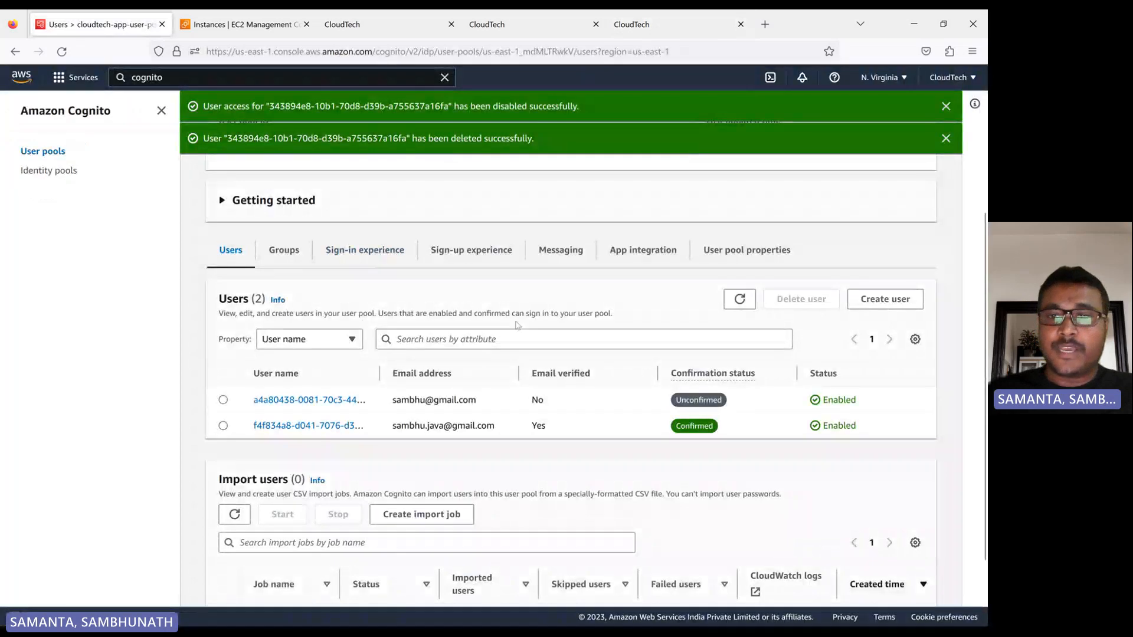
Open the cloudtech-app app client from the user pool's app integration settings.
{"action": "scroll", "coordinate": [519, 326], "scroll_direction": "down", "scroll_amount": 2}
{"action": "left_click", "coordinate": [648, 176]}
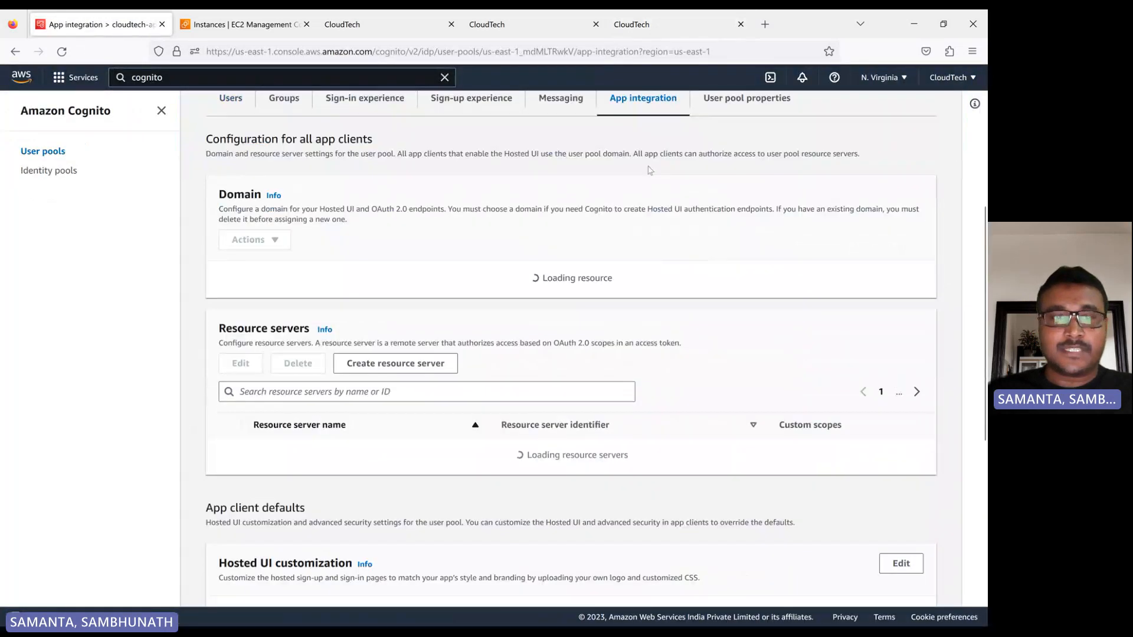
{"action": "scroll", "coordinate": [416, 339], "scroll_direction": "down", "scroll_amount": 5}
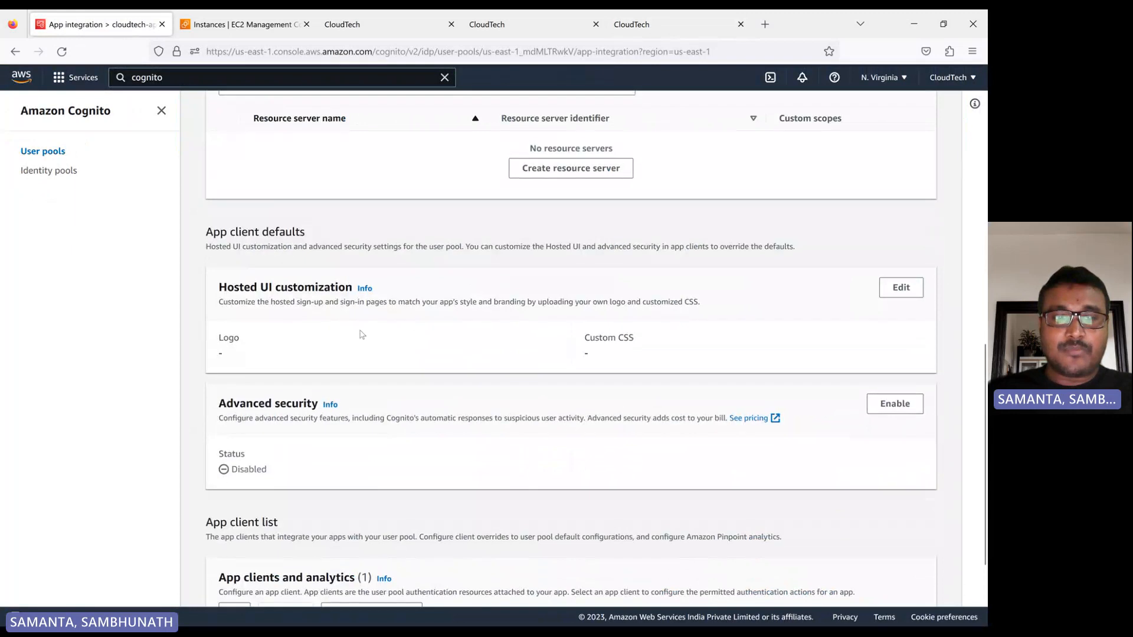
{"action": "scroll", "coordinate": [361, 331], "scroll_direction": "up", "scroll_amount": 3}
{"action": "scroll", "coordinate": [330, 449], "scroll_direction": "down", "scroll_amount": 5}
{"action": "left_click", "coordinate": [286, 574]}
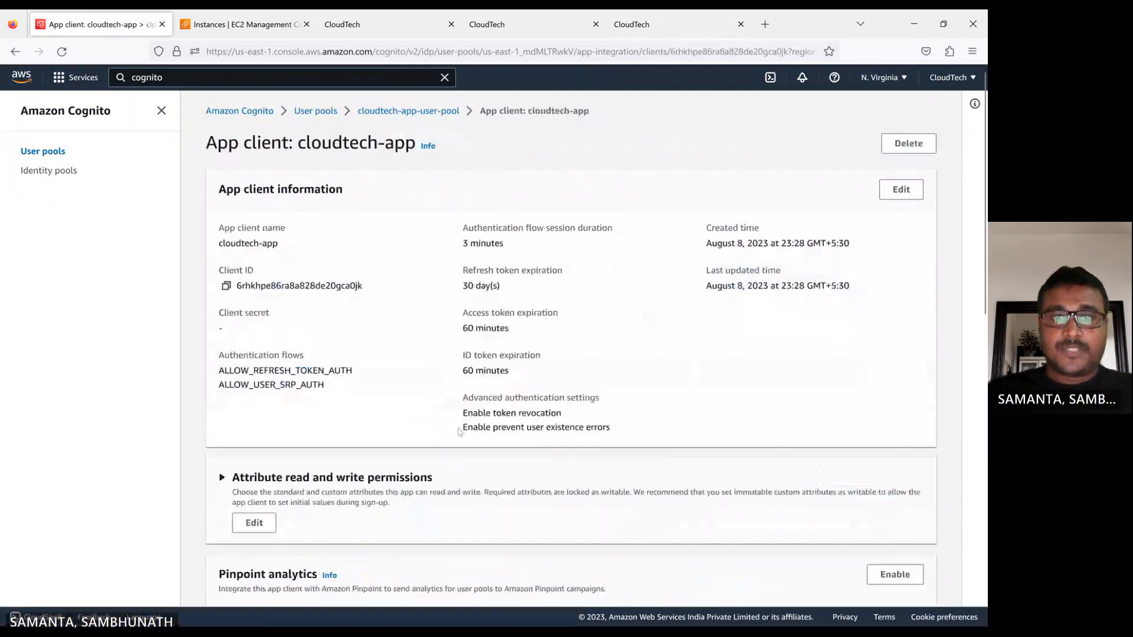
Examine the app client's Hosted UI allowed callback and sign-out URLs, and return to the CloudTech welcome page.
{"action": "scroll", "coordinate": [351, 372], "scroll_direction": "down", "scroll_amount": 5}
{"action": "scroll", "coordinate": [352, 377], "scroll_direction": "down", "scroll_amount": 3}
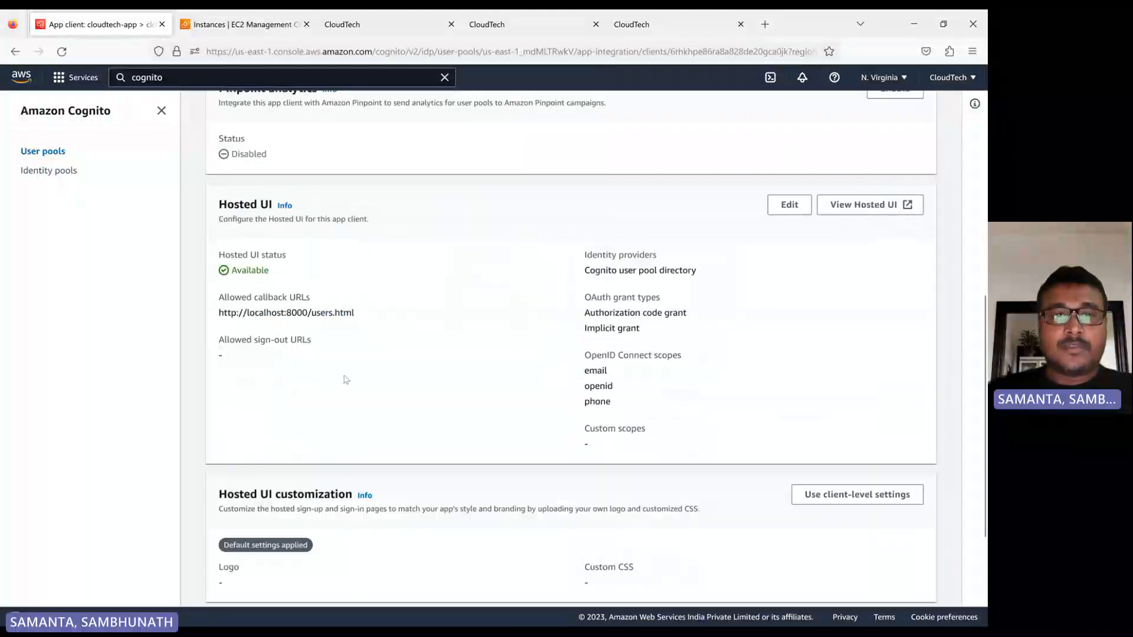
{"action": "left_click_drag", "start_coordinate": [218, 314], "coordinate": [384, 318]}
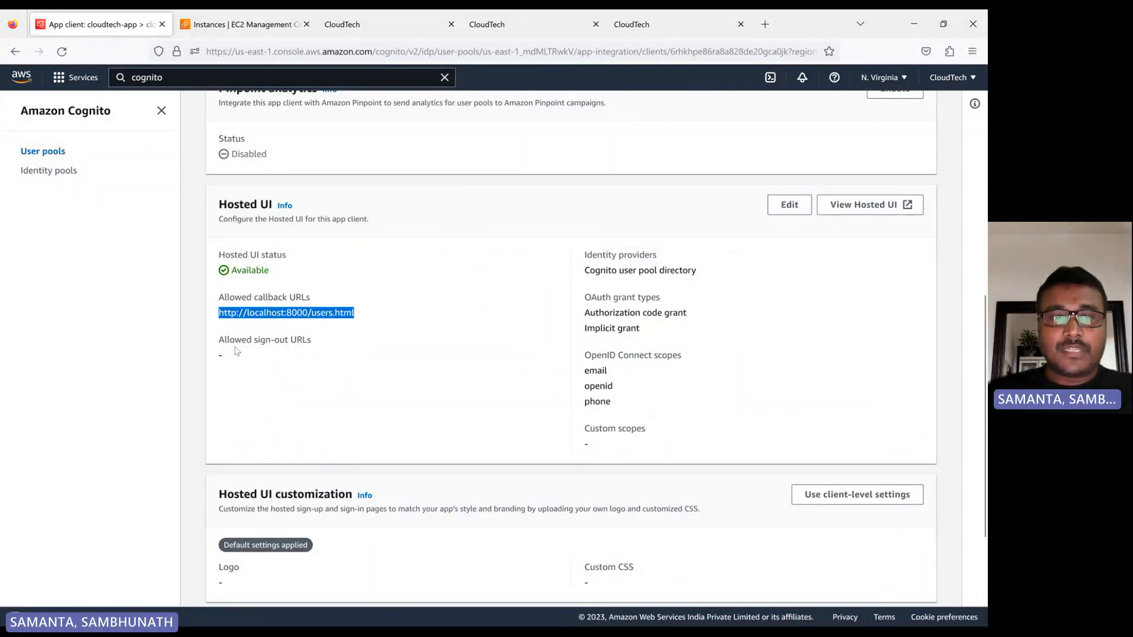
{"action": "mouse_move", "coordinate": [220, 341]}
{"action": "left_mouse_down"}
{"action": "mouse_move", "coordinate": [324, 354]}
{"action": "mouse_move", "coordinate": [229, 357]}
{"action": "left_mouse_up"}
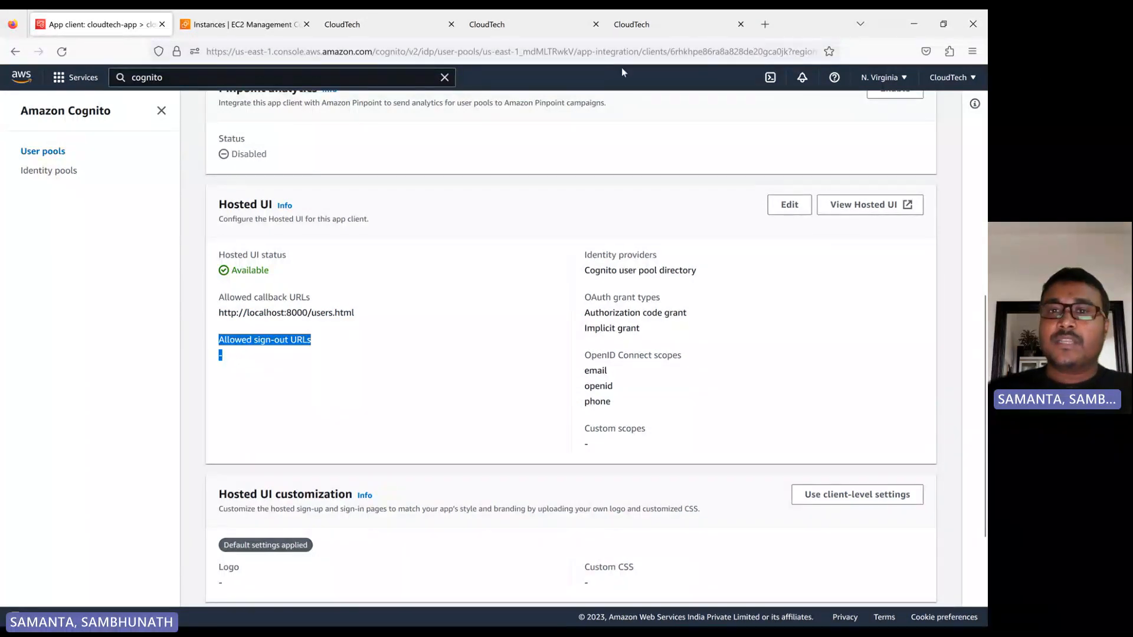
{"action": "left_click", "coordinate": [657, 21]}
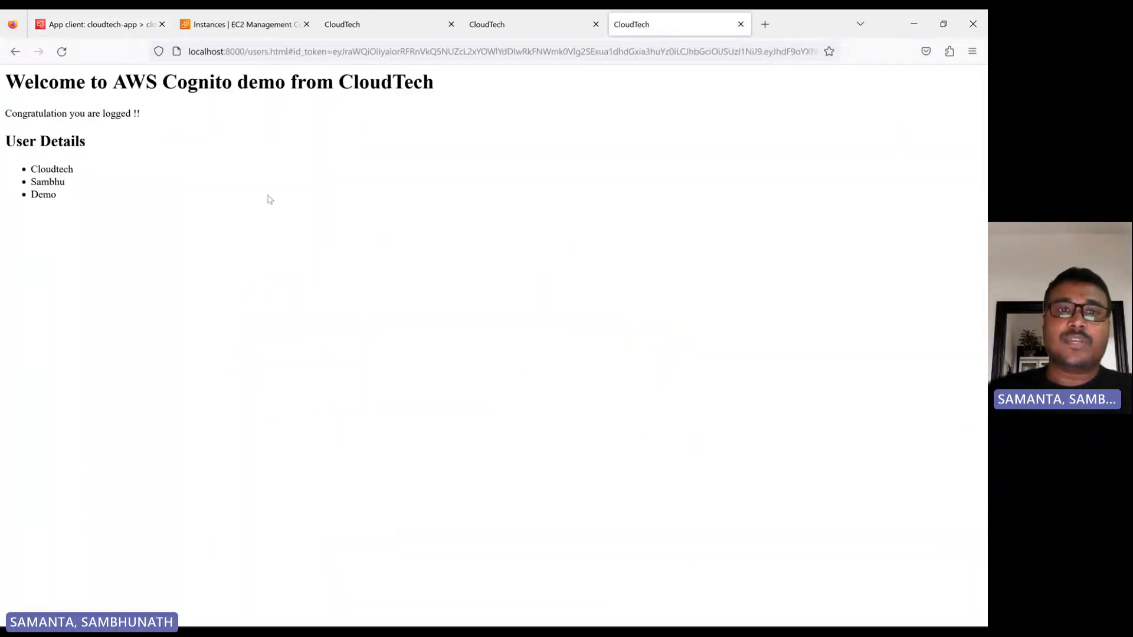